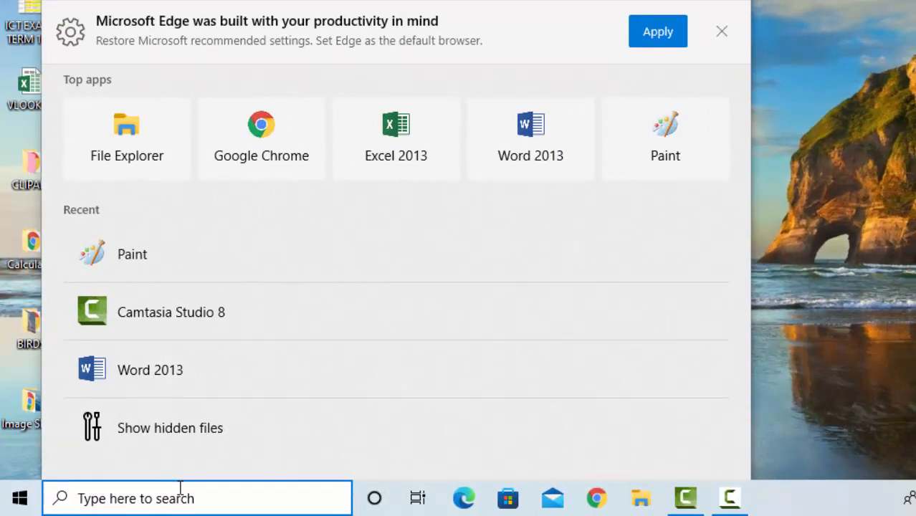
Open Access and start a new blank desktop database
{"action": "type", "text": "acc"}
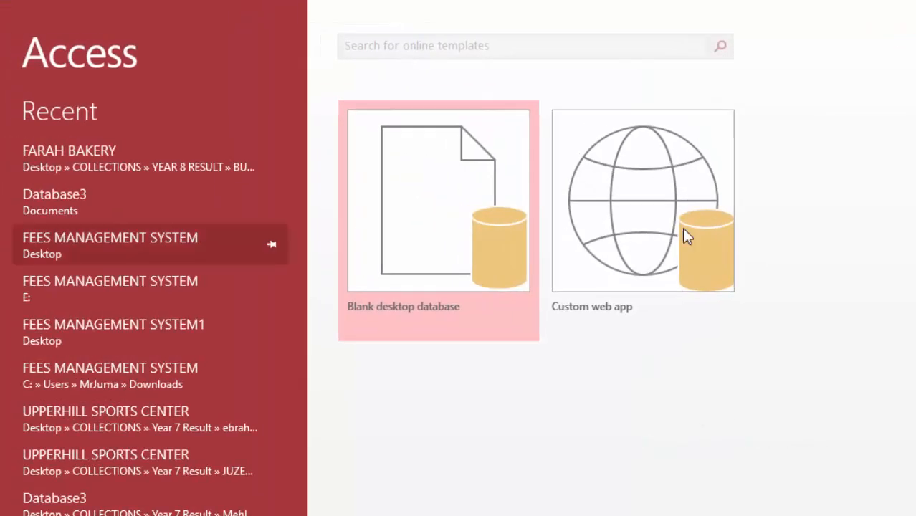
{"action": "left_click", "coordinate": [825, 137]}
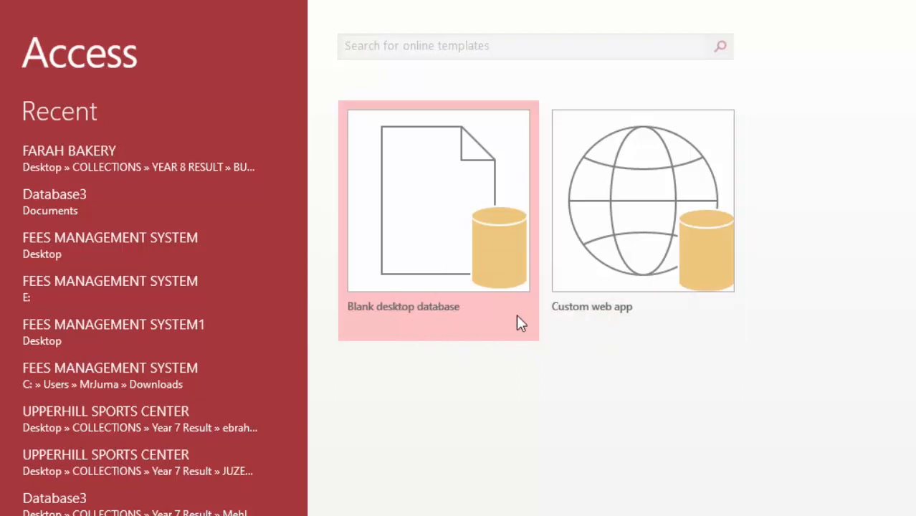
{"action": "left_click", "coordinate": [428, 222]}
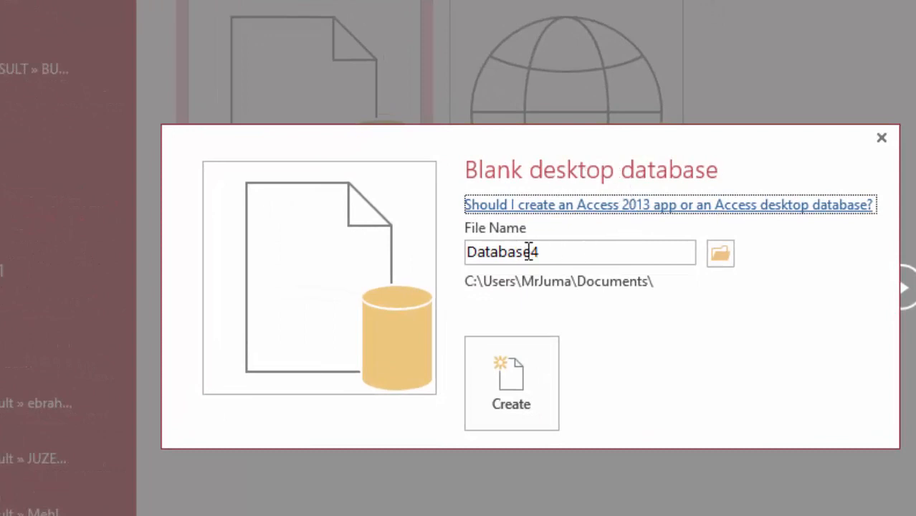
Name the new database file COMPETITION
{"action": "left_click_drag", "start_coordinate": [552, 251], "coordinate": [595, 259]}
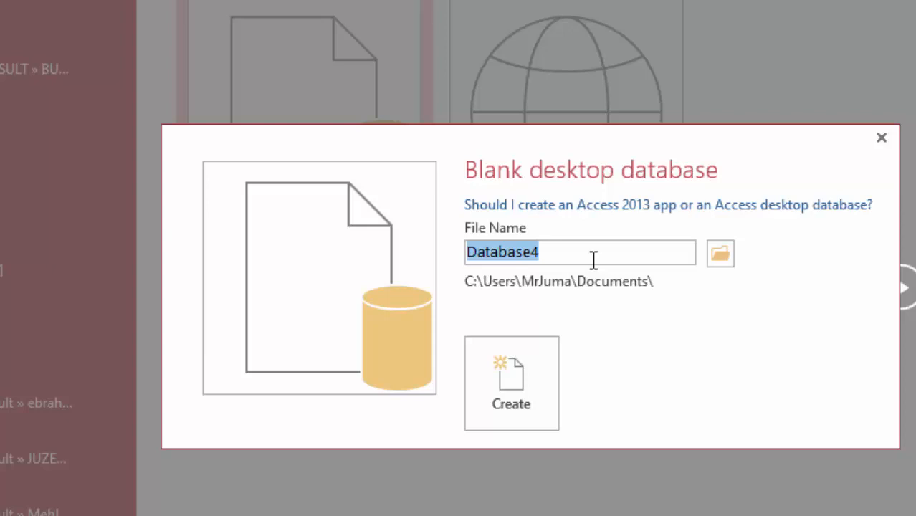
{"action": "type", "text": "C"}
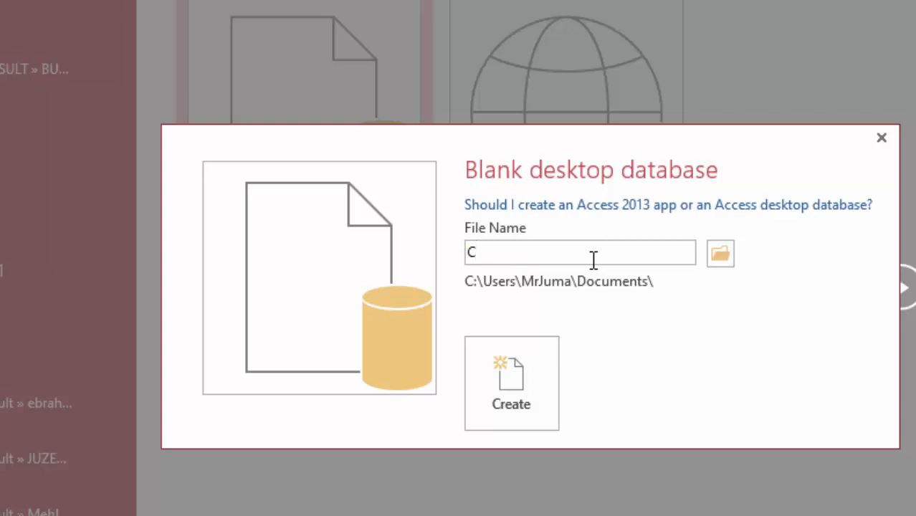
{"action": "type", "text": "OMPETIT"}
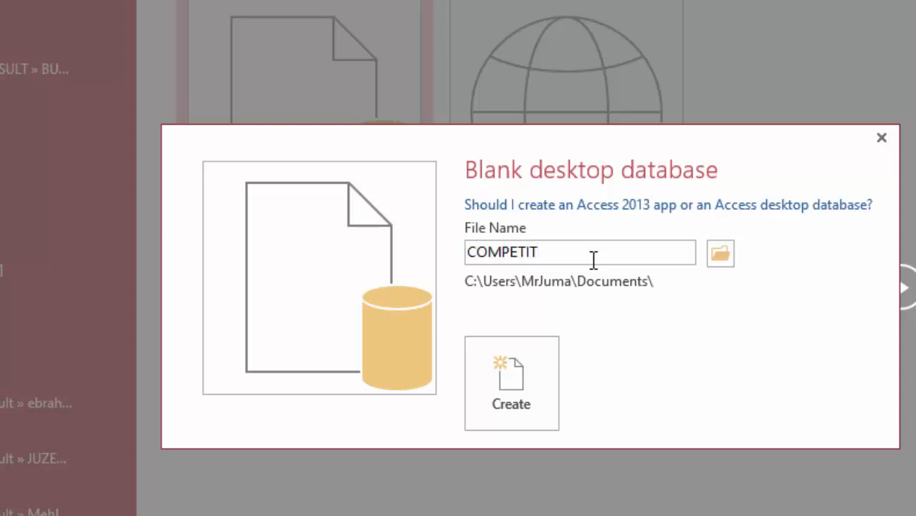
{"action": "type", "text": "ION"}
{"action": "left_click_drag", "start_coordinate": [591, 256], "coordinate": [420, 256]}
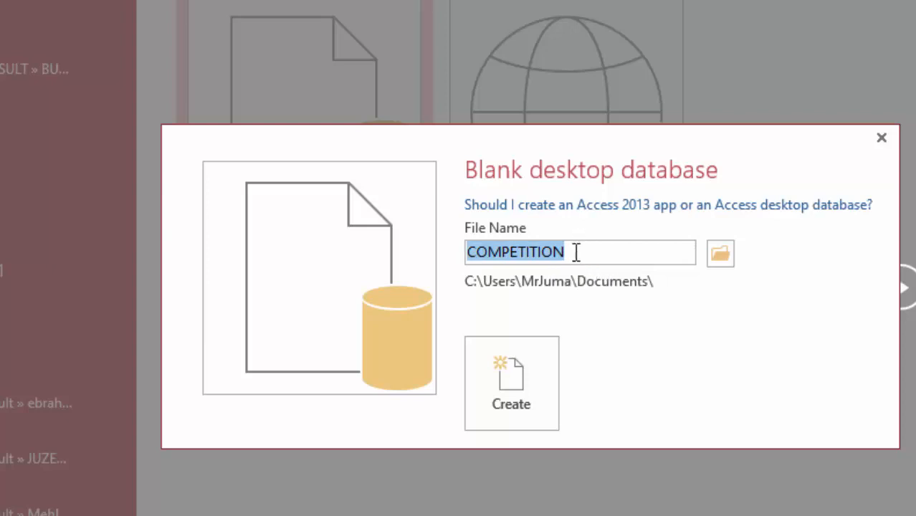
{"action": "left_click_drag", "start_coordinate": [575, 255], "coordinate": [425, 256]}
{"action": "key", "text": "Tab"}
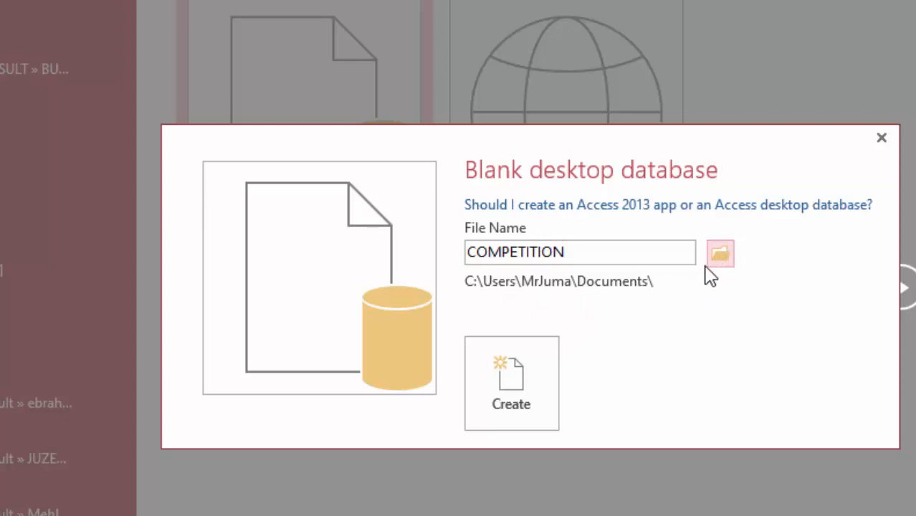
Create the database inside a new folder named COMPETITION on the Desktop
{"action": "left_click", "coordinate": [720, 254]}
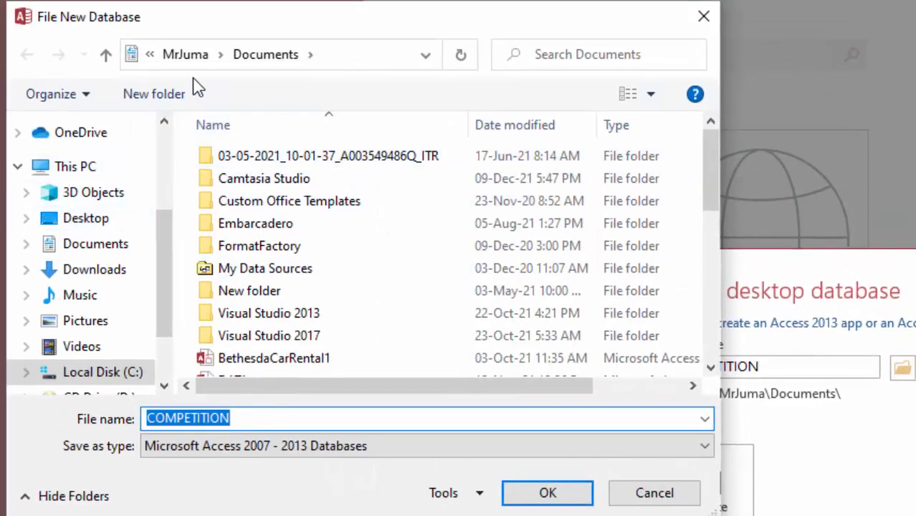
{"action": "left_click", "coordinate": [91, 224]}
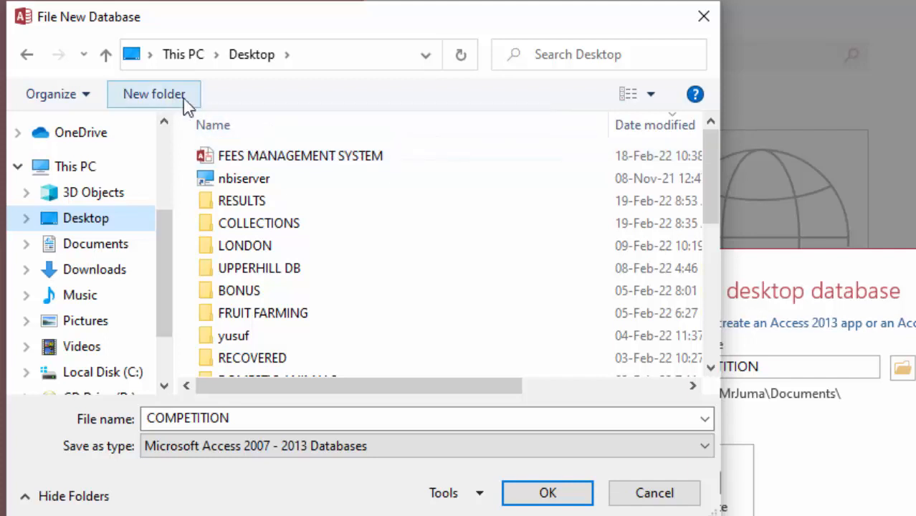
{"action": "left_click", "coordinate": [153, 94]}
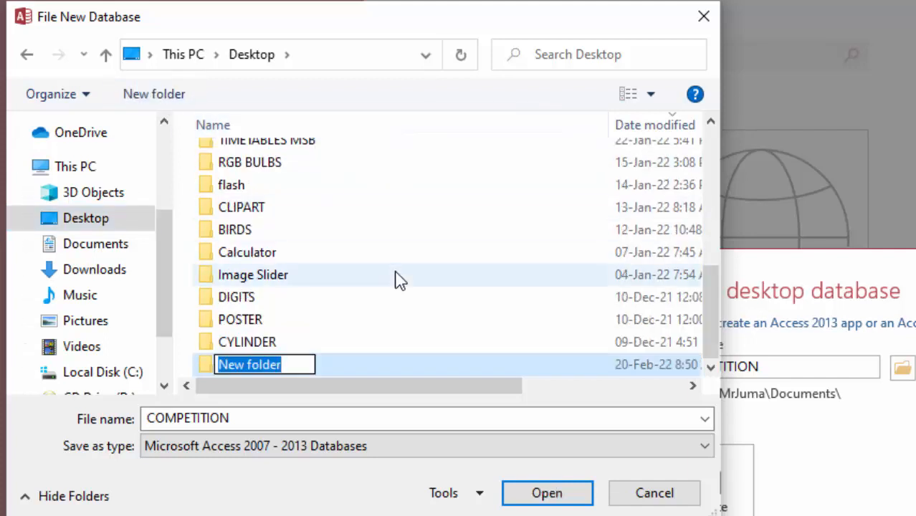
{"action": "type", "text": "C"}
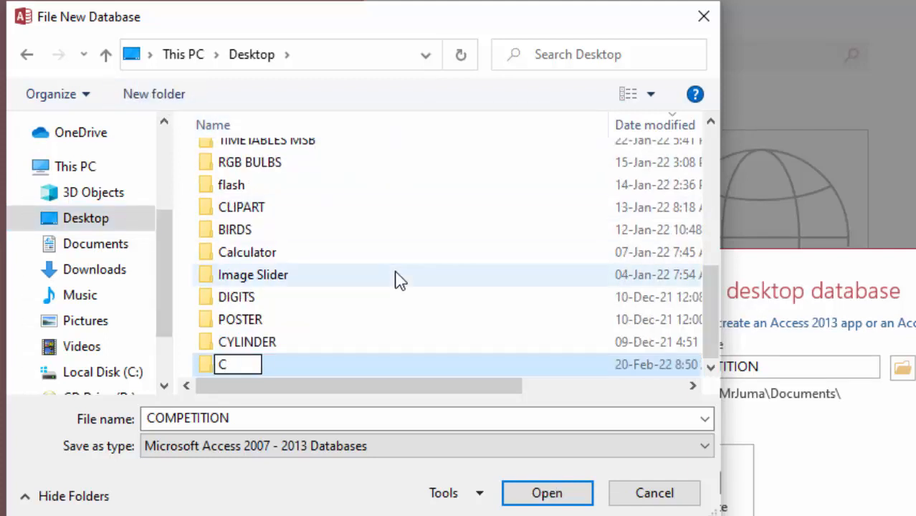
{"action": "type", "text": "OMPETI"}
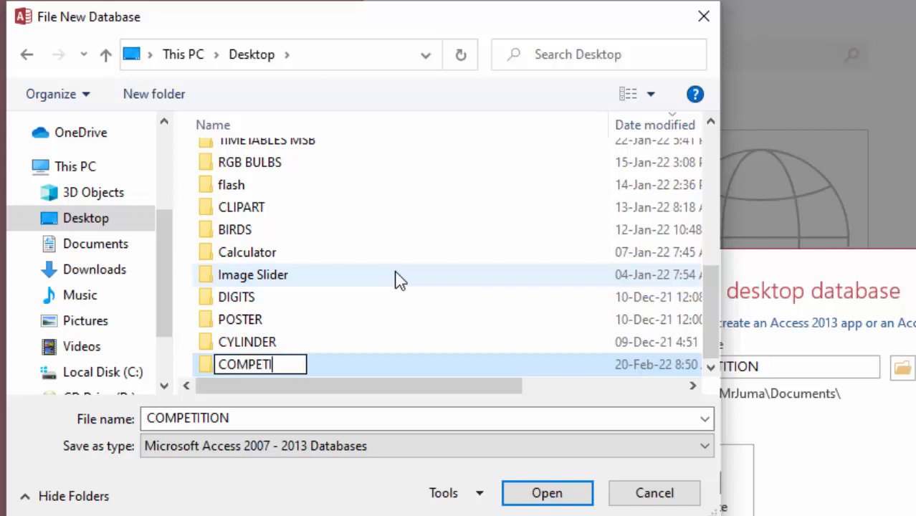
{"action": "type", "text": "TION"}
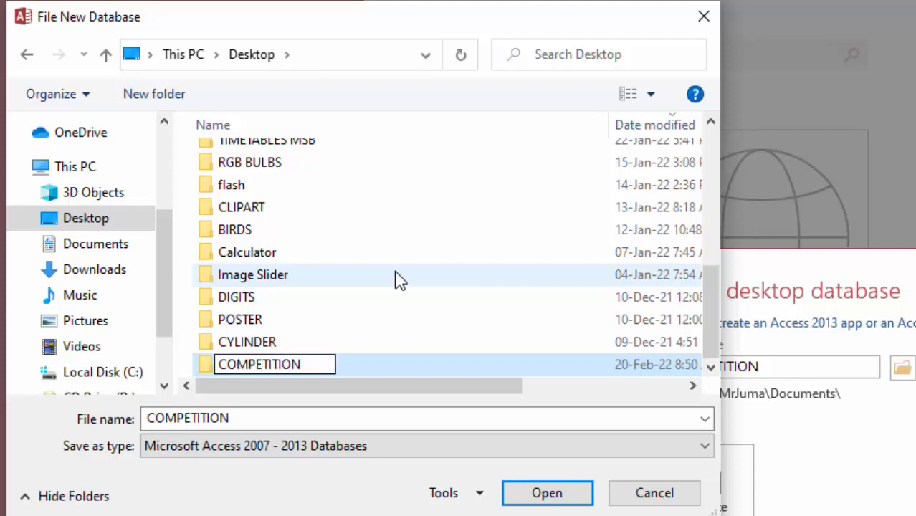
{"action": "key", "text": "Return"}
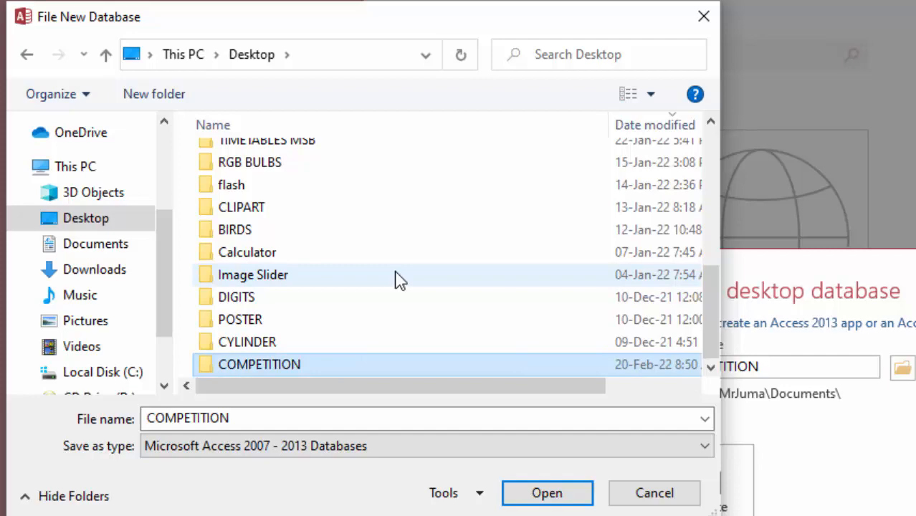
{"action": "key", "text": "Return"}
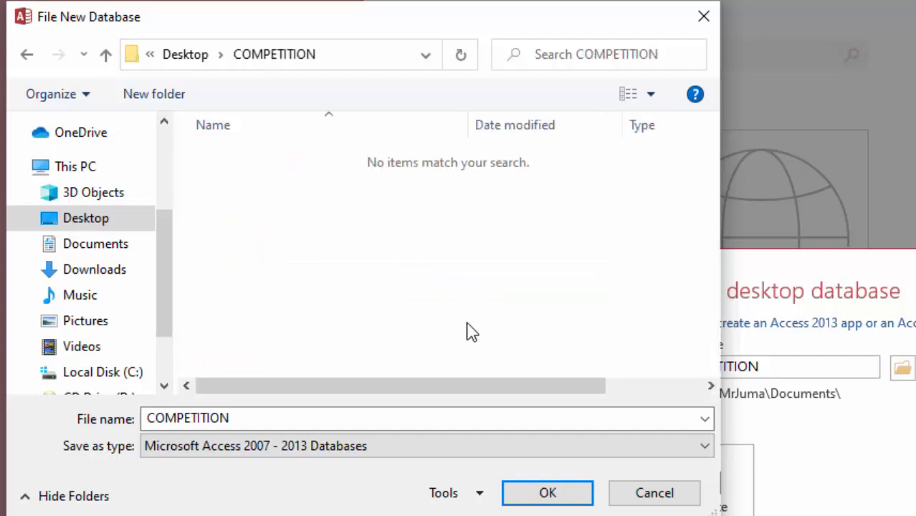
{"action": "left_click", "coordinate": [550, 493]}
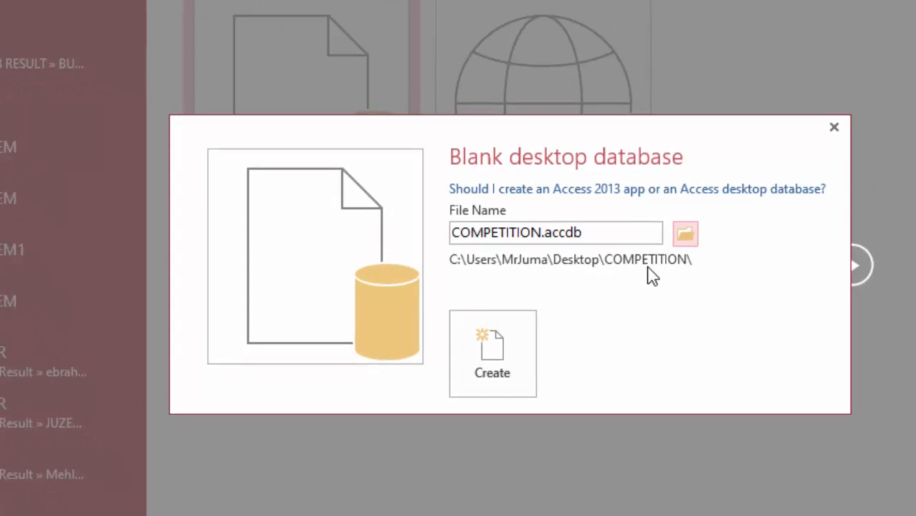
{"action": "left_click", "coordinate": [504, 350]}
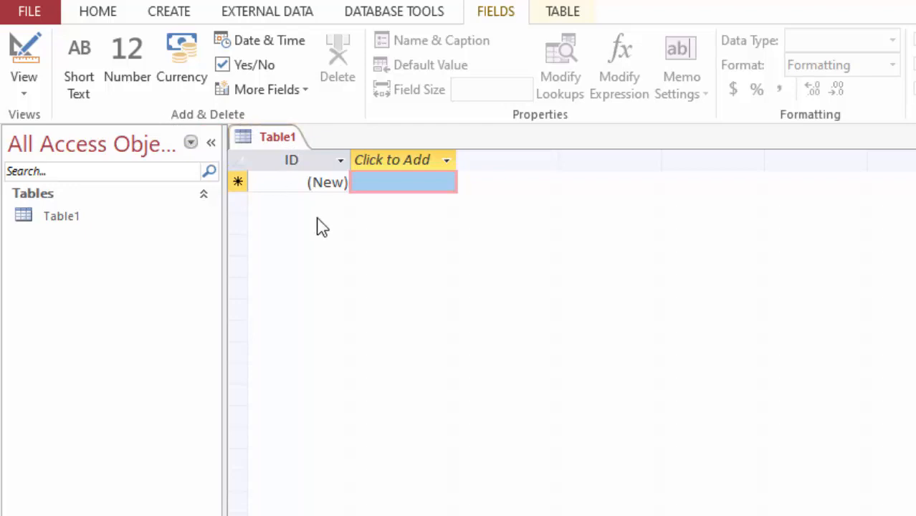
Switch the new table to Design View, saving it under the name SCORES
{"action": "left_click", "coordinate": [29, 98]}
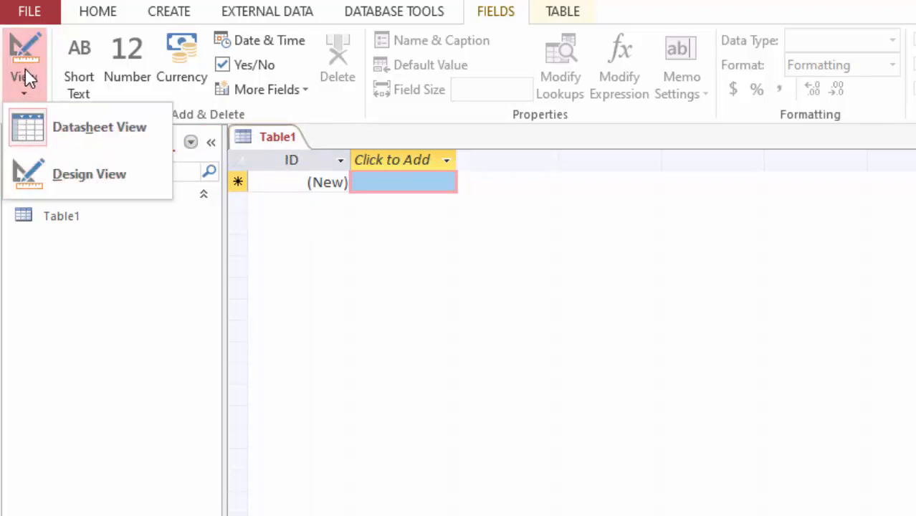
{"action": "left_click", "coordinate": [115, 177]}
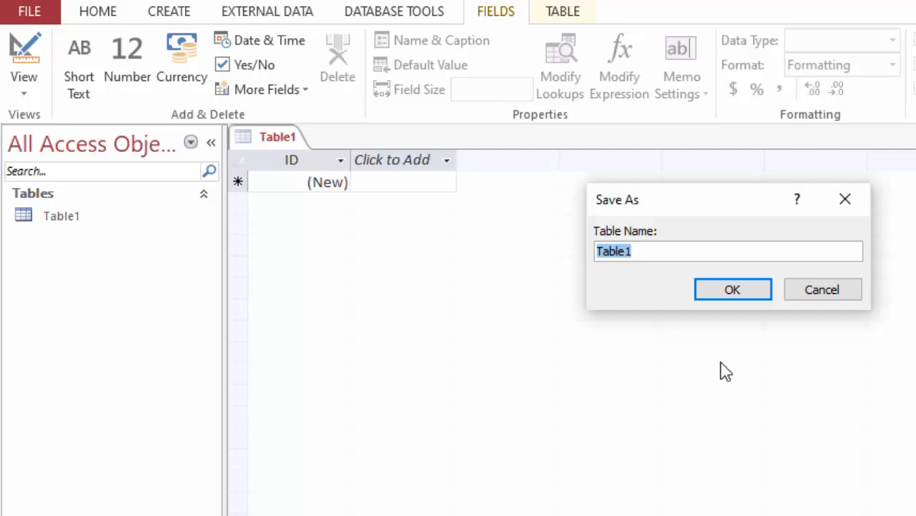
{"action": "type", "text": "SCORES"}
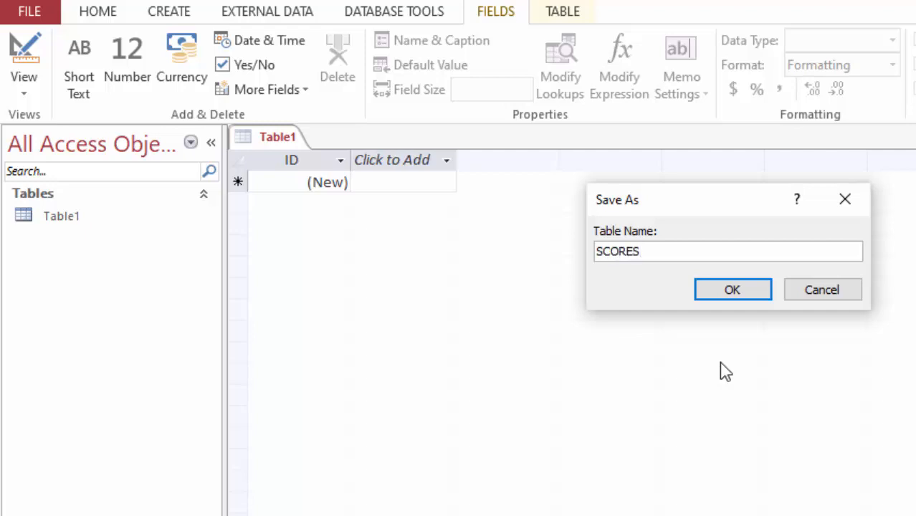
{"action": "left_click", "coordinate": [718, 291]}
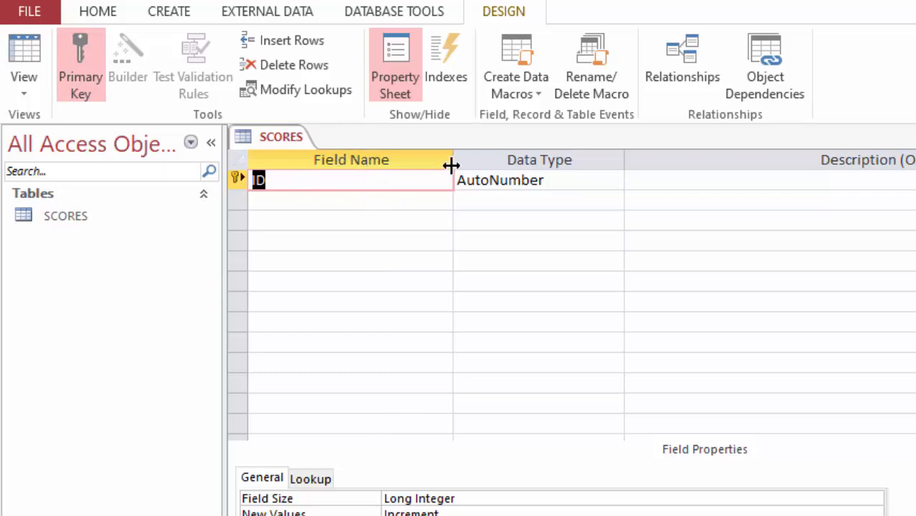
{"action": "left_click", "coordinate": [575, 182]}
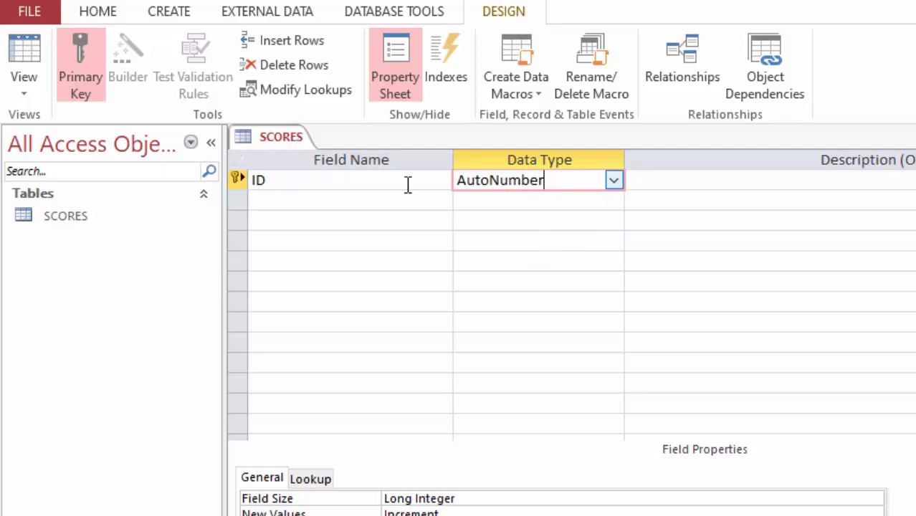
{"action": "left_click_drag", "start_coordinate": [264, 184], "coordinate": [237, 184]}
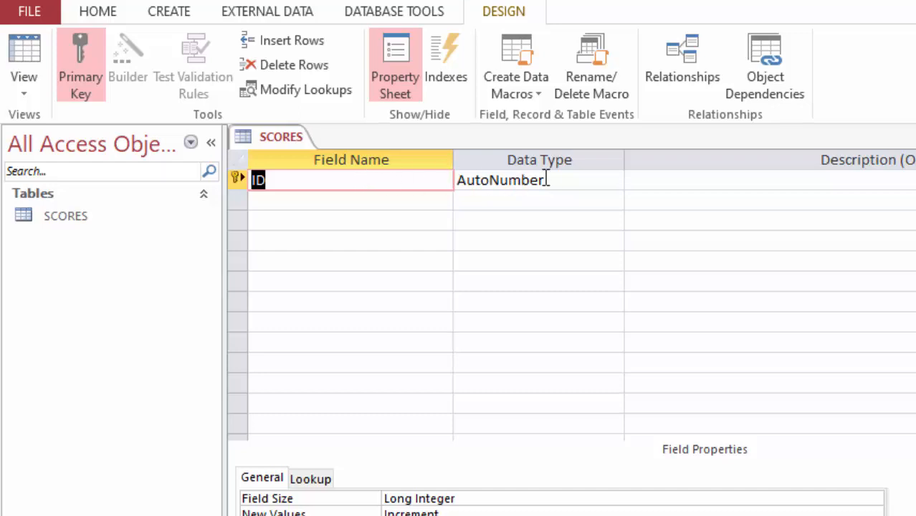
{"action": "left_click", "coordinate": [589, 176]}
{"action": "left_click", "coordinate": [614, 181]}
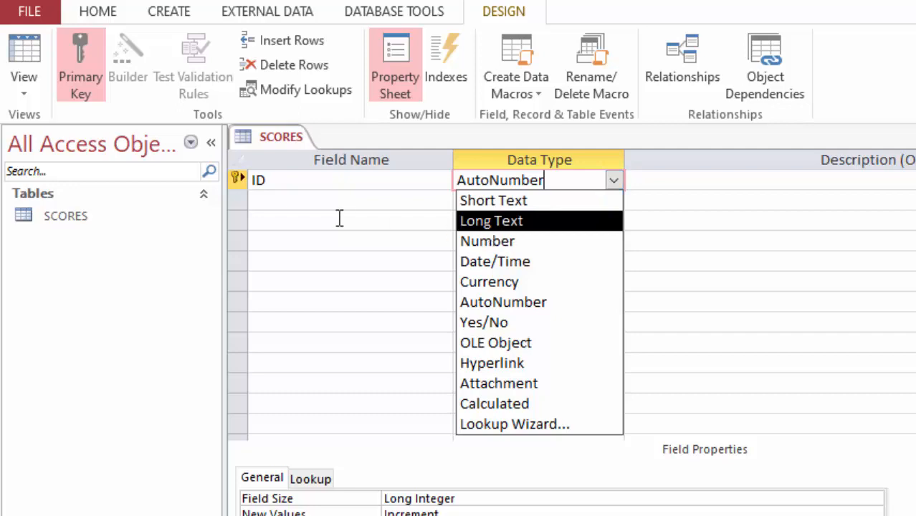
Rename the ID field as Competitor Id and set its data type to Short Text
{"action": "left_click", "coordinate": [317, 185]}
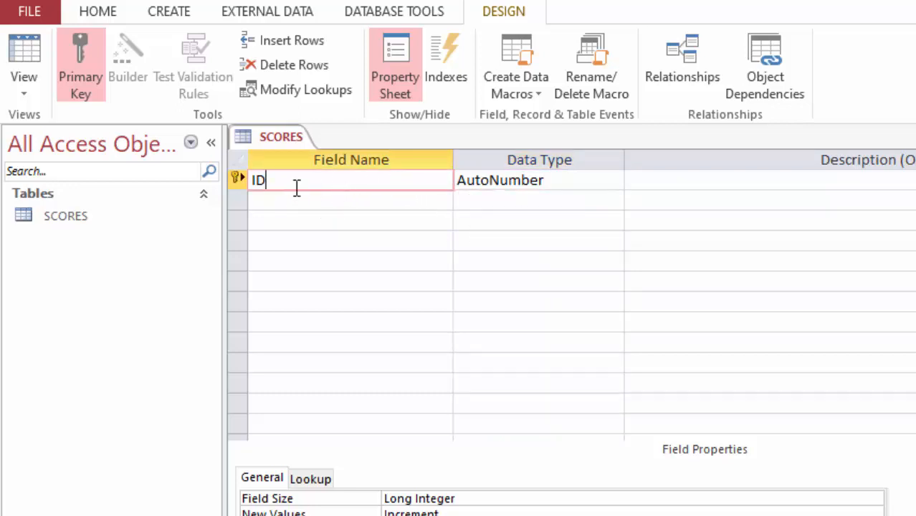
{"action": "double_click", "coordinate": [259, 180]}
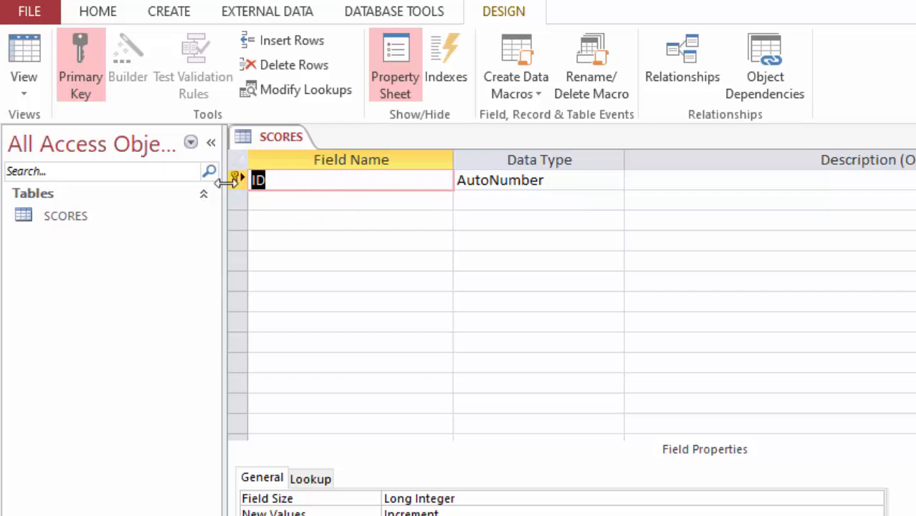
{"action": "type", "text": "comp"}
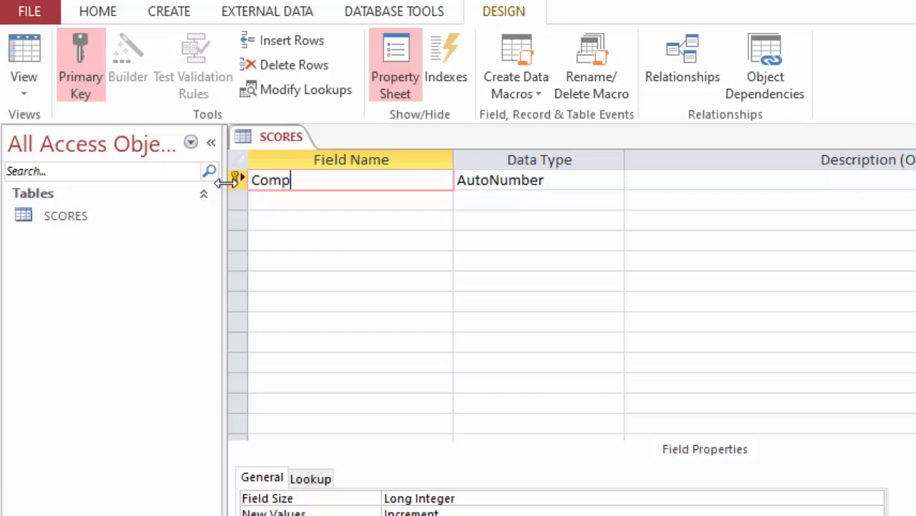
{"action": "type", "text": "etitor Id"}
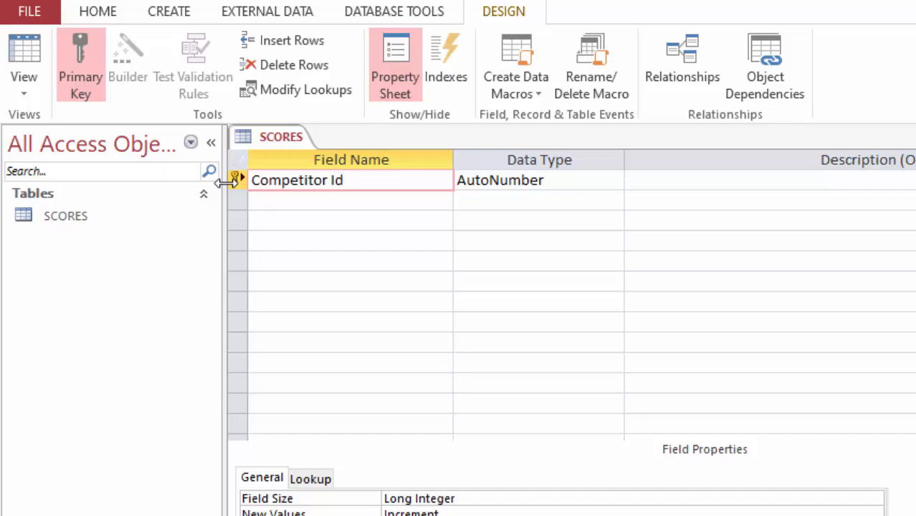
{"action": "left_click", "coordinate": [608, 183]}
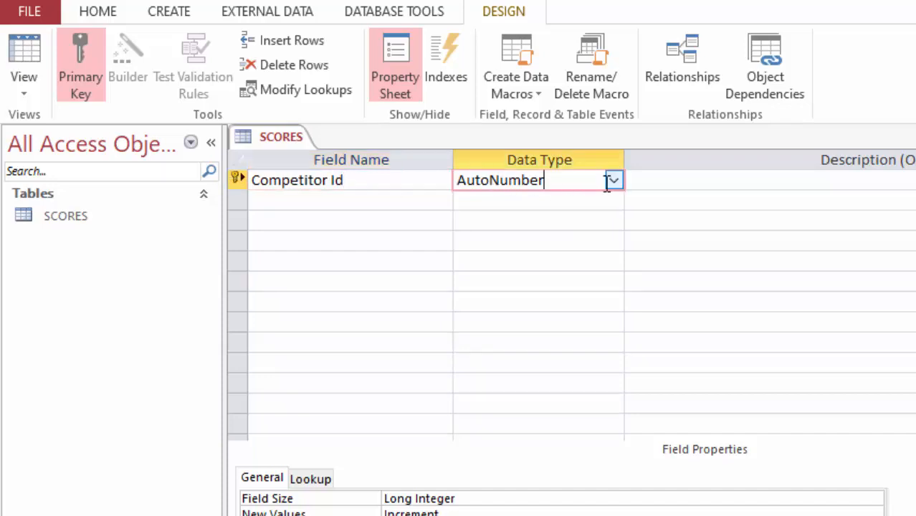
{"action": "left_click", "coordinate": [615, 182]}
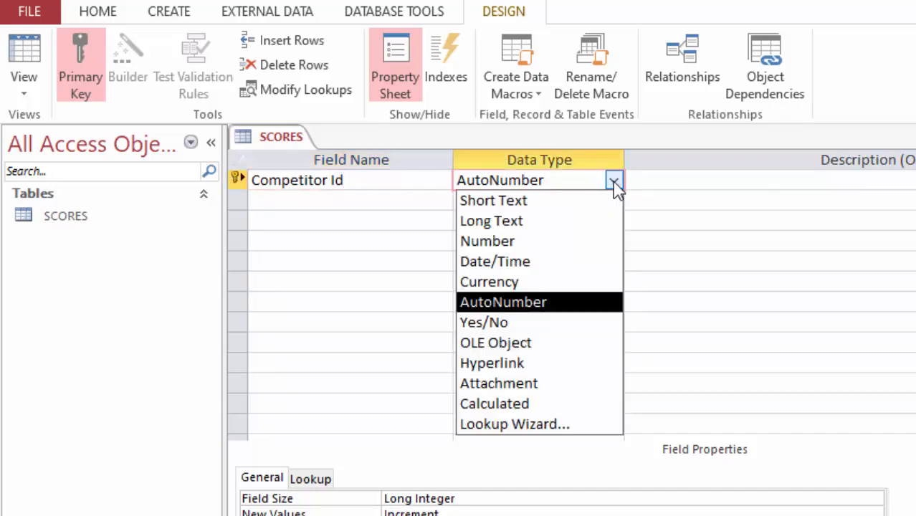
{"action": "left_click", "coordinate": [502, 200]}
Add a second field named Competitor name with the Short Text data type
{"action": "left_click", "coordinate": [278, 201]}
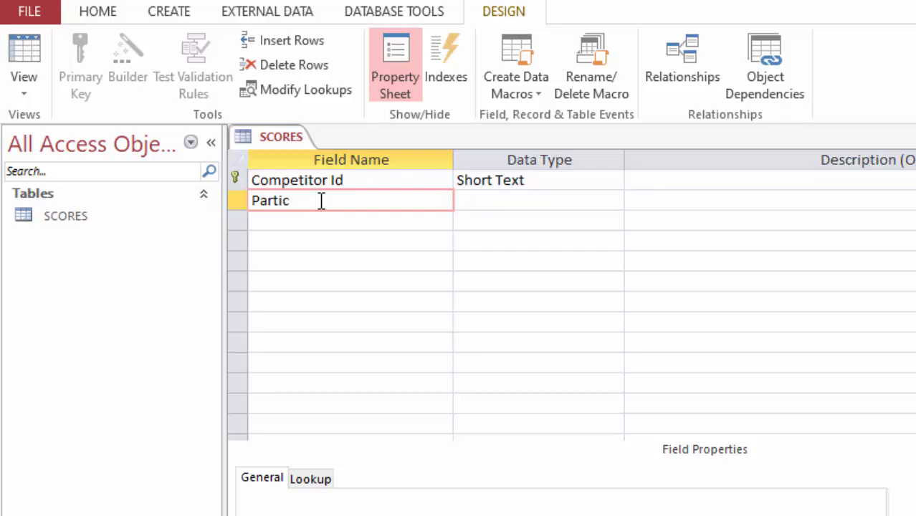
{"action": "key", "text": "BackSpace"}
{"action": "key", "text": "BackSpace"}
{"action": "key", "text": "BackSpace"}
{"action": "type", "text": "Competitor"}
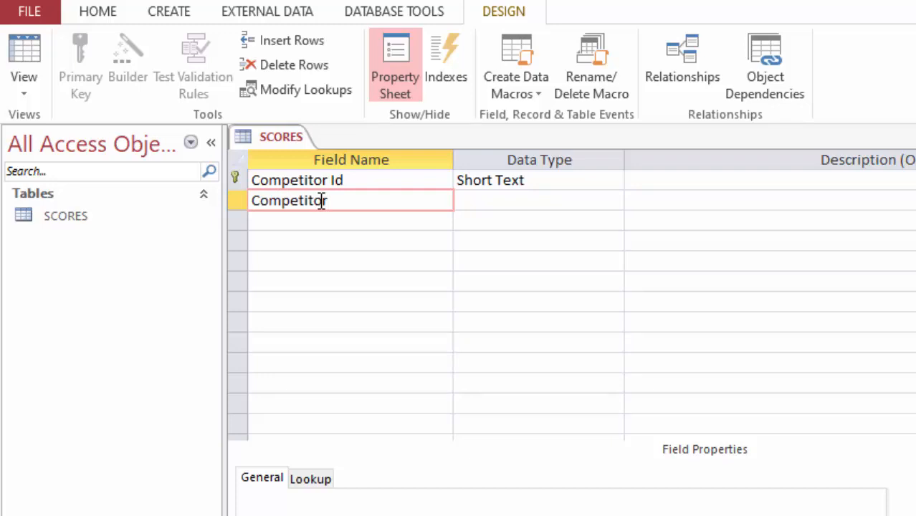
{"action": "type", "text": " name"}
{"action": "left_click", "coordinate": [502, 201]}
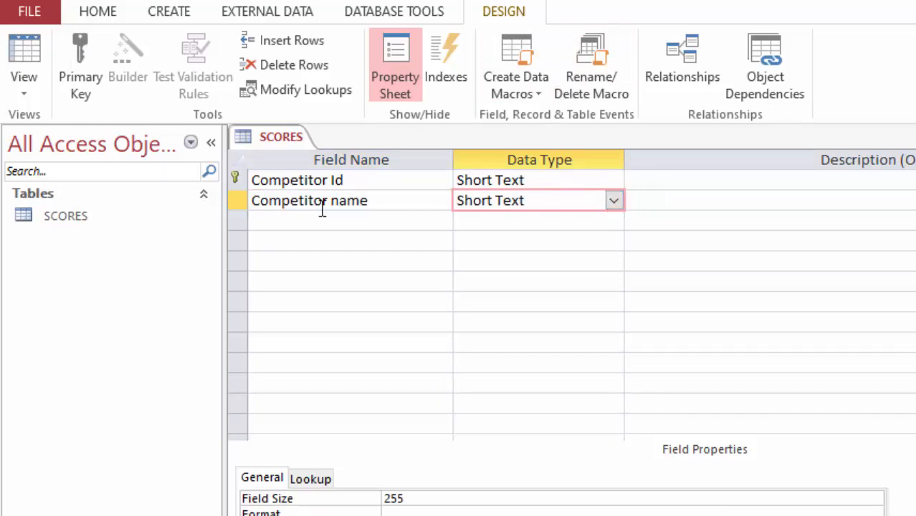
Add a Gender field with the Short Text data type and a Cycling field with the Number data type
{"action": "left_click", "coordinate": [283, 221]}
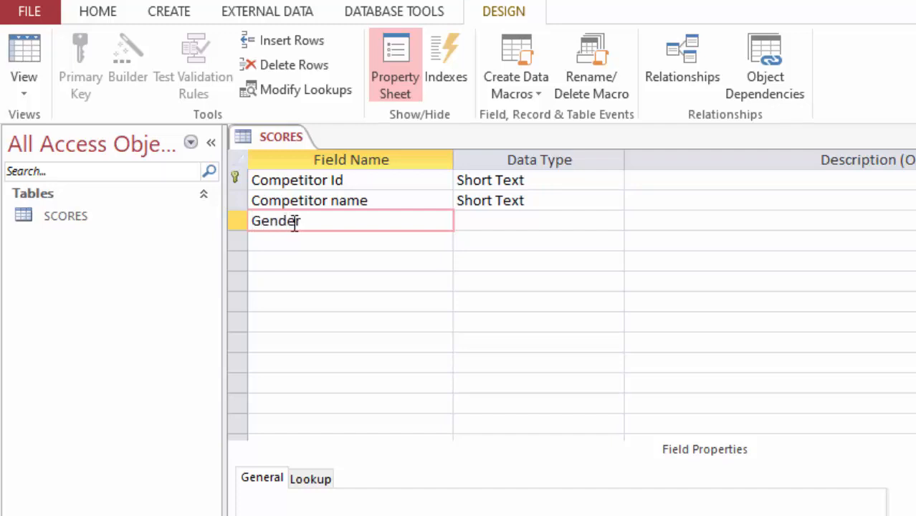
{"action": "left_click", "coordinate": [524, 221]}
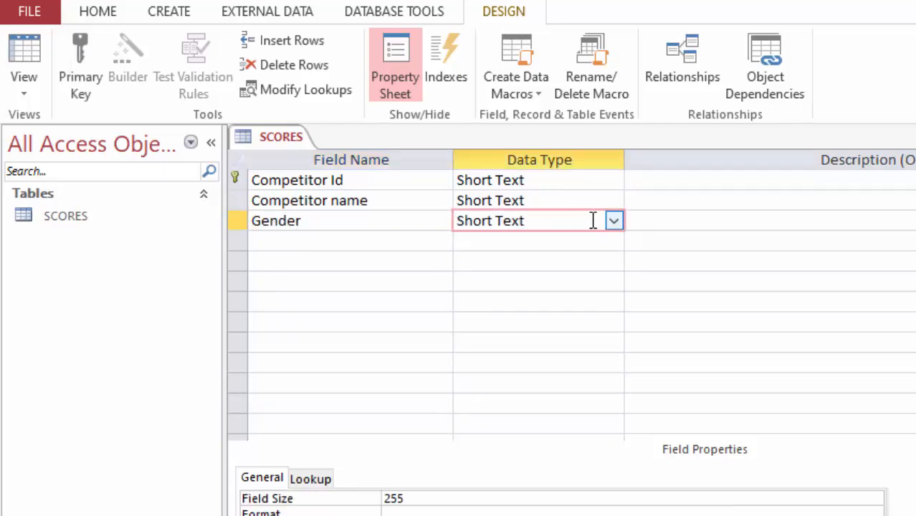
{"action": "left_click", "coordinate": [291, 239]}
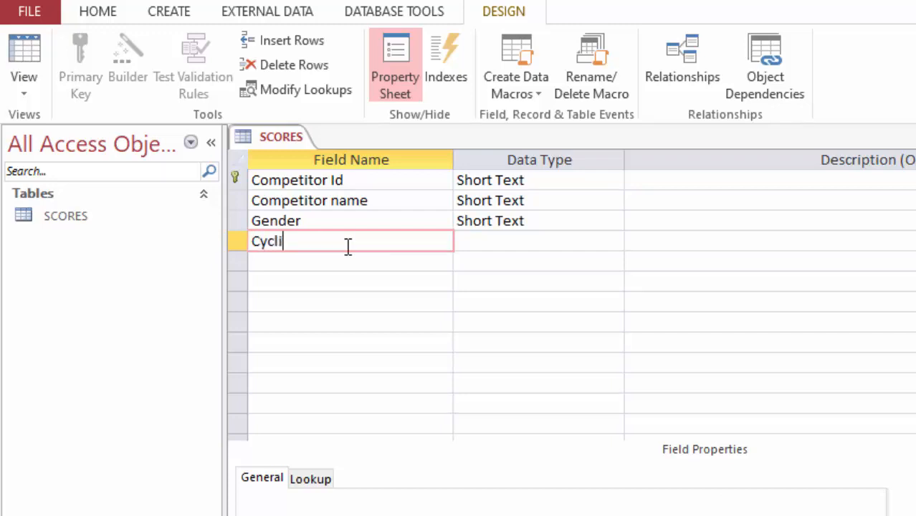
{"action": "left_click", "coordinate": [506, 241]}
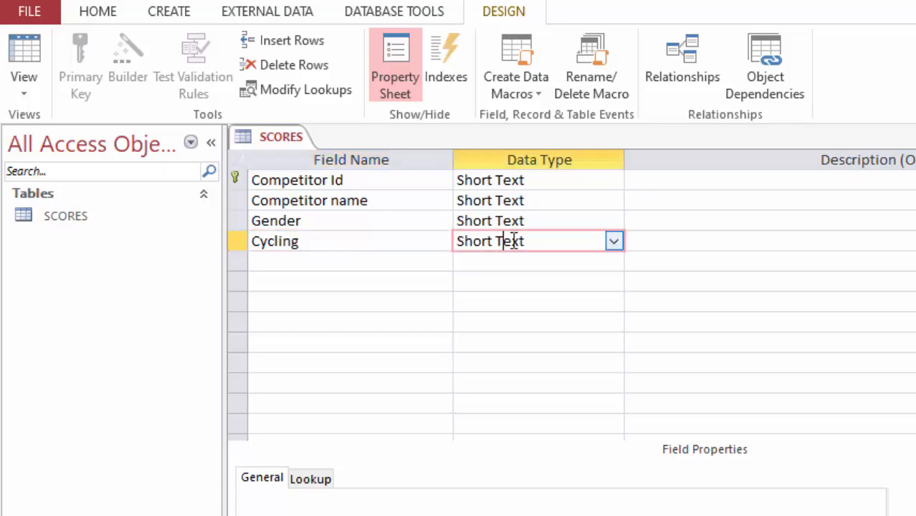
{"action": "left_click", "coordinate": [614, 241]}
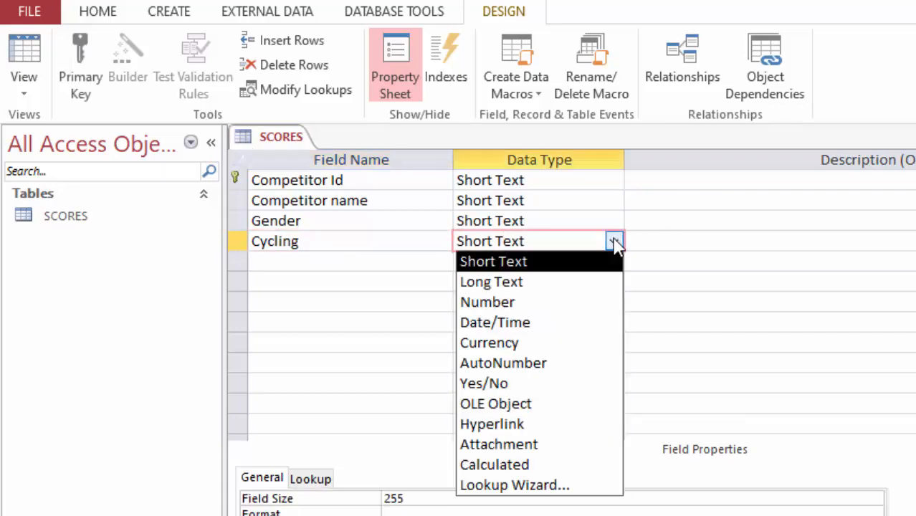
{"action": "left_click", "coordinate": [494, 304]}
Add two more fields named Running and Jumping, both with the Number data type
{"action": "left_click", "coordinate": [264, 261]}
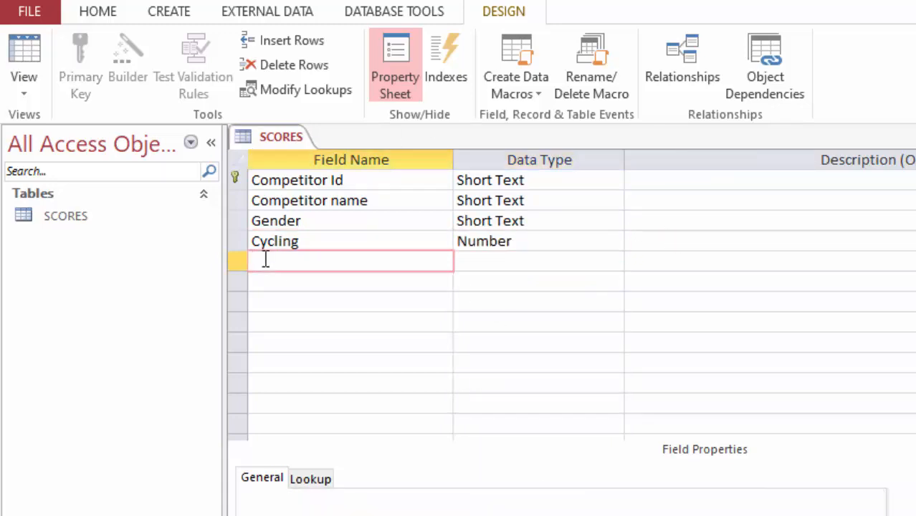
{"action": "left_click", "coordinate": [552, 260]}
{"action": "left_click", "coordinate": [614, 263]}
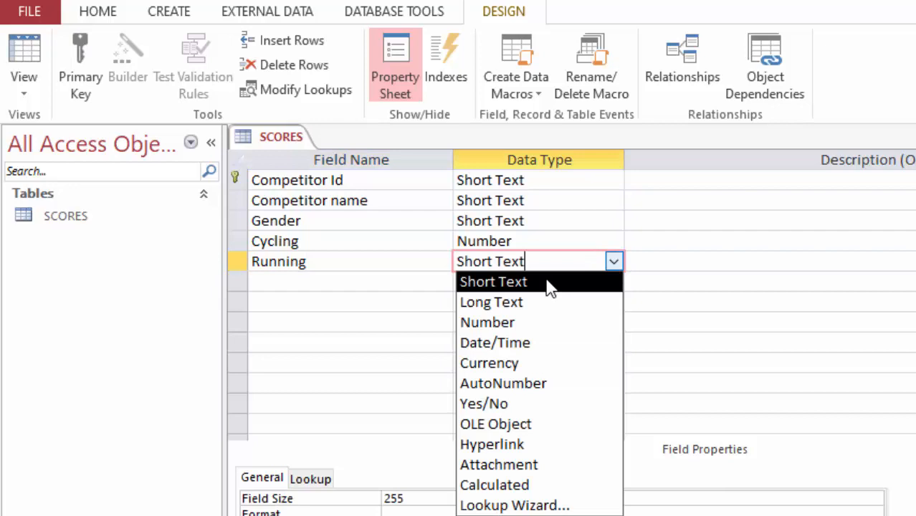
{"action": "left_click", "coordinate": [494, 322]}
{"action": "left_click", "coordinate": [286, 281]}
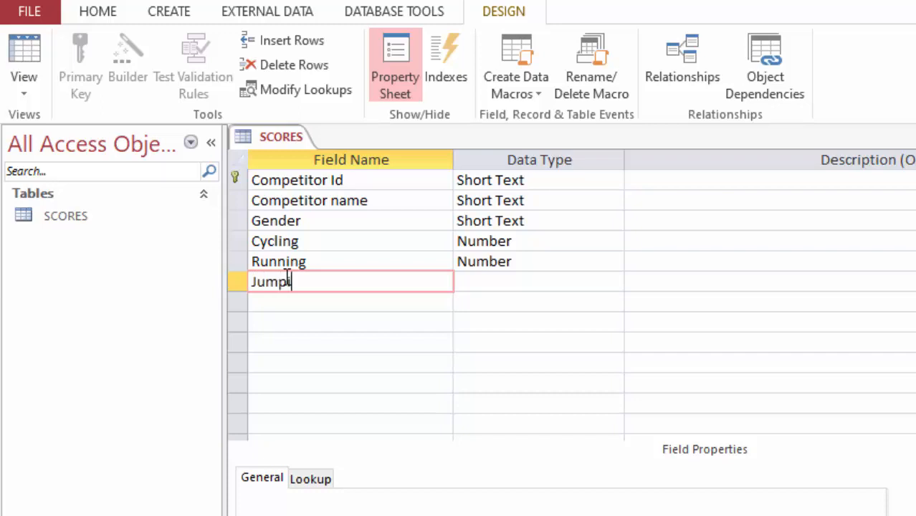
{"action": "left_click", "coordinate": [567, 282]}
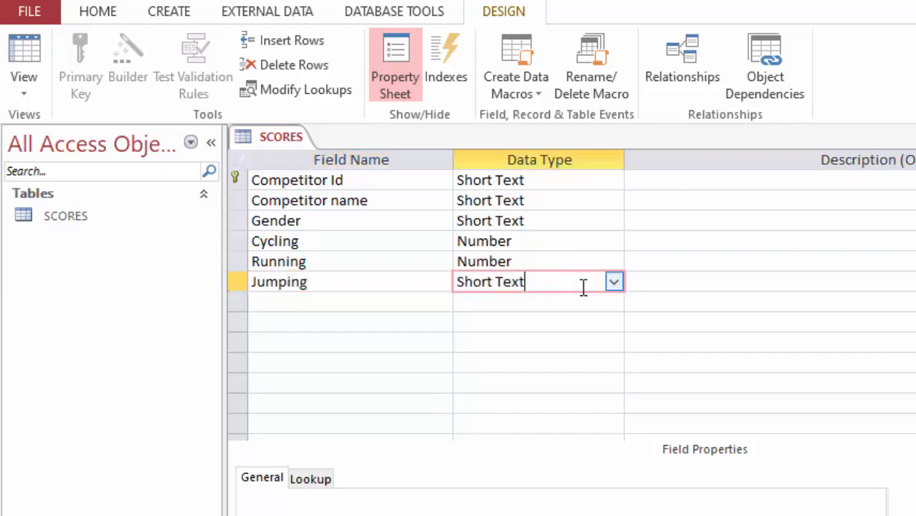
{"action": "left_click", "coordinate": [614, 282]}
{"action": "left_click", "coordinate": [494, 345]}
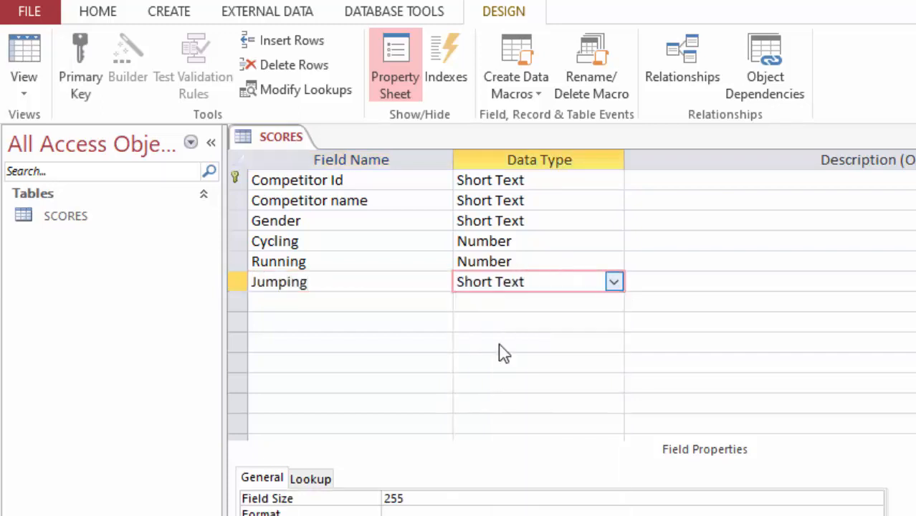
{"action": "left_click", "coordinate": [313, 180]}
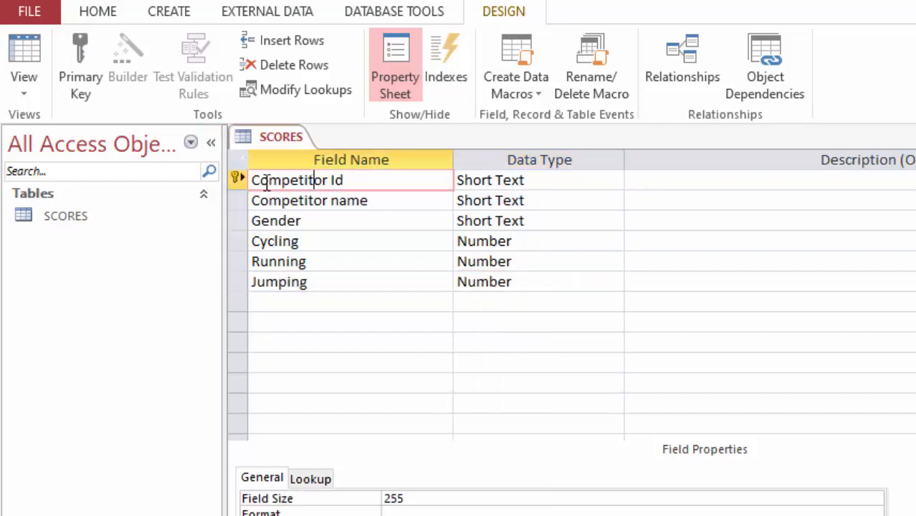
{"action": "left_click", "coordinate": [348, 200]}
{"action": "left_click", "coordinate": [350, 180]}
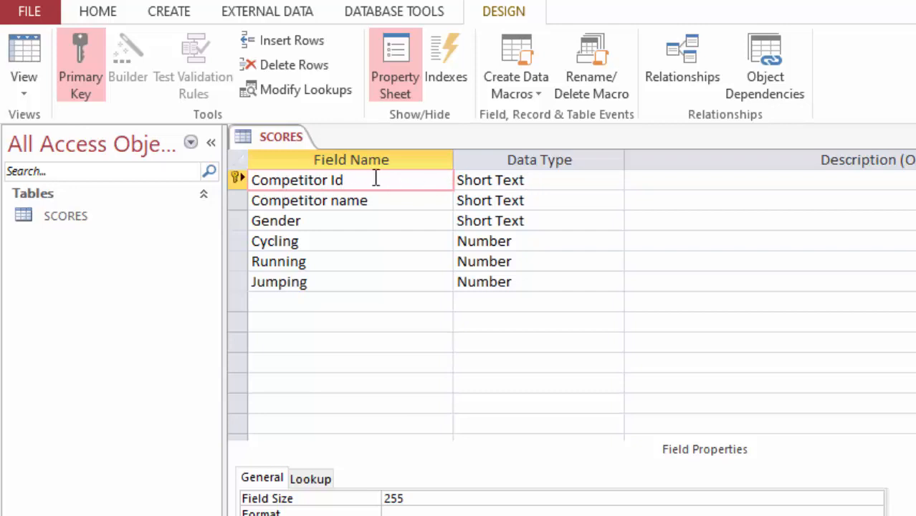
{"action": "right_click", "coordinate": [235, 180]}
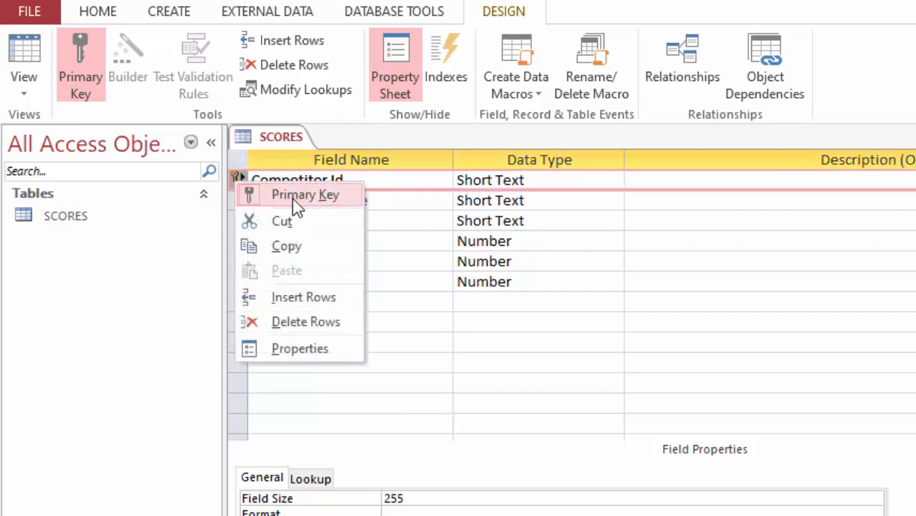
{"action": "left_click", "coordinate": [382, 183]}
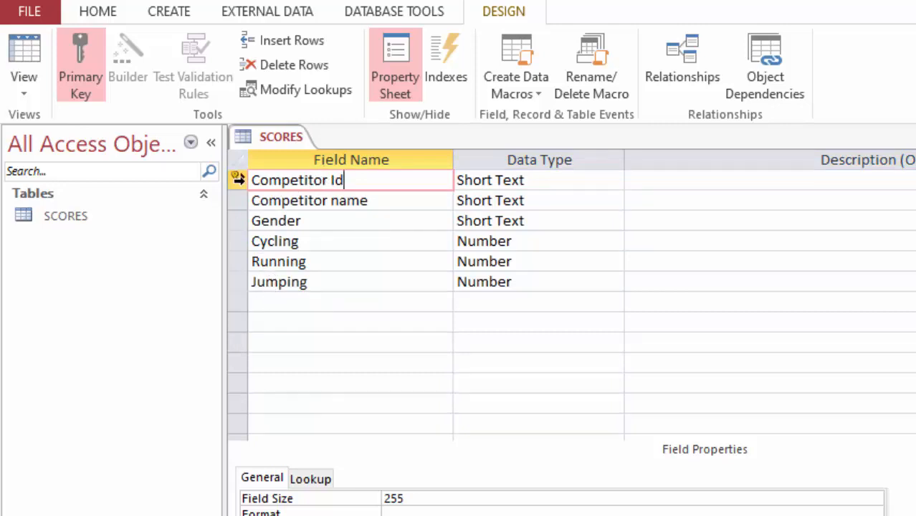
Remove the primary key from the Competitor Id field and assign it to the same field again
{"action": "right_click", "coordinate": [238, 180]}
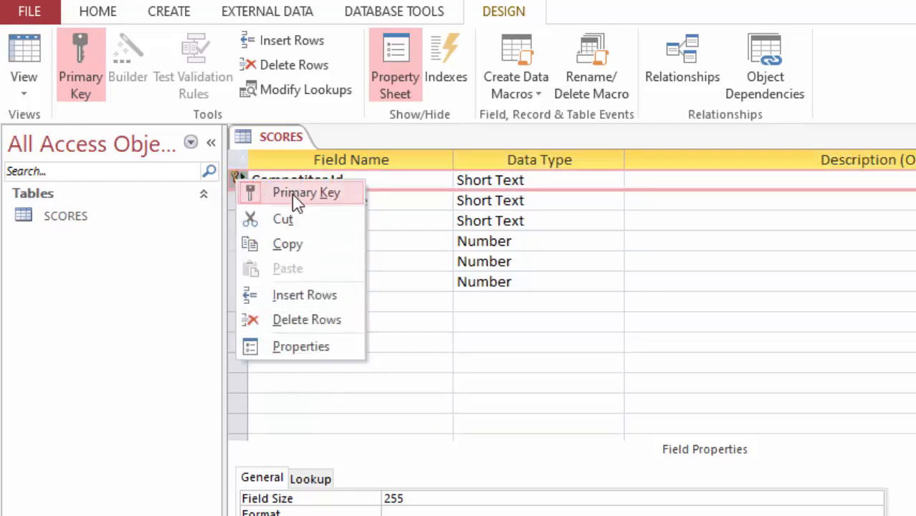
{"action": "left_click", "coordinate": [297, 194]}
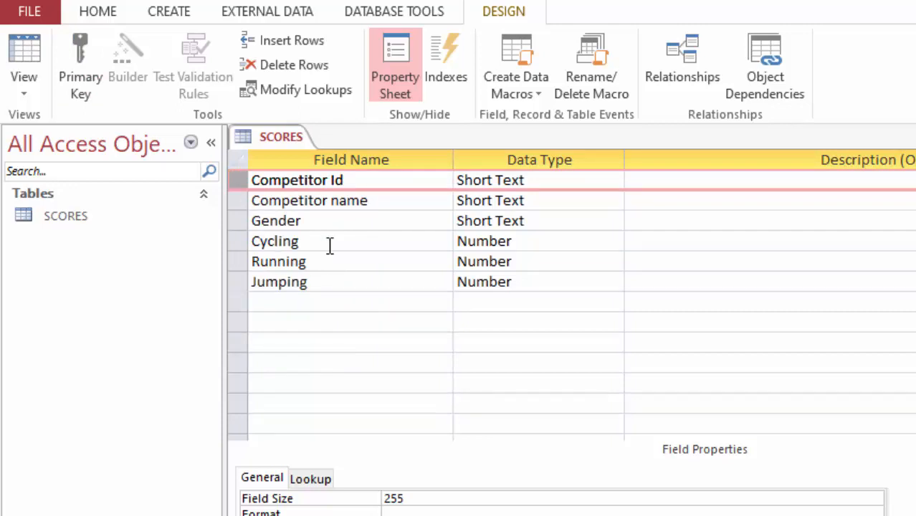
{"action": "left_click", "coordinate": [330, 246]}
{"action": "left_click", "coordinate": [281, 180]}
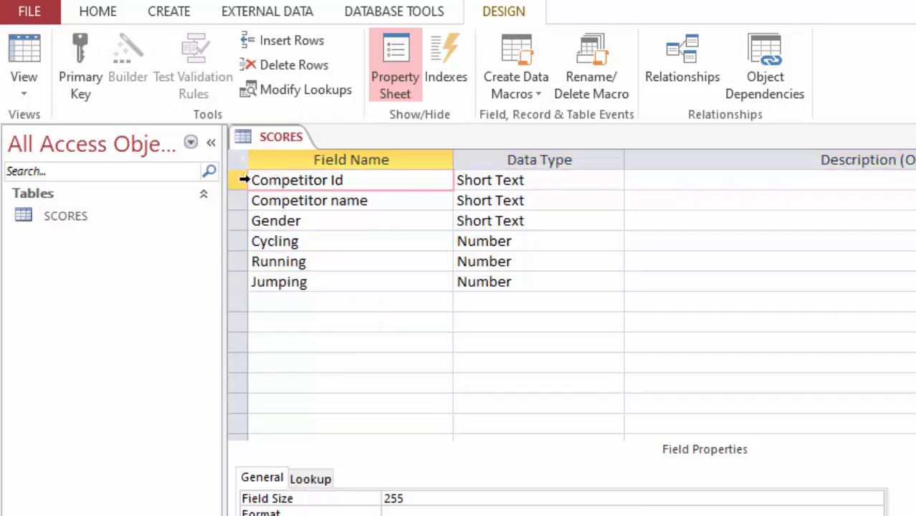
{"action": "right_click", "coordinate": [237, 179]}
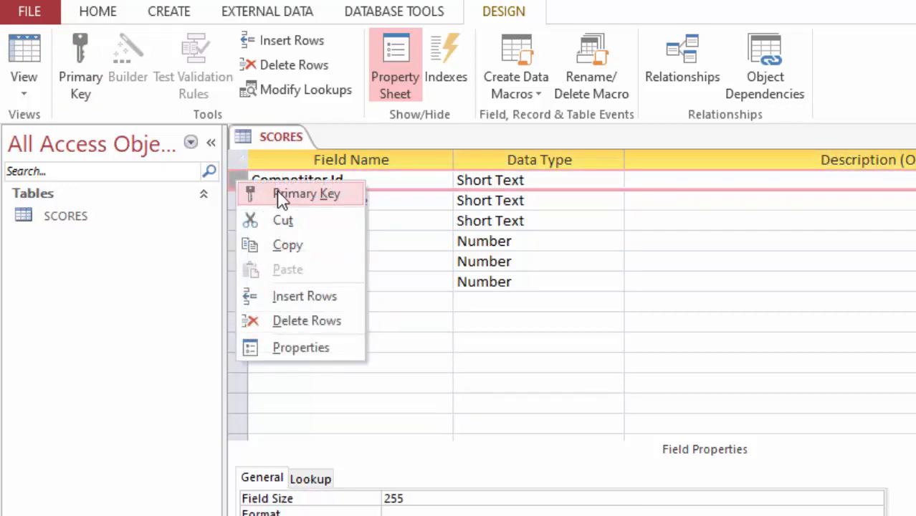
{"action": "left_click", "coordinate": [280, 198]}
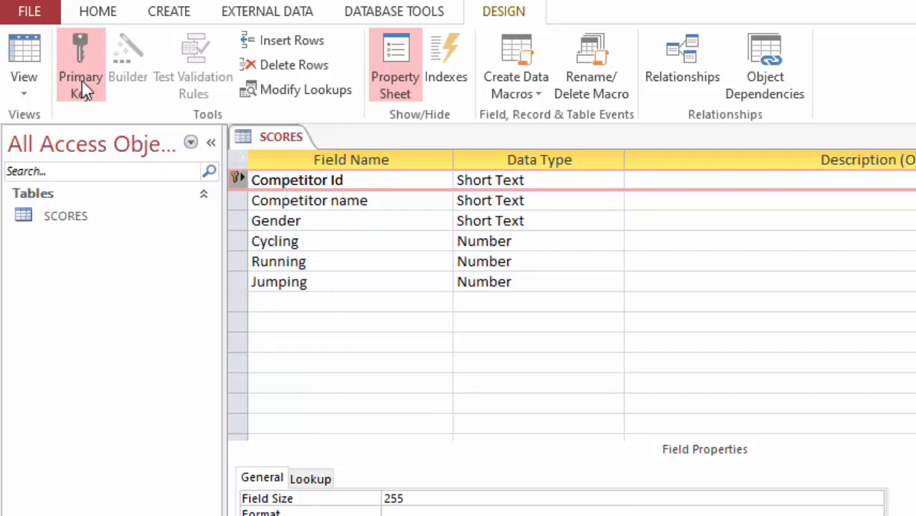
Review the field names and data types defined for the SCORES table
{"action": "left_click", "coordinate": [355, 221]}
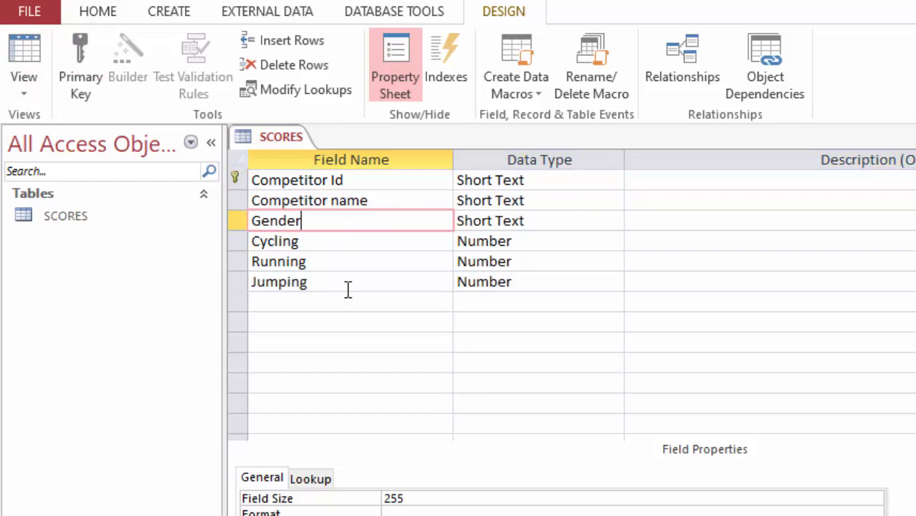
{"action": "left_click", "coordinate": [521, 285]}
{"action": "left_click", "coordinate": [308, 180]}
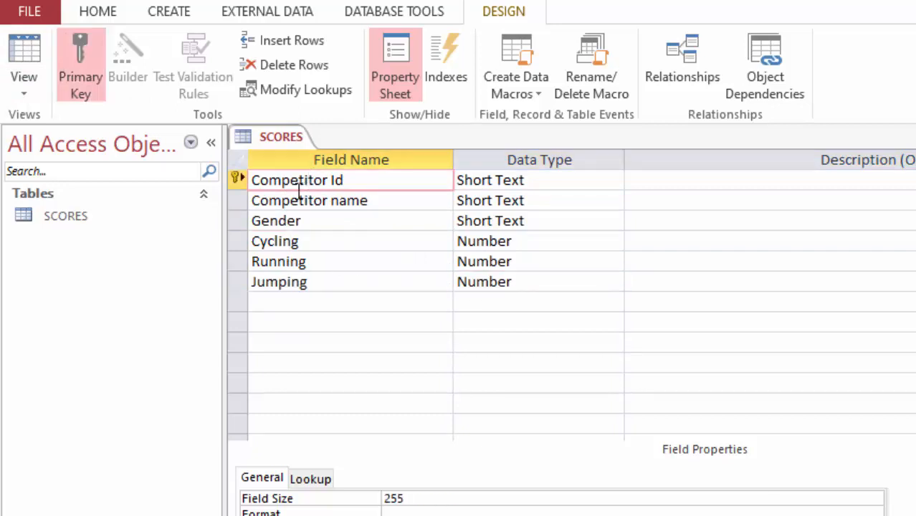
{"action": "left_click", "coordinate": [297, 201]}
{"action": "left_click", "coordinate": [301, 242]}
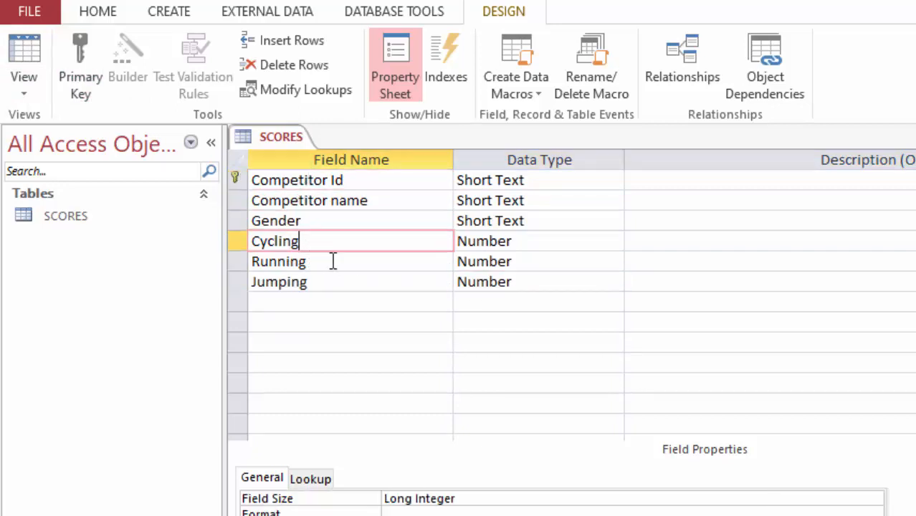
{"action": "left_click", "coordinate": [492, 180]}
{"action": "left_click", "coordinate": [494, 201]}
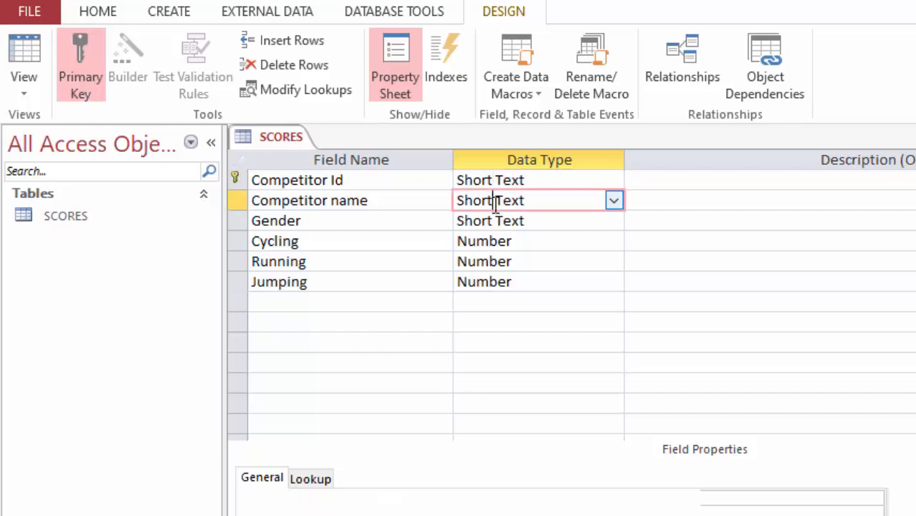
{"action": "left_click", "coordinate": [491, 261]}
{"action": "left_click", "coordinate": [494, 282]}
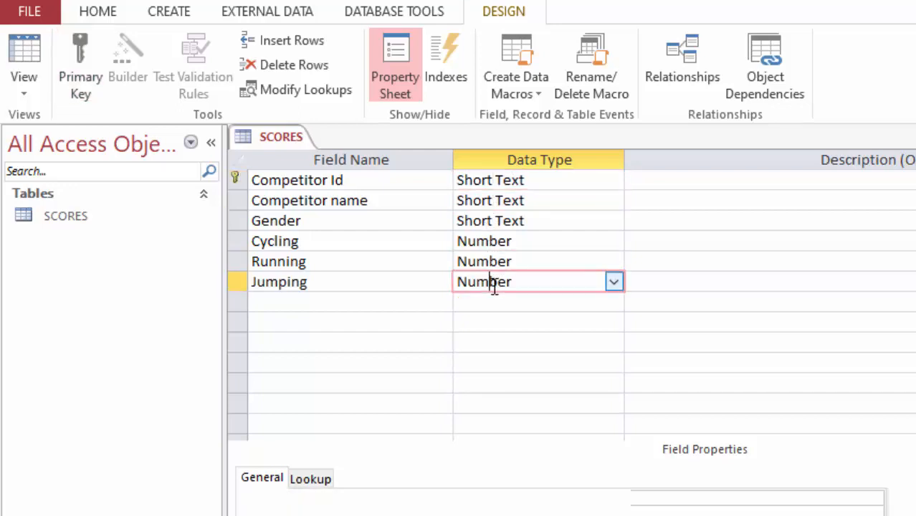
{"action": "left_click", "coordinate": [484, 220]}
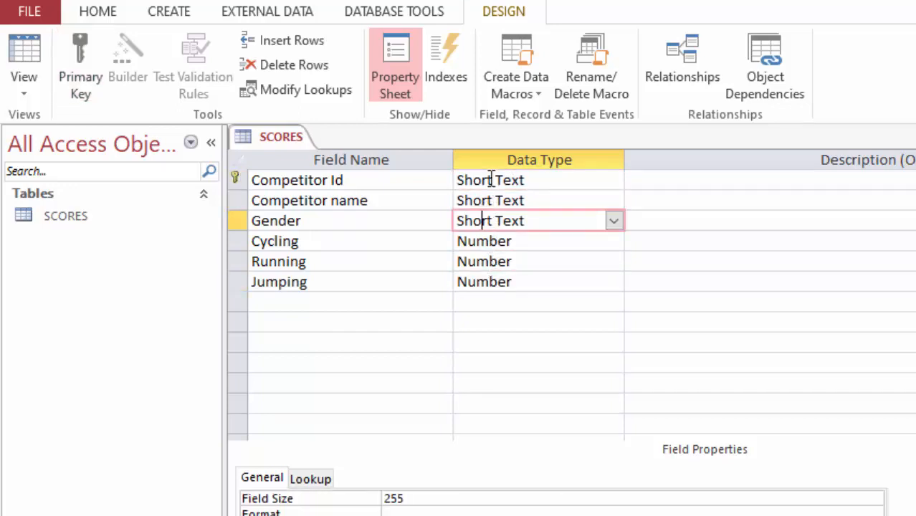
{"action": "left_click", "coordinate": [490, 180]}
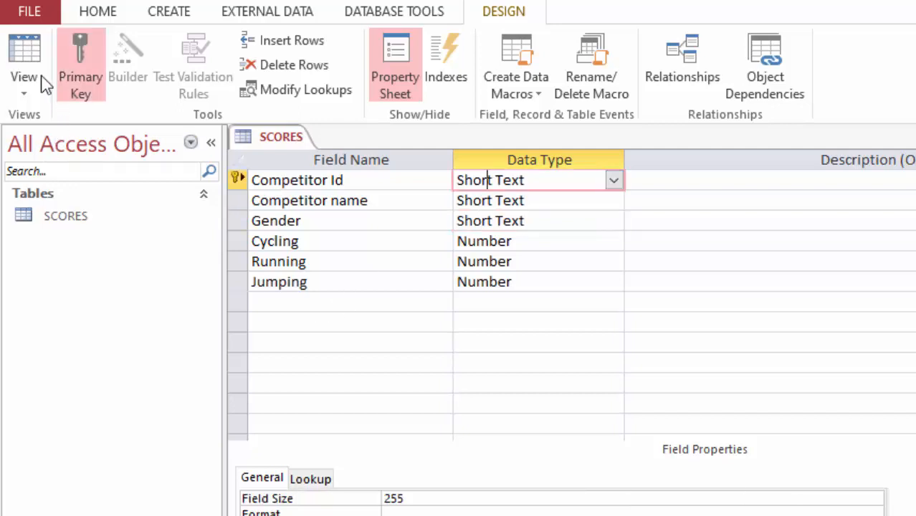
Save the SCORES table and switch it to Datasheet View
{"action": "left_click", "coordinate": [18, 83]}
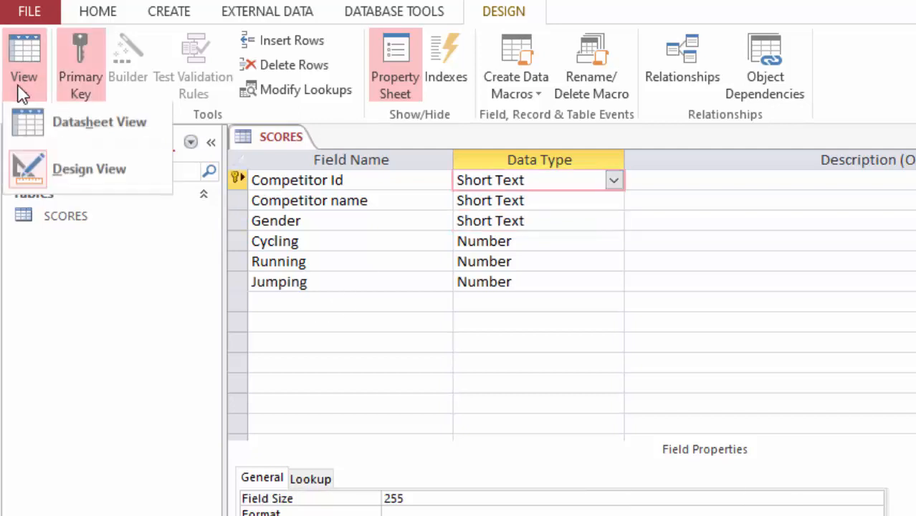
{"action": "left_click", "coordinate": [99, 136]}
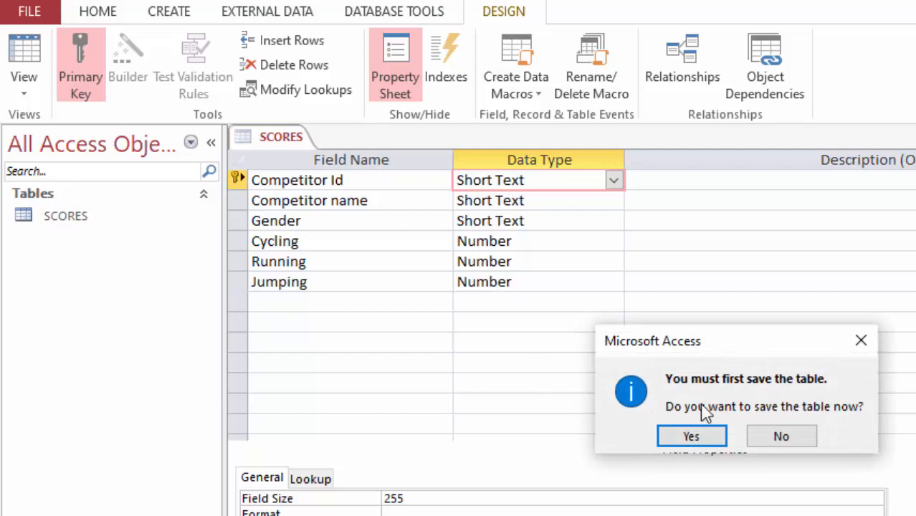
{"action": "left_click", "coordinate": [677, 438]}
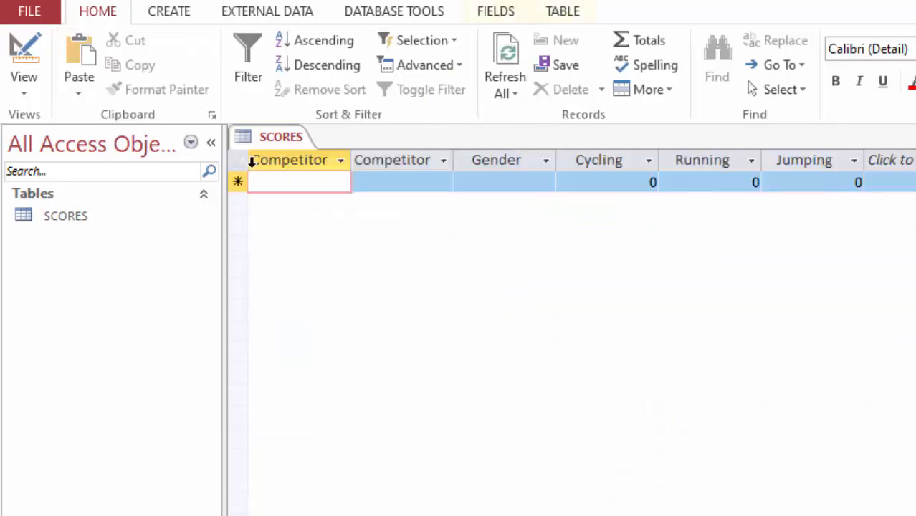
Slightly widen the Competitor name, Cycling, Running and Jumping columns and increase the datasheet's row height a little
{"action": "left_click", "coordinate": [411, 183]}
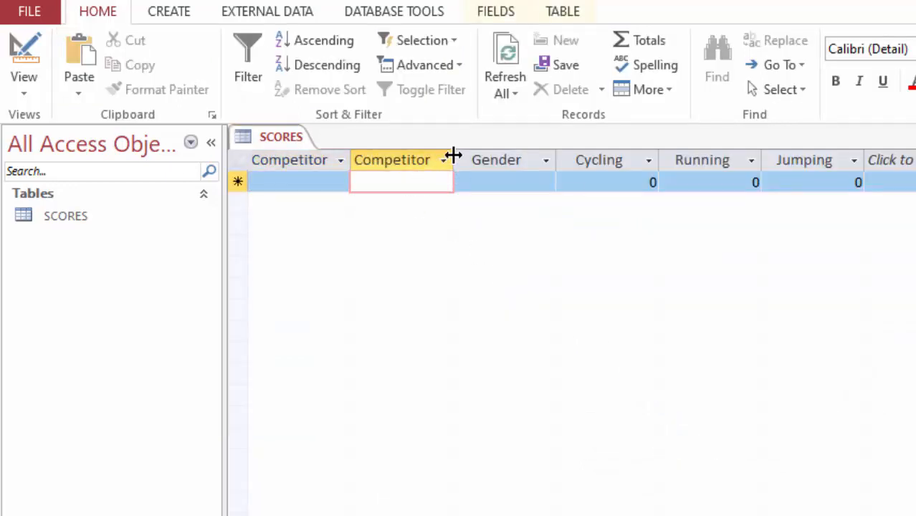
{"action": "left_click_drag", "start_coordinate": [462, 159], "coordinate": [472, 160]}
{"action": "left_click", "coordinate": [556, 159]}
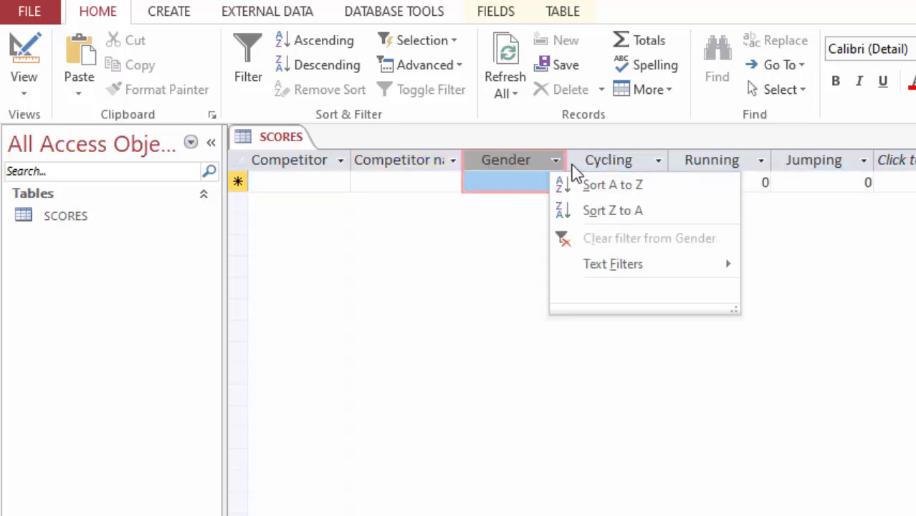
{"action": "left_click", "coordinate": [568, 157]}
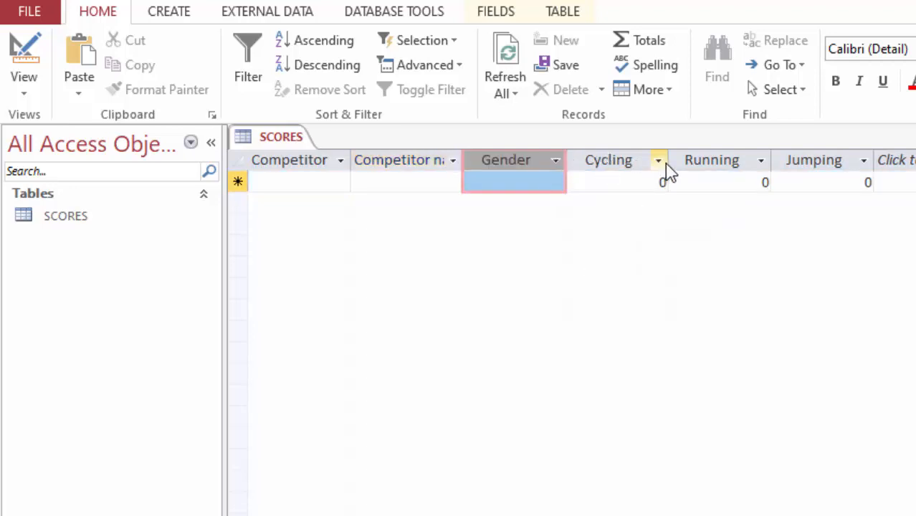
{"action": "left_click_drag", "start_coordinate": [671, 162], "coordinate": [677, 160]}
{"action": "left_click_drag", "start_coordinate": [779, 161], "coordinate": [791, 161]}
{"action": "left_click_drag", "start_coordinate": [893, 159], "coordinate": [902, 159]}
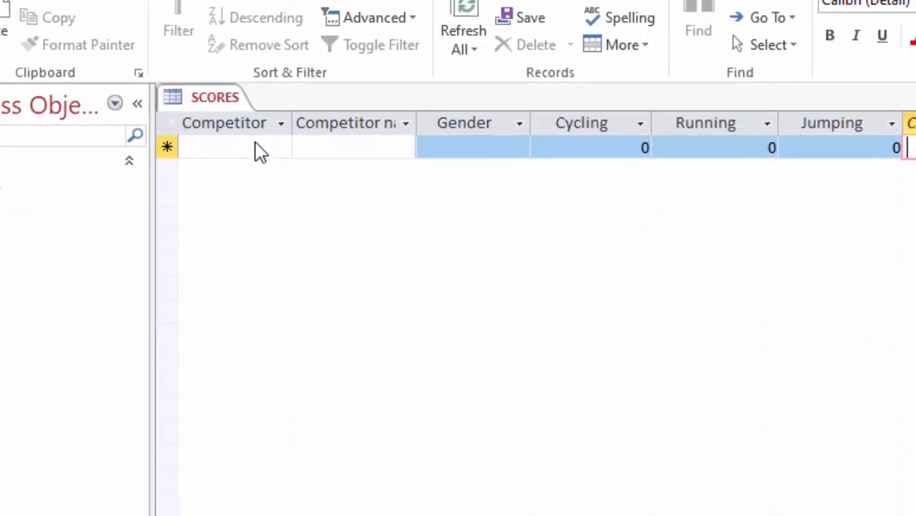
{"action": "left_click", "coordinate": [219, 147]}
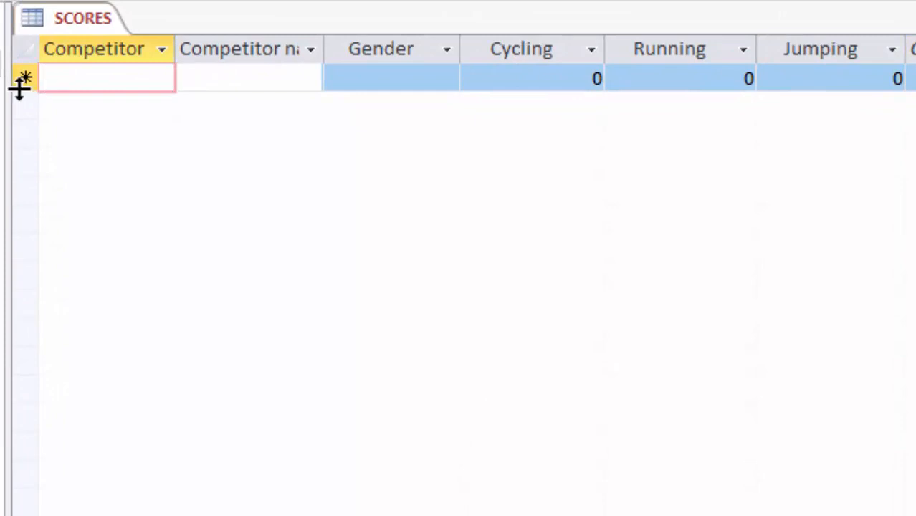
{"action": "left_click_drag", "start_coordinate": [23, 86], "coordinate": [23, 93]}
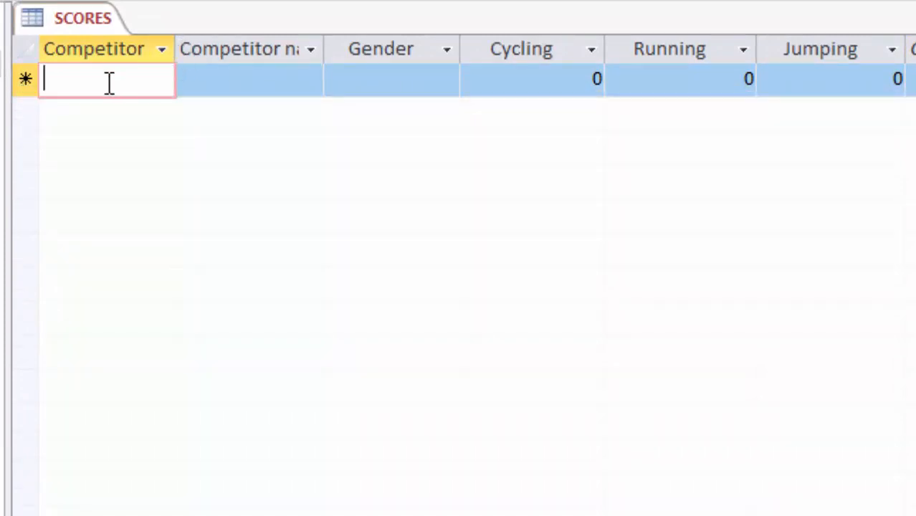
Start the first record with Competitor Id 101 and the competitor's name, widening the Competitor name column to show its full heading
{"action": "type", "text": "101"}
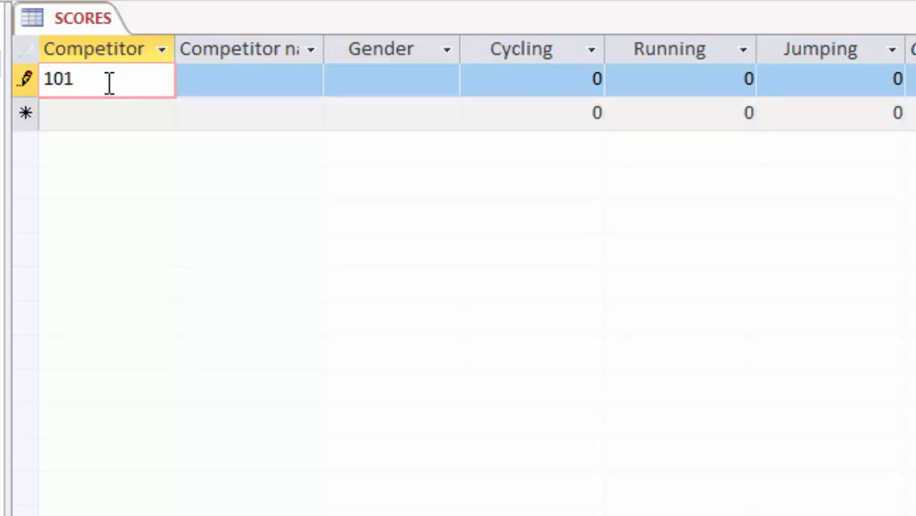
{"action": "key", "text": "Tab"}
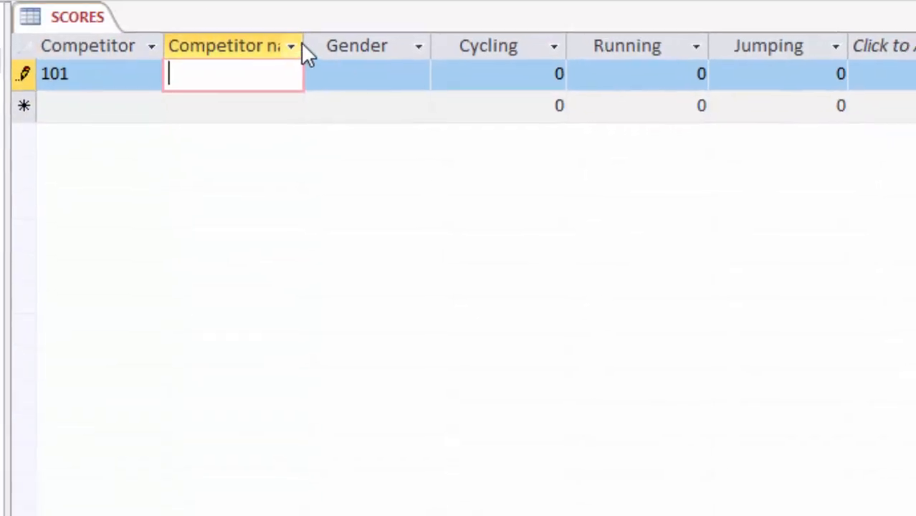
{"action": "left_click_drag", "start_coordinate": [341, 47], "coordinate": [334, 47]}
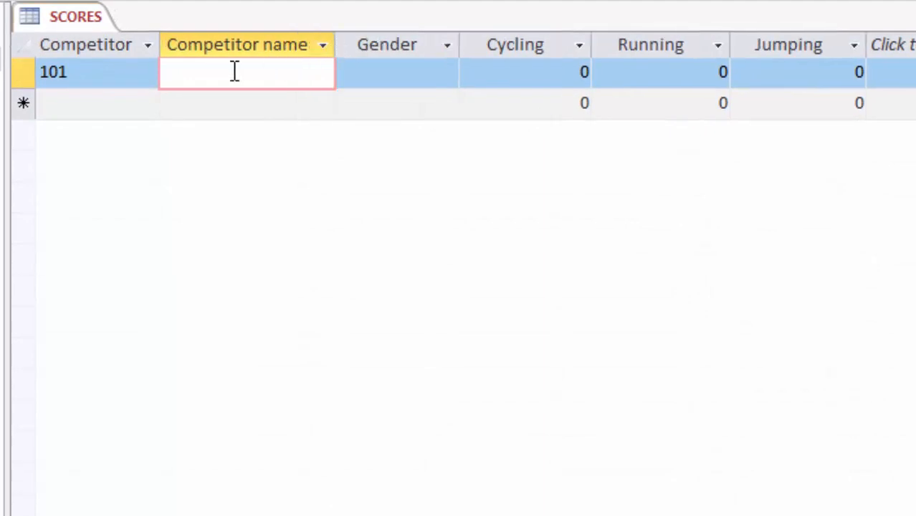
{"action": "type", "text": "Brian"}
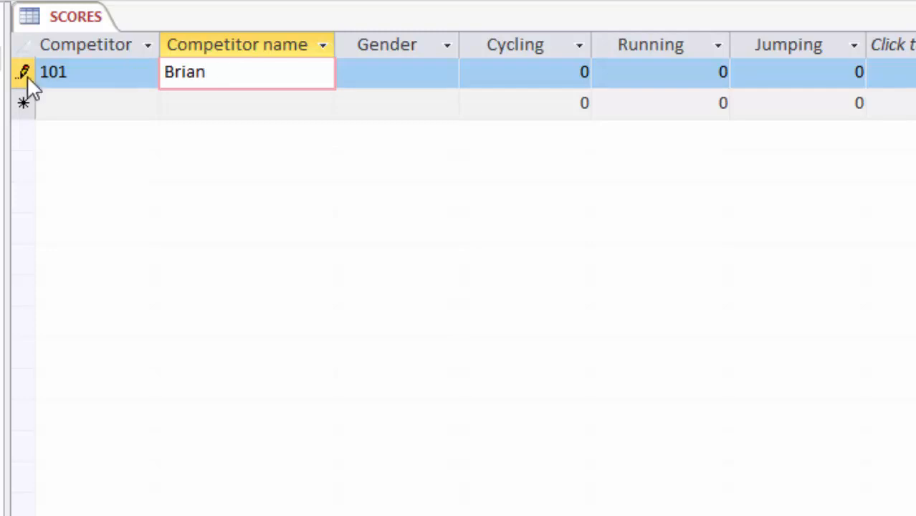
{"action": "left_click", "coordinate": [128, 75]}
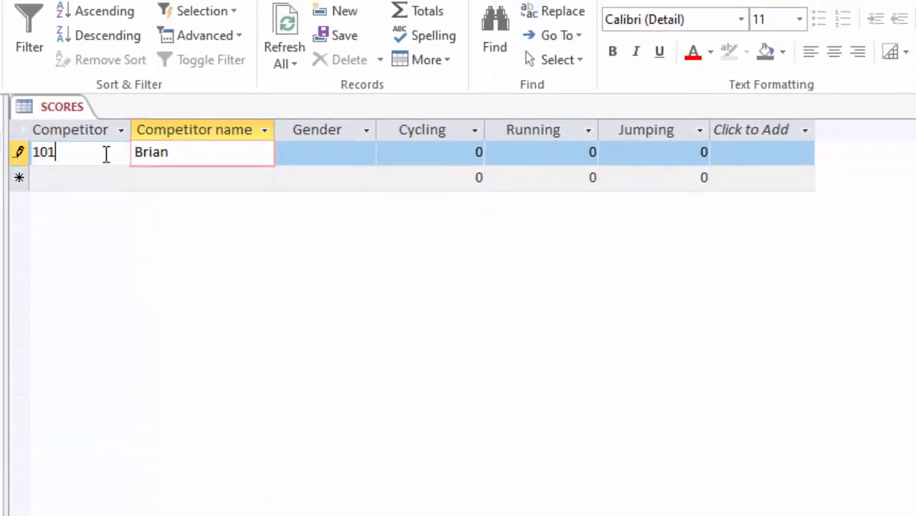
{"action": "left_click", "coordinate": [327, 153]}
{"action": "left_click", "coordinate": [513, 153]}
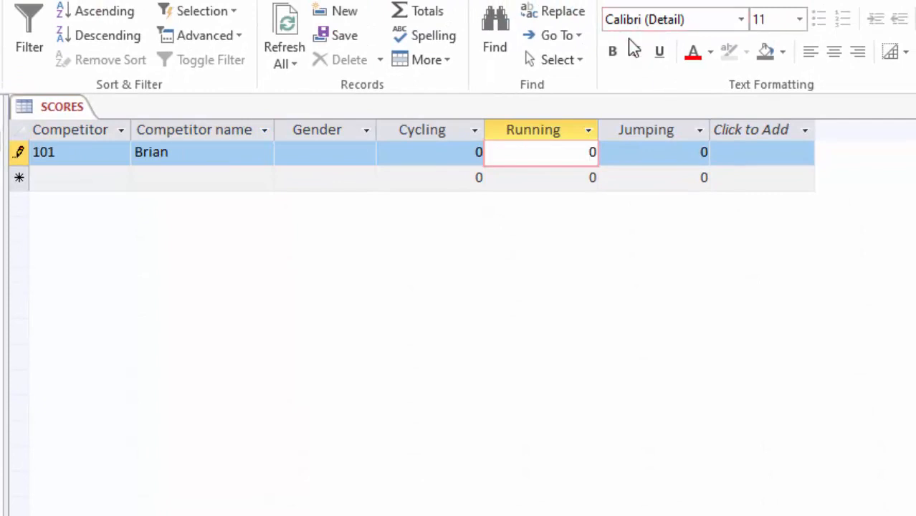
Set the font of the entire SCORES datasheet to Arial
{"action": "left_click", "coordinate": [20, 130]}
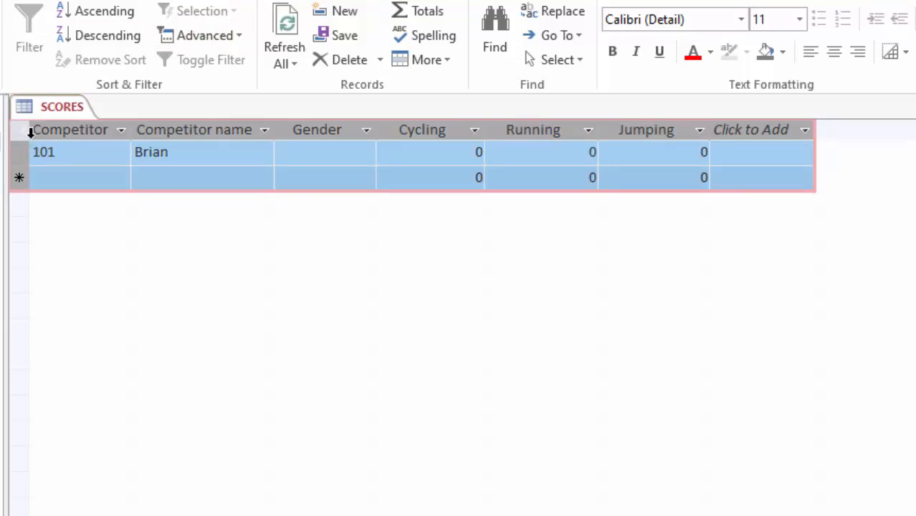
{"action": "left_click", "coordinate": [679, 19]}
{"action": "left_click", "coordinate": [741, 21]}
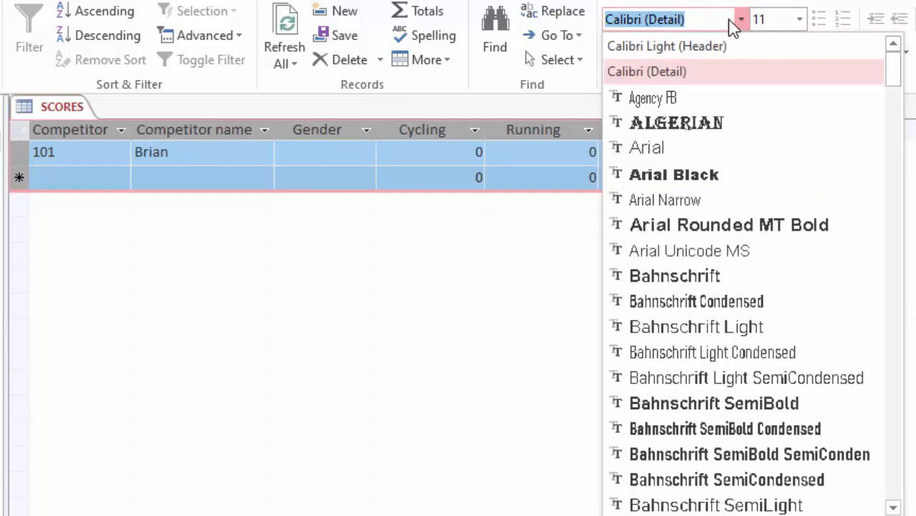
{"action": "type", "text": "Arial"}
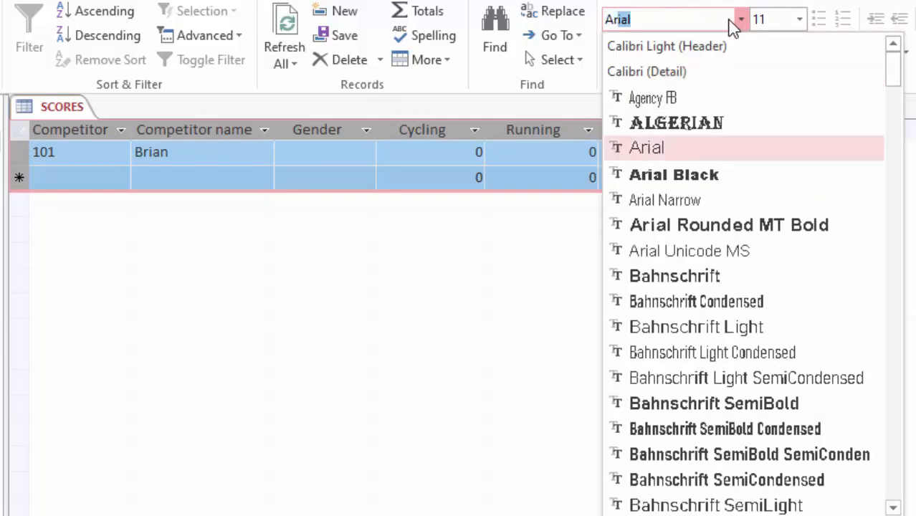
{"action": "key", "text": "Return"}
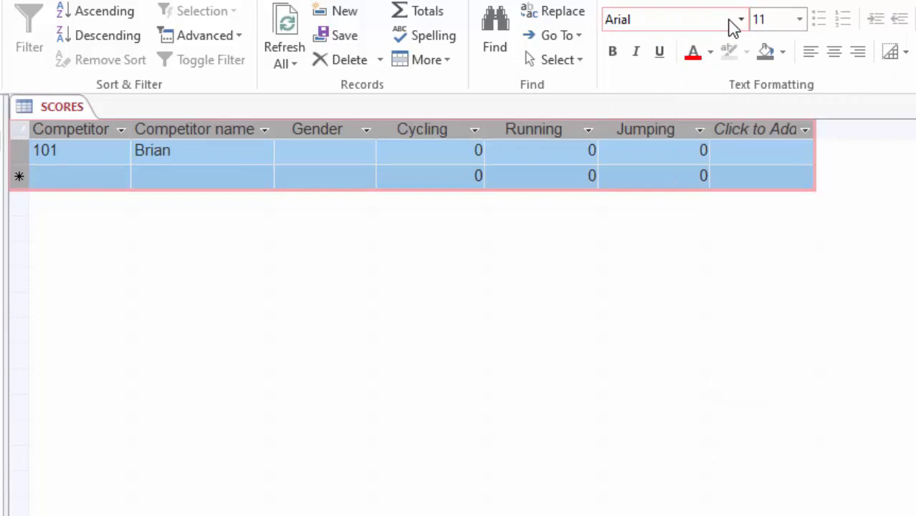
{"action": "left_click", "coordinate": [211, 159]}
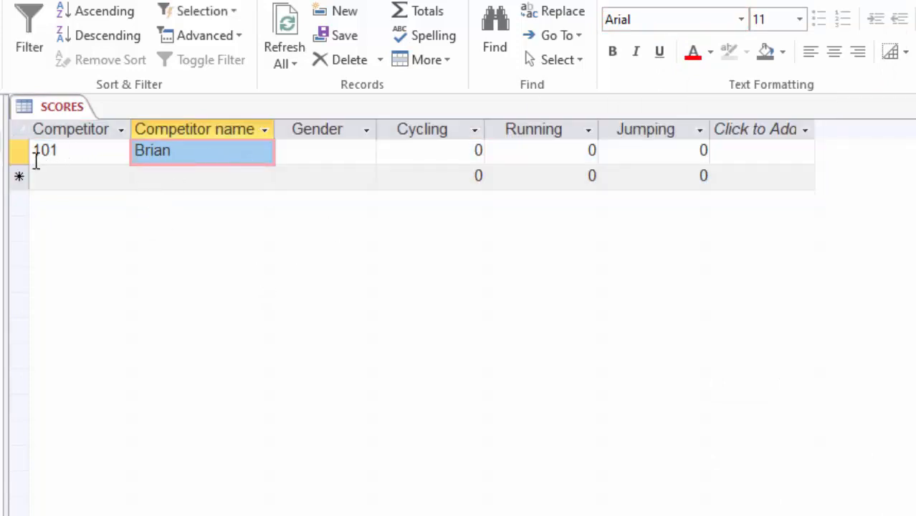
Fine-tune the datasheet's row height so the rows are slightly taller
{"action": "left_click_drag", "start_coordinate": [19, 165], "coordinate": [20, 171]}
{"action": "left_click", "coordinate": [103, 160]}
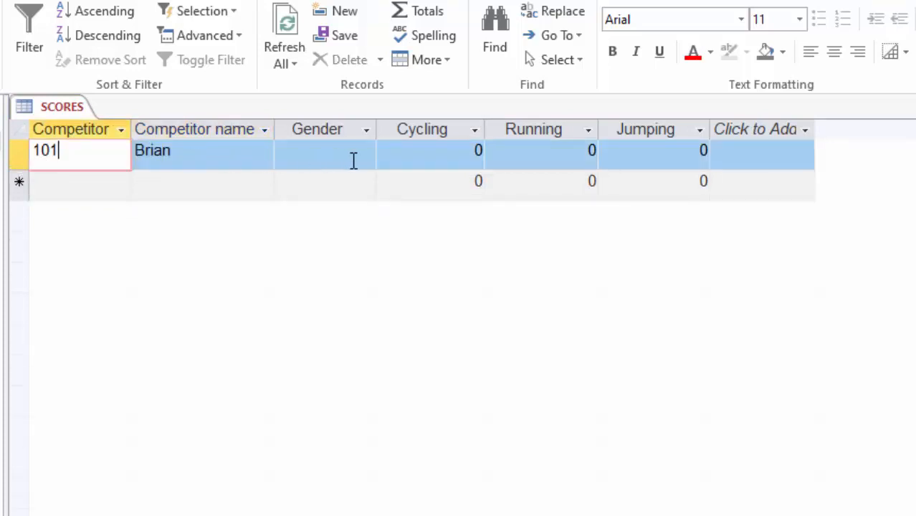
{"action": "left_click", "coordinate": [354, 160]}
{"action": "left_click", "coordinate": [460, 159]}
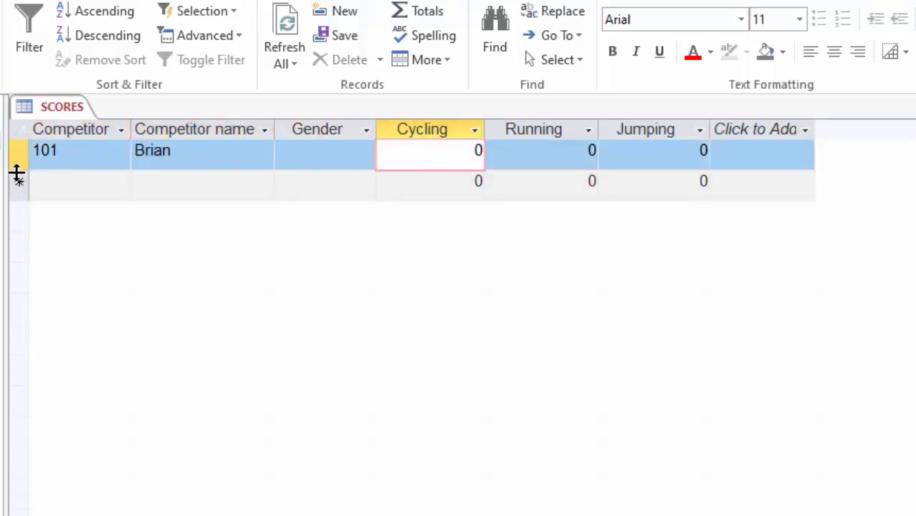
{"action": "left_click_drag", "start_coordinate": [17, 171], "coordinate": [18, 170]}
{"action": "left_click_drag", "start_coordinate": [18, 170], "coordinate": [18, 167]}
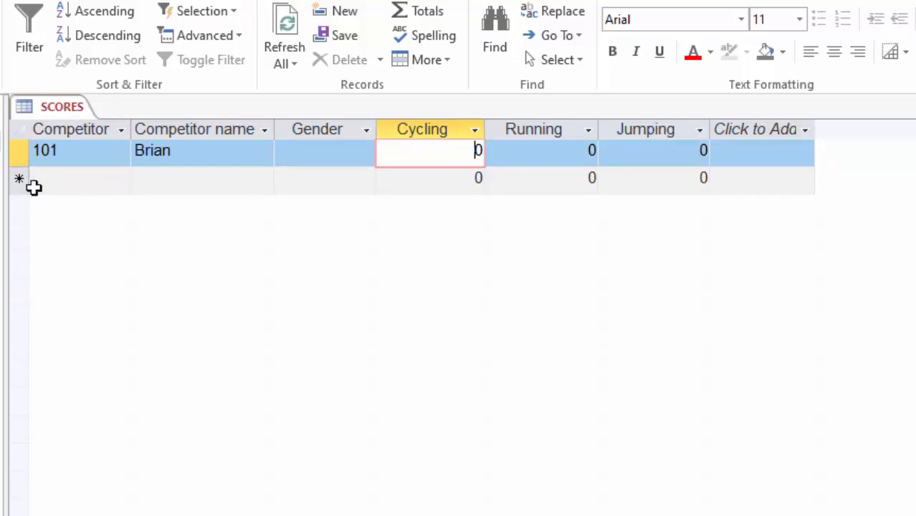
{"action": "left_click", "coordinate": [625, 150]}
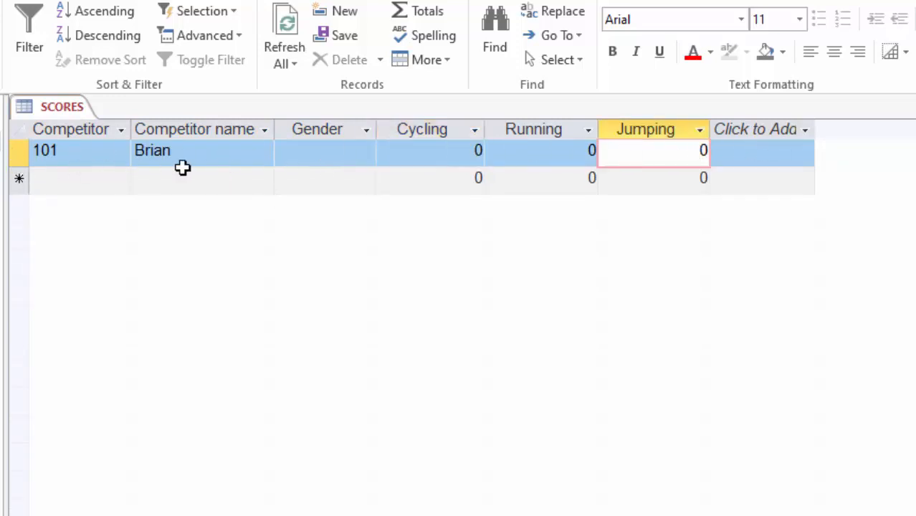
Complete record 101 with Gender M, Cycling 13, Running 17 and Jumping 15
{"action": "left_click", "coordinate": [327, 148]}
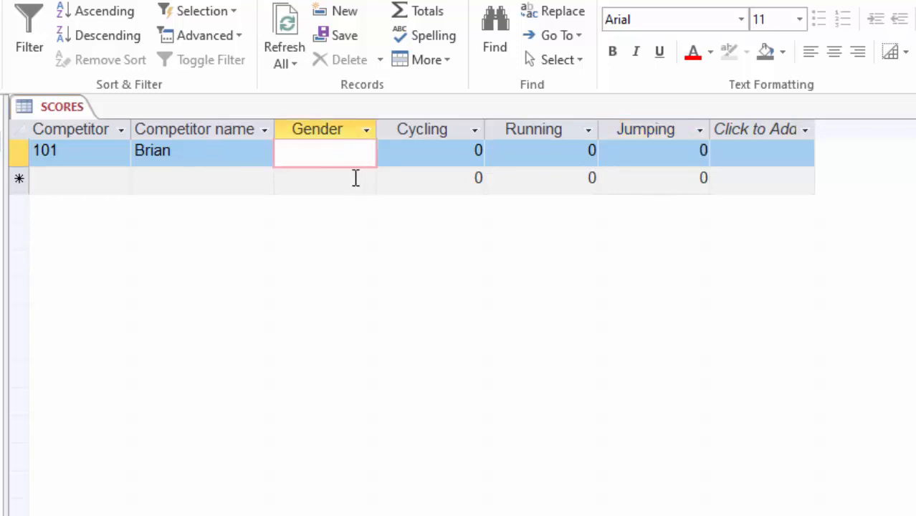
{"action": "type", "text": "M"}
{"action": "key", "text": "Tab"}
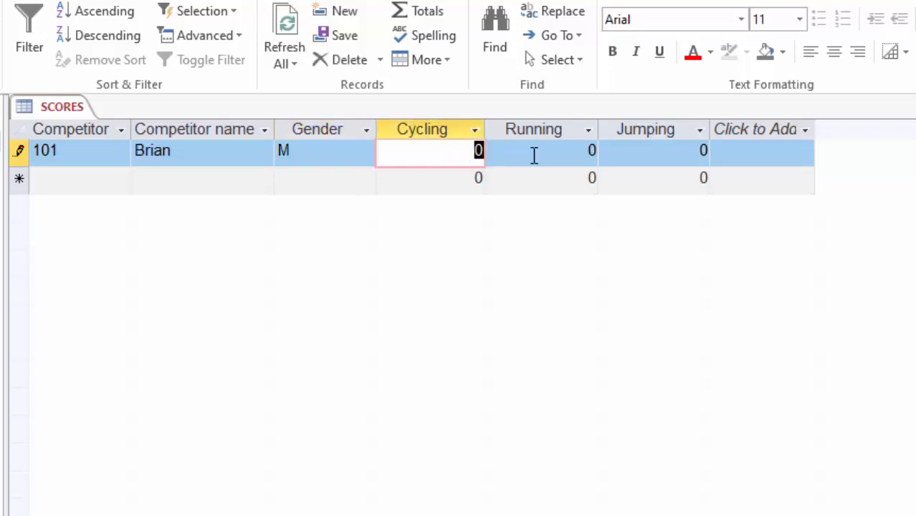
{"action": "type", "text": "13"}
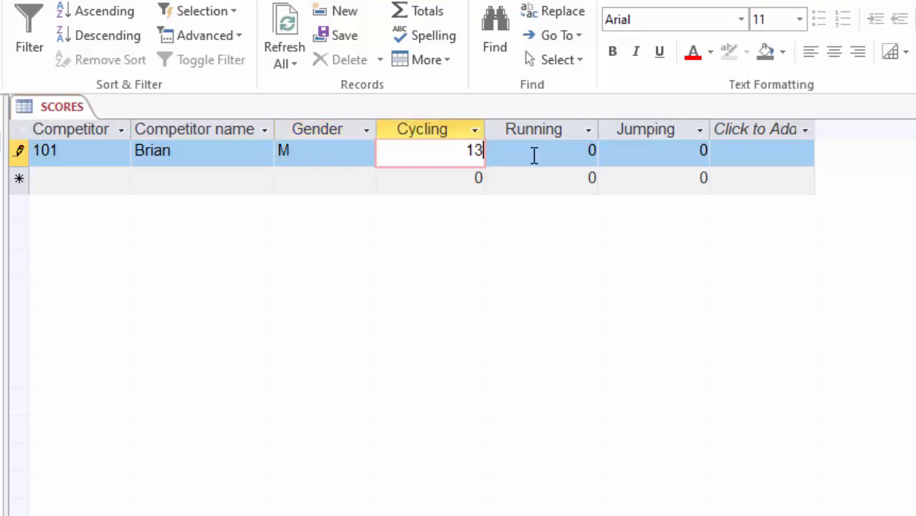
{"action": "key", "text": "Tab"}
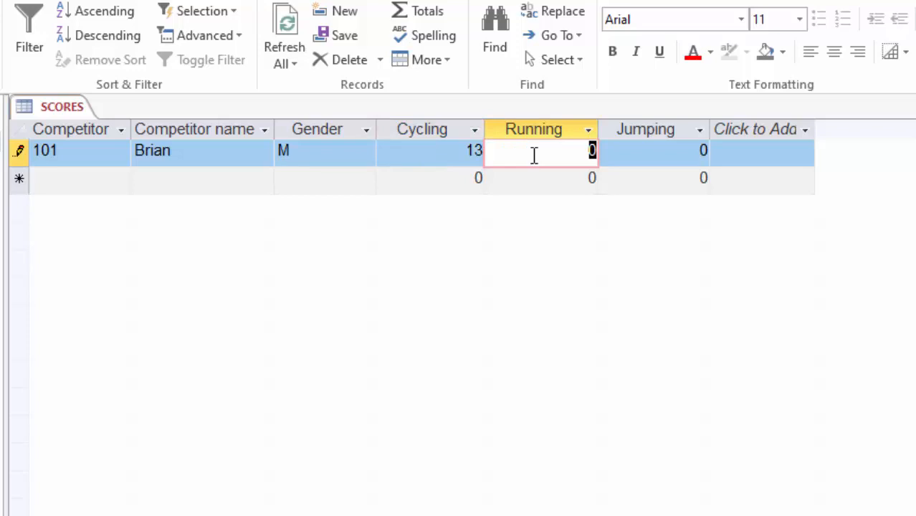
{"action": "type", "text": "17"}
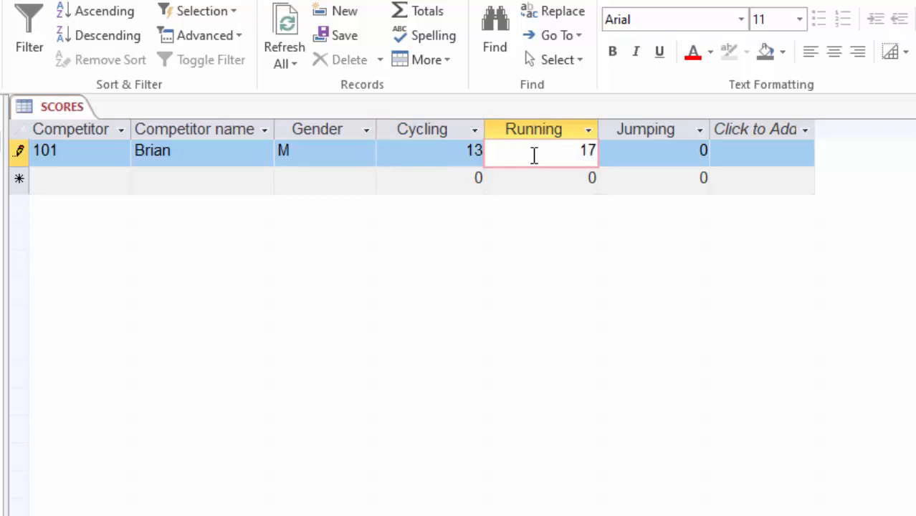
{"action": "key", "text": "Tab"}
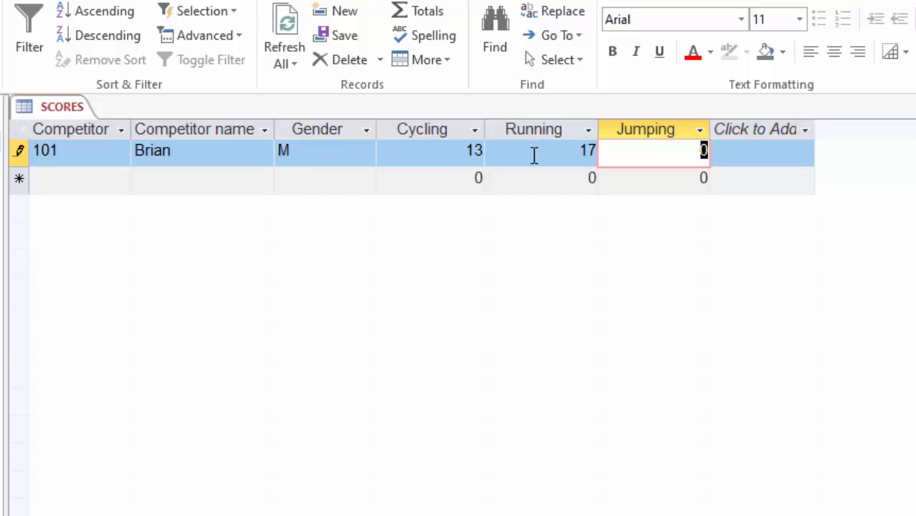
{"action": "type", "text": "15"}
Start a second record with Competitor Id 102 and the competitor's name
{"action": "left_click", "coordinate": [96, 176]}
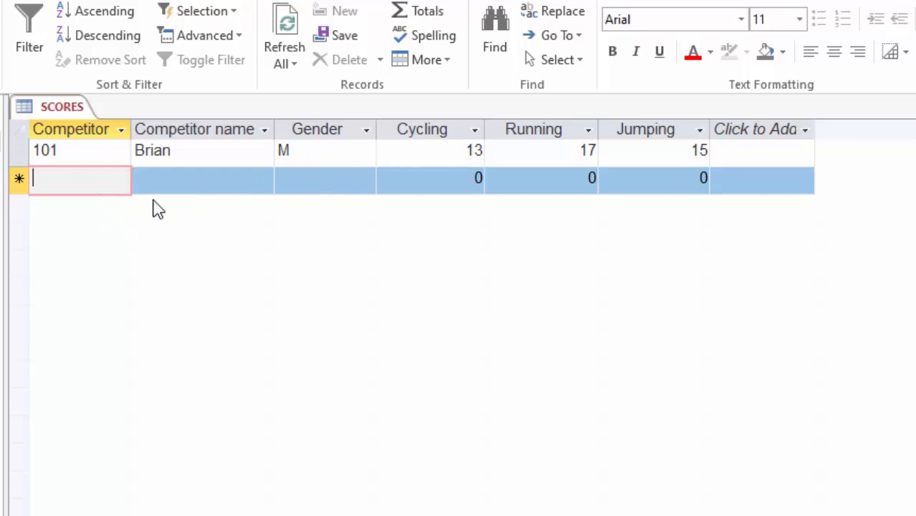
{"action": "type", "text": "10"}
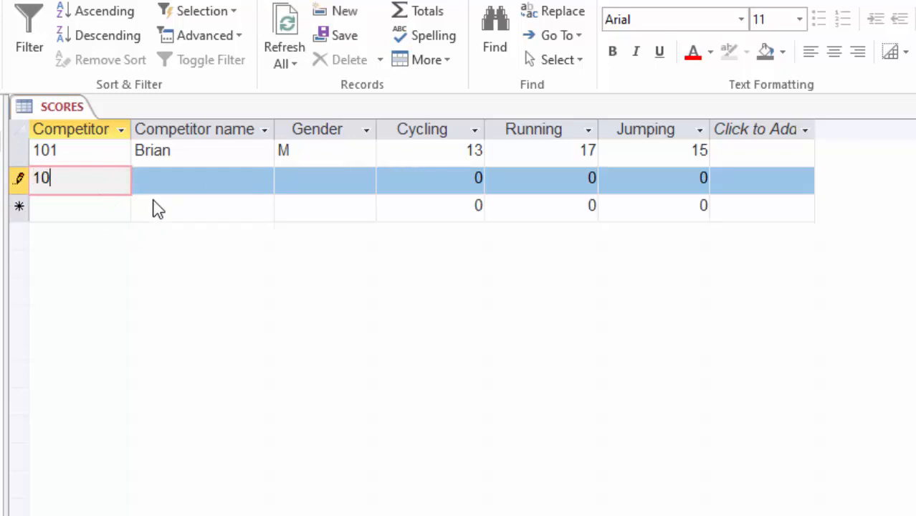
{"action": "type", "text": "2"}
{"action": "key", "text": "Tab"}
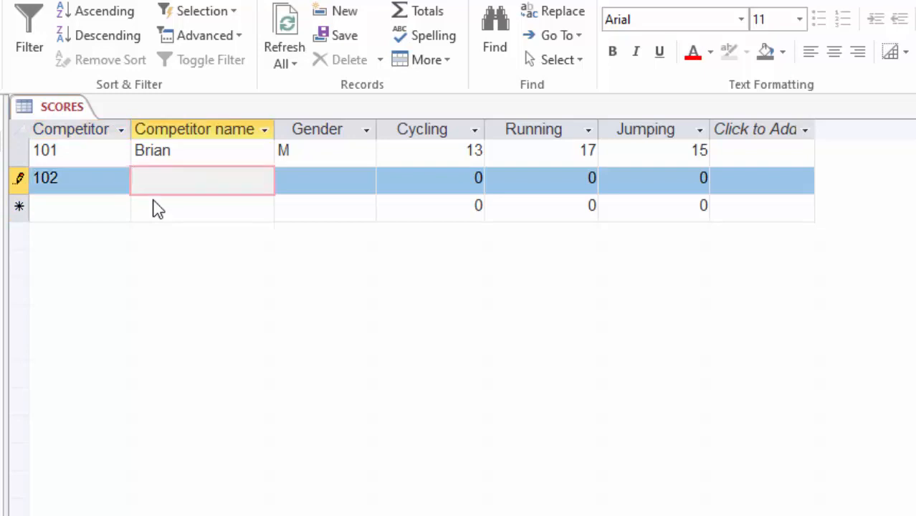
{"action": "type", "text": "Jack"}
{"action": "key", "text": "Tab"}
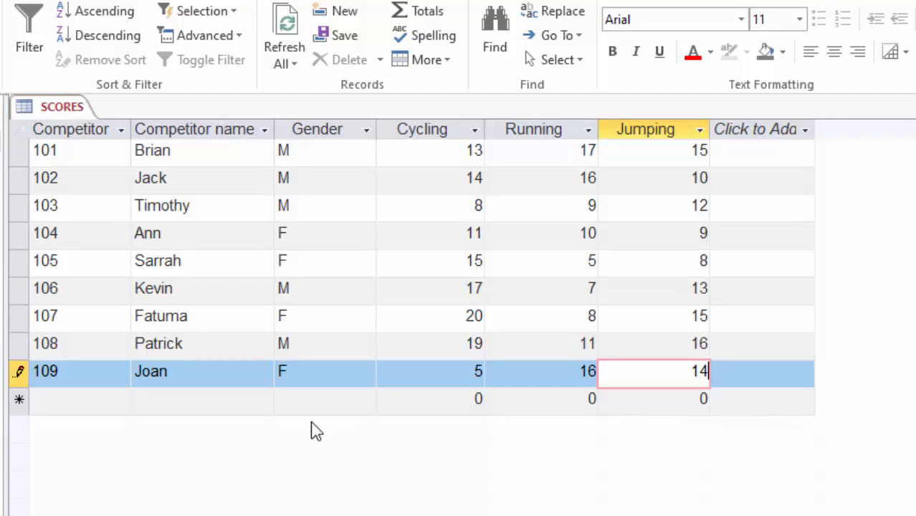
Add a new record with Competitor Id 110, the competitor's name and Gender M
{"action": "left_click", "coordinate": [100, 399]}
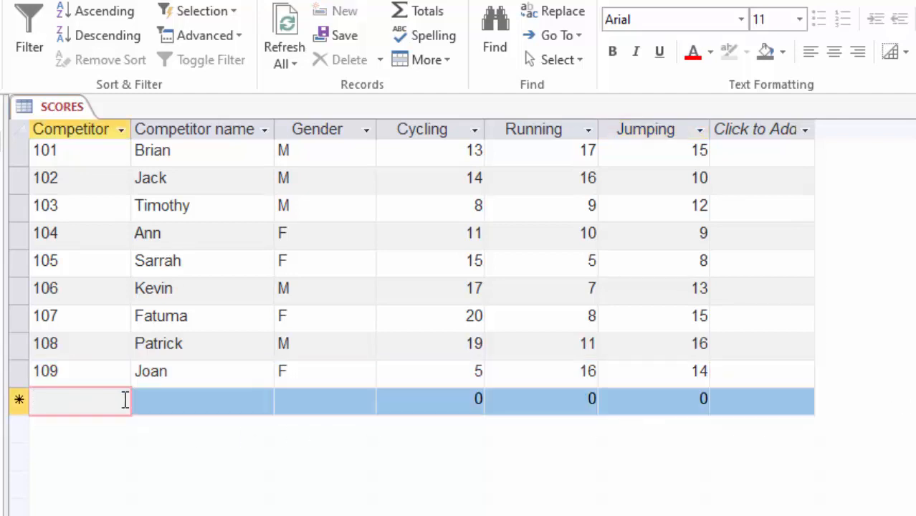
{"action": "type", "text": "110"}
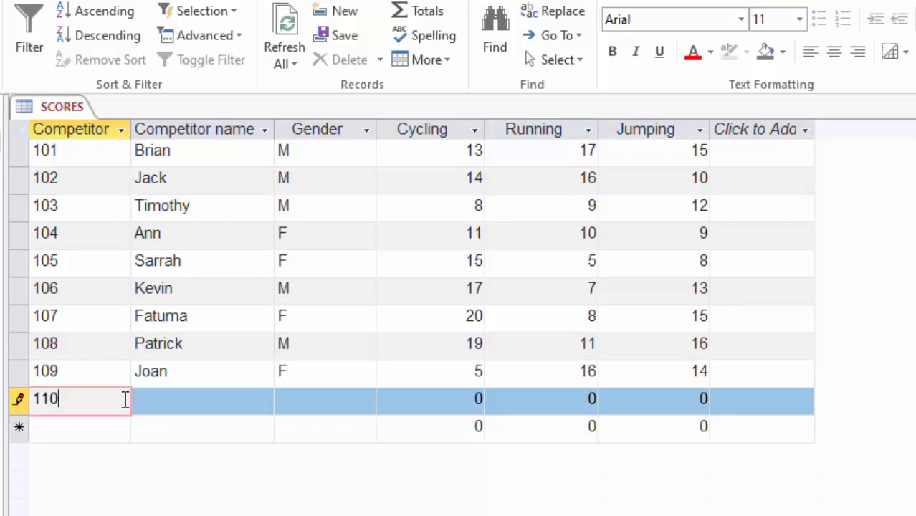
{"action": "key", "text": "Tab"}
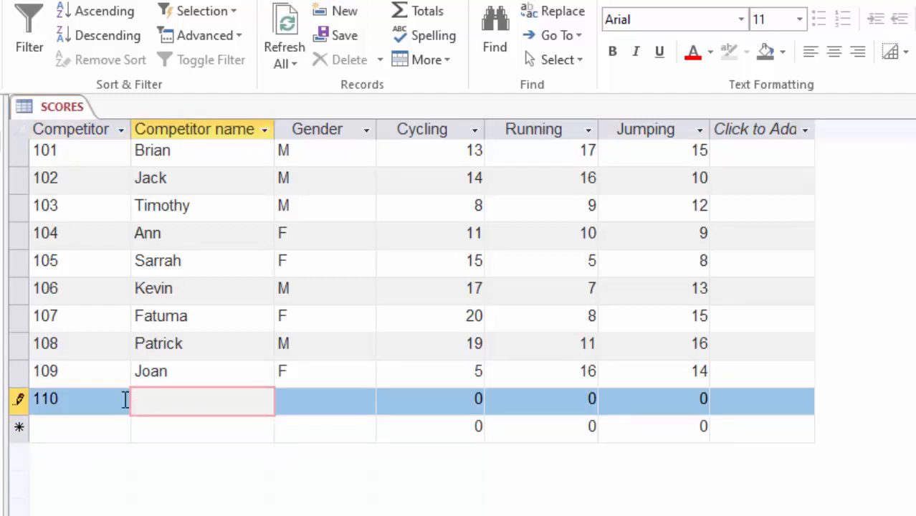
{"action": "type", "text": "Oscar"}
{"action": "key", "text": "Tab"}
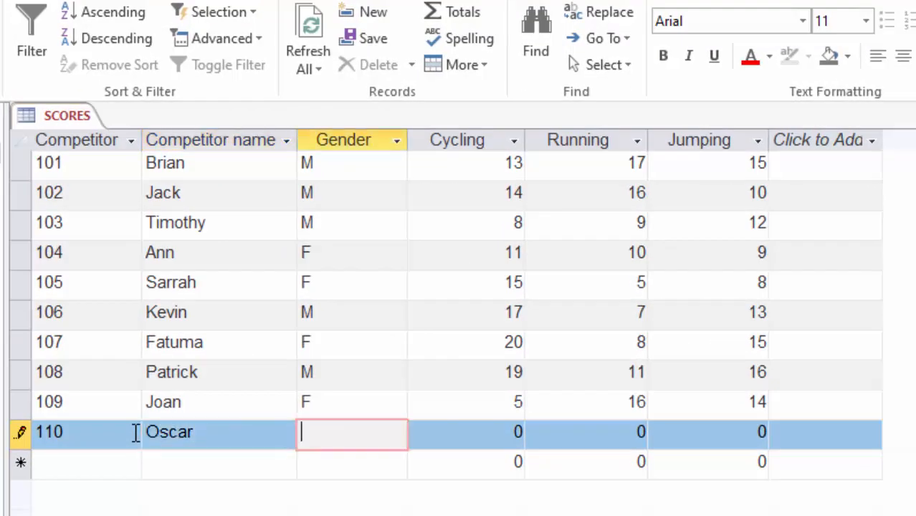
{"action": "type", "text": "1"}
{"action": "key", "text": "BackSpace"}
{"action": "type", "text": "M"}
{"action": "key", "text": "Tab"}
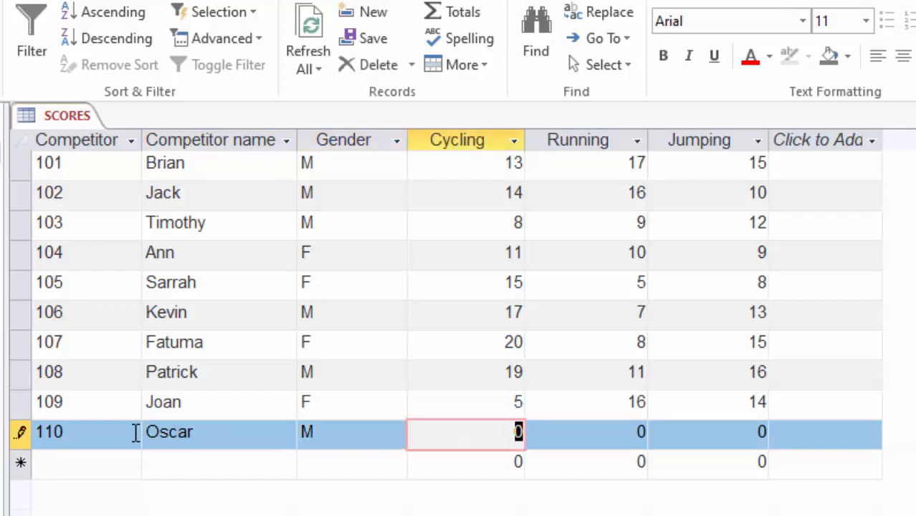
Enter the scores Cycling 13, Running 19 and Jumping 8 for competitor 110
{"action": "type", "text": "13"}
{"action": "key", "text": "Tab"}
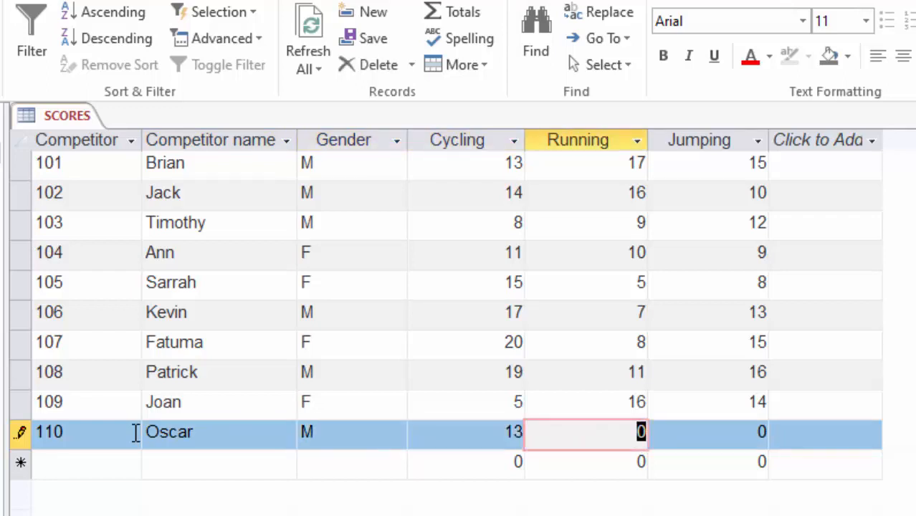
{"action": "type", "text": "19"}
{"action": "key", "text": "Tab"}
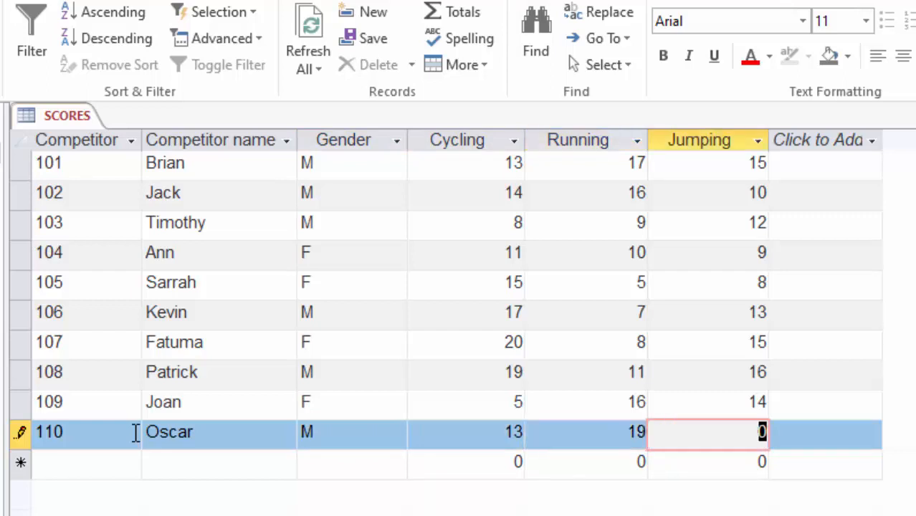
{"action": "type", "text": "8"}
{"action": "left_click", "coordinate": [458, 369]}
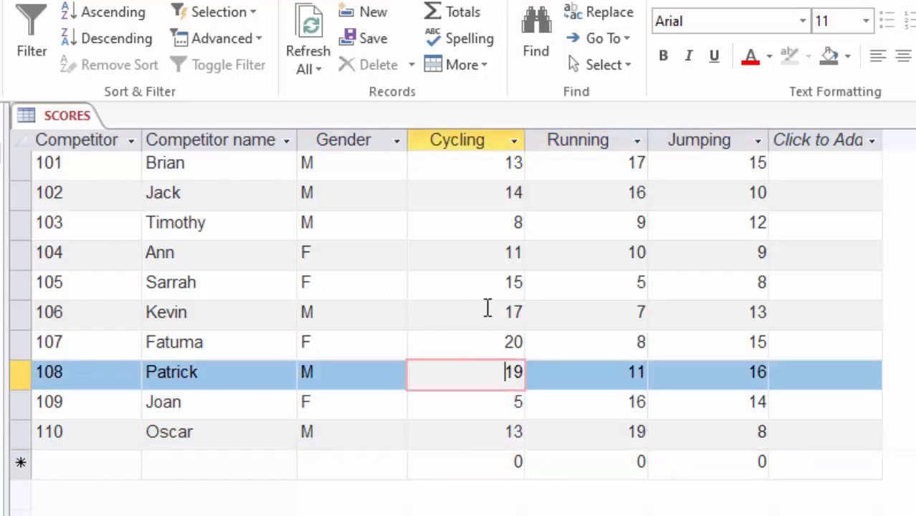
{"action": "left_click", "coordinate": [420, 254]}
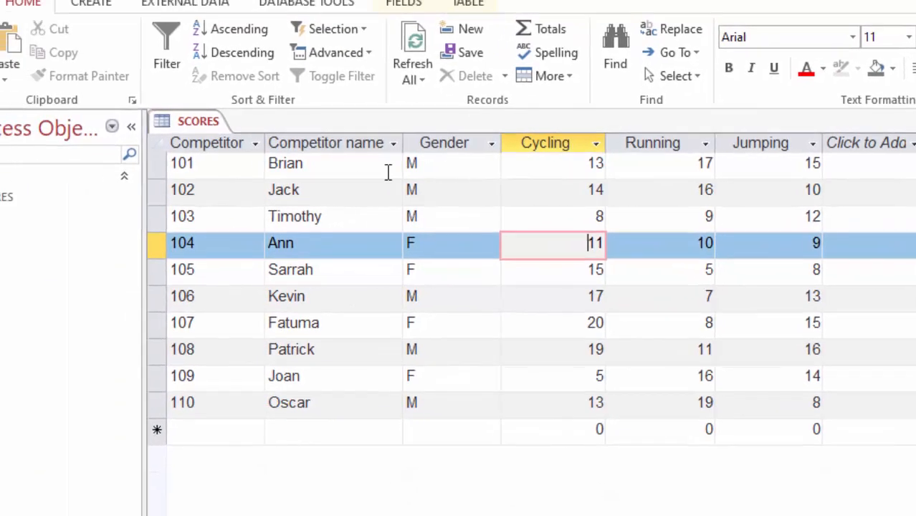
{"action": "left_click", "coordinate": [483, 168]}
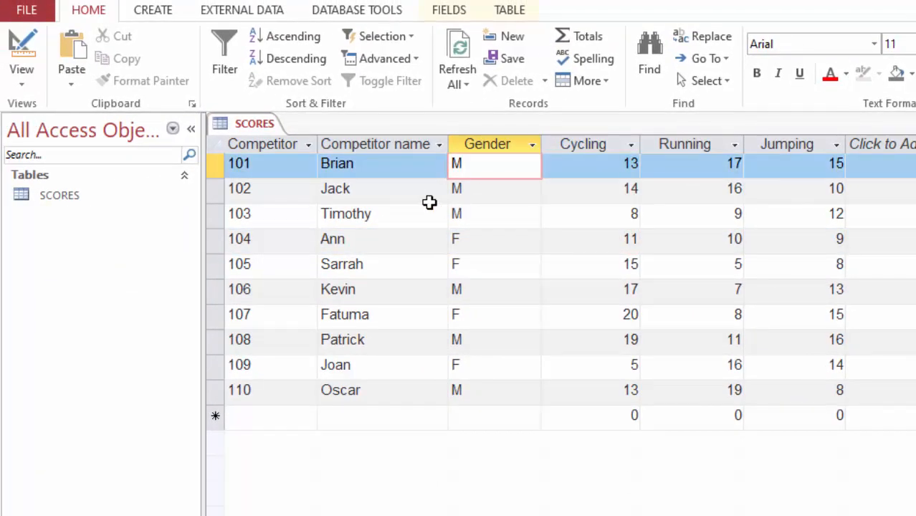
Close the SCORES table, reopening it once to check its saved records
{"action": "left_click", "coordinate": [361, 172]}
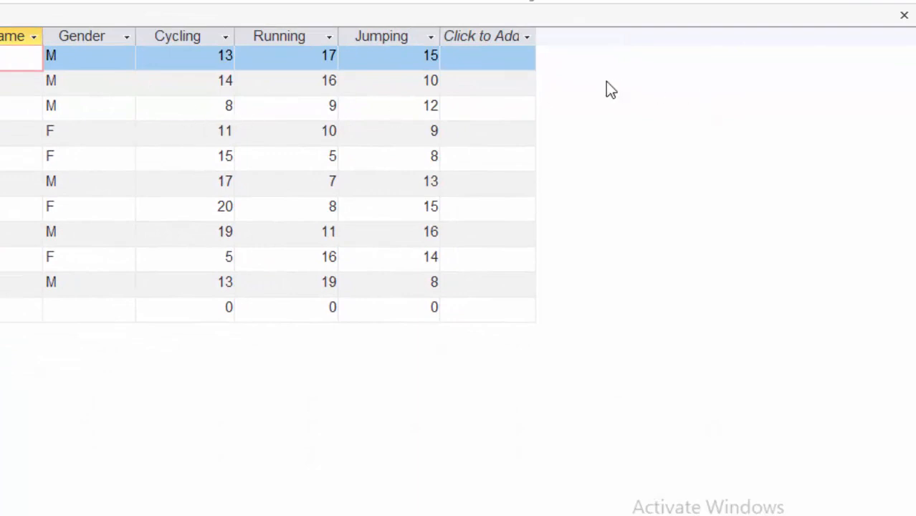
{"action": "left_click", "coordinate": [905, 18]}
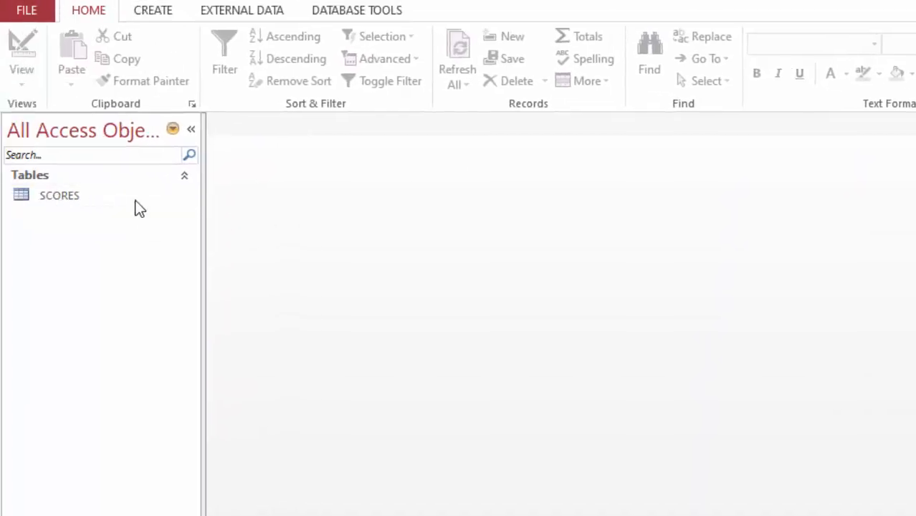
{"action": "double_click", "coordinate": [63, 197]}
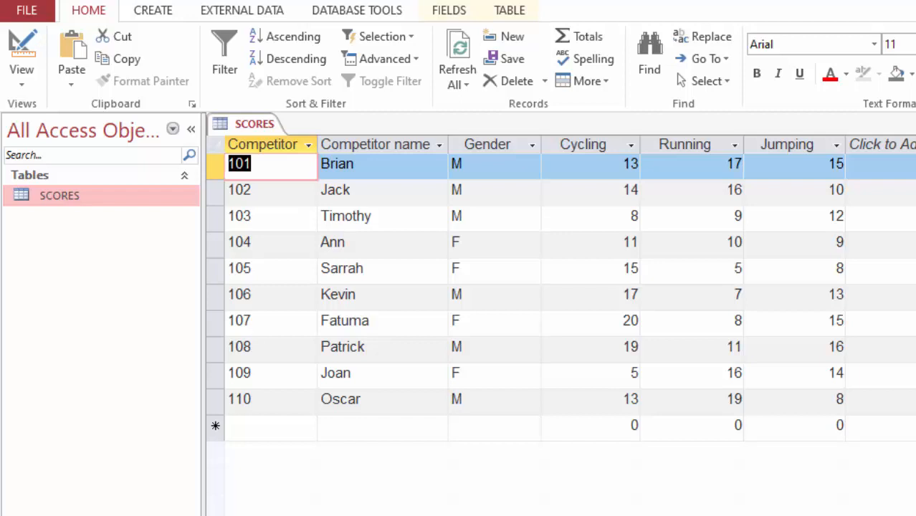
{"action": "key", "text": "ctrl+w"}
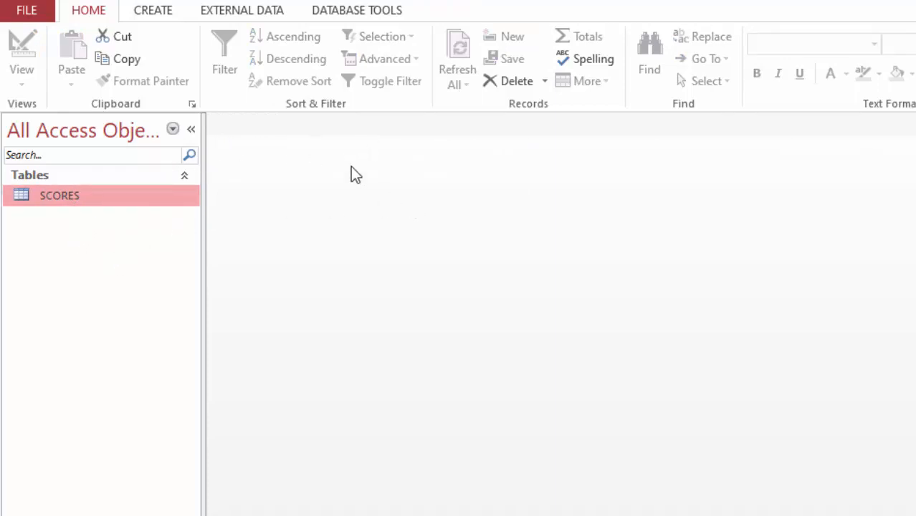
Start a new table in Design view with a first field Sales Id of type AutoNumber
{"action": "left_click", "coordinate": [163, 15]}
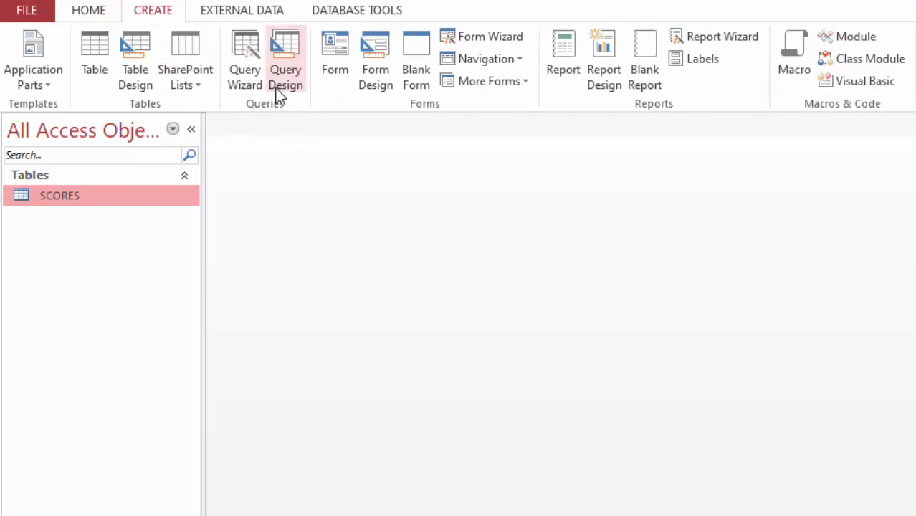
{"action": "left_click", "coordinate": [136, 77]}
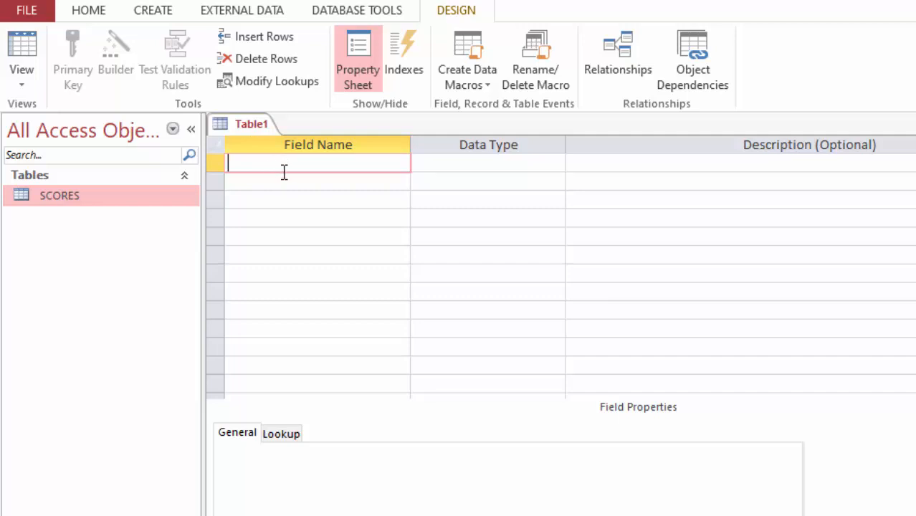
{"action": "type", "text": "Sales Id"}
{"action": "left_click", "coordinate": [471, 163]}
{"action": "left_click", "coordinate": [556, 163]}
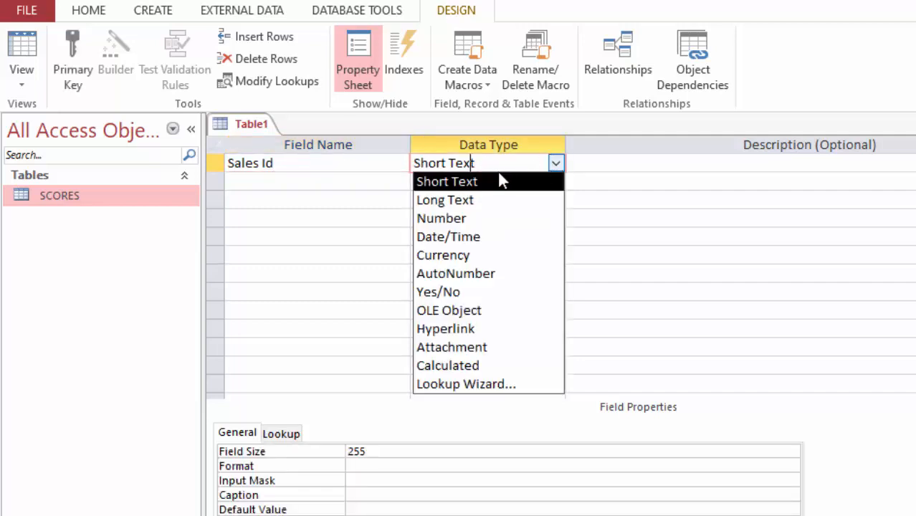
{"action": "left_click", "coordinate": [473, 274]}
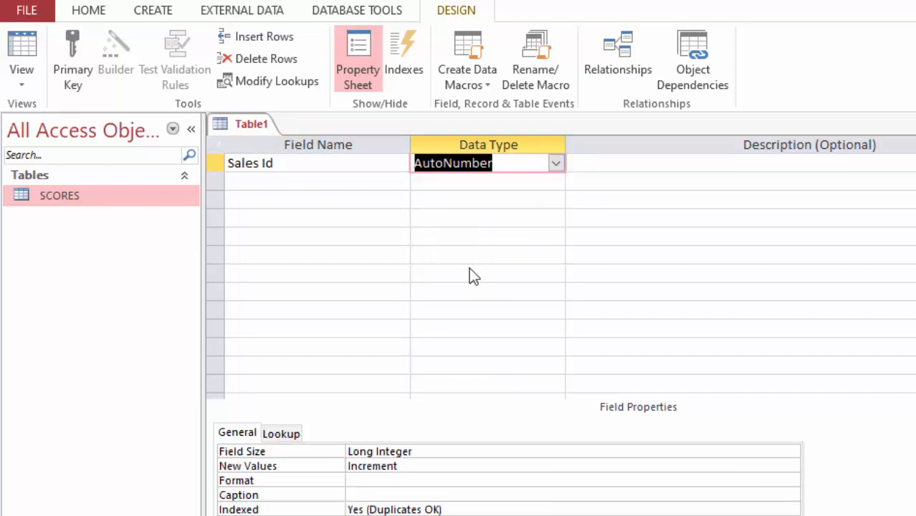
Add a second field named Particulars with the data type Short Text
{"action": "left_click", "coordinate": [254, 181]}
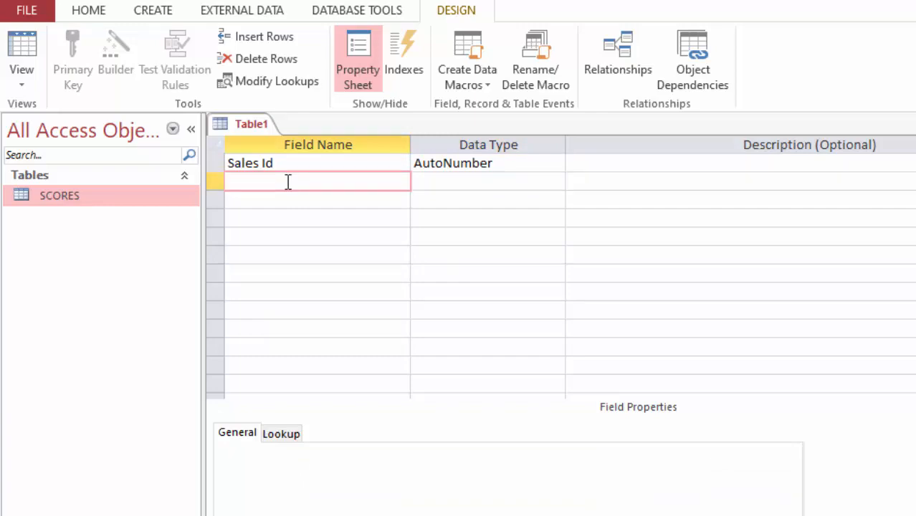
{"action": "type", "text": "Particular"}
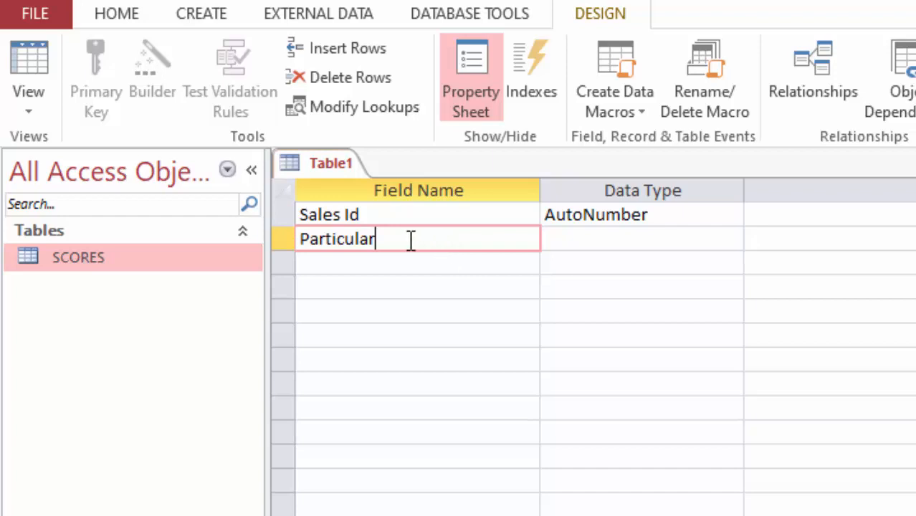
{"action": "type", "text": "s"}
{"action": "left_click", "coordinate": [583, 239]}
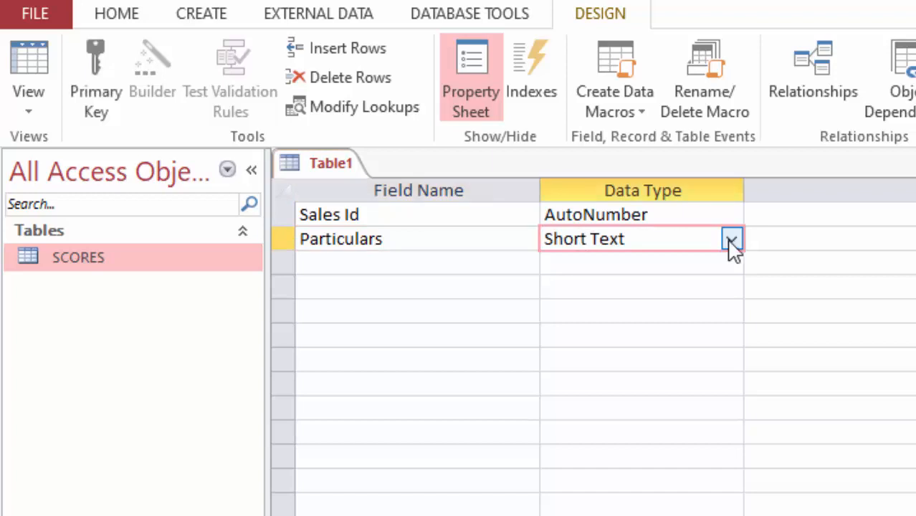
Add a third field named Price and set its data type to Number
{"action": "left_click", "coordinate": [359, 265]}
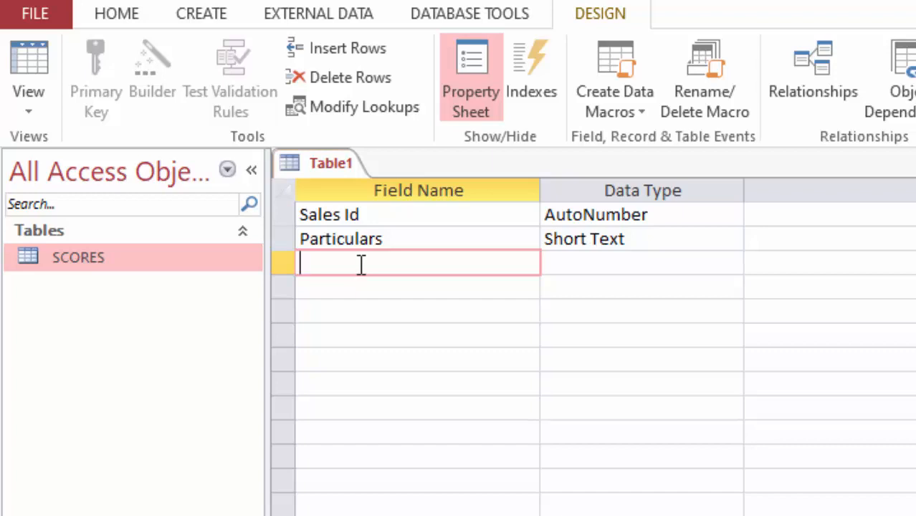
{"action": "type", "text": "Price"}
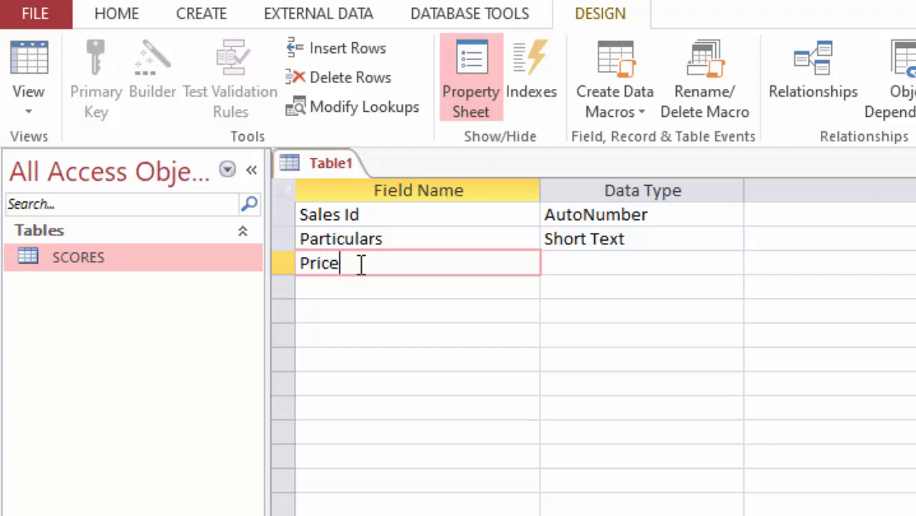
{"action": "left_click", "coordinate": [672, 247]}
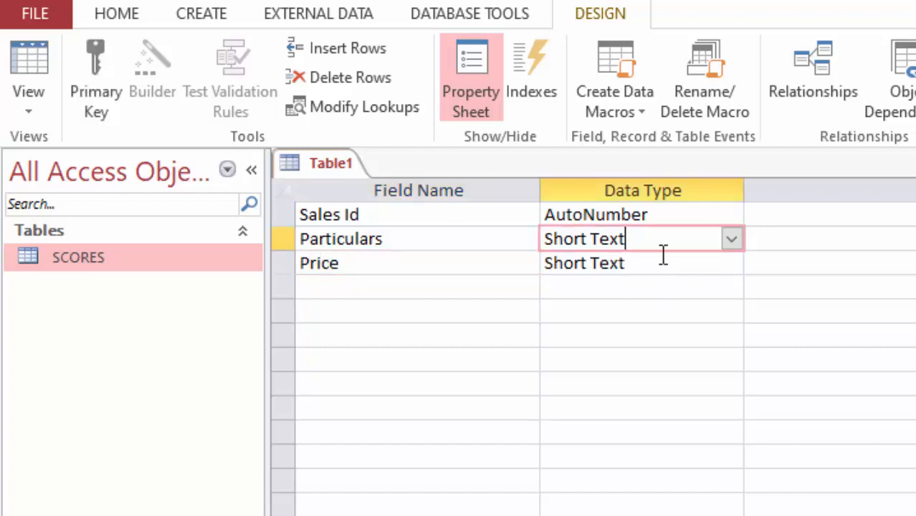
{"action": "left_click", "coordinate": [683, 262]}
{"action": "left_click", "coordinate": [731, 263]}
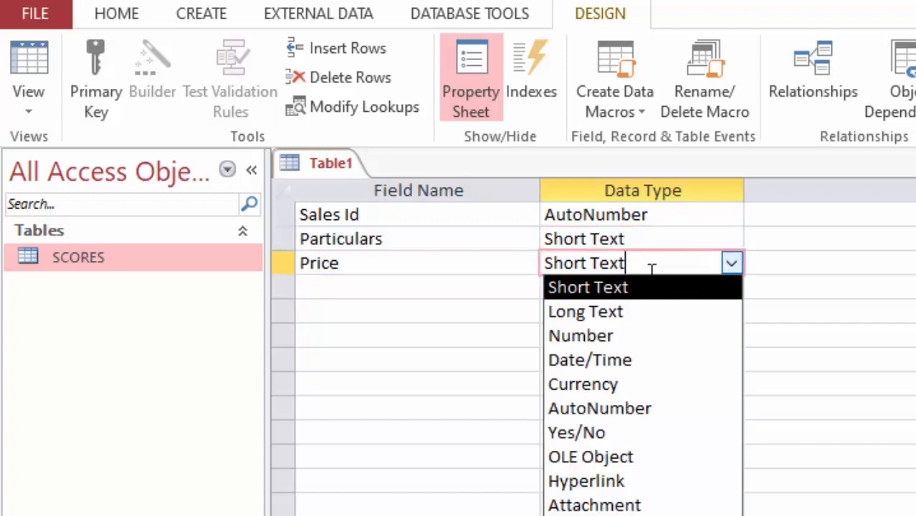
{"action": "left_click", "coordinate": [558, 335]}
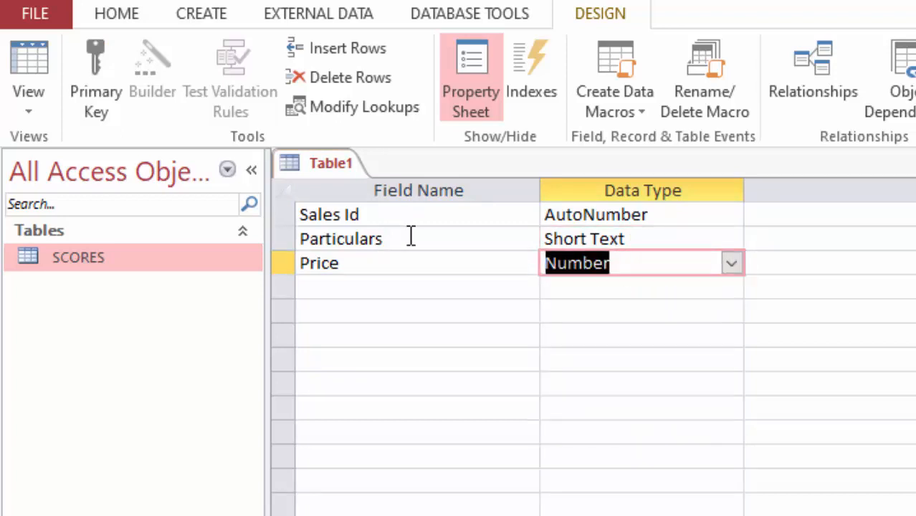
Make the Sales Id field the primary key of the new table
{"action": "left_click", "coordinate": [379, 215]}
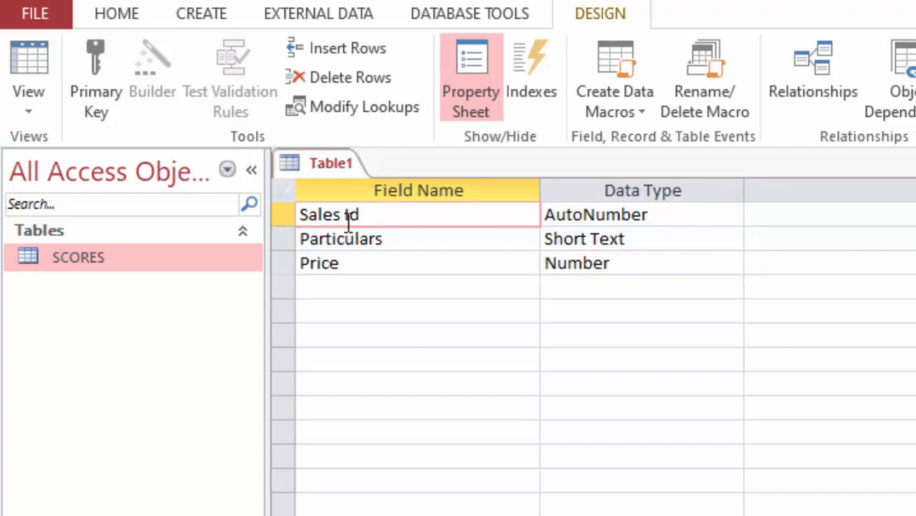
{"action": "left_click", "coordinate": [344, 239]}
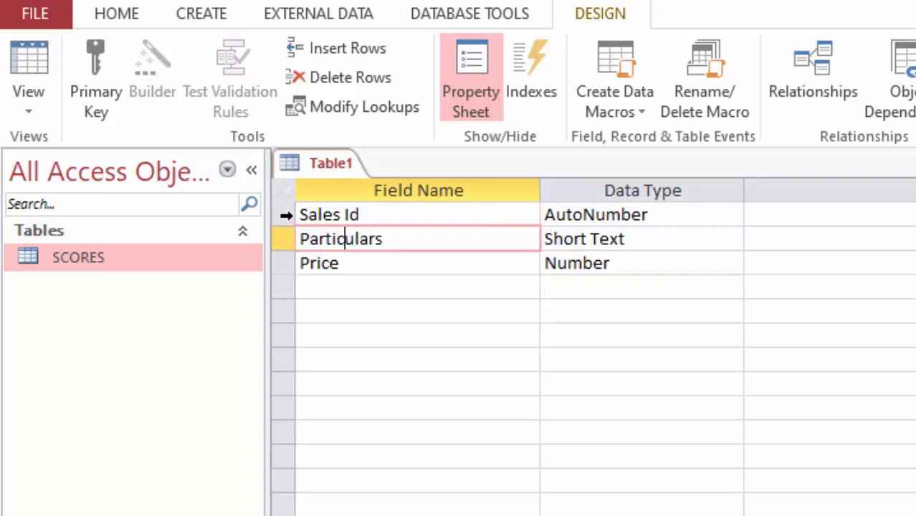
{"action": "left_click", "coordinate": [285, 216]}
{"action": "right_click", "coordinate": [285, 215]}
{"action": "left_click", "coordinate": [351, 229]}
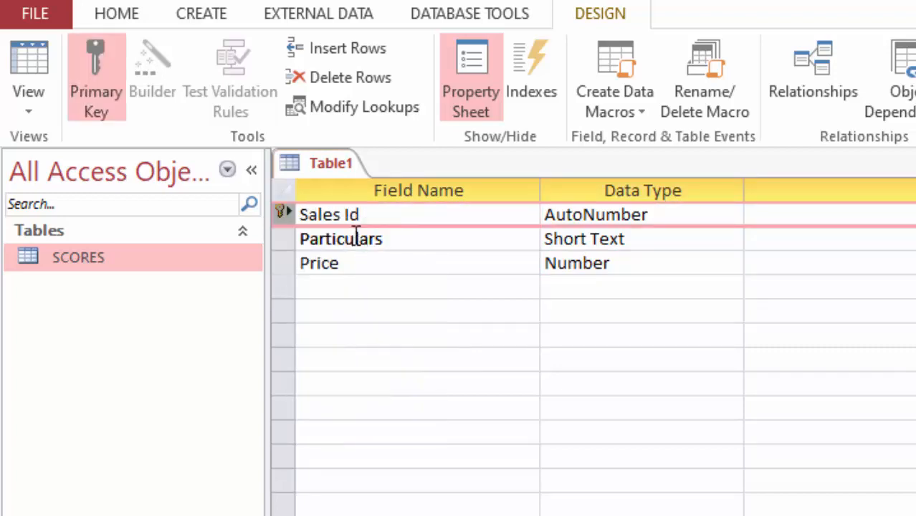
{"action": "left_click", "coordinate": [384, 242]}
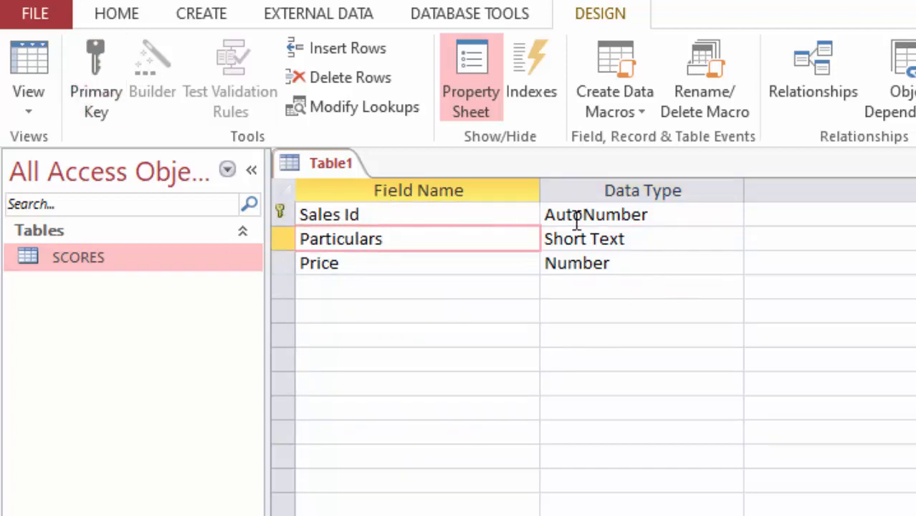
{"action": "left_click", "coordinate": [452, 215]}
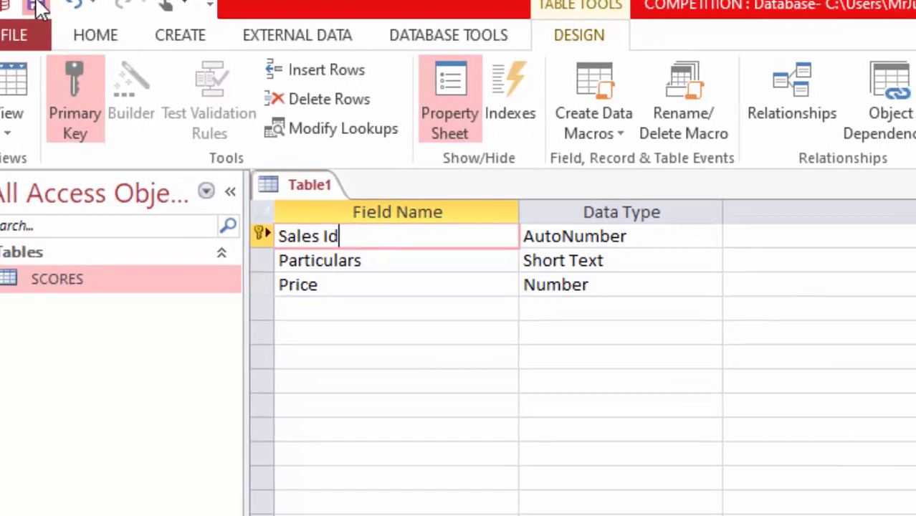
Save the new table under the name SNACKS
{"action": "left_click", "coordinate": [57, 14]}
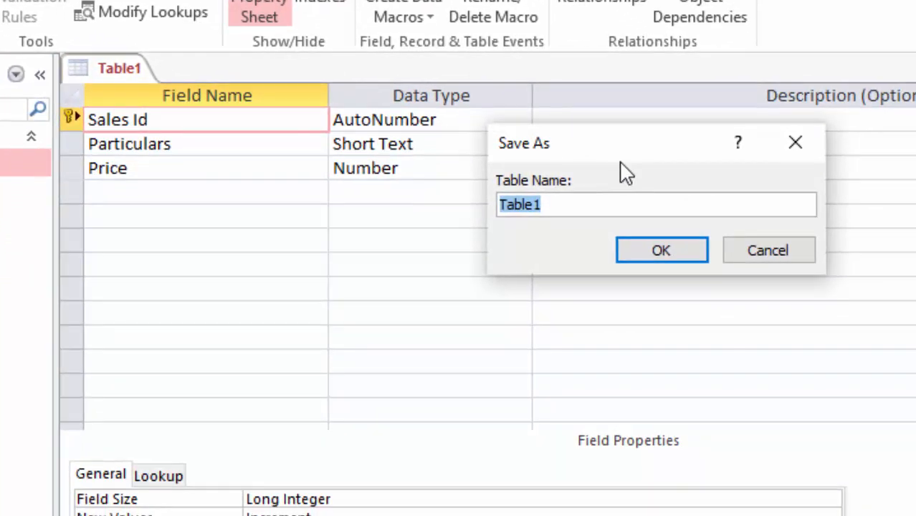
{"action": "left_click_drag", "start_coordinate": [628, 150], "coordinate": [473, 166]}
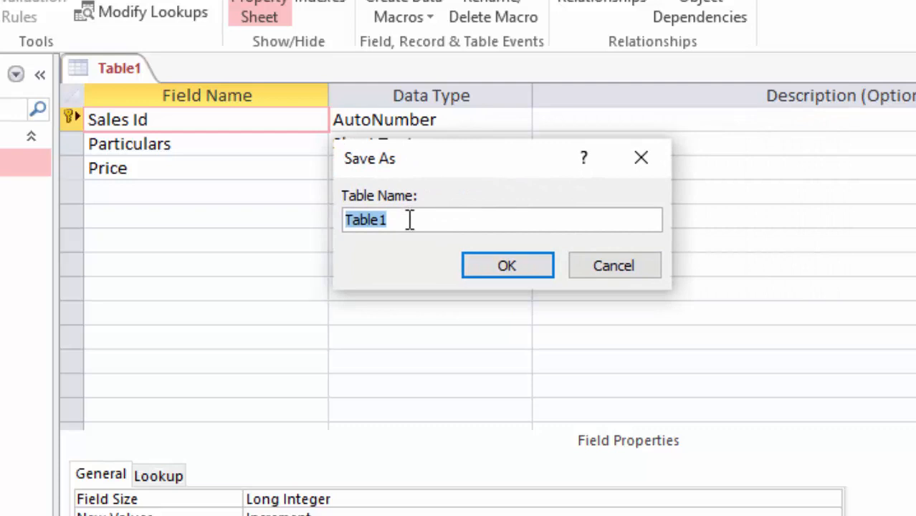
{"action": "type", "text": "S"}
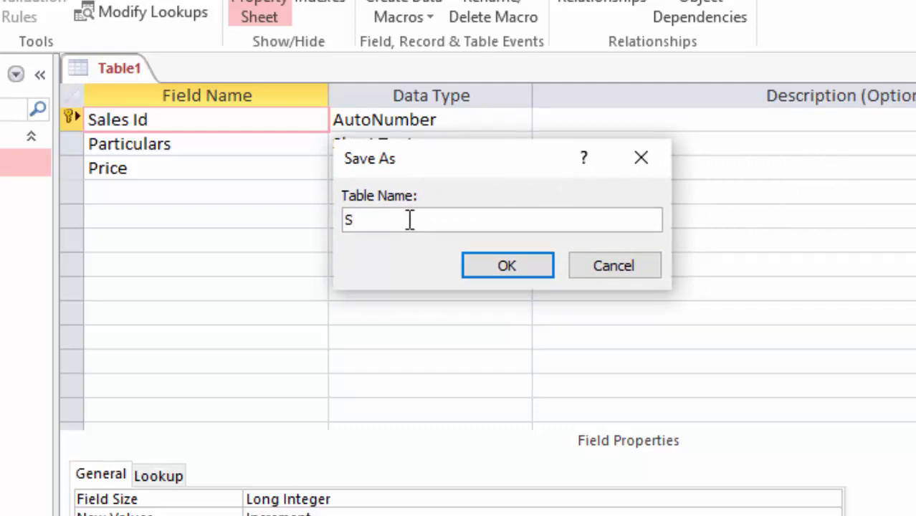
{"action": "type", "text": "NACKS"}
{"action": "left_click", "coordinate": [506, 266]}
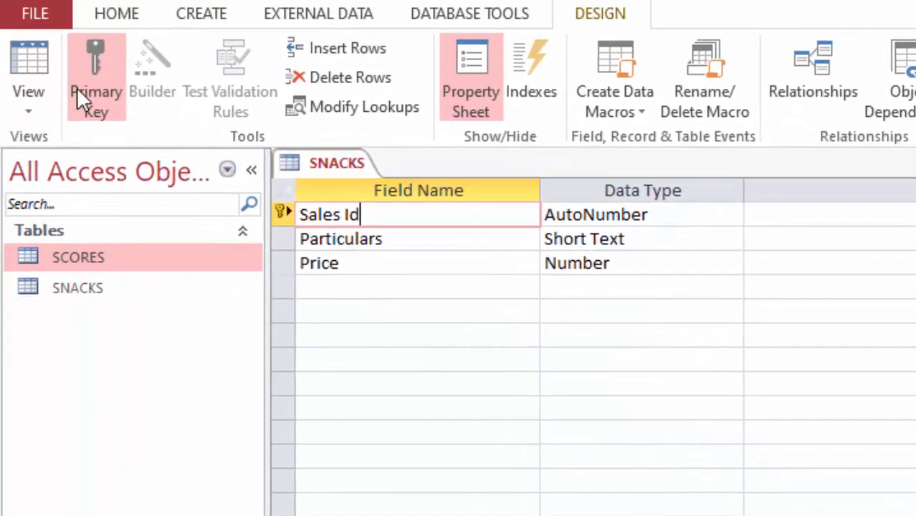
Show the SNACKS table in Datasheet view and set the font of the whole datasheet to Arial
{"action": "left_click", "coordinate": [28, 91]}
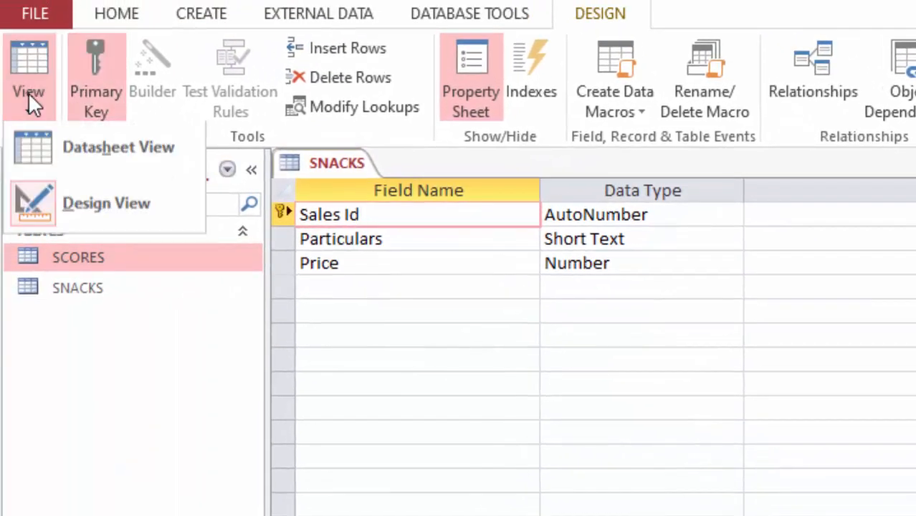
{"action": "left_click", "coordinate": [80, 166]}
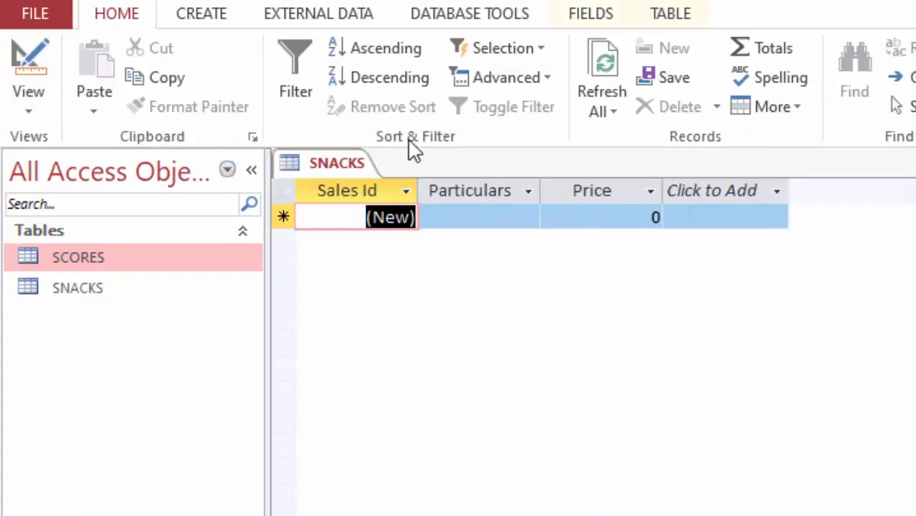
{"action": "left_click", "coordinate": [283, 190]}
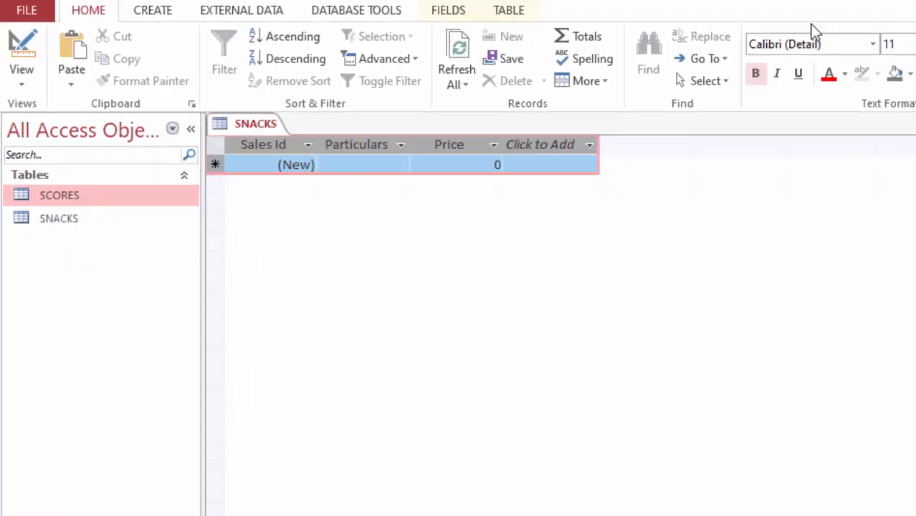
{"action": "left_click", "coordinate": [869, 49]}
{"action": "type", "text": "Arial"}
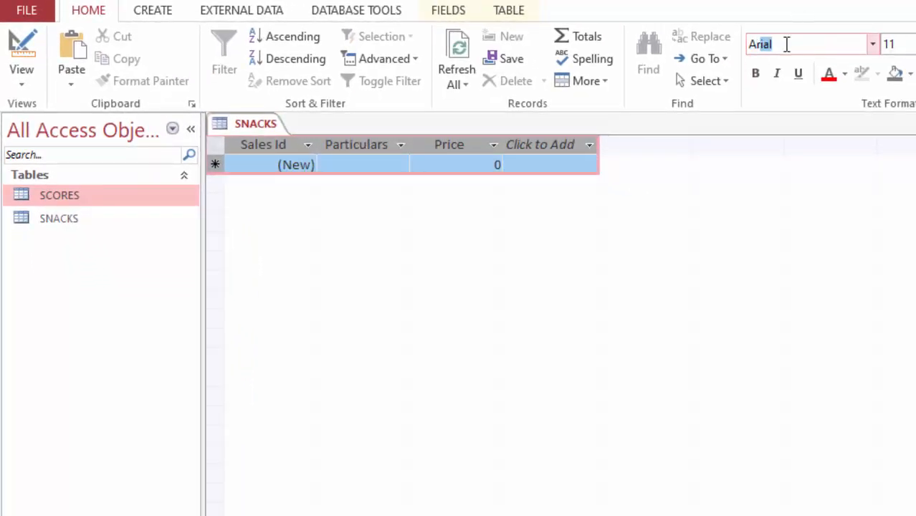
{"action": "key", "text": "Return"}
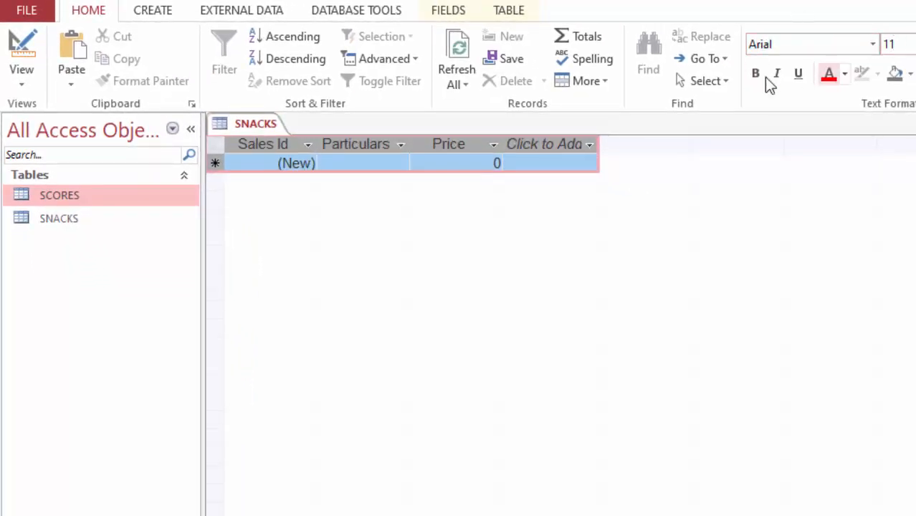
Increase the datasheet's row height slightly and widen the Particulars and Price columns
{"action": "mouse_move", "coordinate": [221, 172]}
{"action": "left_mouse_down"}
{"action": "mouse_move", "coordinate": [218, 184]}
{"action": "mouse_move", "coordinate": [206, 180]}
{"action": "mouse_move", "coordinate": [214, 175]}
{"action": "left_mouse_up"}
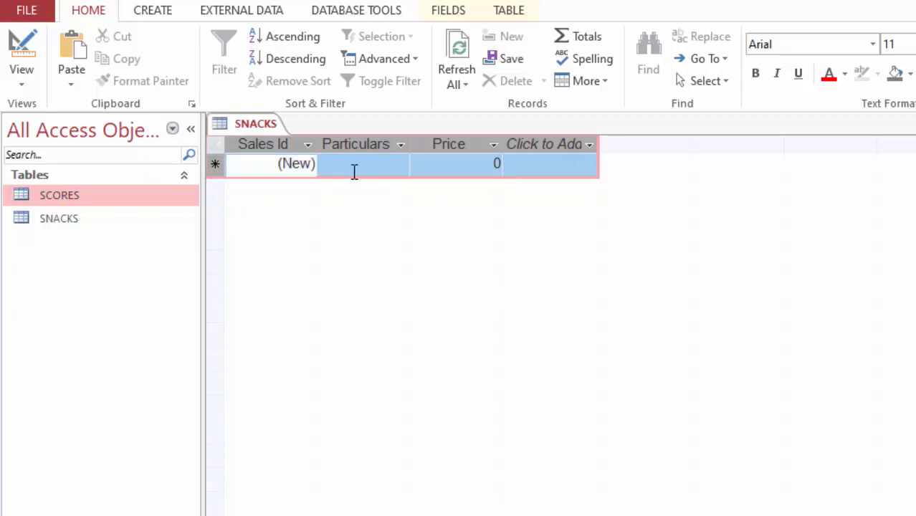
{"action": "left_click", "coordinate": [355, 166]}
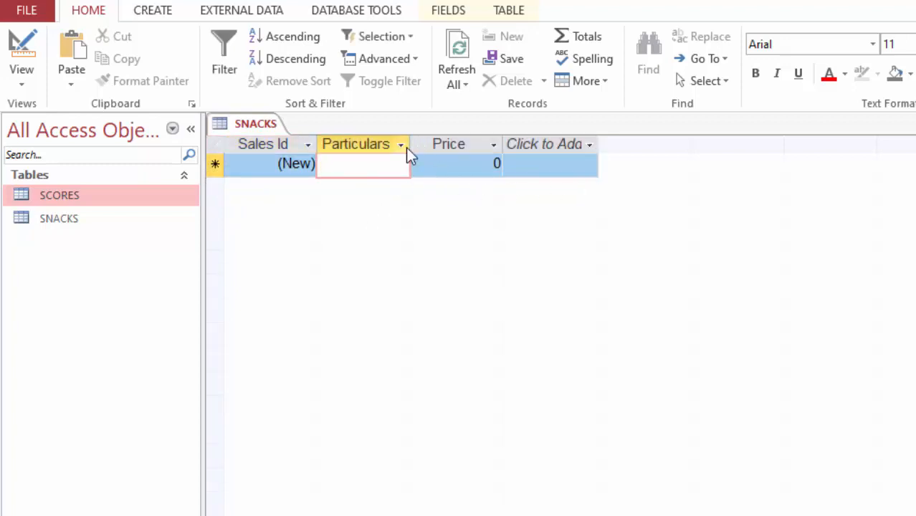
{"action": "left_click_drag", "start_coordinate": [411, 143], "coordinate": [464, 146]}
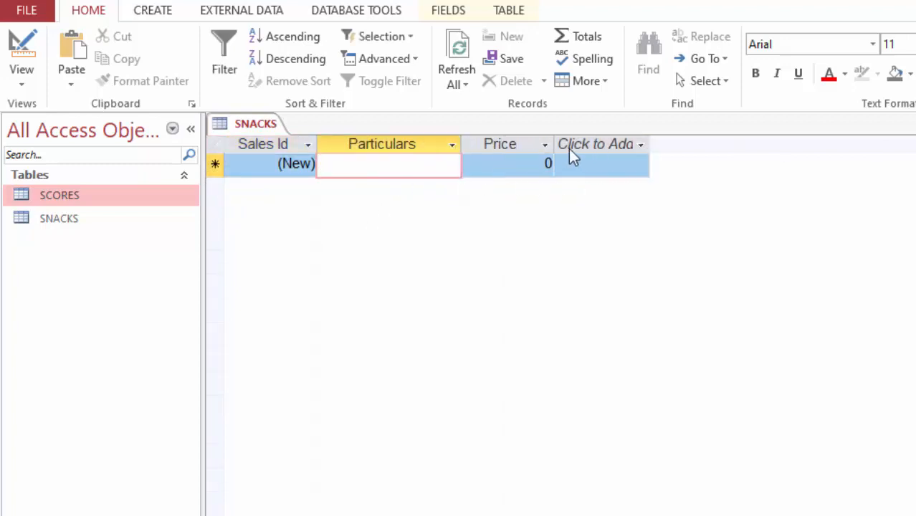
{"action": "left_click_drag", "start_coordinate": [552, 145], "coordinate": [585, 145]}
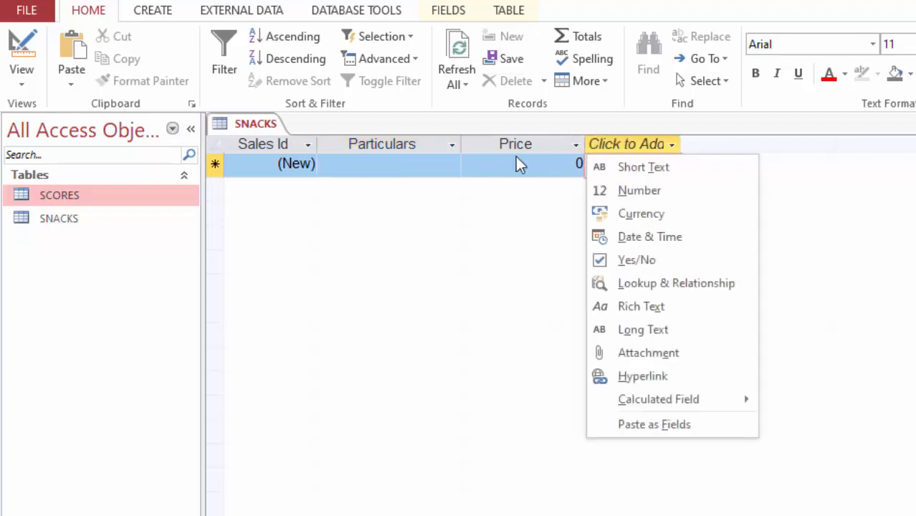
{"action": "key", "text": "Escape"}
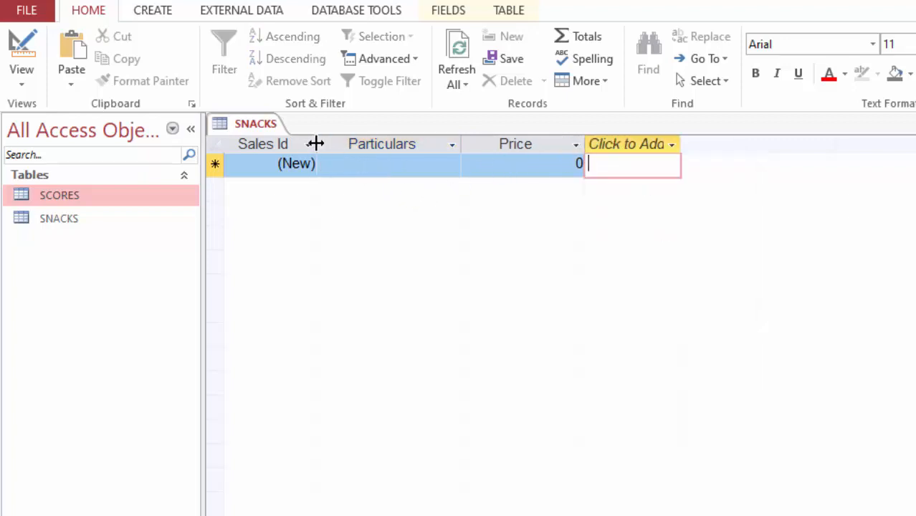
Widen the Sales Id column of the SNACKS datasheet slightly
{"action": "left_click_drag", "start_coordinate": [322, 144], "coordinate": [328, 144]}
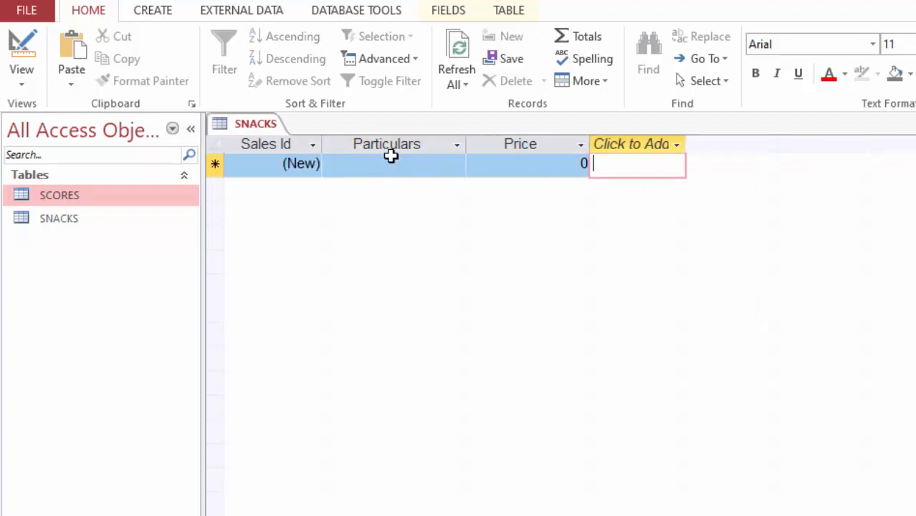
{"action": "left_click", "coordinate": [428, 168]}
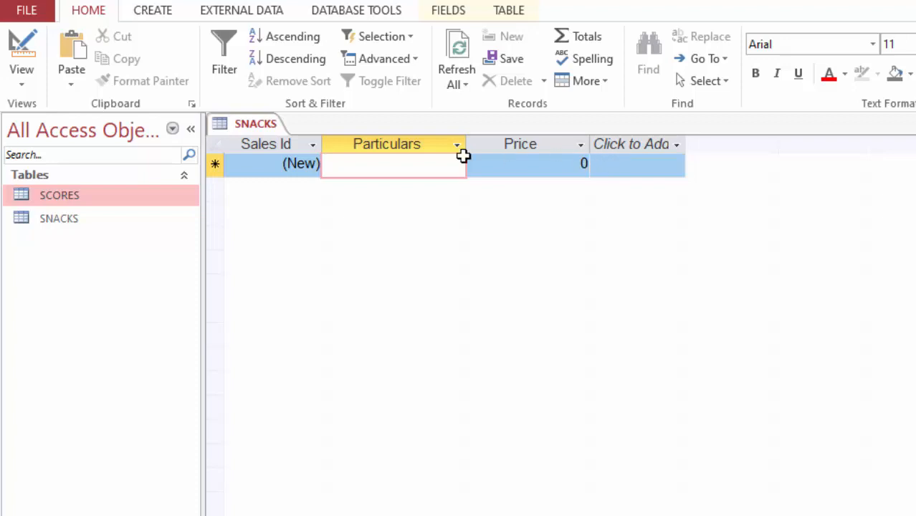
Add a Competitor Id field of type Short Text in Design view, save the SNACKS table and return to Datasheet view
{"action": "left_click", "coordinate": [21, 83]}
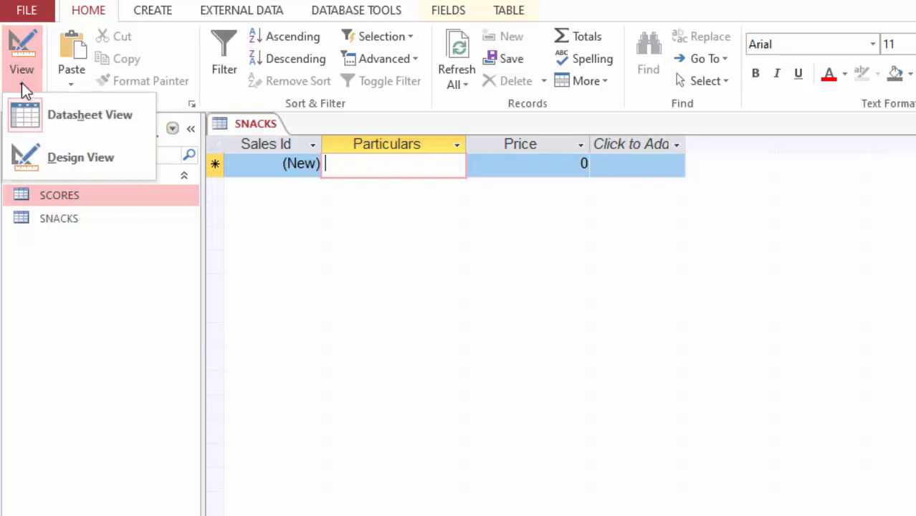
{"action": "left_click", "coordinate": [54, 155]}
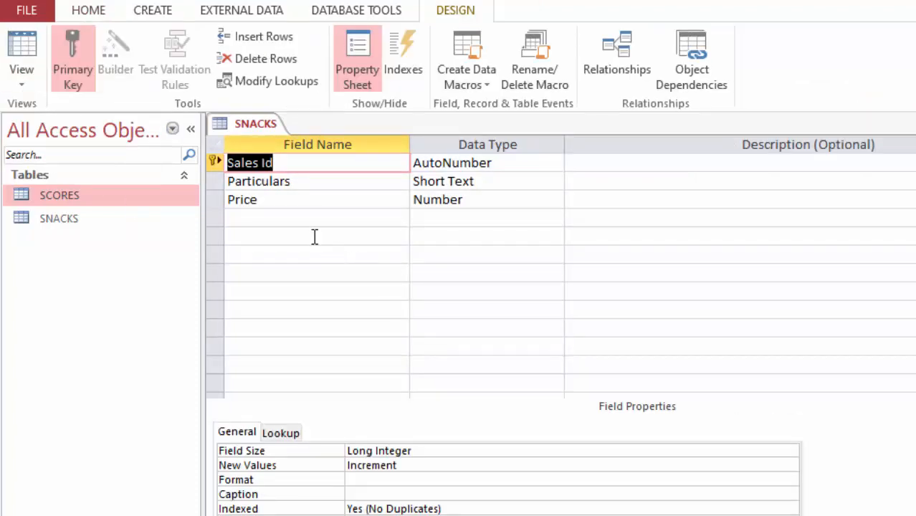
{"action": "left_click", "coordinate": [274, 217]}
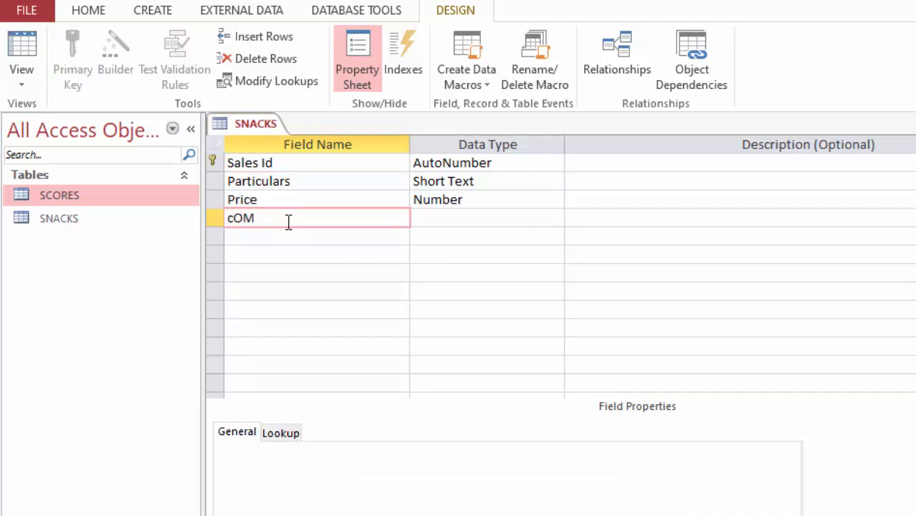
{"action": "key", "text": "BackSpace"}
{"action": "key", "text": "BackSpace"}
{"action": "key", "text": "BackSpace"}
{"action": "left_click", "coordinate": [455, 217]}
{"action": "left_click", "coordinate": [556, 218]}
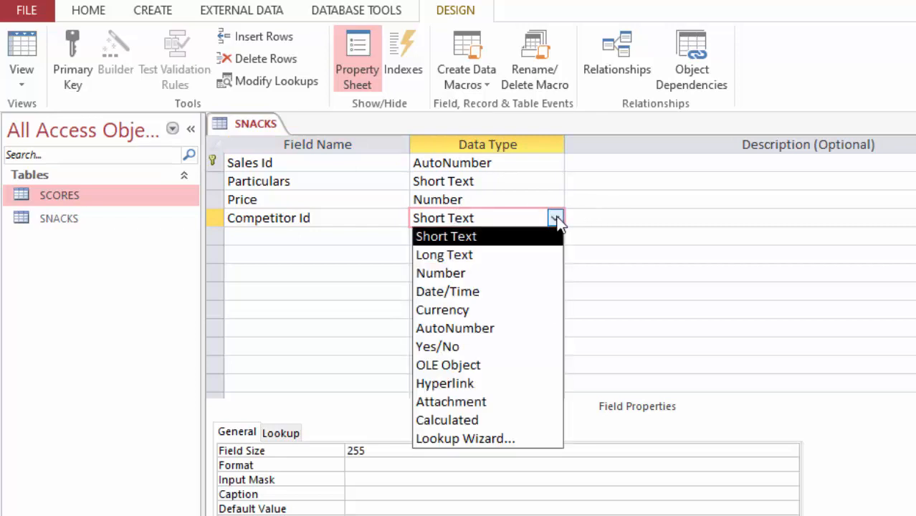
{"action": "left_click", "coordinate": [530, 181]}
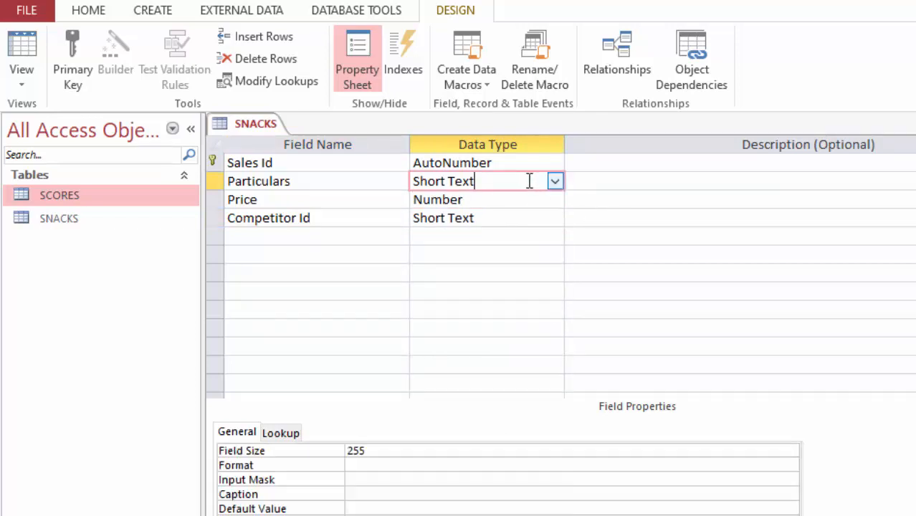
{"action": "left_click", "coordinate": [22, 48]}
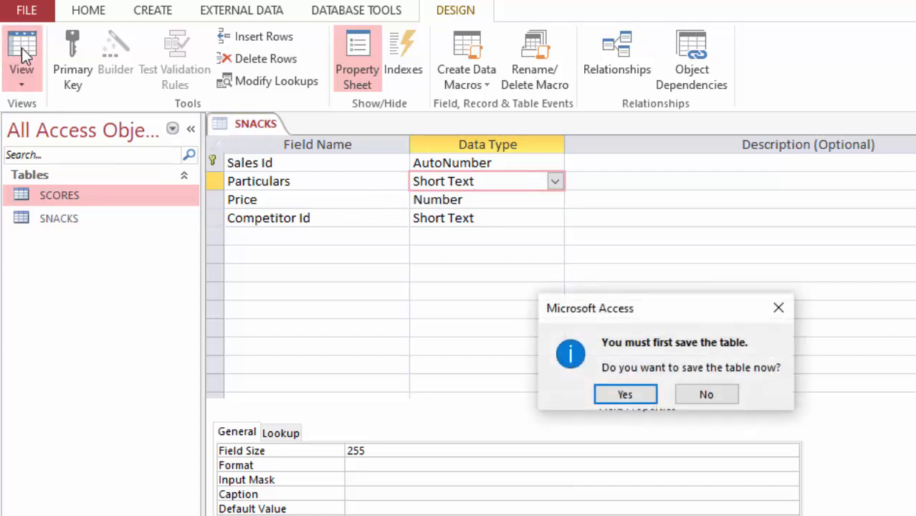
{"action": "left_click", "coordinate": [629, 391]}
Enter the first SNACKS record with Particulars Bottle of soda and Price 10
{"action": "left_click", "coordinate": [395, 164]}
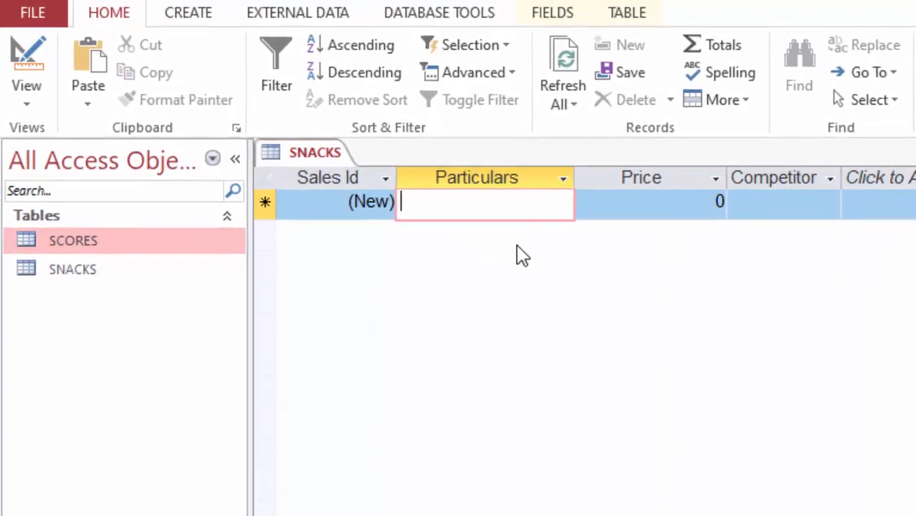
{"action": "type", "text": "B"}
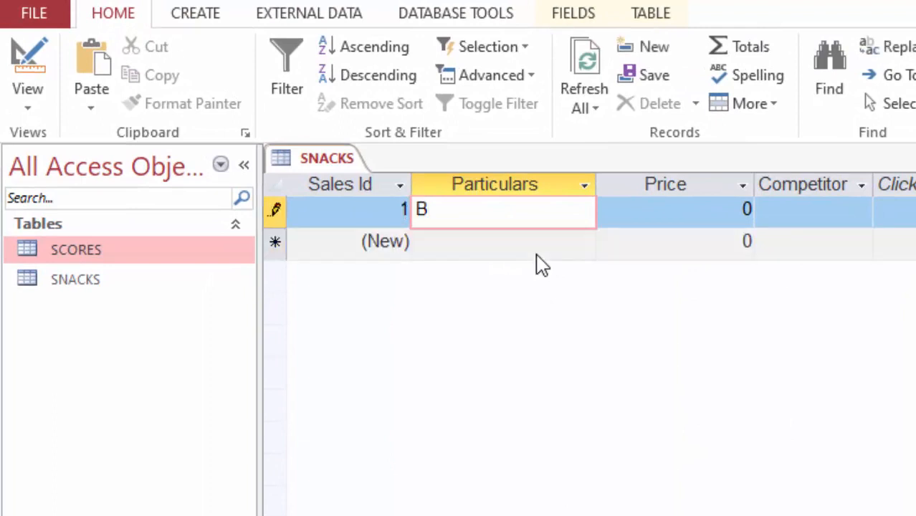
{"action": "type", "text": "ottle o"}
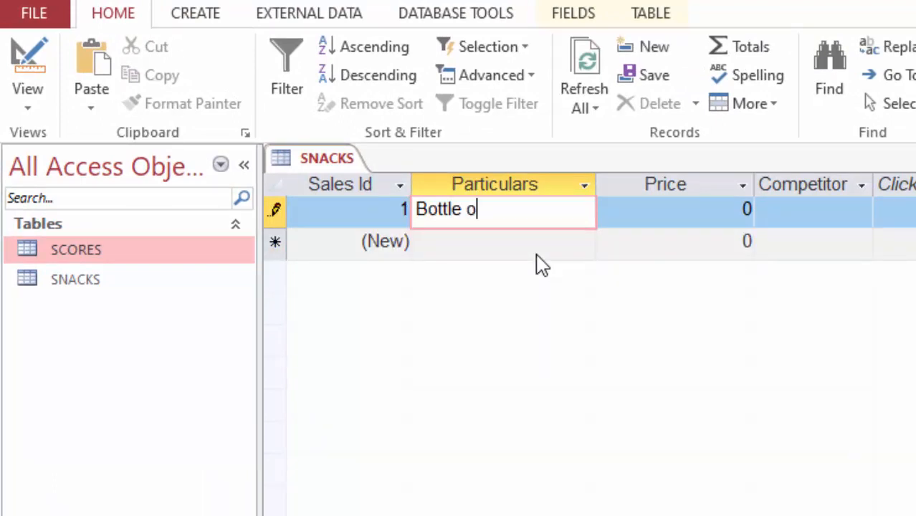
{"action": "type", "text": "f soda"}
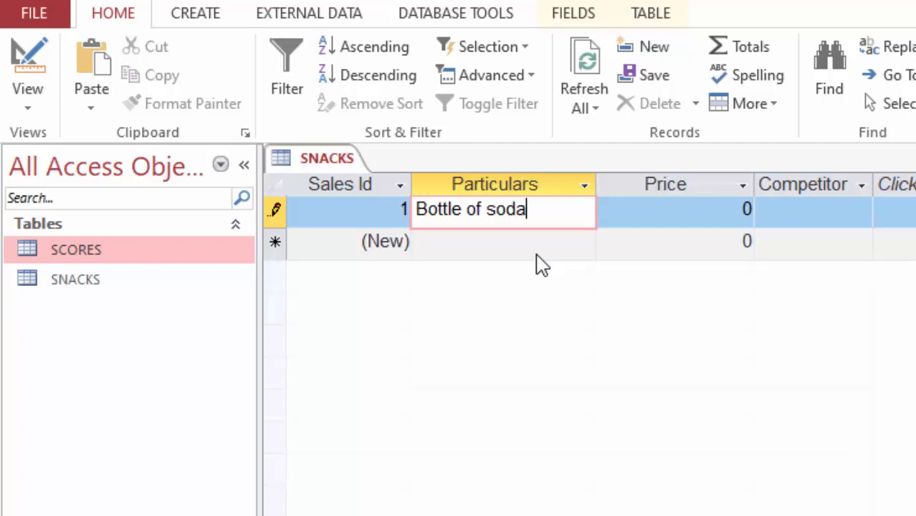
{"action": "key", "text": "Tab"}
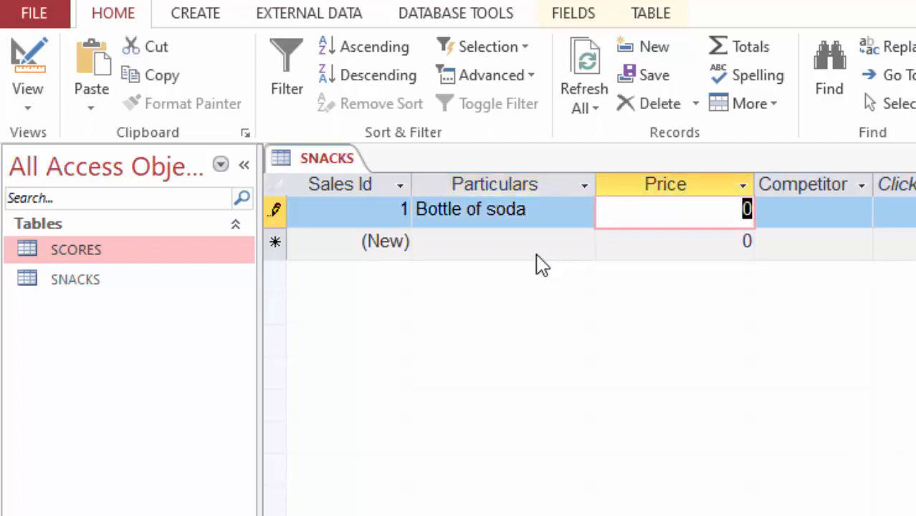
{"action": "type", "text": "10"}
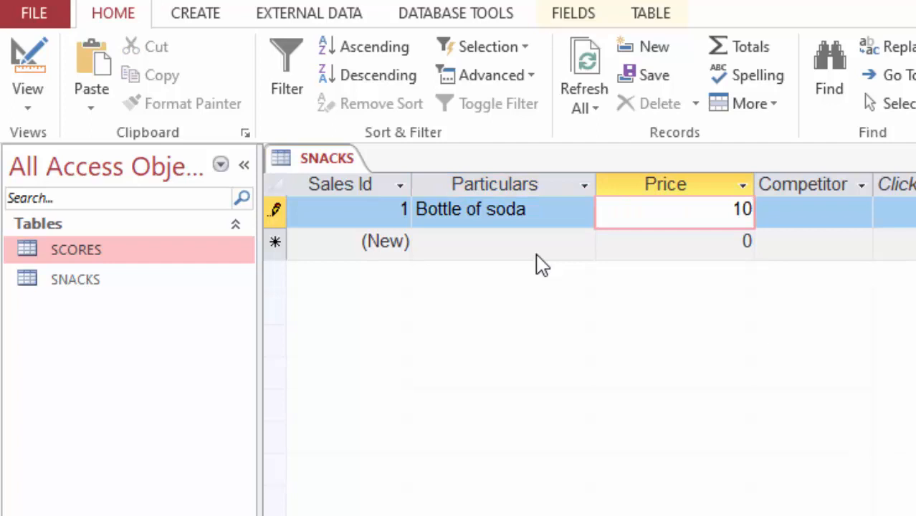
Enter the second SNACKS record with Particulars Bottle of water and Price 5
{"action": "left_click", "coordinate": [460, 241]}
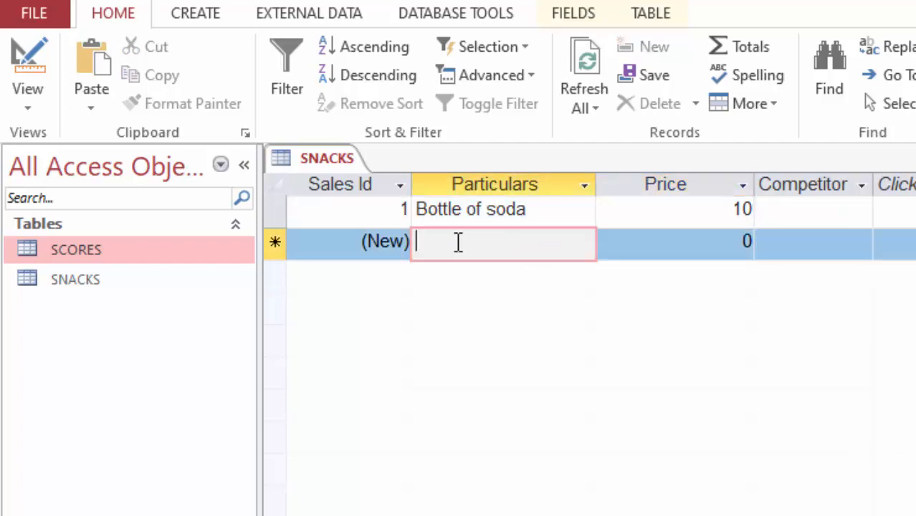
{"action": "type", "text": "Bottl"}
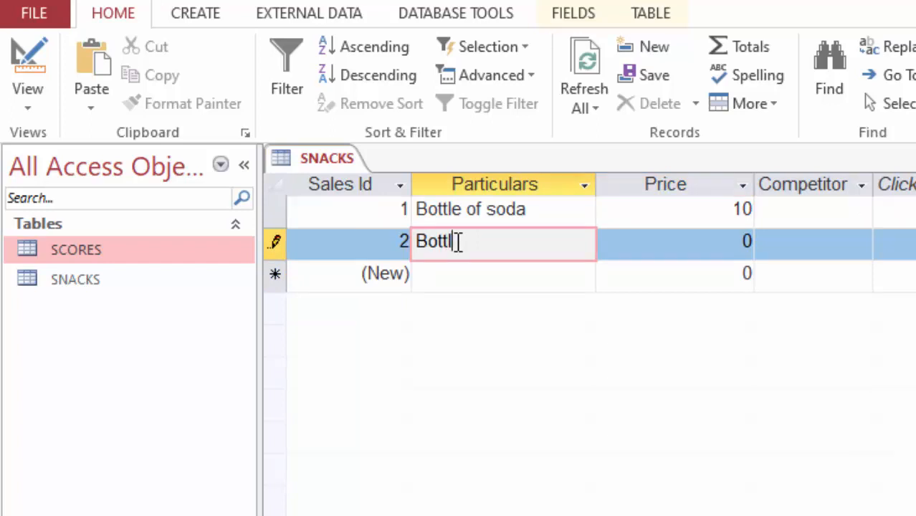
{"action": "type", "text": "e"}
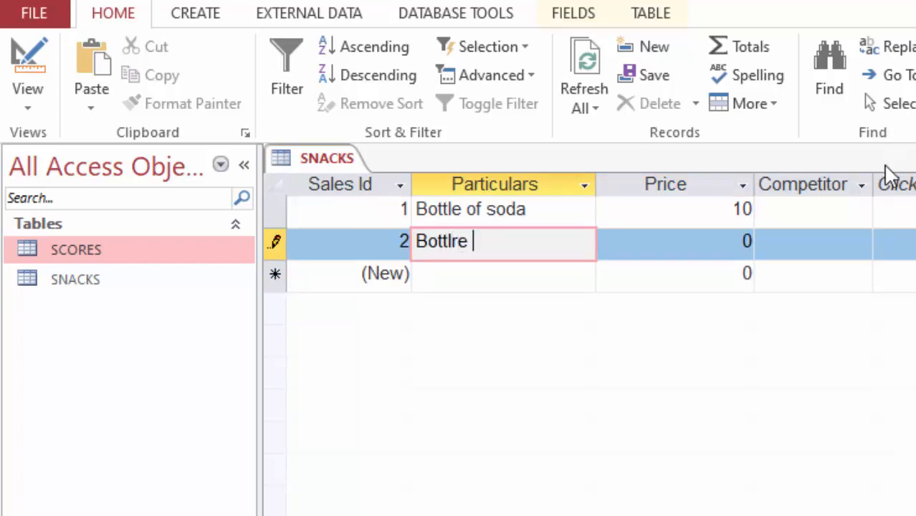
{"action": "key", "text": "BackSpace"}
{"action": "key", "text": "BackSpace"}
{"action": "type", "text": "e of water"}
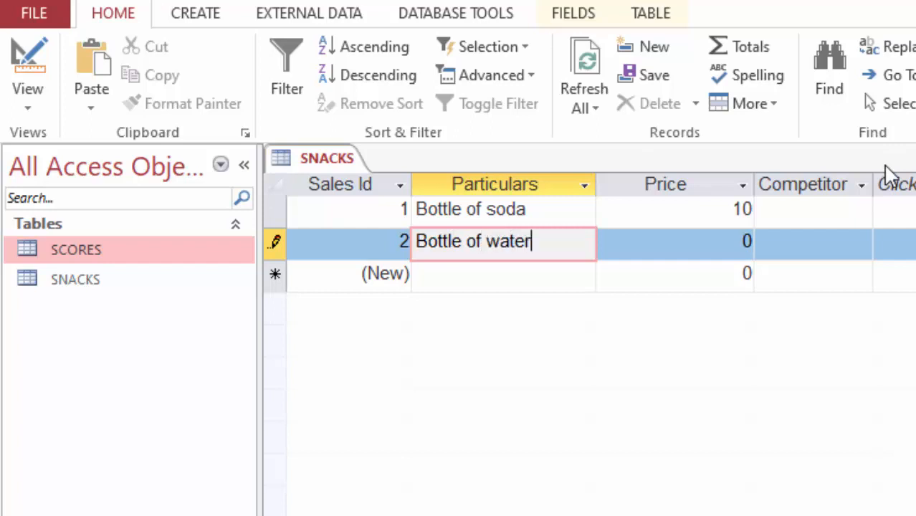
{"action": "double_click", "coordinate": [739, 241]}
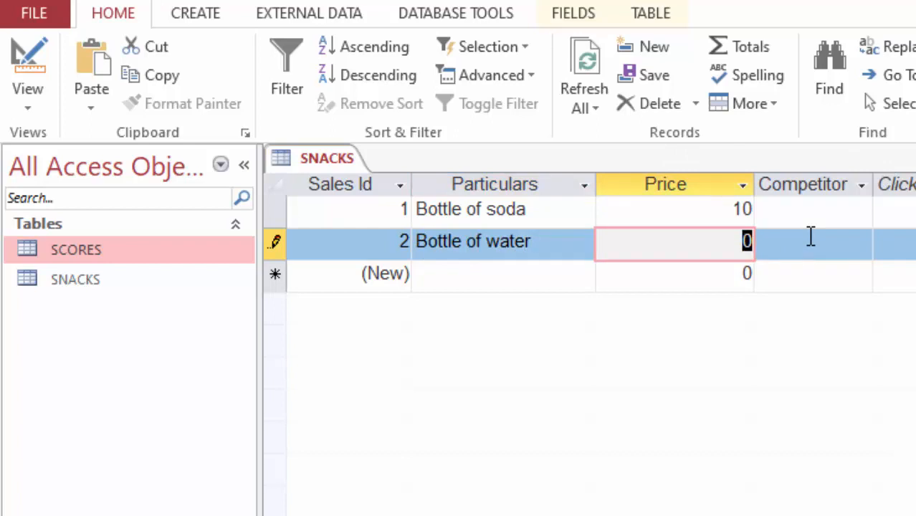
{"action": "type", "text": "5"}
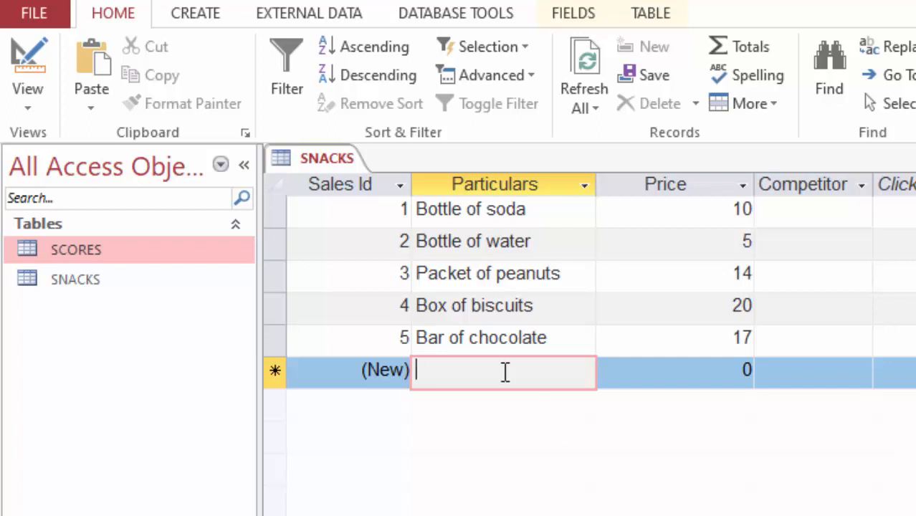
Enter the sixth SNACKS record with Particulars French fries and Price 25
{"action": "type", "text": "re"}
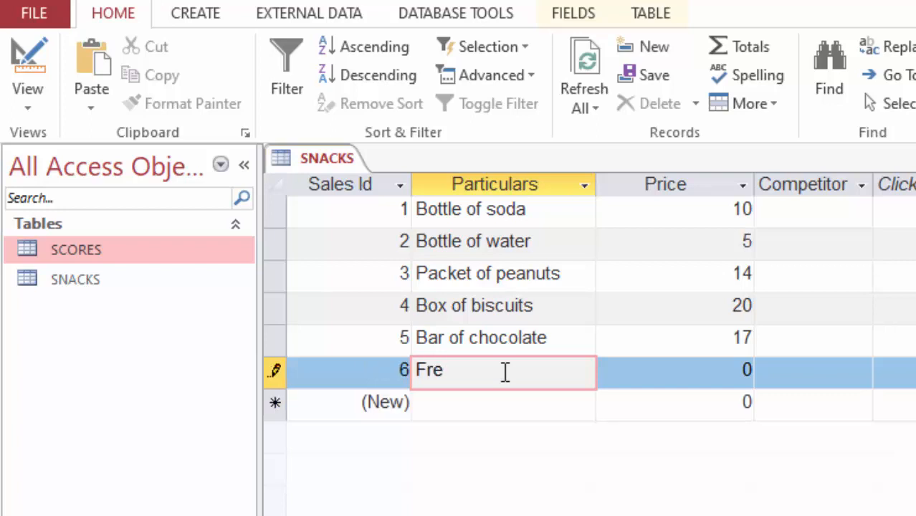
{"action": "type", "text": "nch fries"}
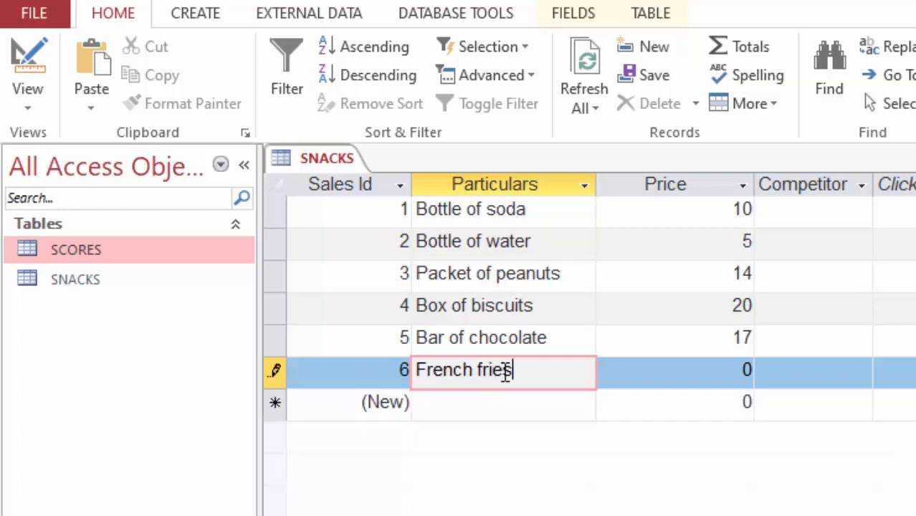
{"action": "key", "text": "Tab"}
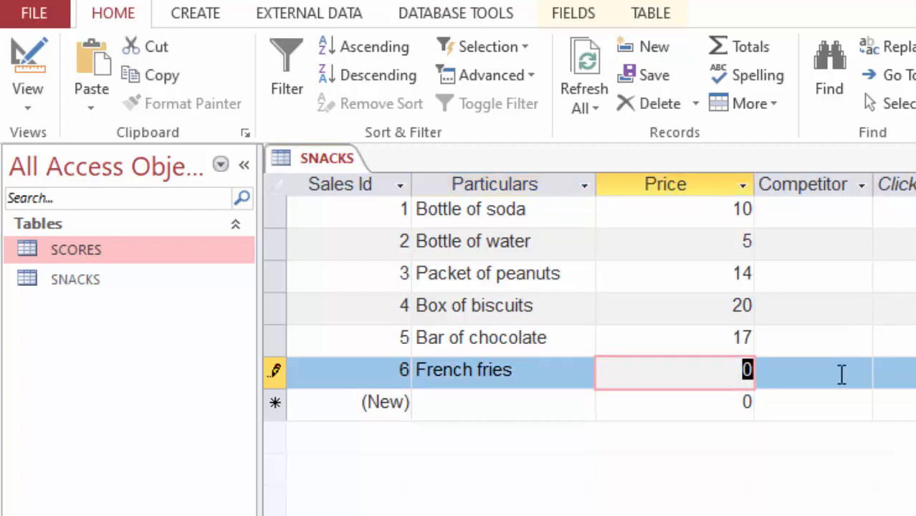
{"action": "type", "text": "25"}
{"action": "left_click", "coordinate": [734, 273]}
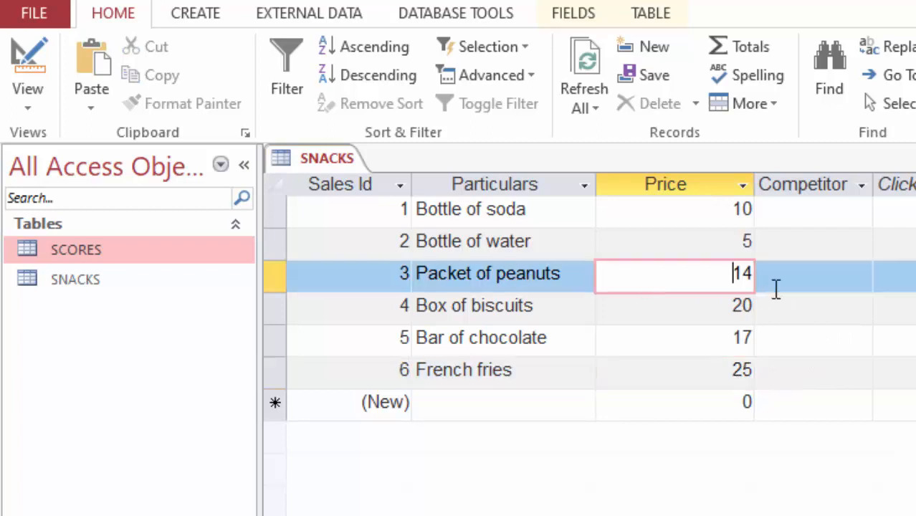
{"action": "left_click", "coordinate": [587, 232]}
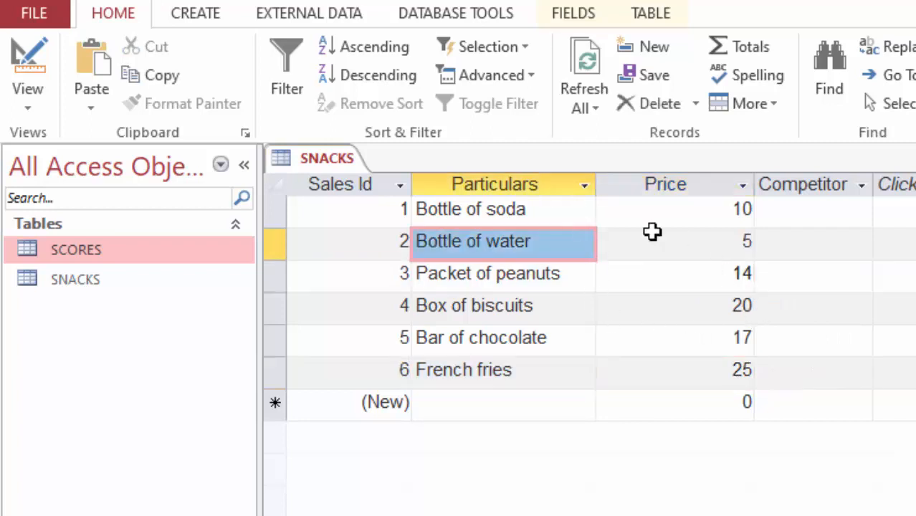
{"action": "left_click", "coordinate": [657, 277]}
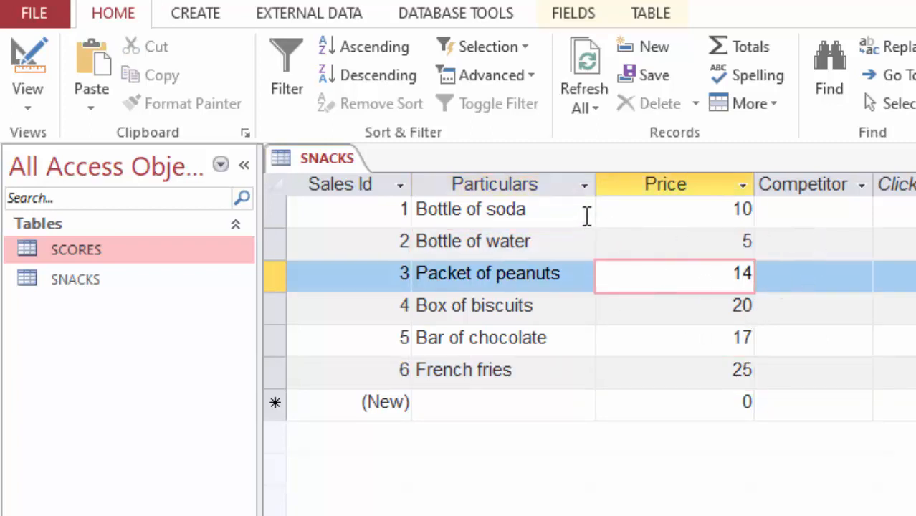
{"action": "left_click", "coordinate": [489, 178]}
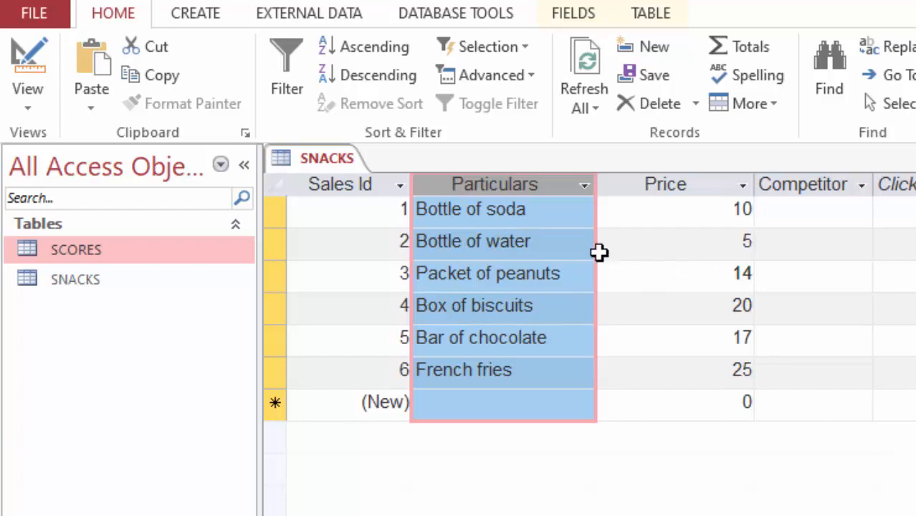
Widen the Competitor Id column of the SNACKS datasheet to fit its full heading
{"action": "left_click_drag", "start_coordinate": [875, 180], "coordinate": [908, 178]}
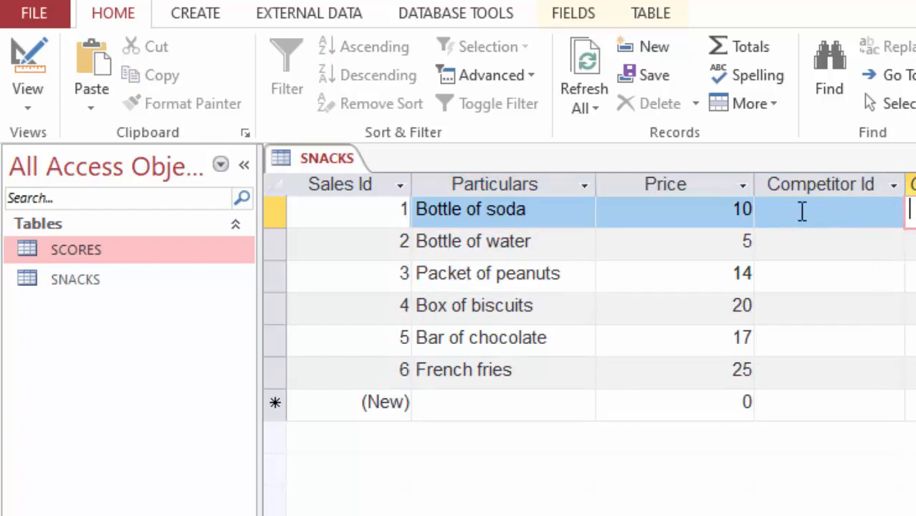
{"action": "left_click", "coordinate": [803, 212]}
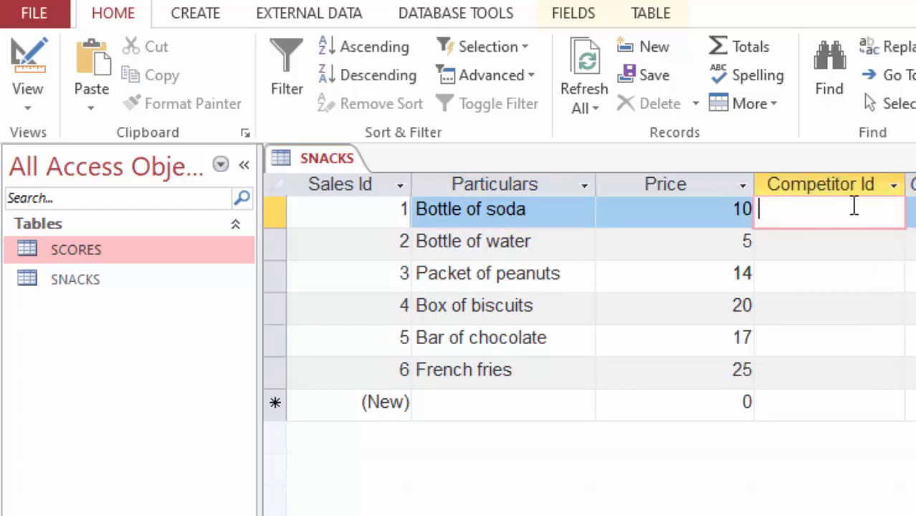
Open the SCORES table, widen its Competitor Id column to fit the heading, and close the table with the layout change saved
{"action": "double_click", "coordinate": [92, 256]}
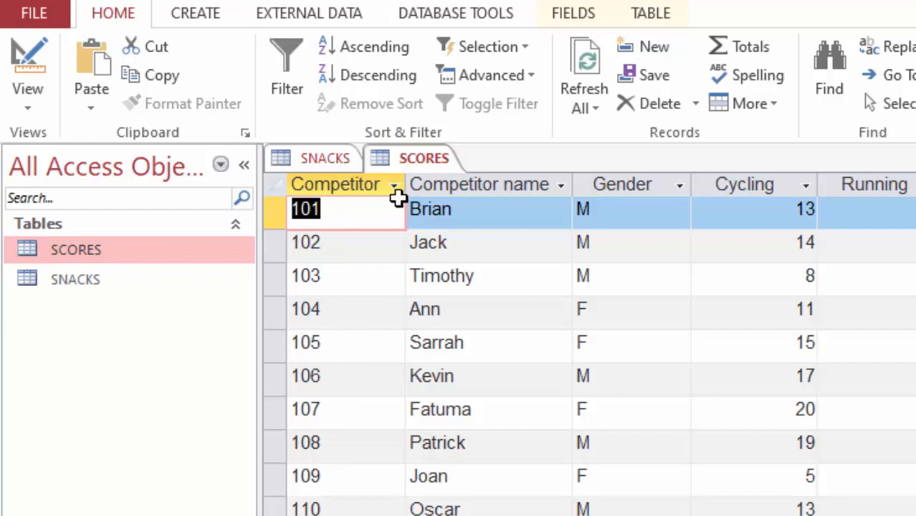
{"action": "left_click_drag", "start_coordinate": [405, 185], "coordinate": [435, 185]}
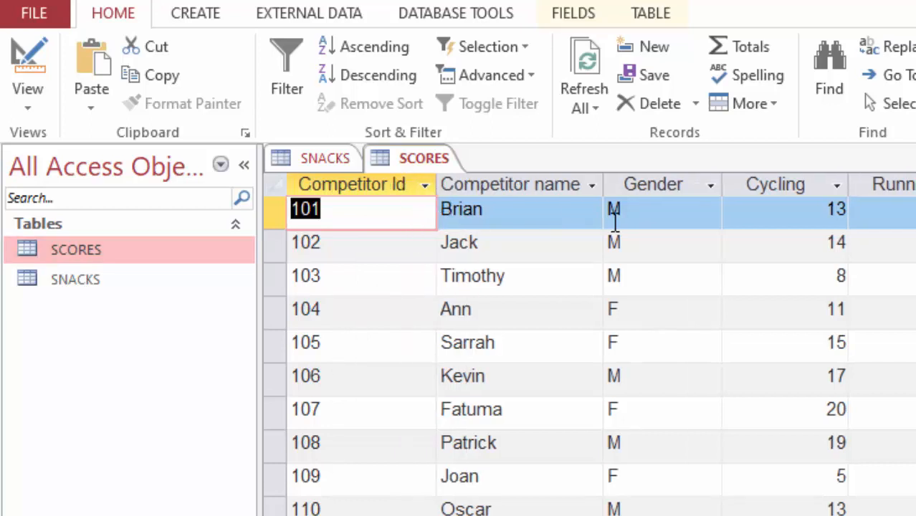
{"action": "left_click", "coordinate": [915, 159]}
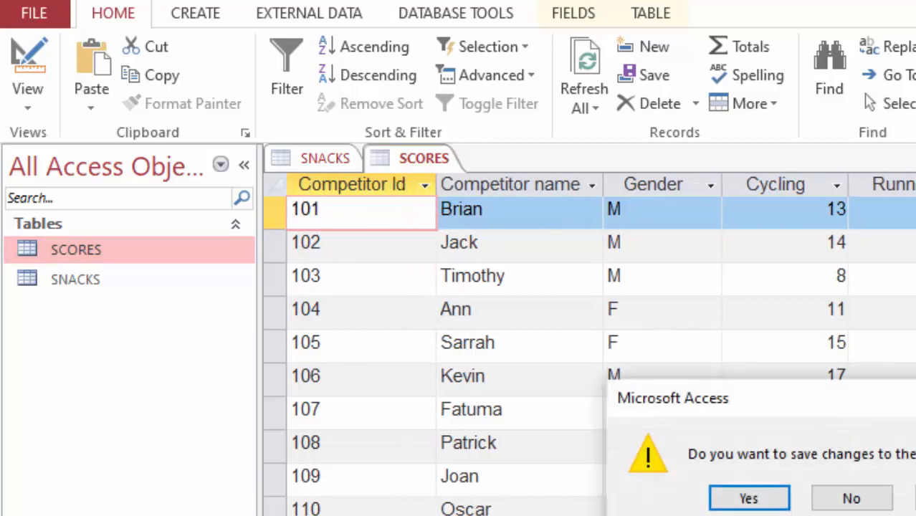
{"action": "left_click", "coordinate": [749, 500]}
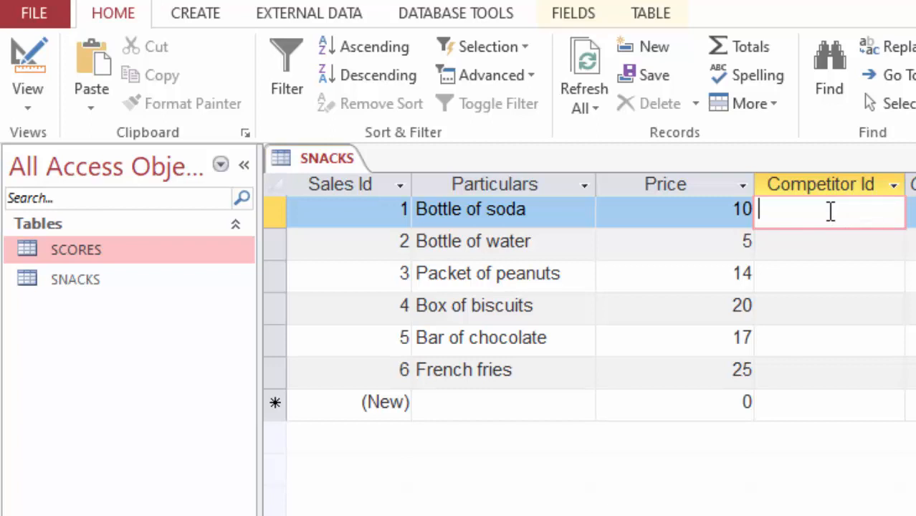
Fill in Competitor Id for the first three SNACKS records with 109, 105 and 101
{"action": "type", "text": "109"}
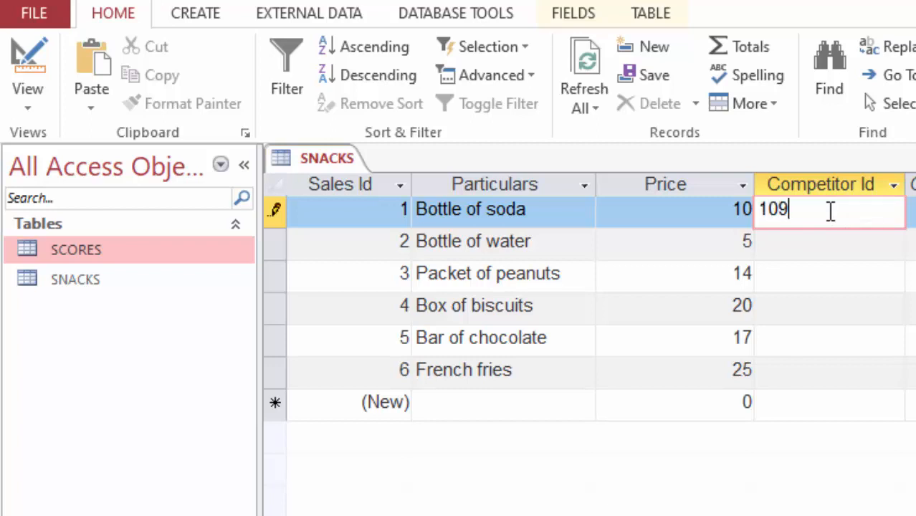
{"action": "left_click", "coordinate": [793, 241]}
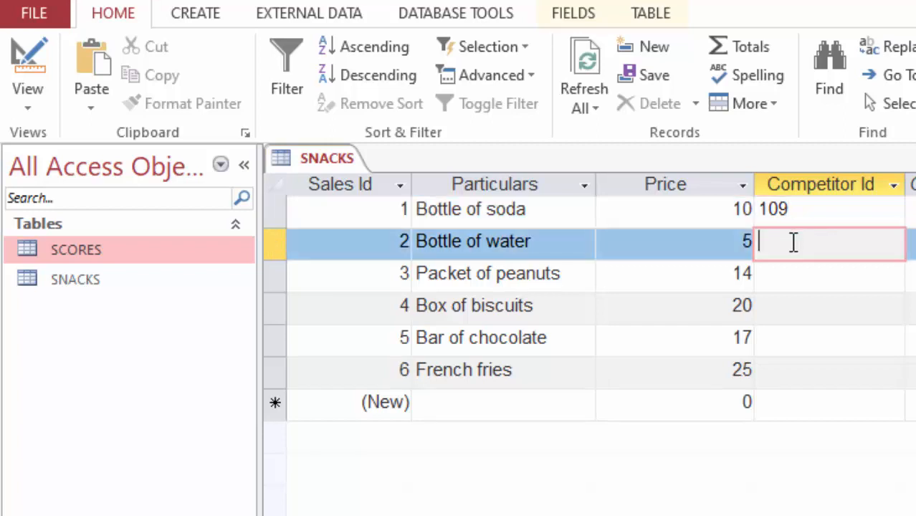
{"action": "type", "text": "105"}
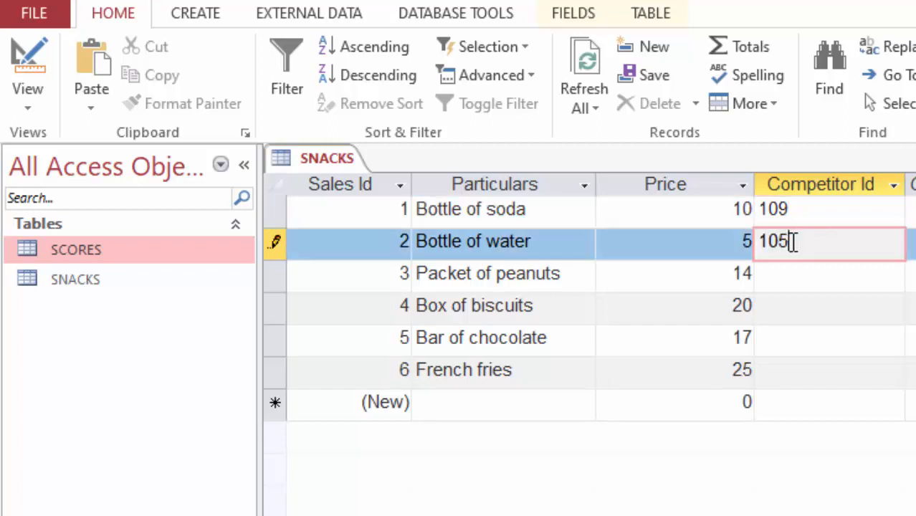
{"action": "left_click", "coordinate": [797, 275]}
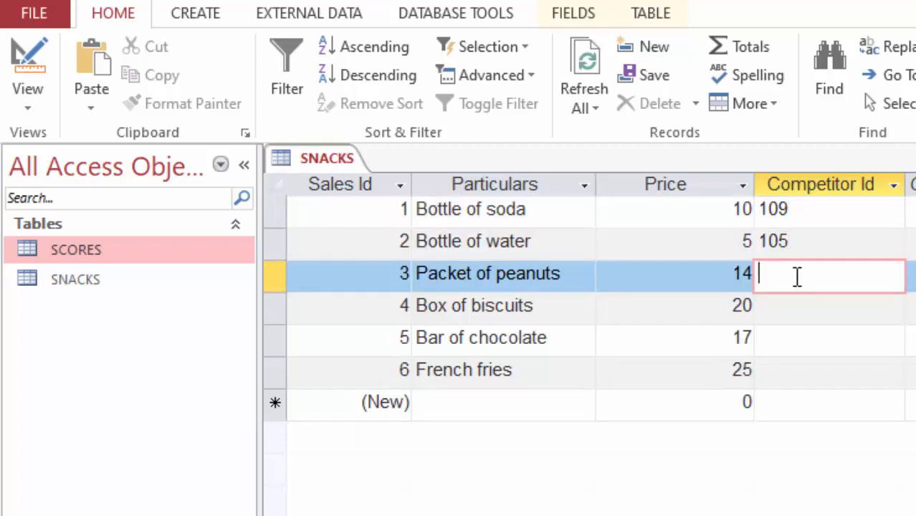
{"action": "type", "text": "1091"}
{"action": "key", "text": "BackSpace"}
{"action": "key", "text": "BackSpace"}
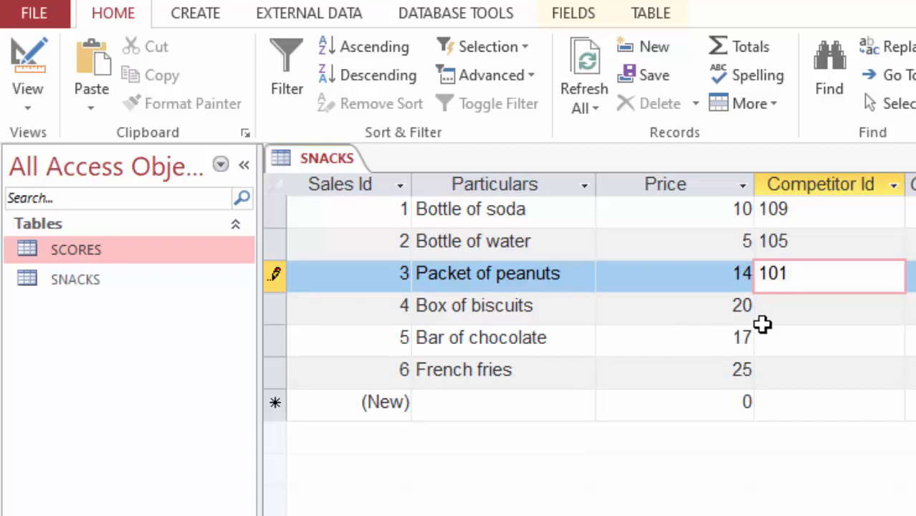
Fill in Competitor Id for the fourth, fifth and sixth SNACKS records with 103, 105 and 102
{"action": "left_click", "coordinate": [825, 302]}
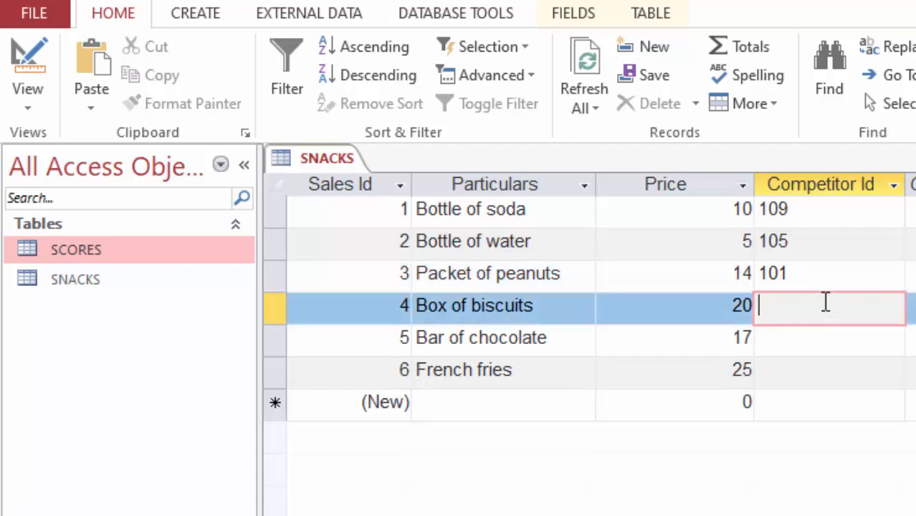
{"action": "type", "text": "103"}
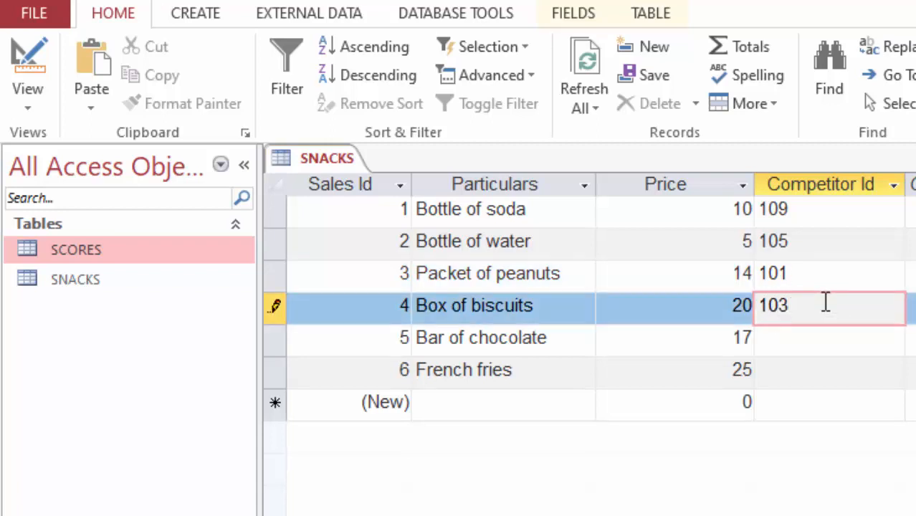
{"action": "left_click", "coordinate": [804, 344]}
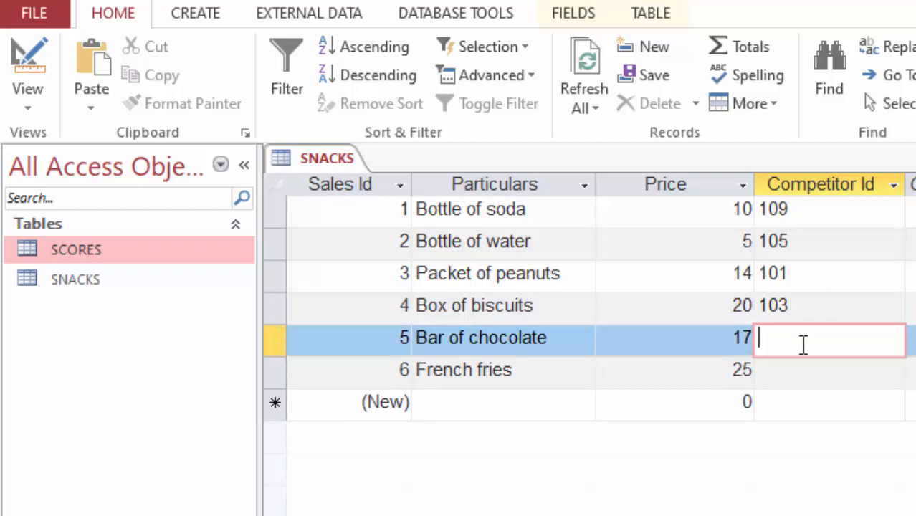
{"action": "type", "text": "105"}
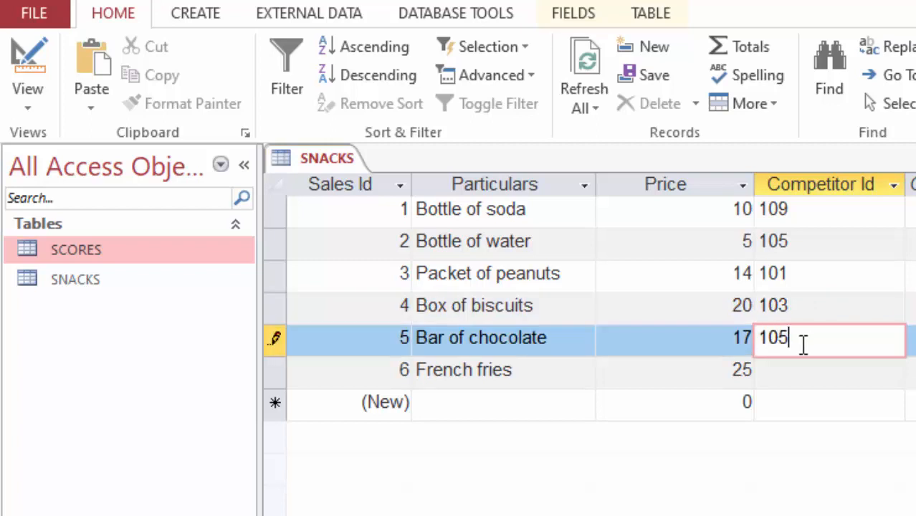
{"action": "left_click", "coordinate": [790, 371]}
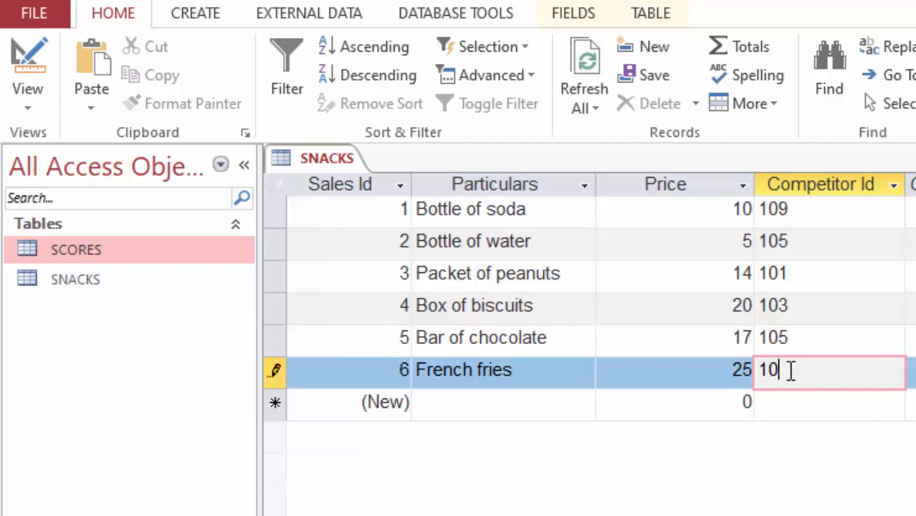
{"action": "type", "text": "102"}
Check the Competitor Id entries of the SNACKS records one by one and close the table
{"action": "left_click", "coordinate": [659, 276]}
{"action": "left_click", "coordinate": [861, 226]}
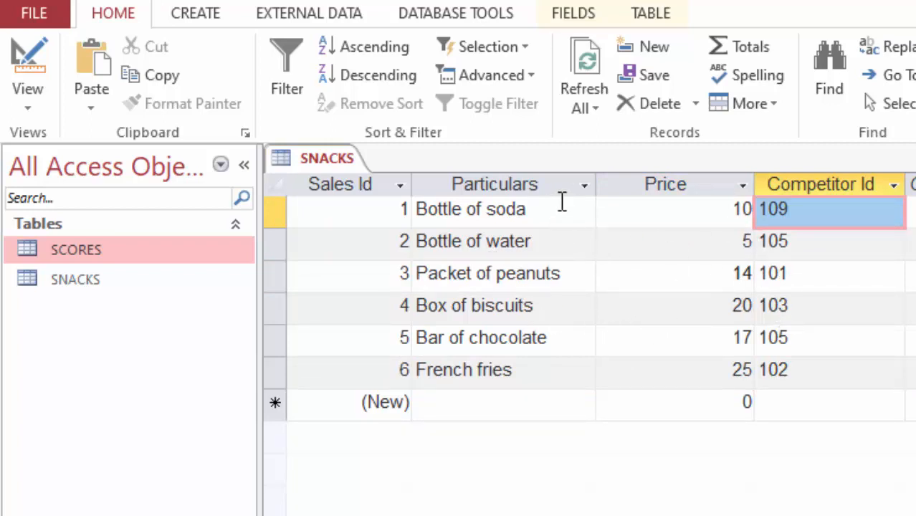
{"action": "left_click", "coordinate": [828, 245]}
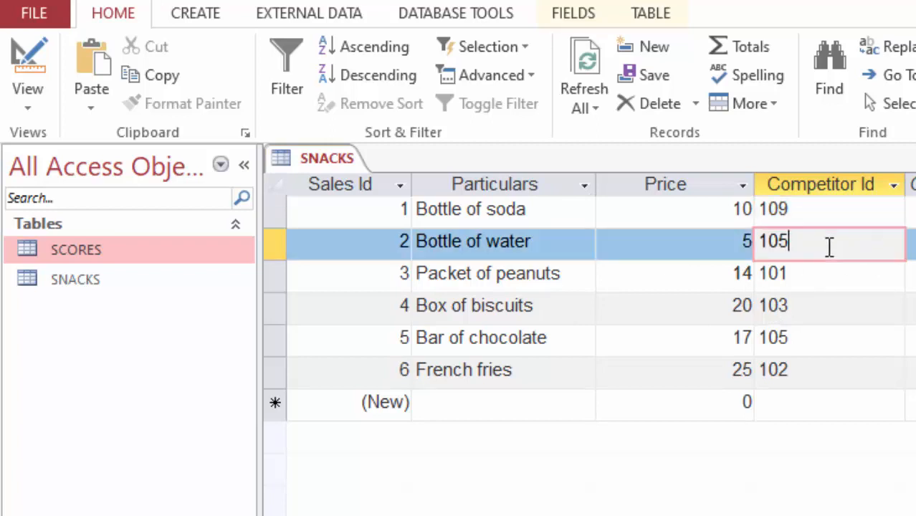
{"action": "left_click", "coordinate": [824, 276]}
{"action": "left_click", "coordinate": [819, 304]}
{"action": "left_click", "coordinate": [815, 343]}
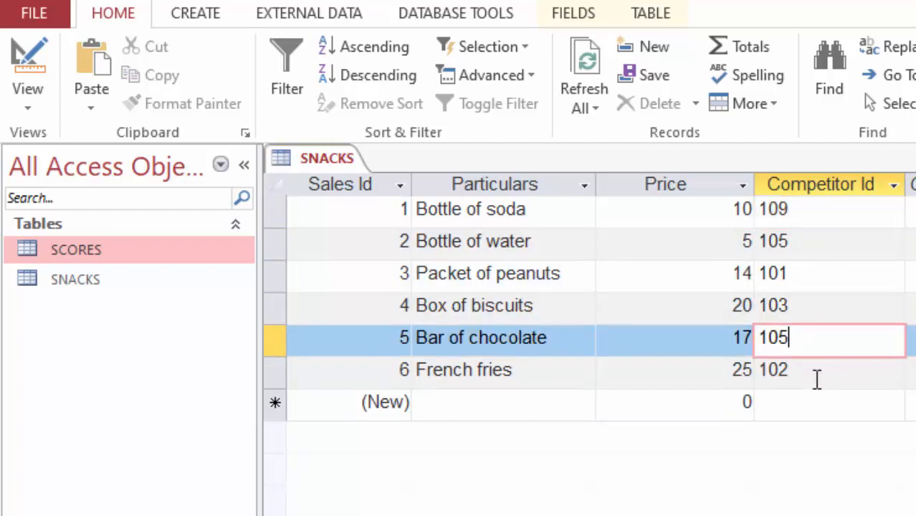
{"action": "left_click", "coordinate": [814, 376]}
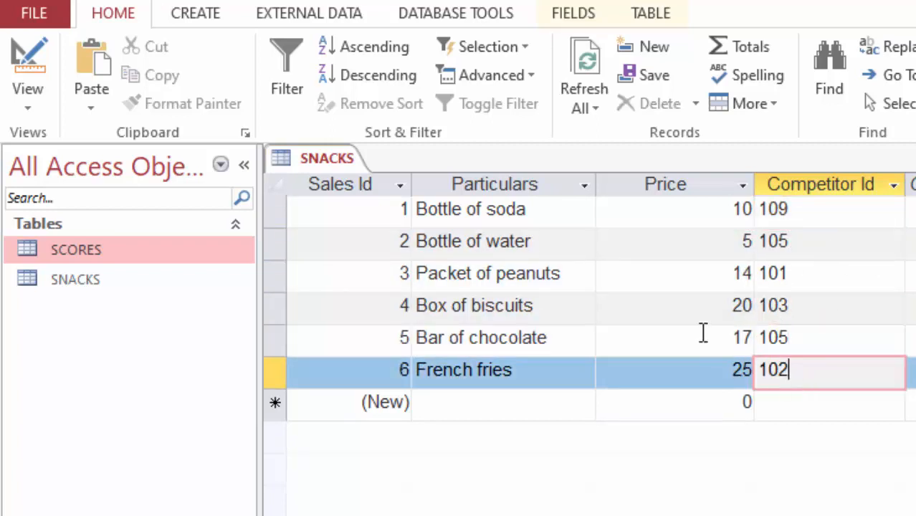
{"action": "left_click", "coordinate": [826, 276]}
{"action": "left_click", "coordinate": [818, 221]}
{"action": "left_click", "coordinate": [820, 285]}
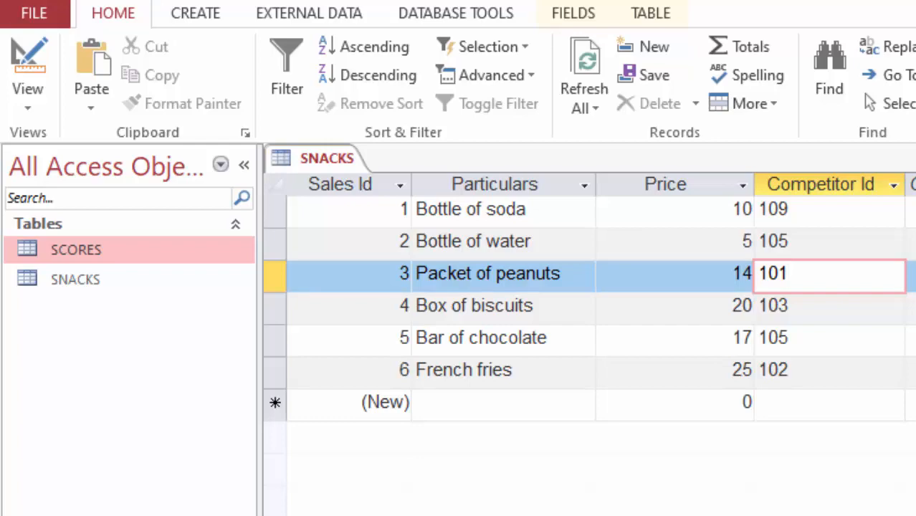
{"action": "key", "text": "ctrl+w"}
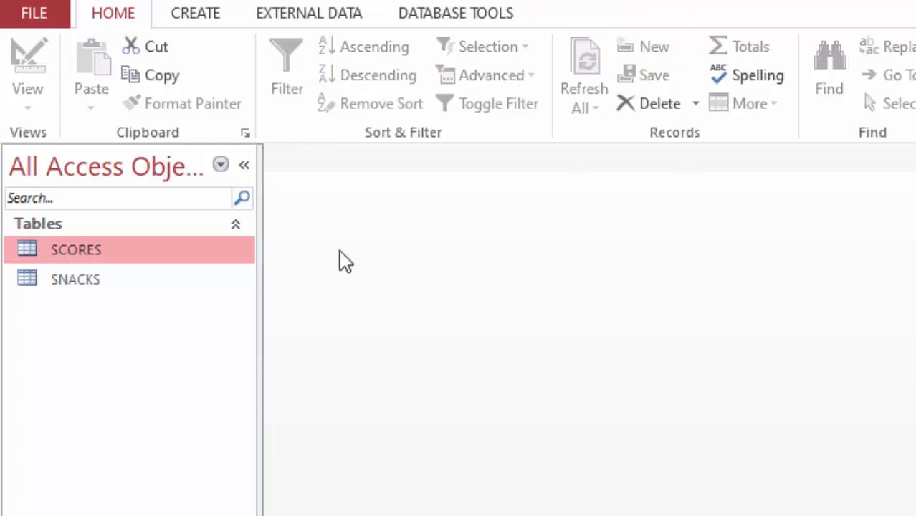
Review the records of the SCORES table and of the SNACKS table, closing each table after viewing it
{"action": "double_click", "coordinate": [90, 250]}
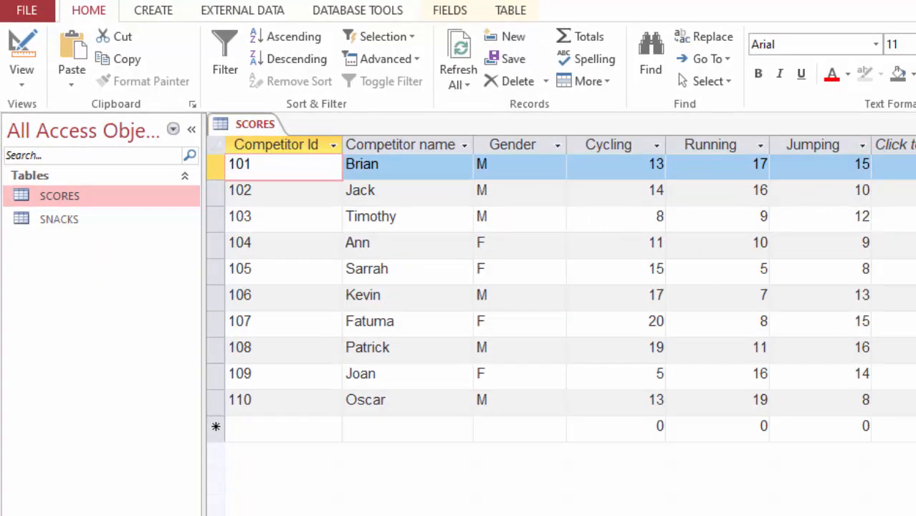
{"action": "key", "text": "ctrl+w"}
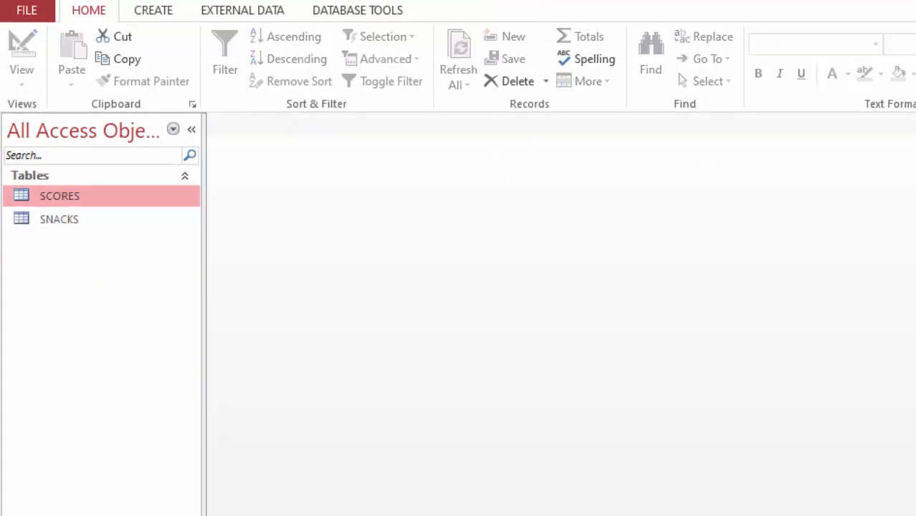
{"action": "double_click", "coordinate": [67, 222]}
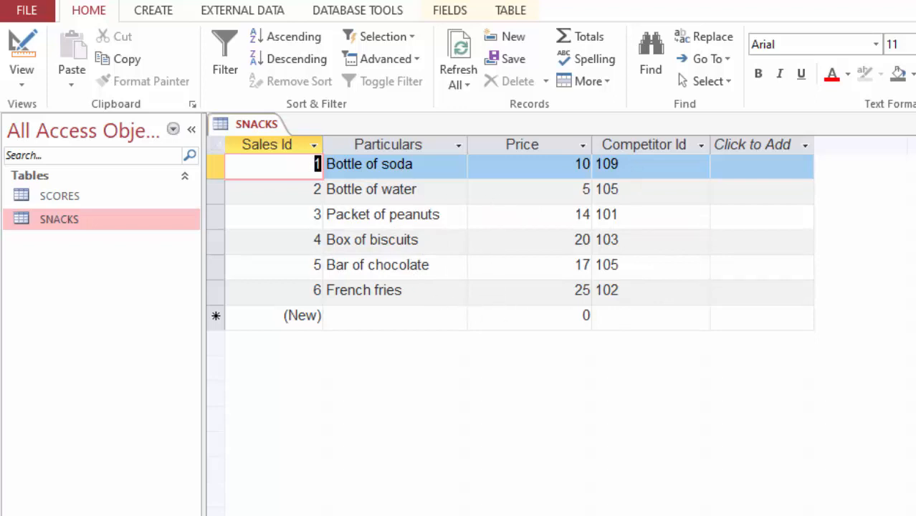
{"action": "left_click", "coordinate": [915, 124]}
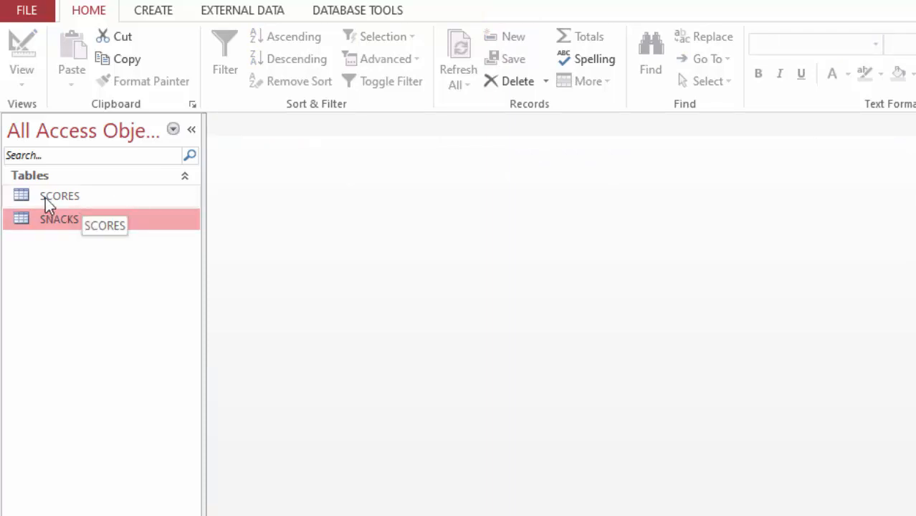
Open SCORES and SNACKS together and match the Competitor Id of the snack sales against the competitors in SCORES
{"action": "double_click", "coordinate": [67, 199]}
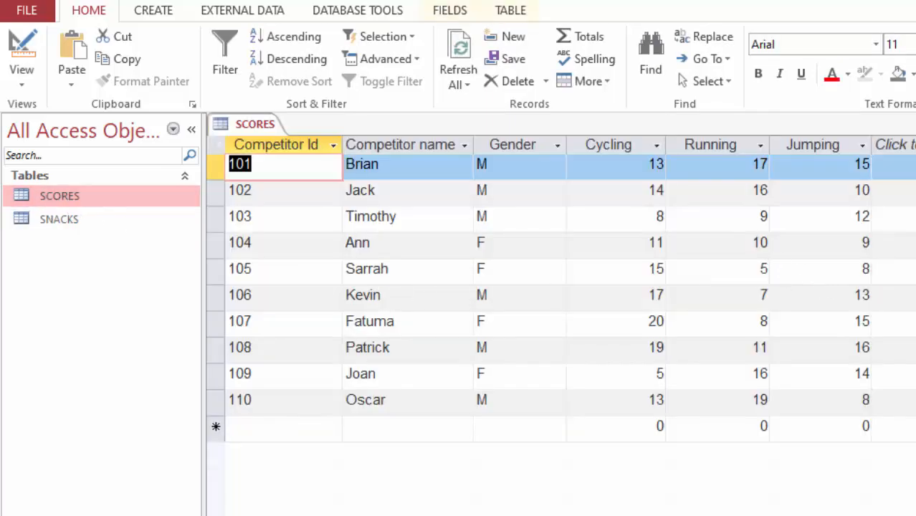
{"action": "double_click", "coordinate": [55, 223]}
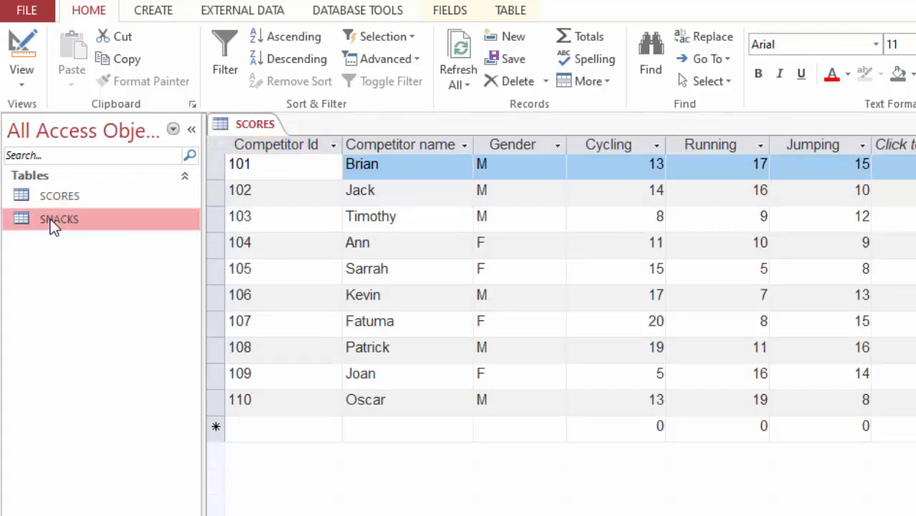
{"action": "left_click", "coordinate": [255, 125]}
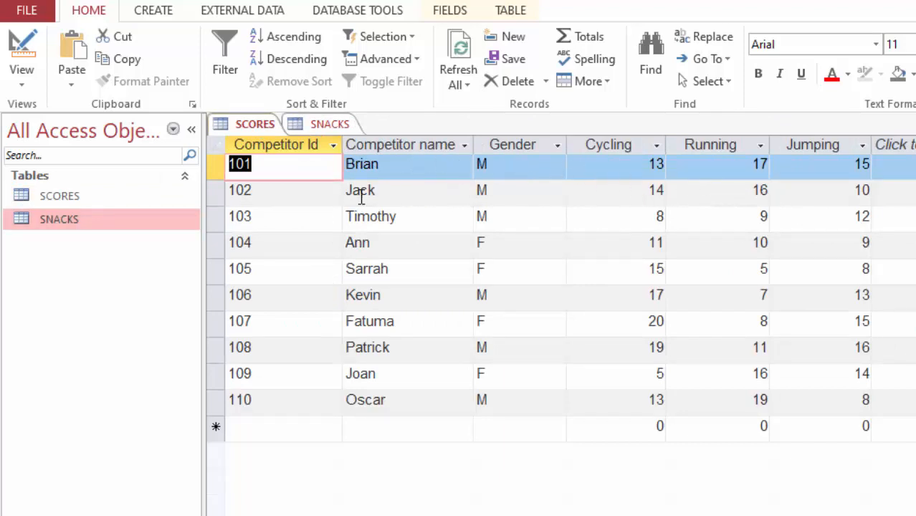
{"action": "left_click", "coordinate": [324, 126]}
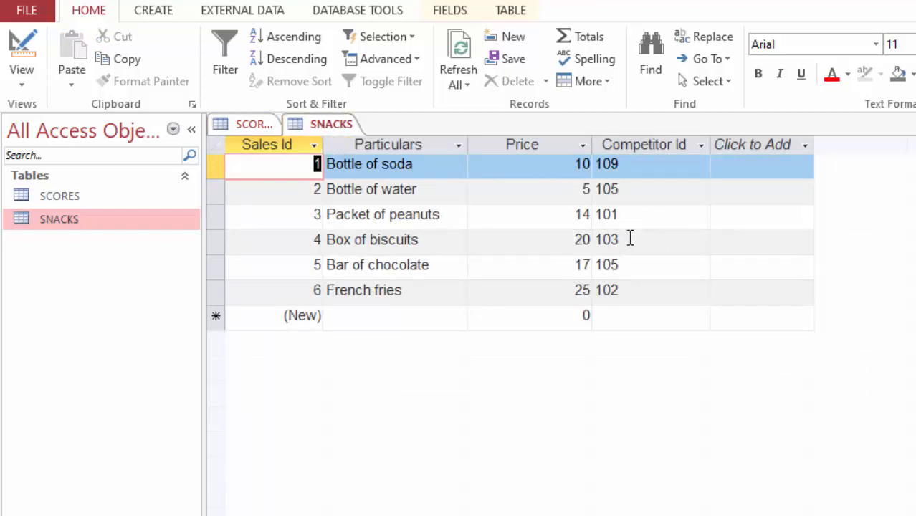
{"action": "left_click", "coordinate": [231, 127]}
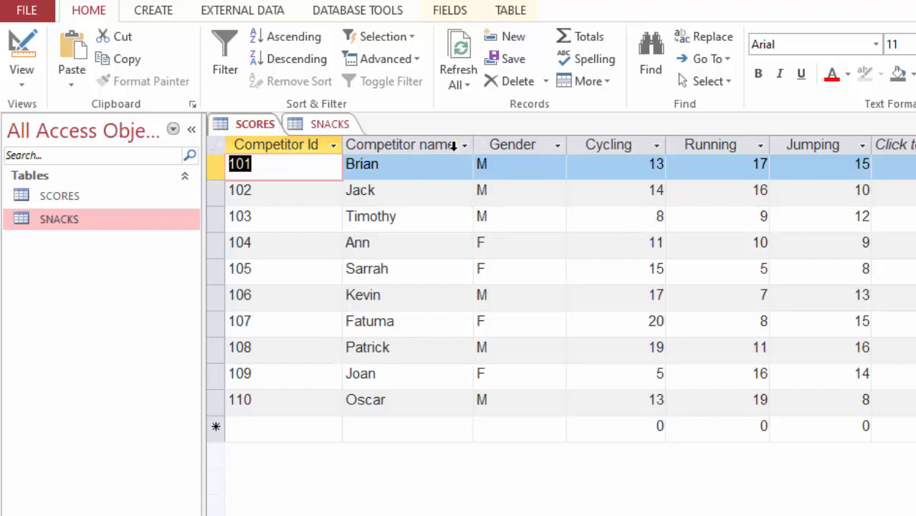
{"action": "left_click", "coordinate": [326, 126]}
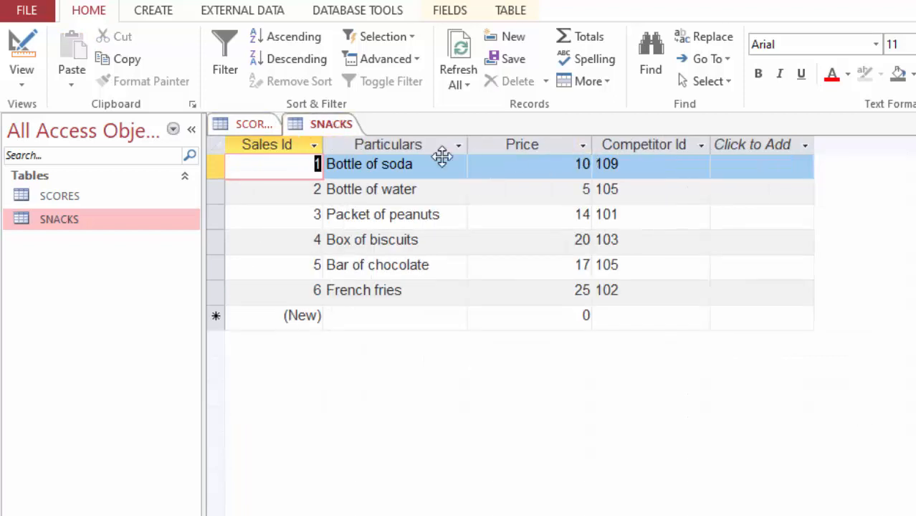
{"action": "left_click", "coordinate": [256, 125]}
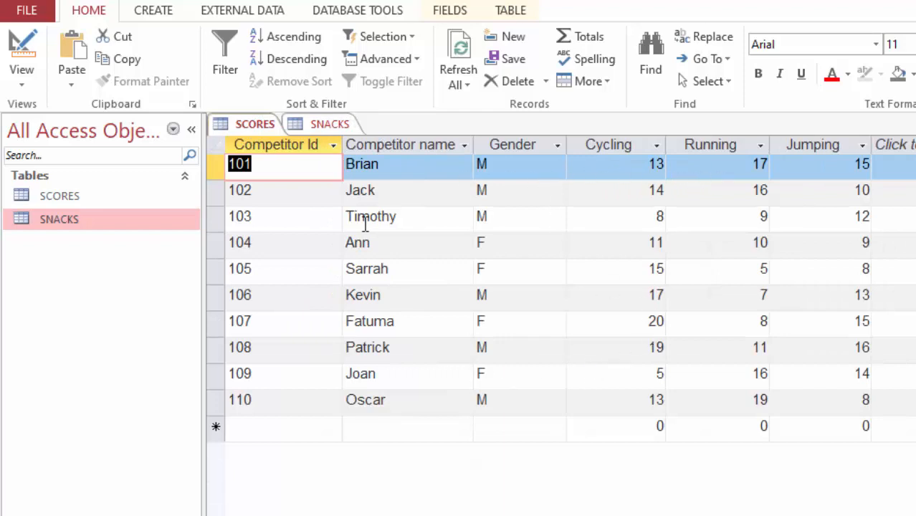
{"action": "left_click", "coordinate": [324, 127]}
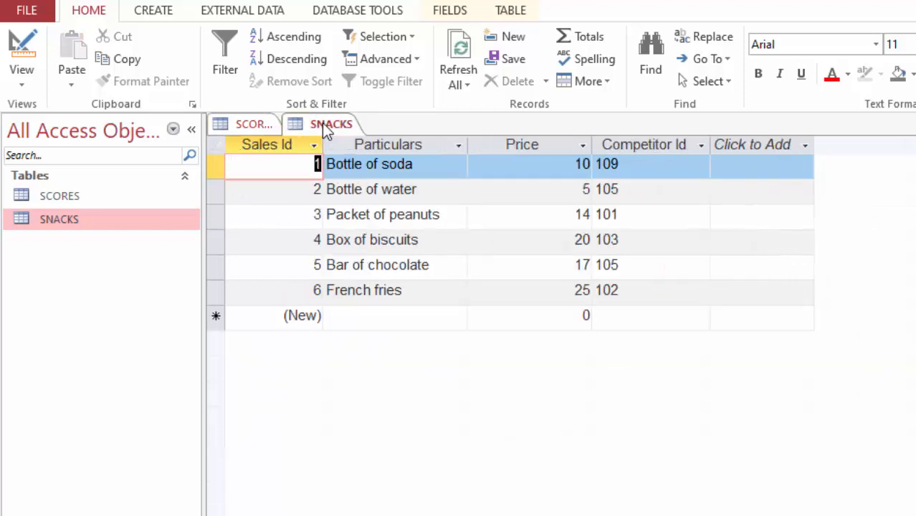
{"action": "left_click", "coordinate": [252, 126]}
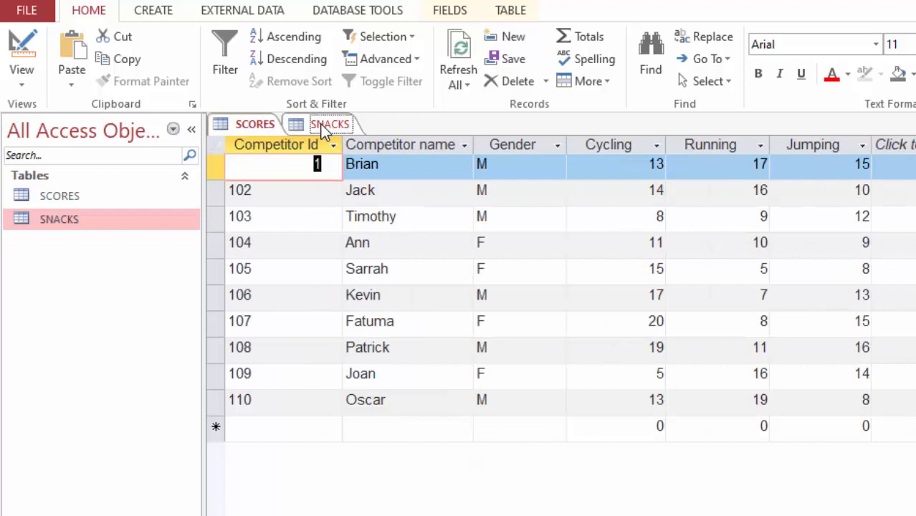
{"action": "left_click", "coordinate": [324, 127]}
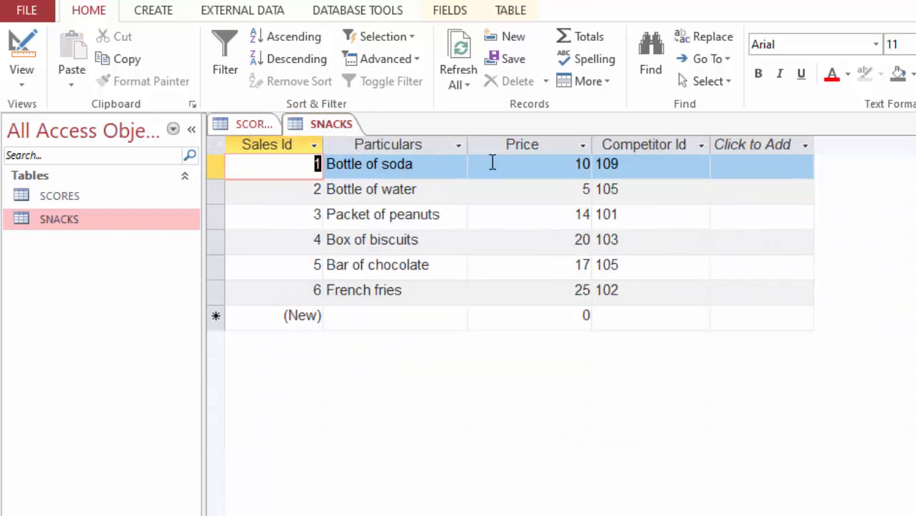
{"action": "left_click", "coordinate": [254, 127]}
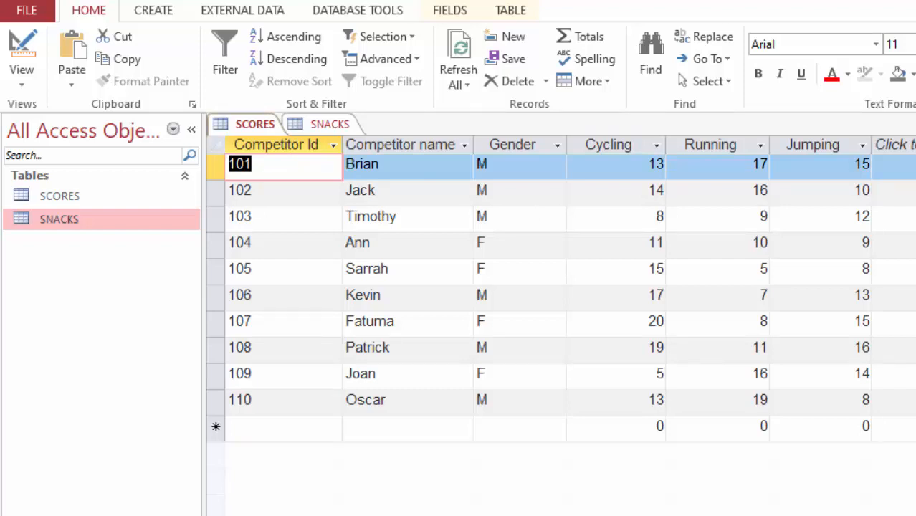
Close both the SCORES and SNACKS tables and open the Relationships window of the database
{"action": "key", "text": "ctrl+w"}
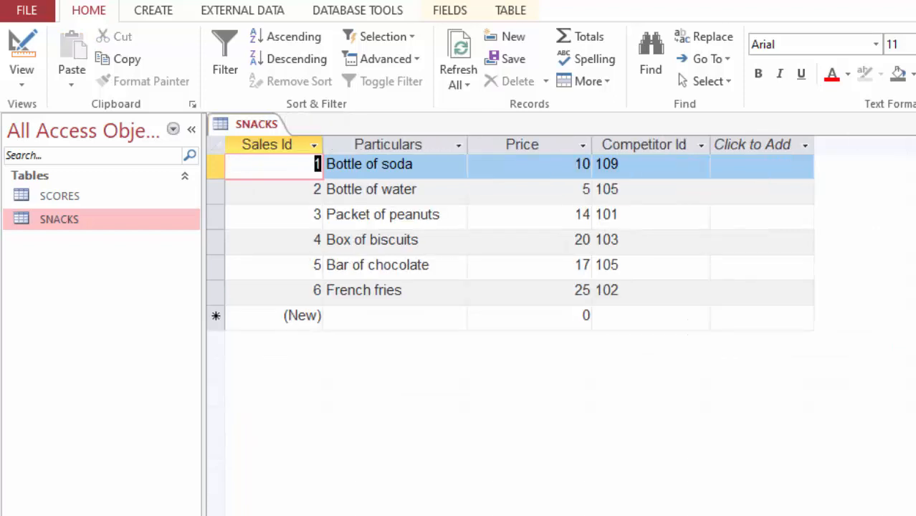
{"action": "key", "text": "ctrl+w"}
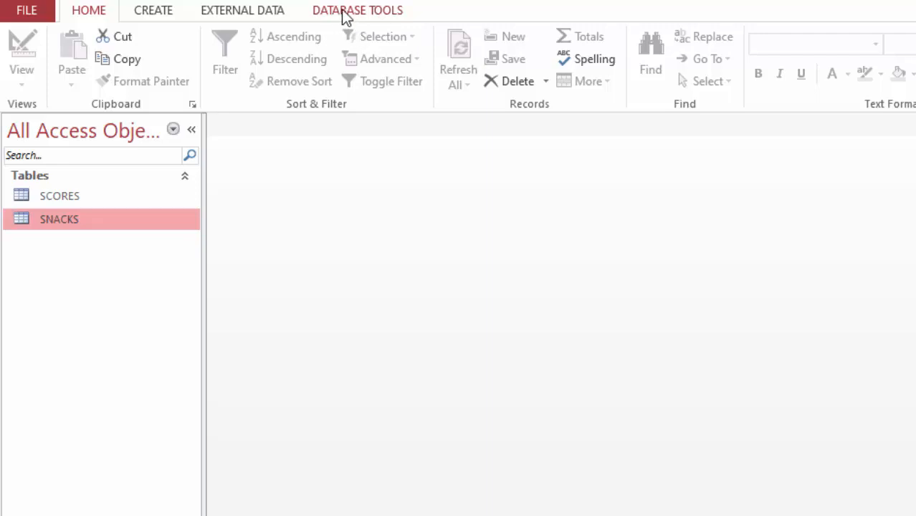
{"action": "left_click", "coordinate": [364, 16]}
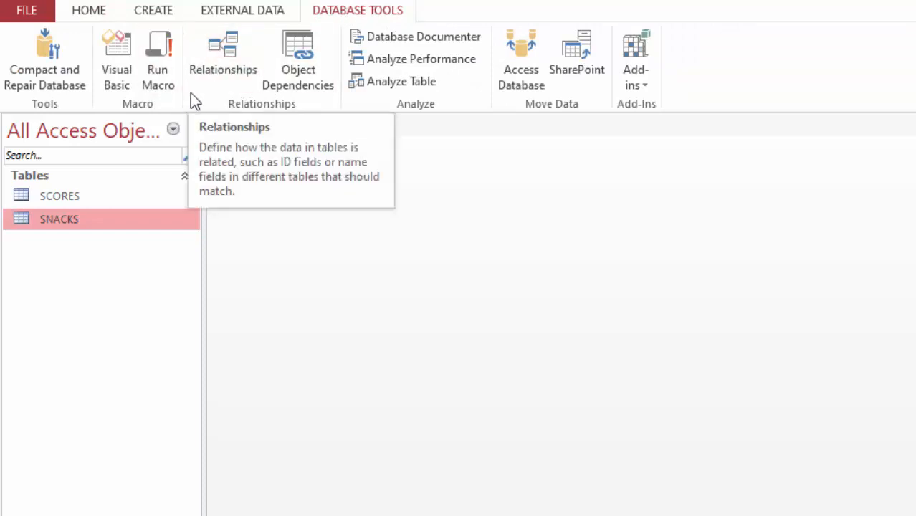
{"action": "left_click", "coordinate": [210, 59]}
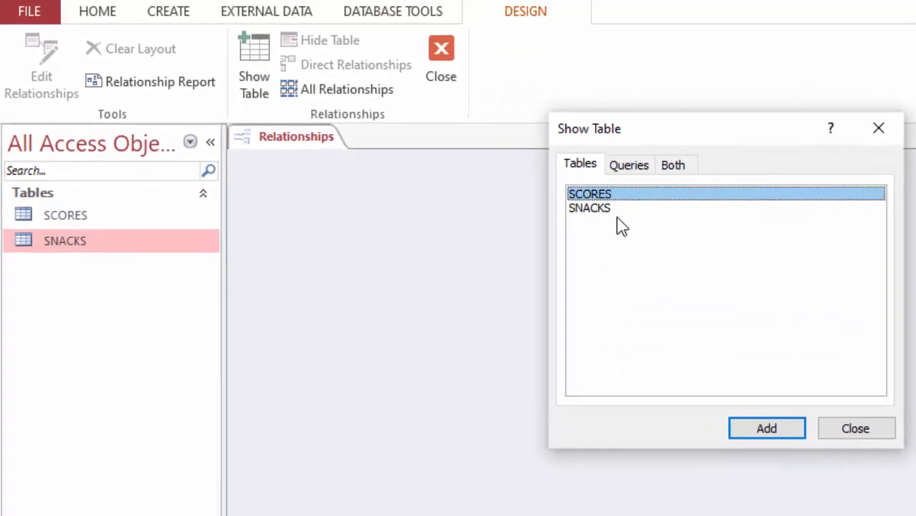
Add the SCORES and SNACKS tables to the relationships layout and resize their field lists to fit all fields
{"action": "left_click", "coordinate": [630, 171]}
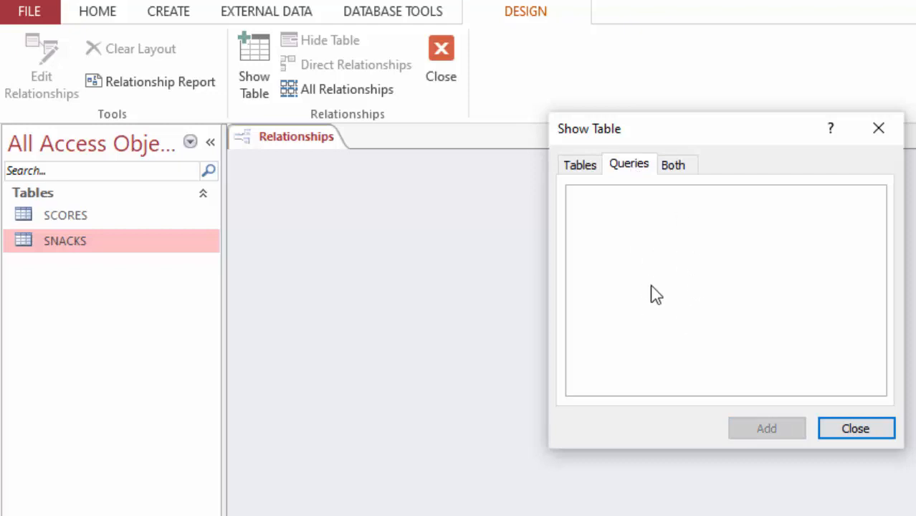
{"action": "left_click", "coordinate": [578, 165]}
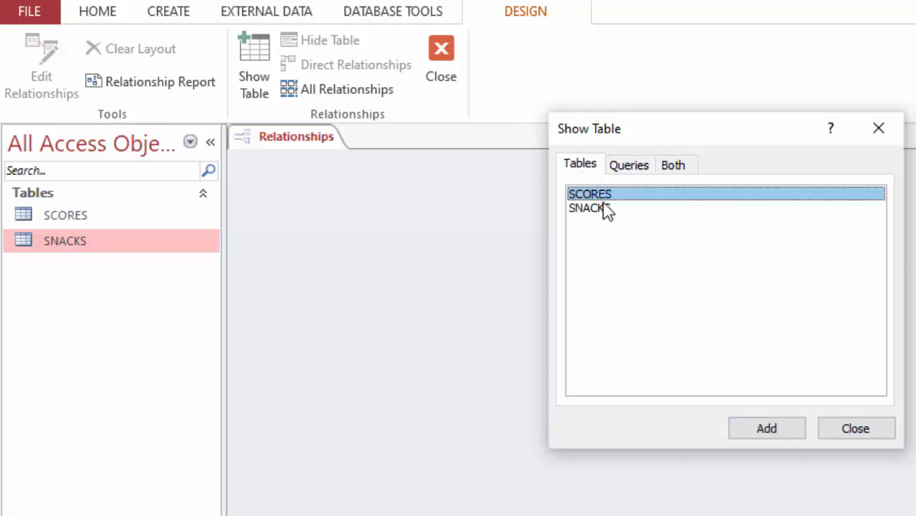
{"action": "left_click", "coordinate": [766, 431]}
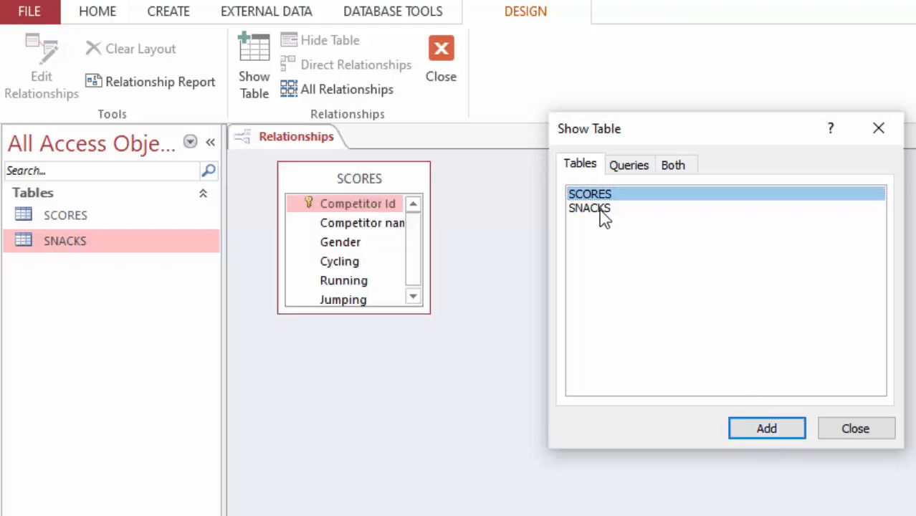
{"action": "left_click", "coordinate": [602, 214]}
{"action": "left_click", "coordinate": [768, 430]}
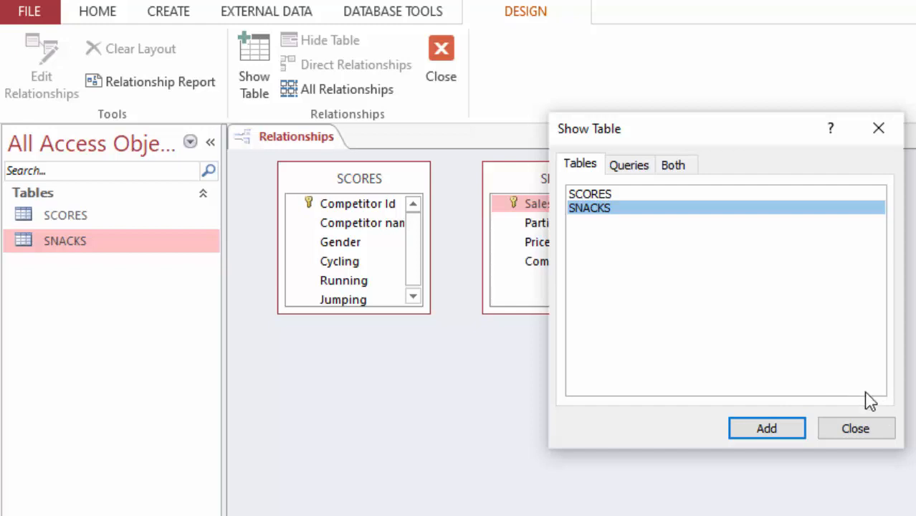
{"action": "left_click", "coordinate": [864, 434]}
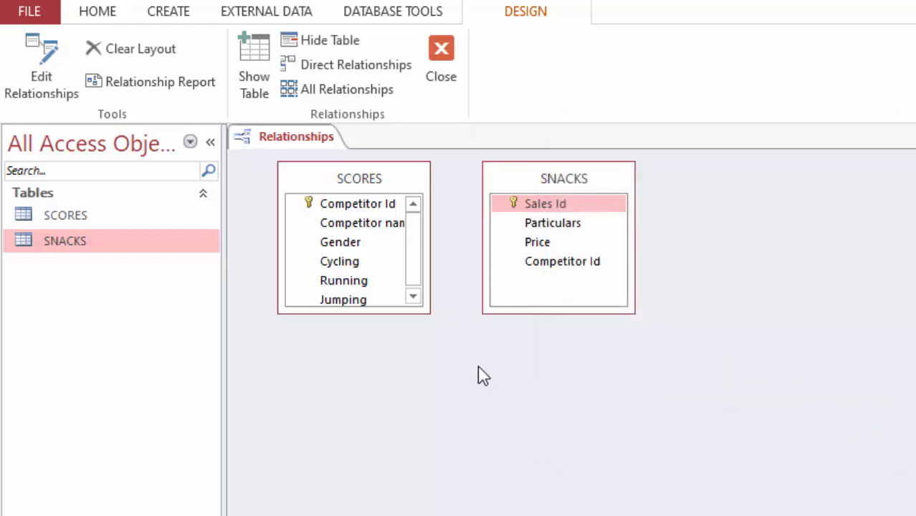
{"action": "mouse_move", "coordinate": [381, 313]}
{"action": "left_mouse_down"}
{"action": "mouse_move", "coordinate": [382, 412]}
{"action": "mouse_move", "coordinate": [371, 323]}
{"action": "left_mouse_up"}
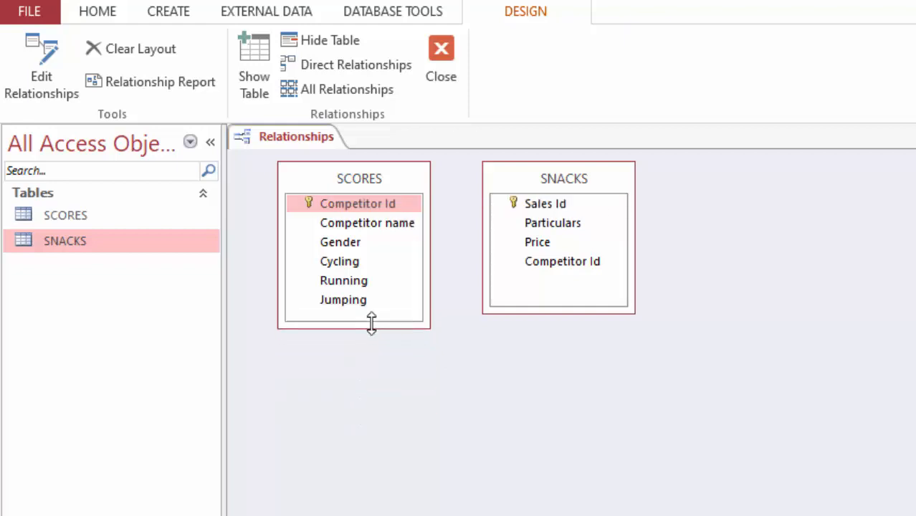
{"action": "left_click_drag", "start_coordinate": [563, 311], "coordinate": [387, 246]}
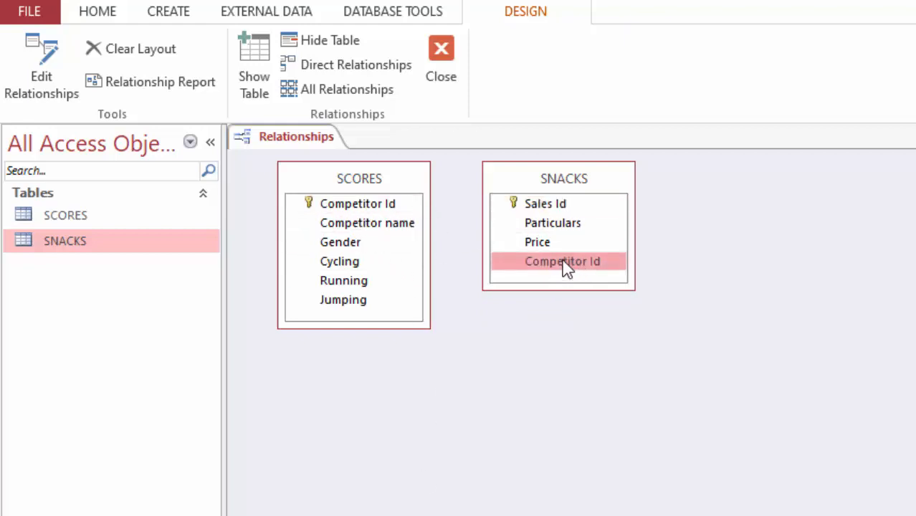
Relate Competitor Id in SCORES to Competitor Id in SNACKS with referential integrity enforced, and close the relationships layout
{"action": "left_click", "coordinate": [370, 208]}
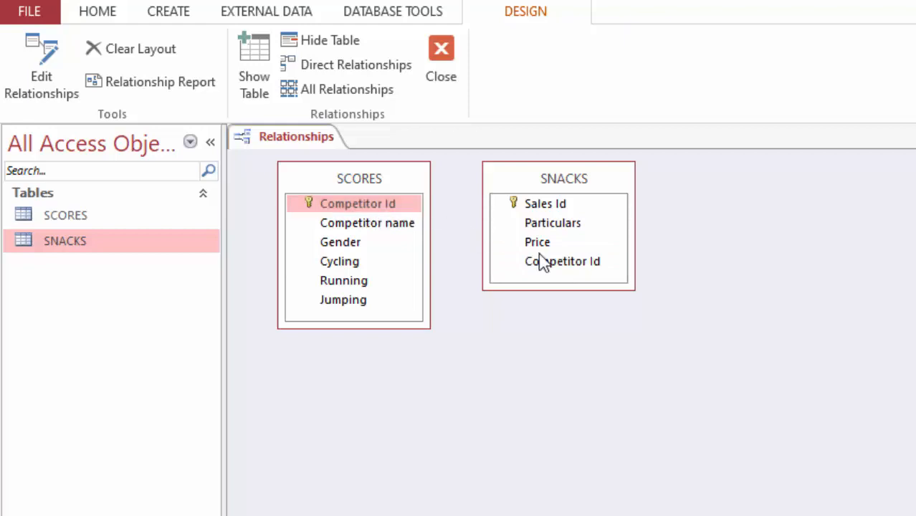
{"action": "left_click_drag", "start_coordinate": [561, 267], "coordinate": [384, 202]}
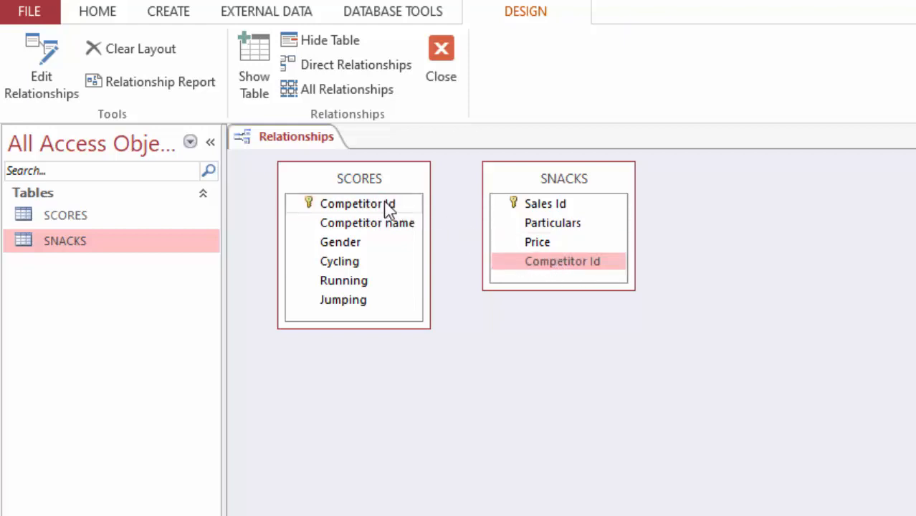
{"action": "left_click", "coordinate": [385, 204]}
{"action": "left_click", "coordinate": [564, 263]}
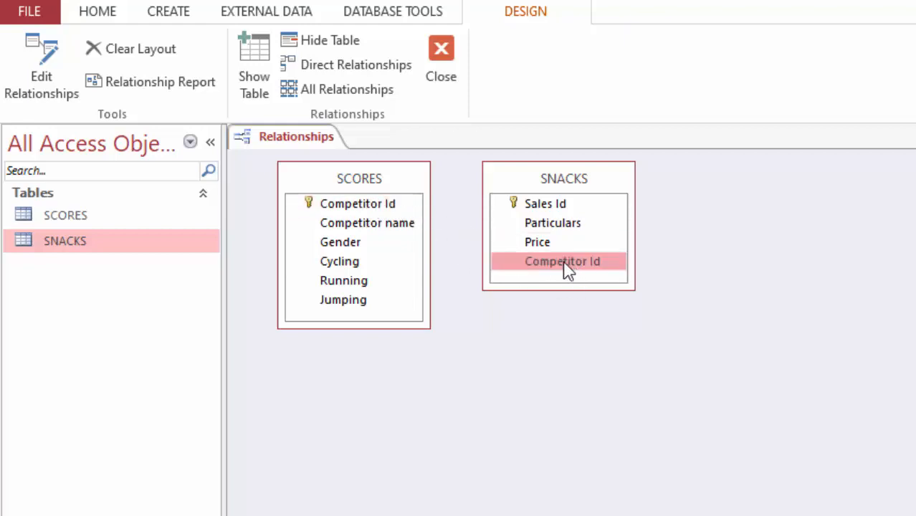
{"action": "left_click", "coordinate": [346, 210]}
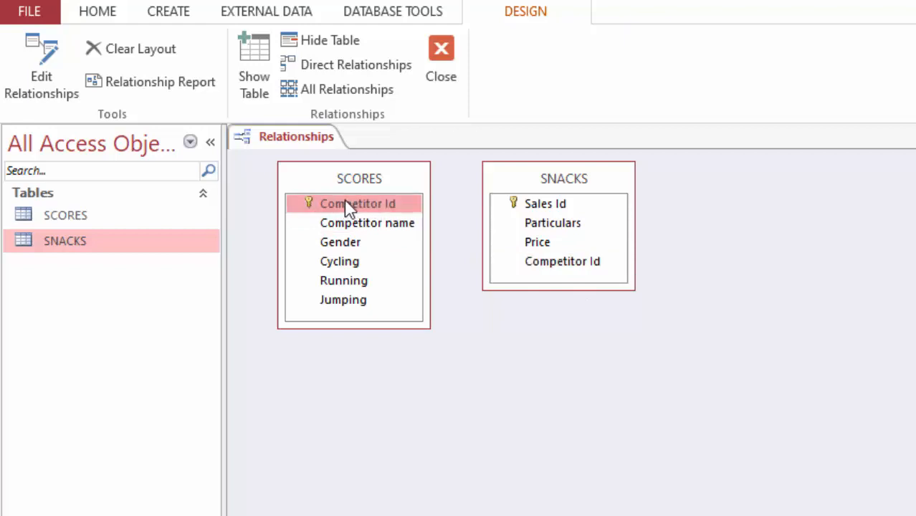
{"action": "left_click_drag", "start_coordinate": [346, 204], "coordinate": [576, 263]}
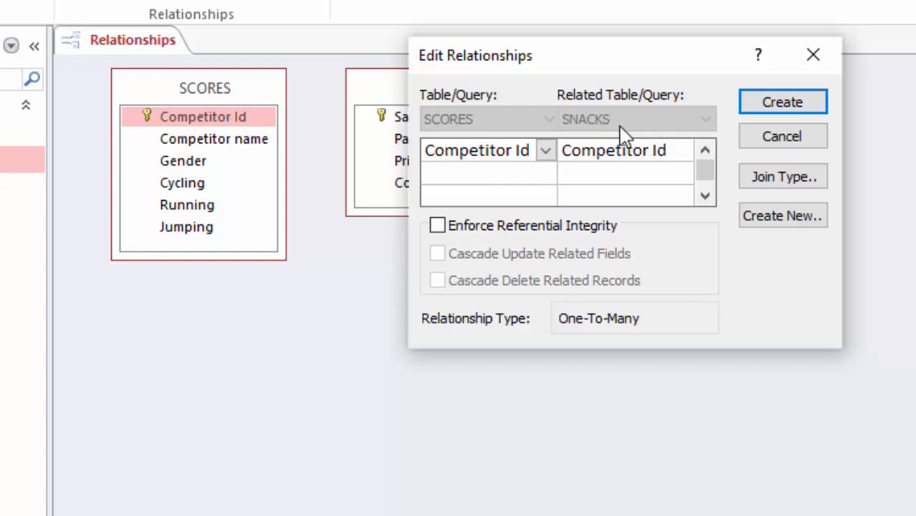
{"action": "left_click", "coordinate": [438, 226]}
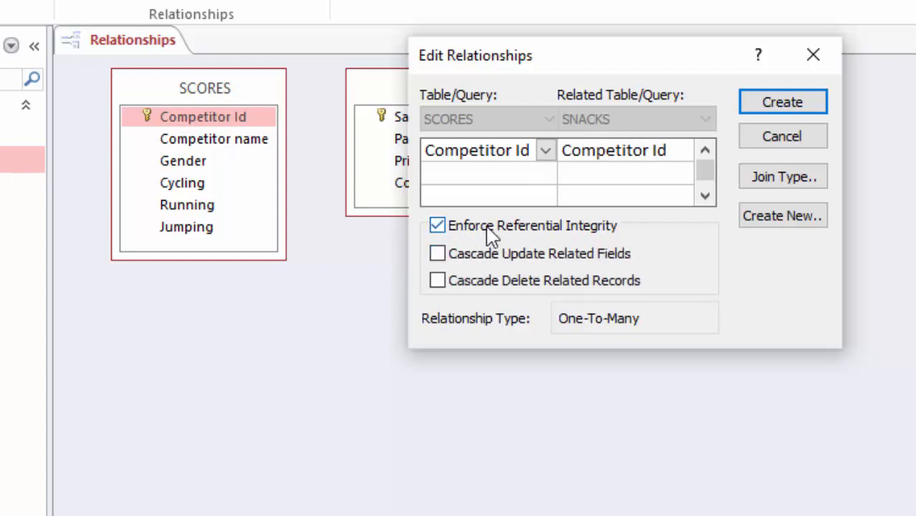
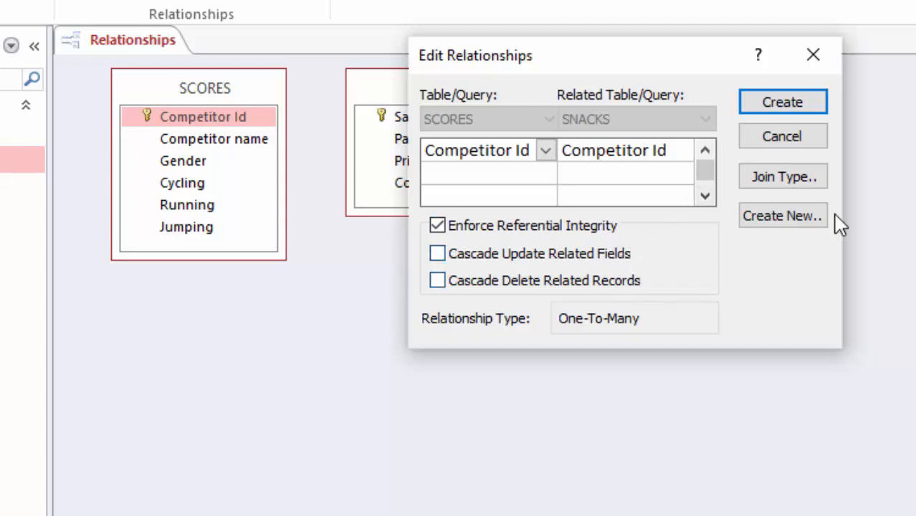
{"action": "left_click", "coordinate": [782, 113]}
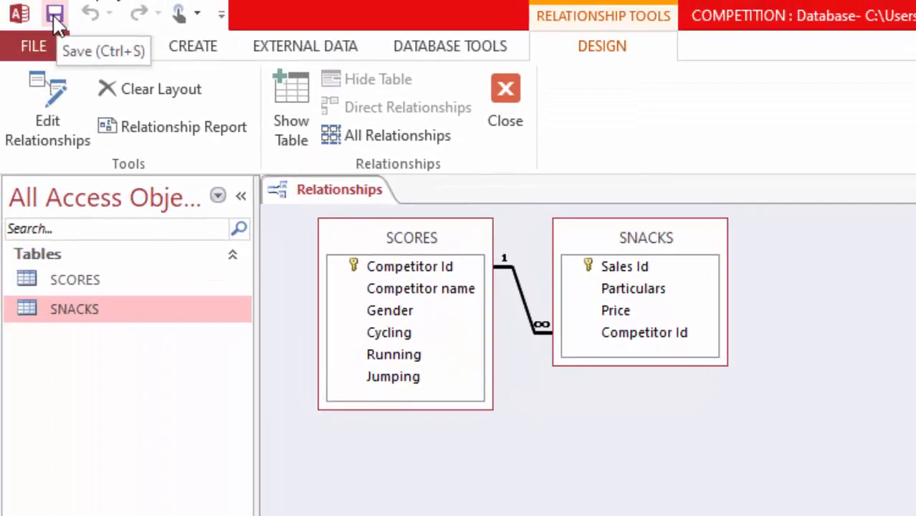
{"action": "left_click", "coordinate": [506, 90]}
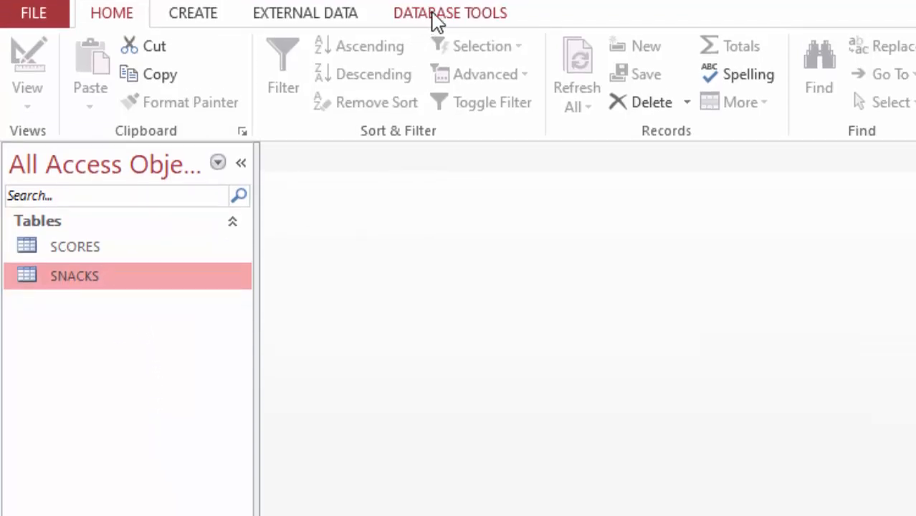
Reopen the Relationships window to check the link between SCORES and SNACKS, and close it again
{"action": "left_click", "coordinate": [434, 16]}
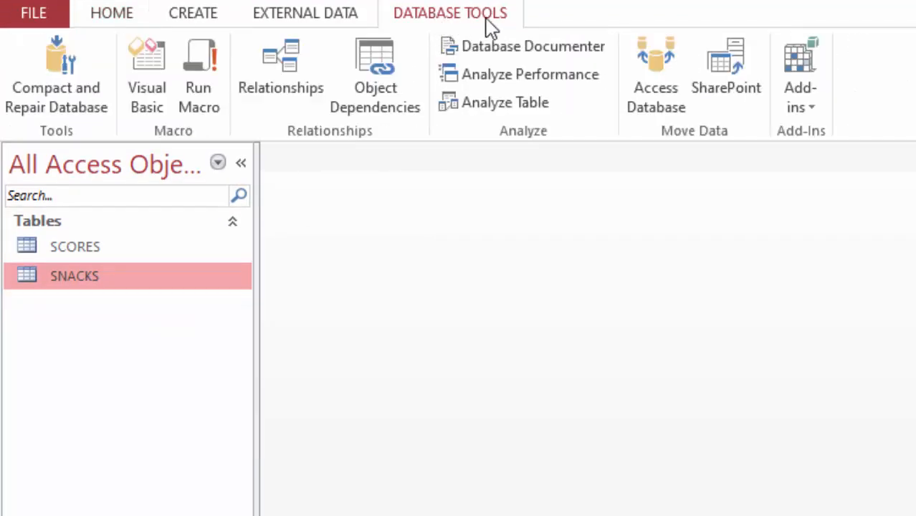
{"action": "left_click", "coordinate": [281, 87]}
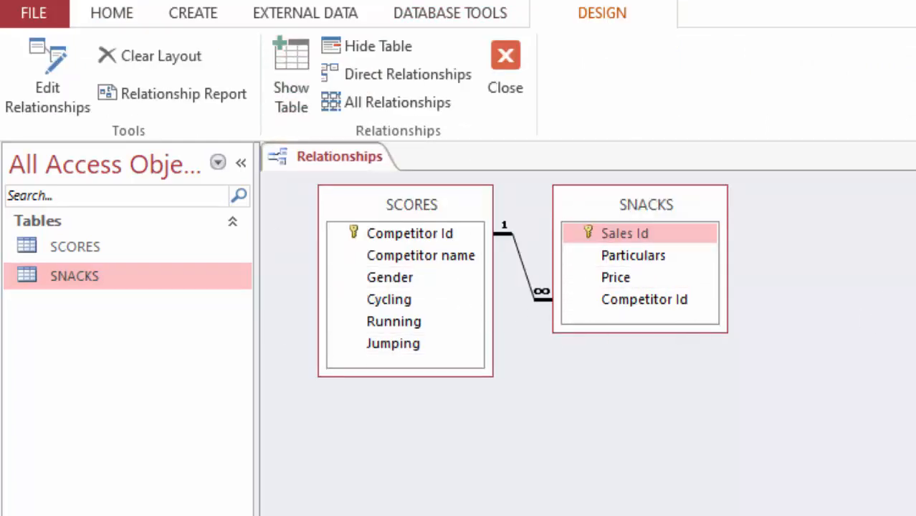
{"action": "key", "text": "ctrl+w"}
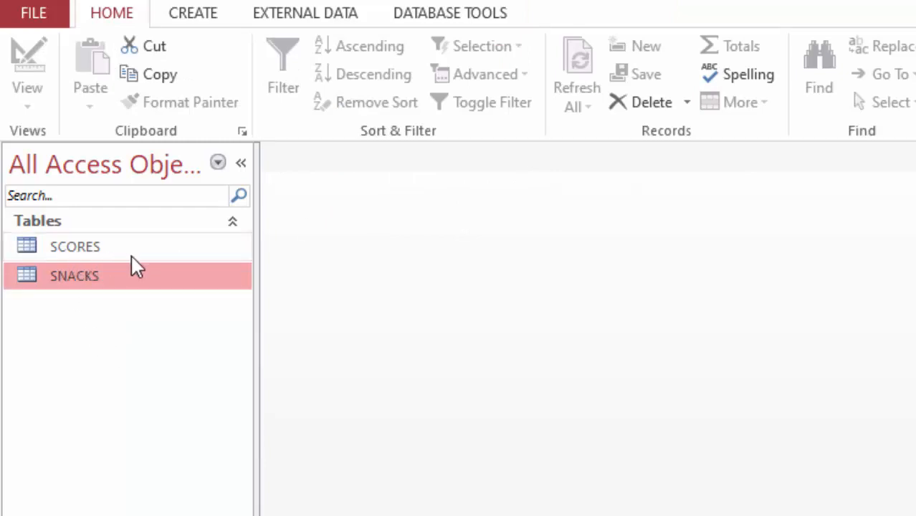
Open the SCORES table and examine the Cycling, Running and Jumping scores of competitor 101
{"action": "double_click", "coordinate": [87, 248]}
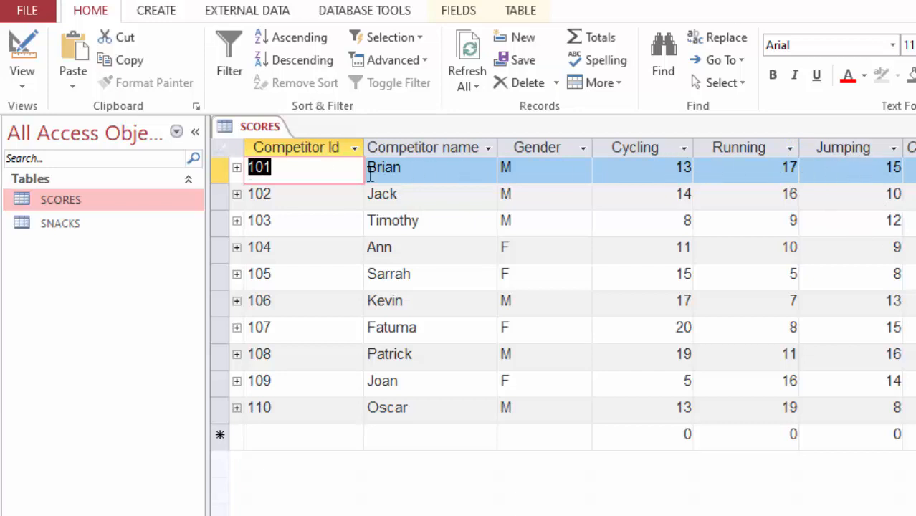
{"action": "left_click", "coordinate": [674, 167]}
{"action": "left_click", "coordinate": [755, 168]}
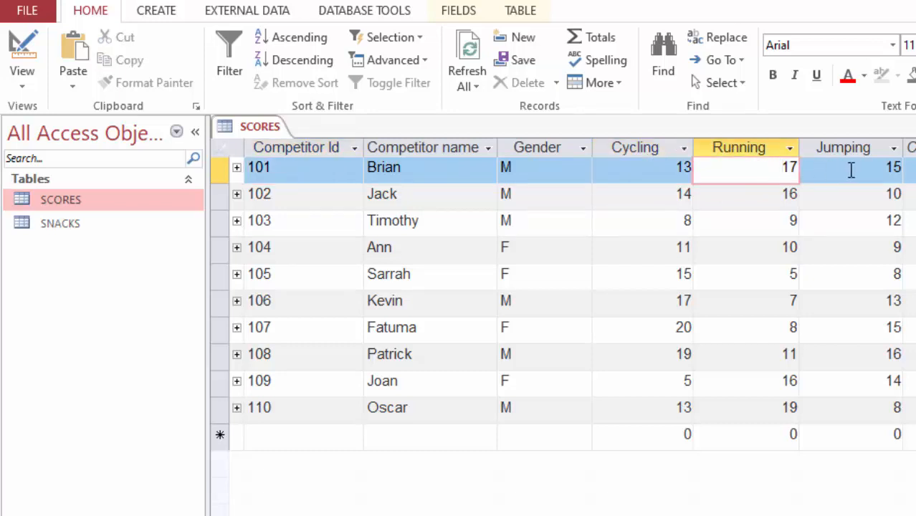
{"action": "left_click", "coordinate": [851, 169]}
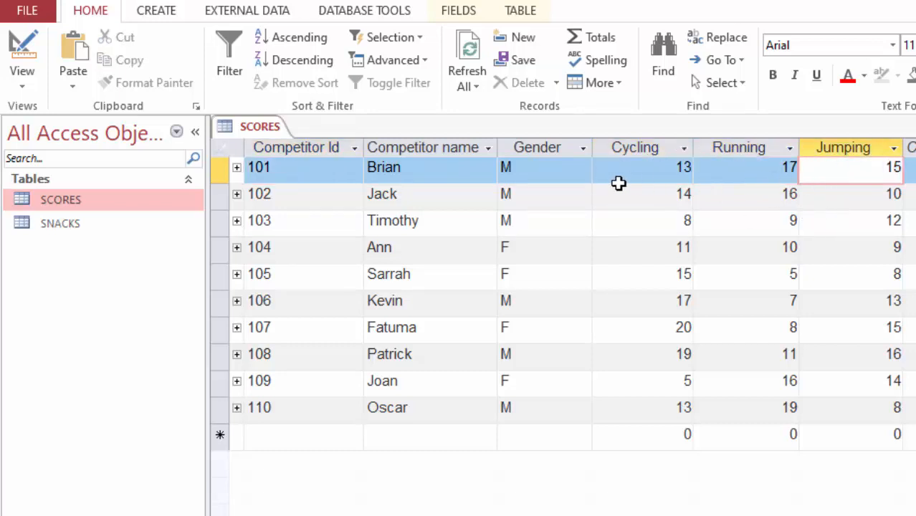
{"action": "left_click", "coordinate": [759, 169]}
{"action": "left_click", "coordinate": [828, 170]}
{"action": "left_click", "coordinate": [742, 170]}
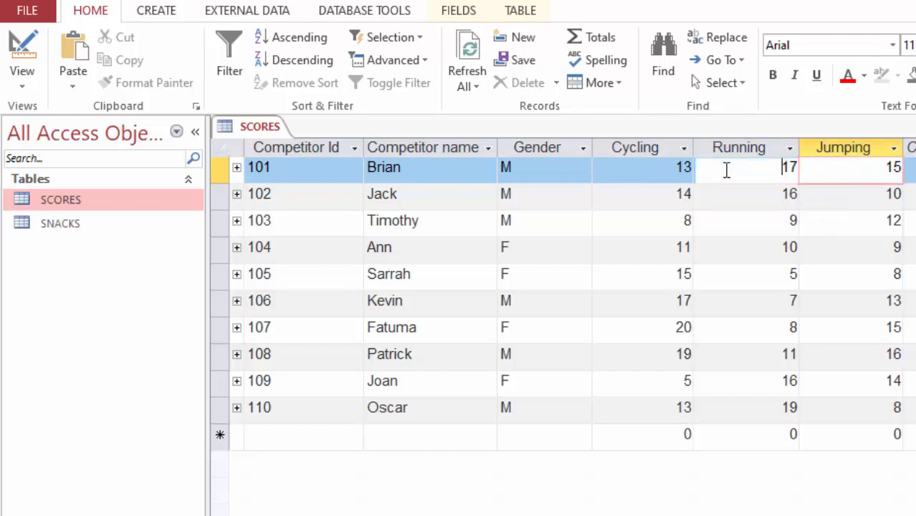
Look over the first competitor's Gender, Cycling, Running and Jumping values and close the SCORES table
{"action": "left_click", "coordinate": [646, 175]}
{"action": "left_click", "coordinate": [574, 174]}
{"action": "left_click", "coordinate": [642, 174]}
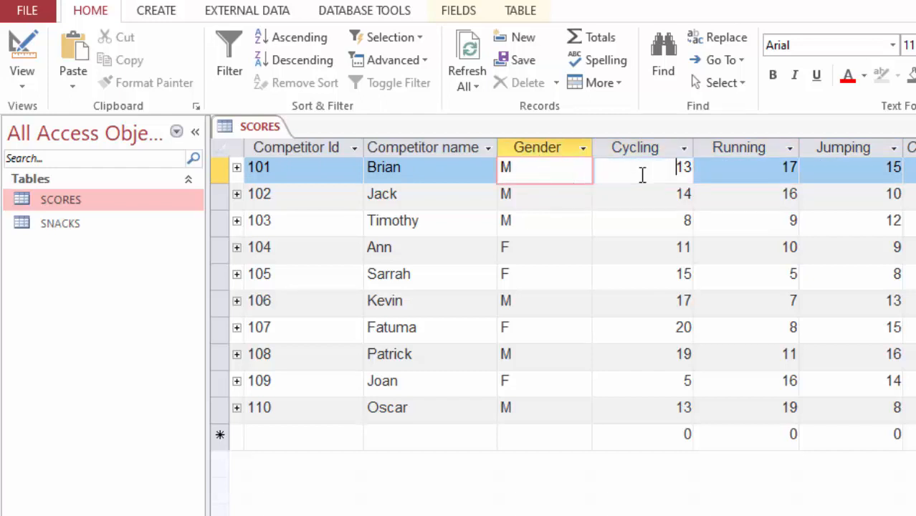
{"action": "left_click", "coordinate": [736, 175]}
{"action": "left_click", "coordinate": [836, 176]}
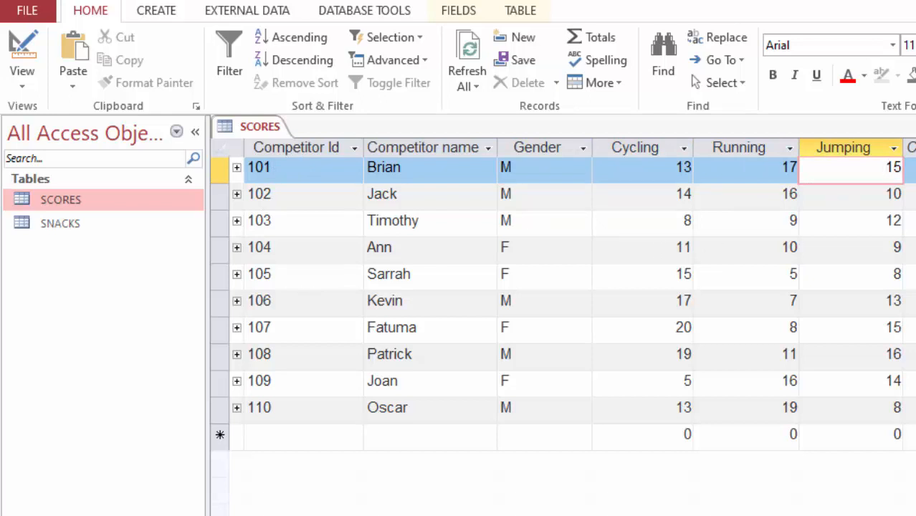
{"action": "left_click", "coordinate": [915, 127]}
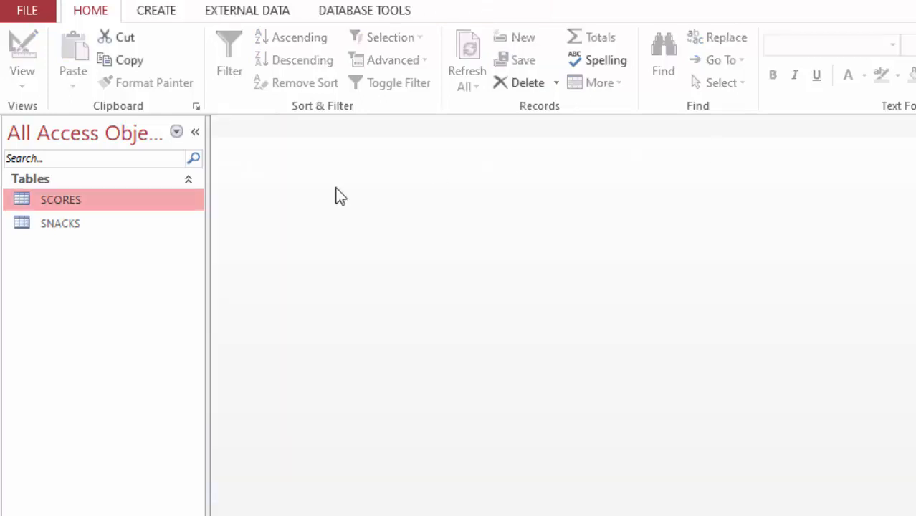
Create a new query in design view with the SCORES table as its only source
{"action": "left_click", "coordinate": [154, 18]}
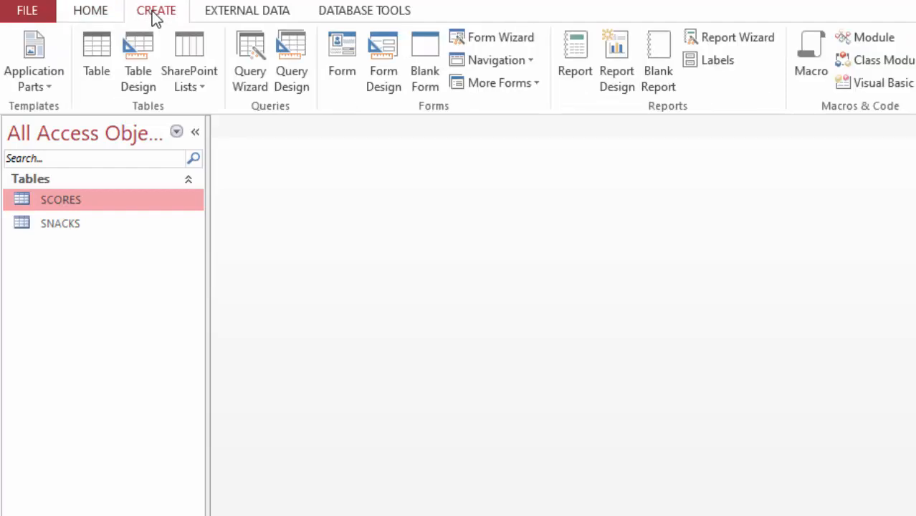
{"action": "left_click", "coordinate": [293, 68]}
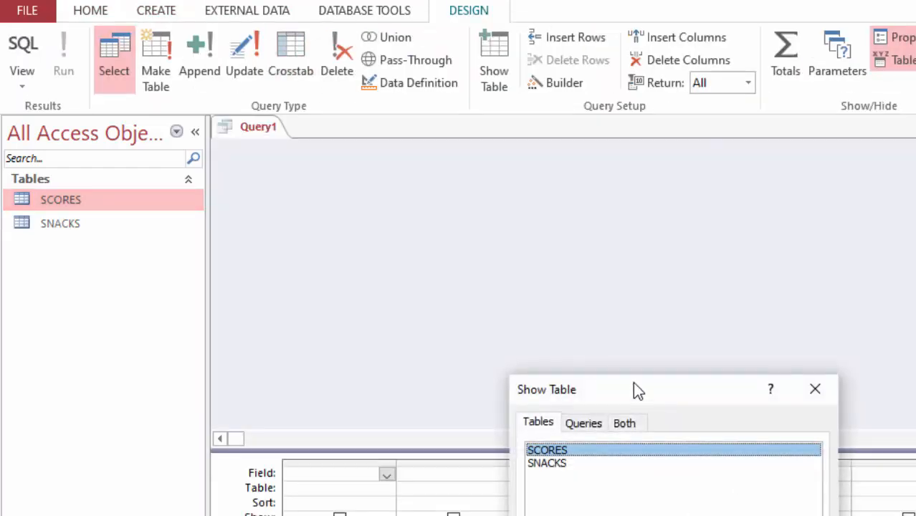
{"action": "left_click_drag", "start_coordinate": [634, 389], "coordinate": [602, 133]}
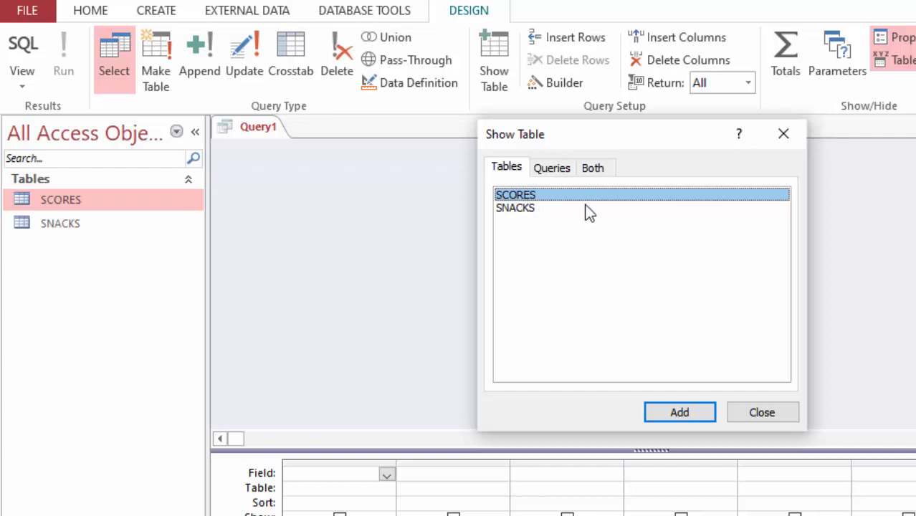
{"action": "left_click", "coordinate": [677, 413]}
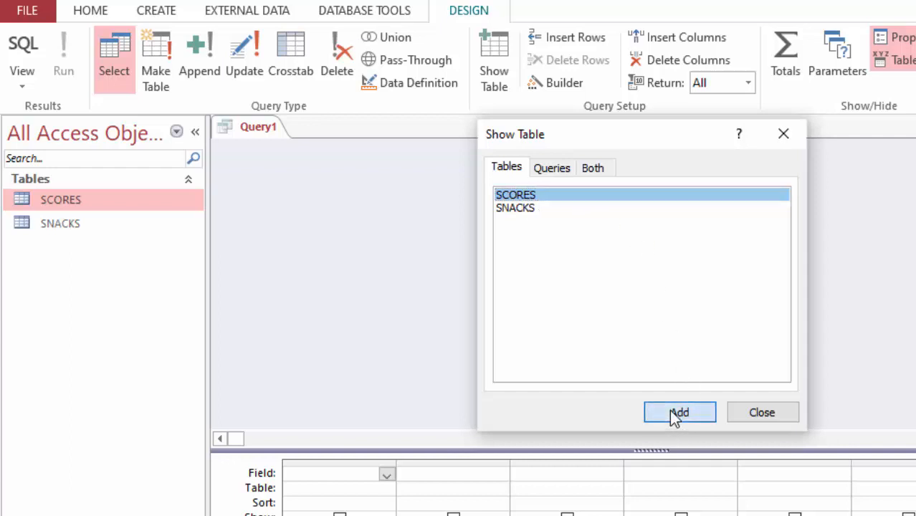
{"action": "left_click", "coordinate": [762, 414]}
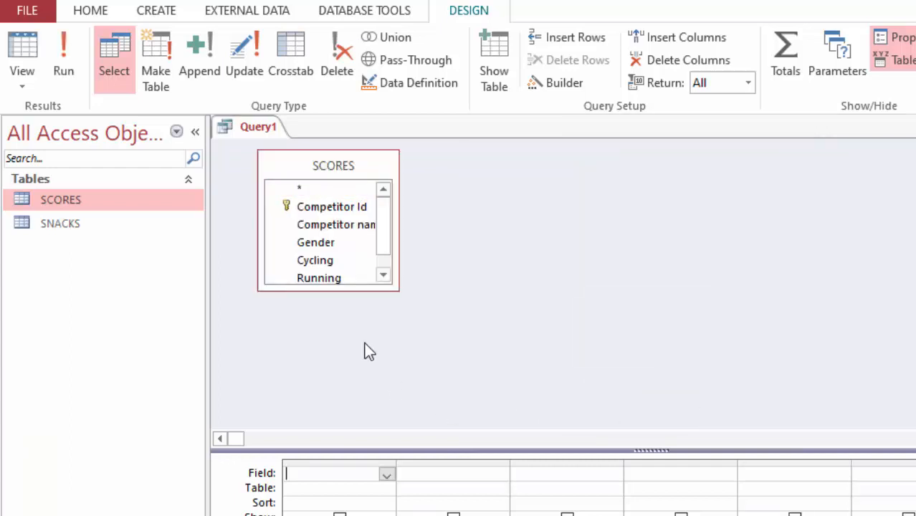
Enlarge the SCORES field list to fit all its fields and raise the divider above the query design grid
{"action": "left_click_drag", "start_coordinate": [353, 289], "coordinate": [354, 314]}
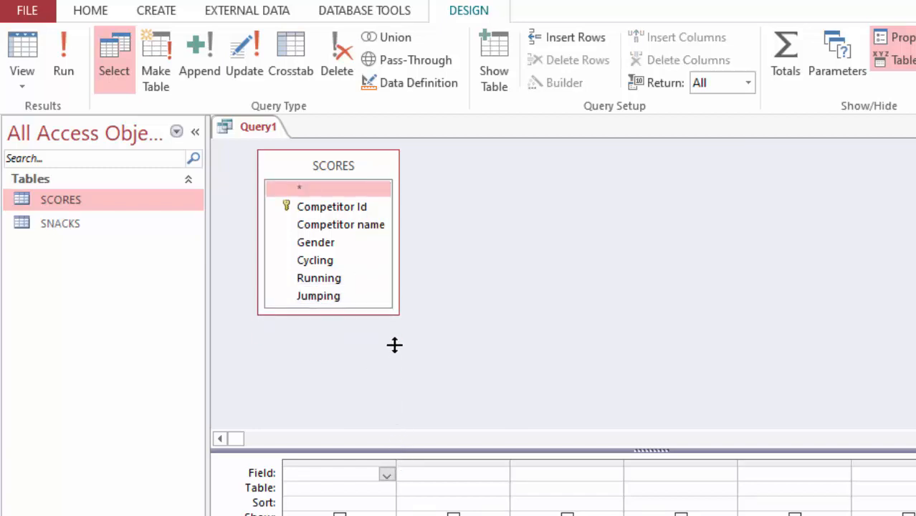
{"action": "left_click_drag", "start_coordinate": [395, 330], "coordinate": [396, 333]}
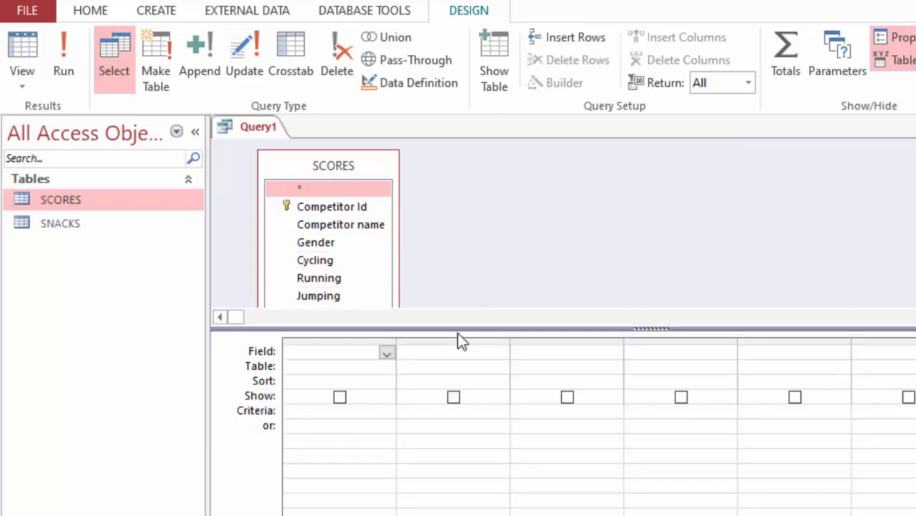
{"action": "left_click_drag", "start_coordinate": [458, 328], "coordinate": [457, 353]}
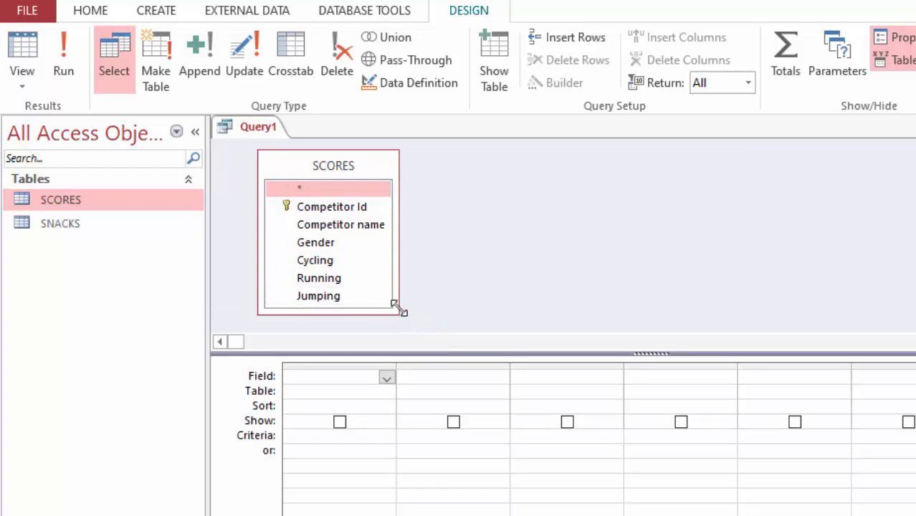
Add the Competitor Id, Competitor name, Gender, Cycling, Running and Jumping fields from SCORES to the query grid
{"action": "double_click", "coordinate": [337, 211]}
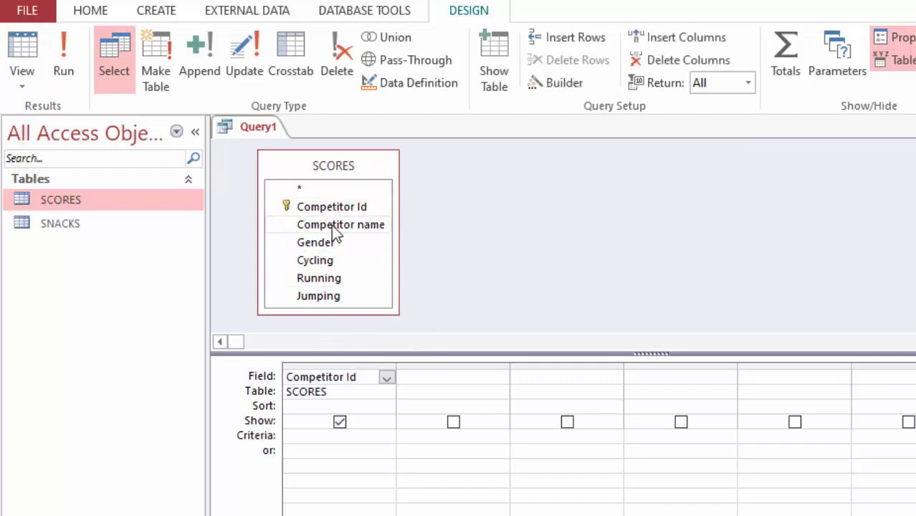
{"action": "double_click", "coordinate": [332, 227]}
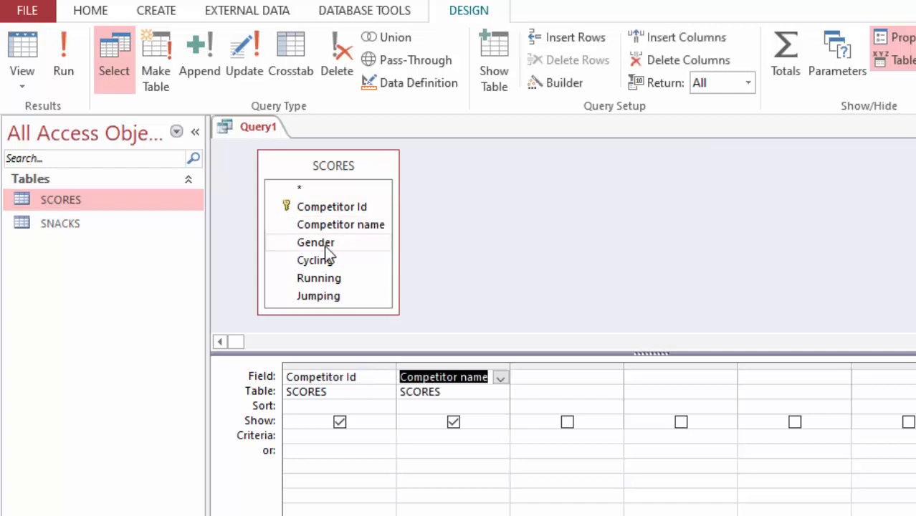
{"action": "left_click", "coordinate": [324, 245]}
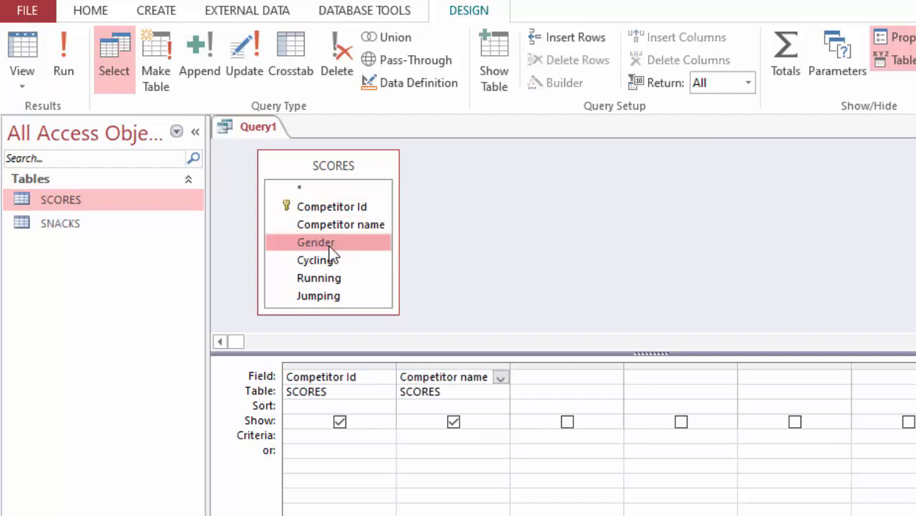
{"action": "double_click", "coordinate": [329, 247]}
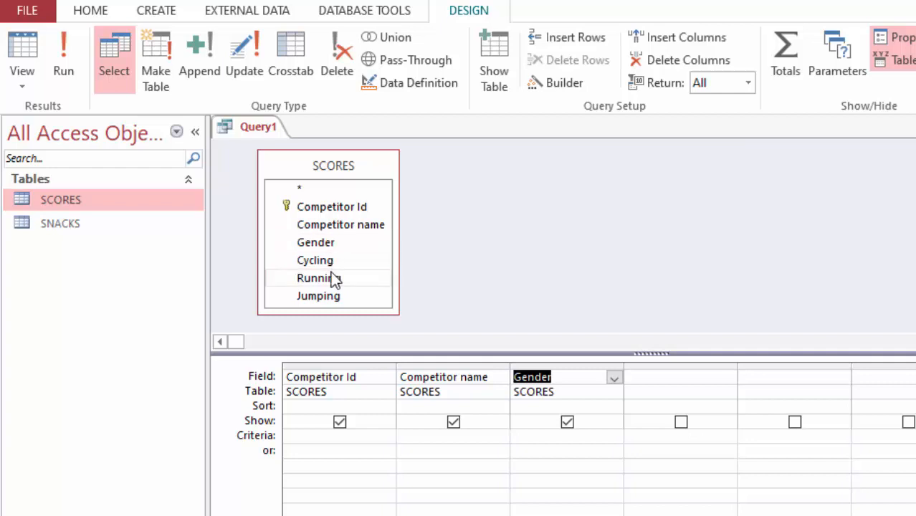
{"action": "double_click", "coordinate": [329, 262]}
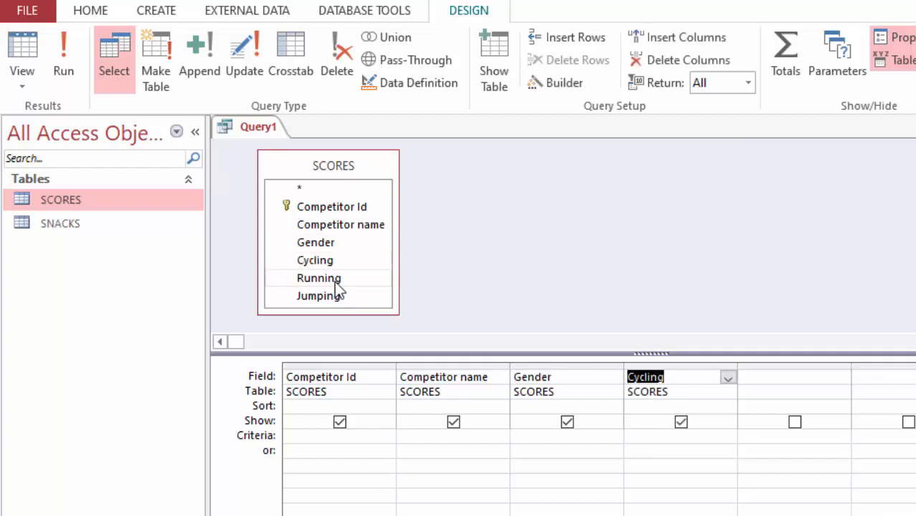
{"action": "double_click", "coordinate": [335, 282]}
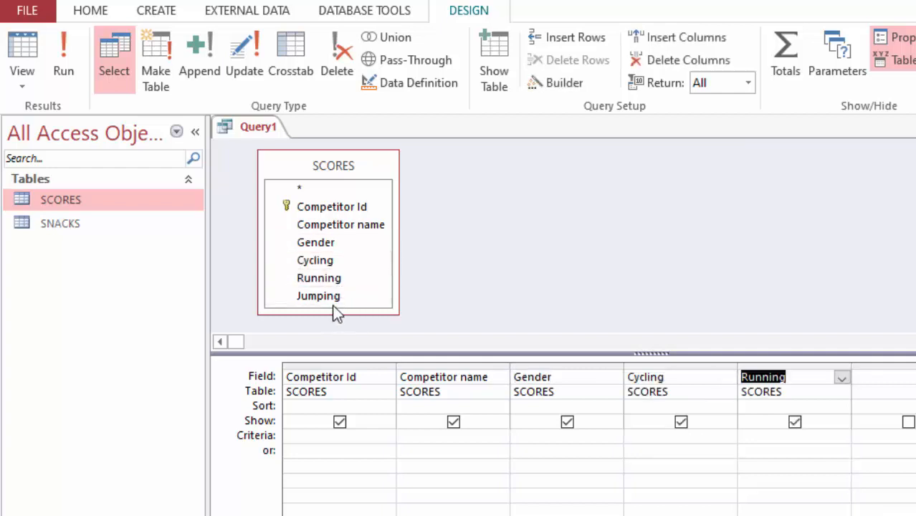
{"action": "double_click", "coordinate": [334, 298]}
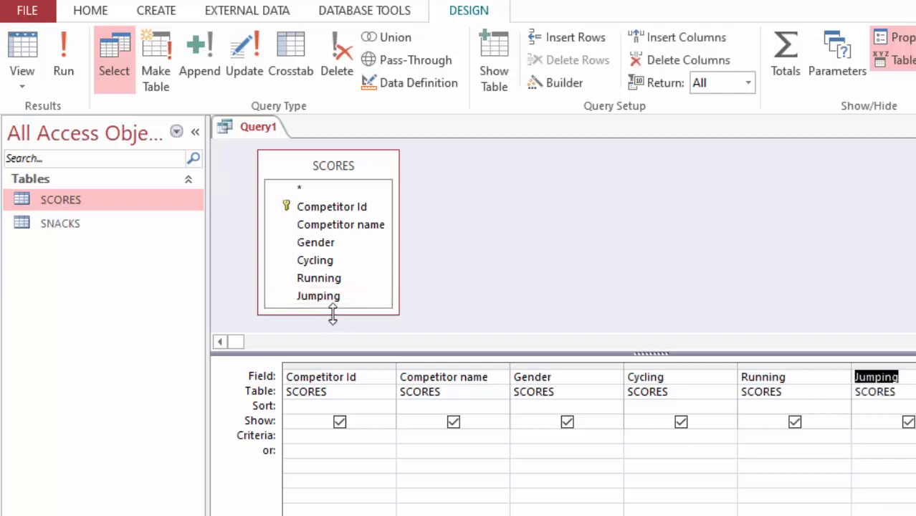
Make the SCORES field list slightly taller and collapse the navigation pane to widen the query design area
{"action": "left_click_drag", "start_coordinate": [334, 314], "coordinate": [334, 321]}
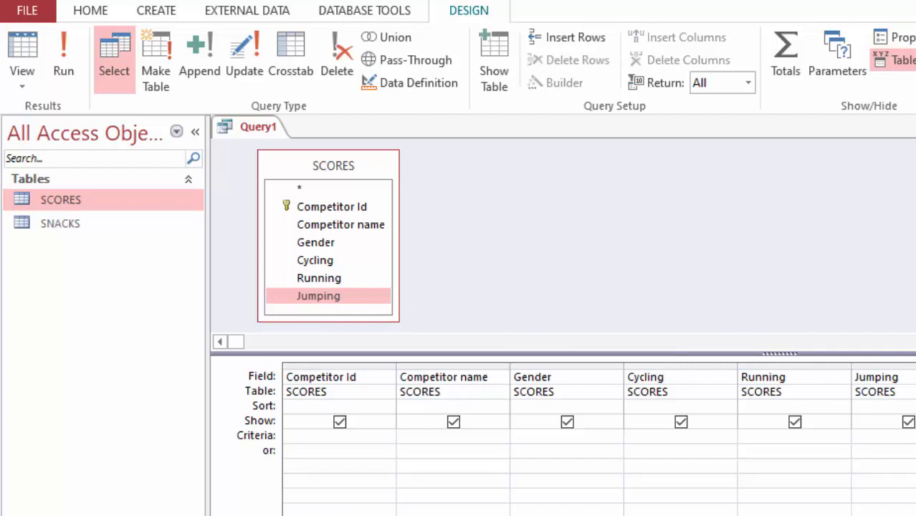
{"action": "left_click", "coordinate": [196, 136]}
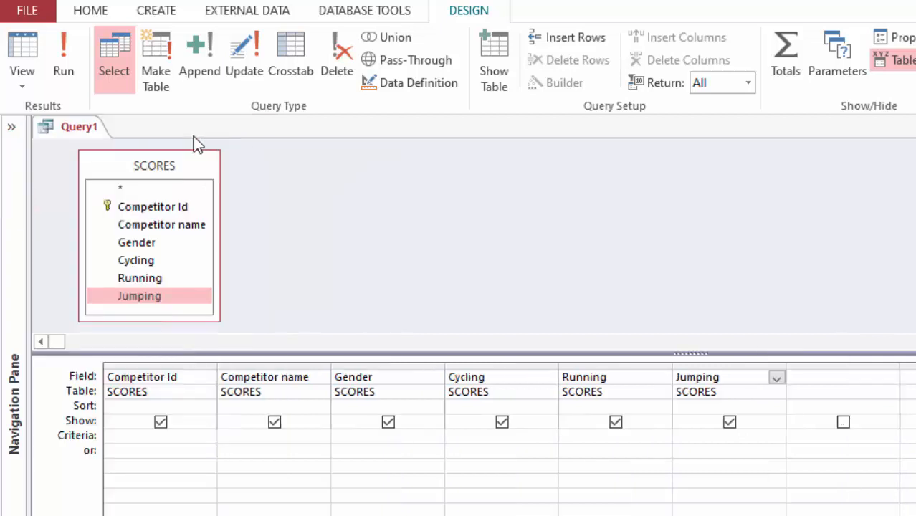
{"action": "left_click", "coordinate": [11, 127]}
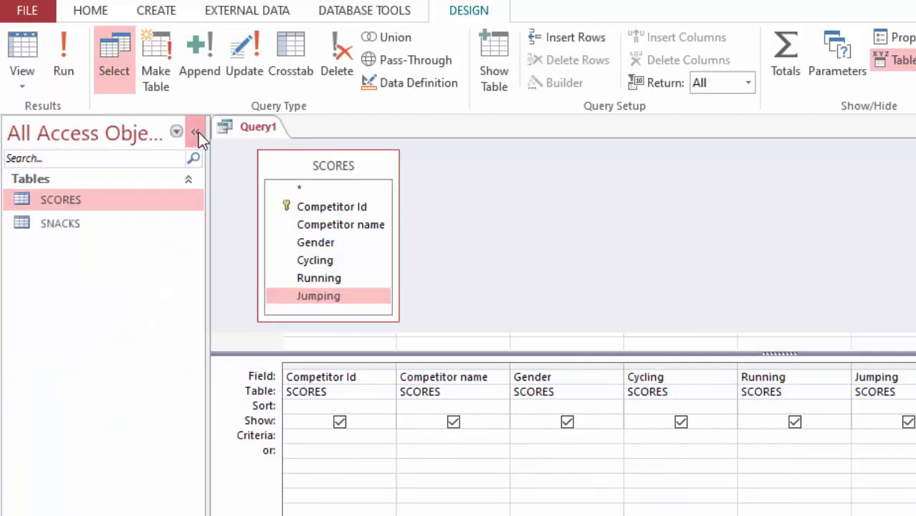
{"action": "left_click", "coordinate": [198, 134]}
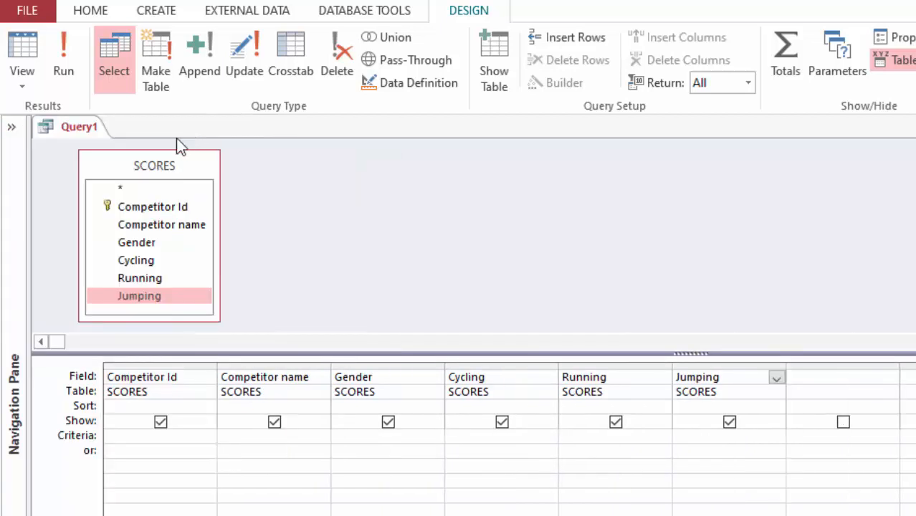
Add the calculated field Total:Cycling+Running+Jumping in the empty column after Jumping, using the Zoom editor
{"action": "left_click", "coordinate": [805, 380]}
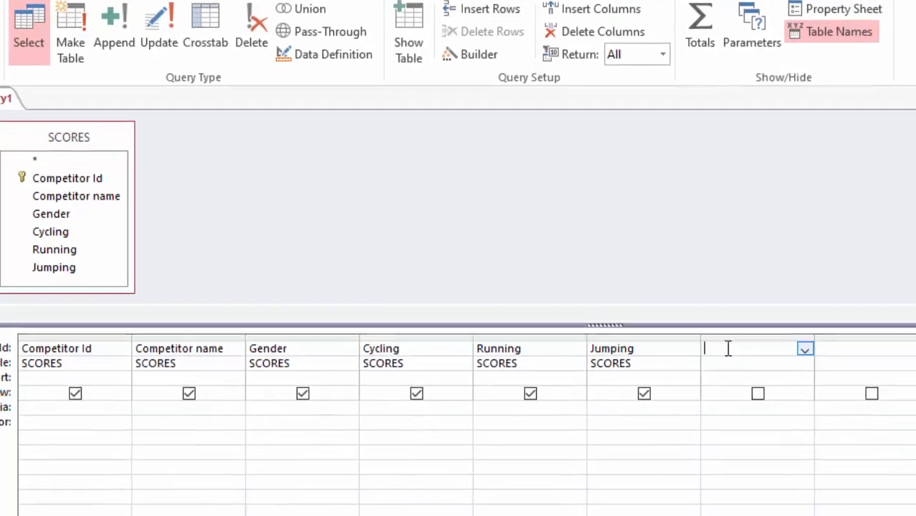
{"action": "right_click", "coordinate": [661, 327]}
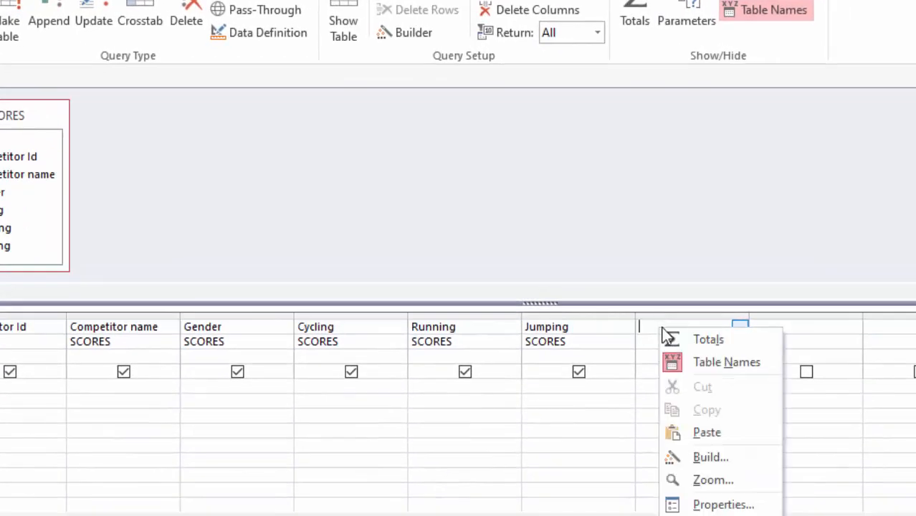
{"action": "left_click", "coordinate": [709, 482]}
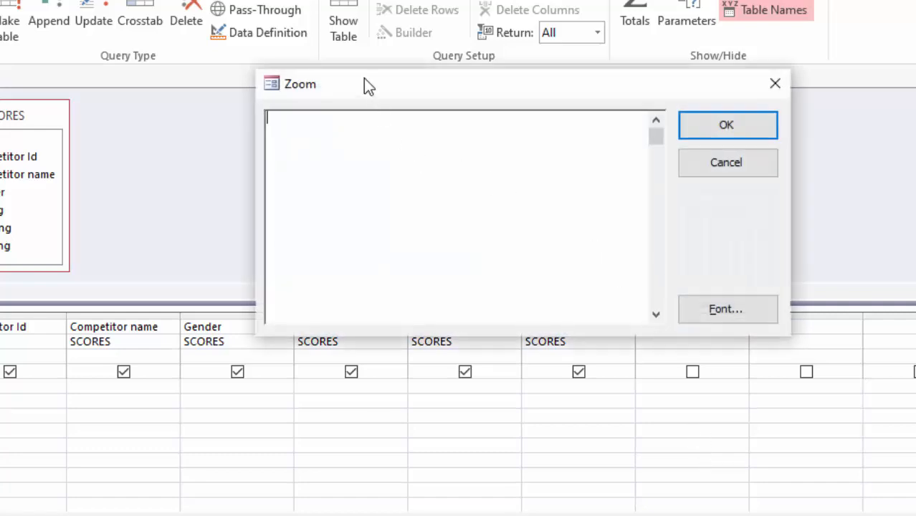
{"action": "left_click_drag", "start_coordinate": [364, 86], "coordinate": [198, 133]}
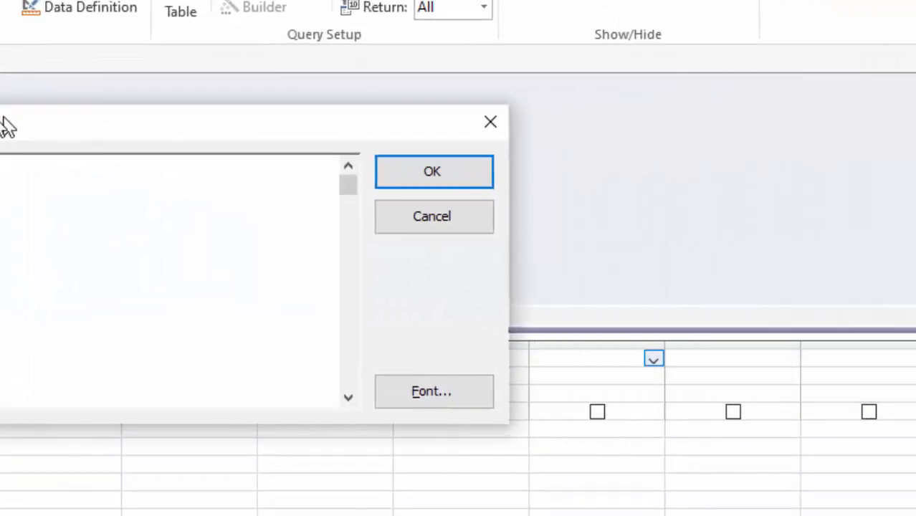
{"action": "left_click_drag", "start_coordinate": [7, 127], "coordinate": [45, 123]}
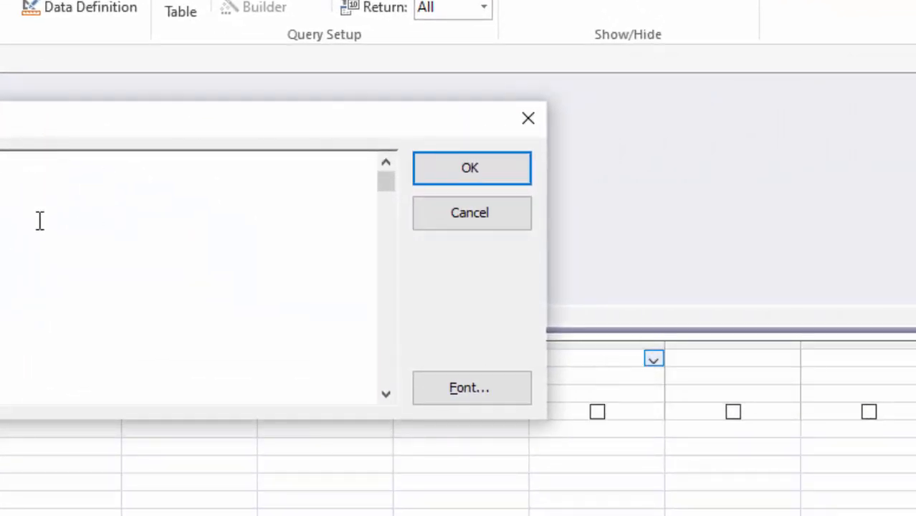
{"action": "left_click_drag", "start_coordinate": [299, 123], "coordinate": [122, 154]}
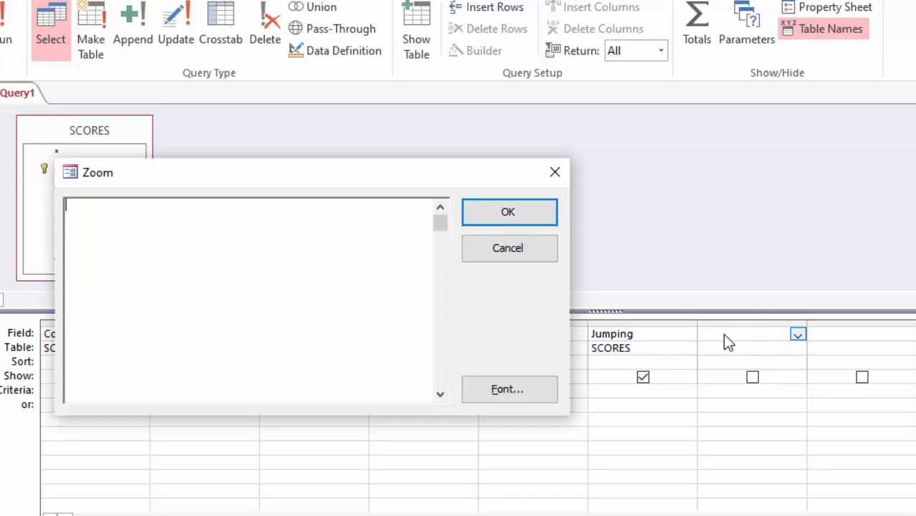
{"action": "left_click_drag", "start_coordinate": [279, 178], "coordinate": [537, 185]}
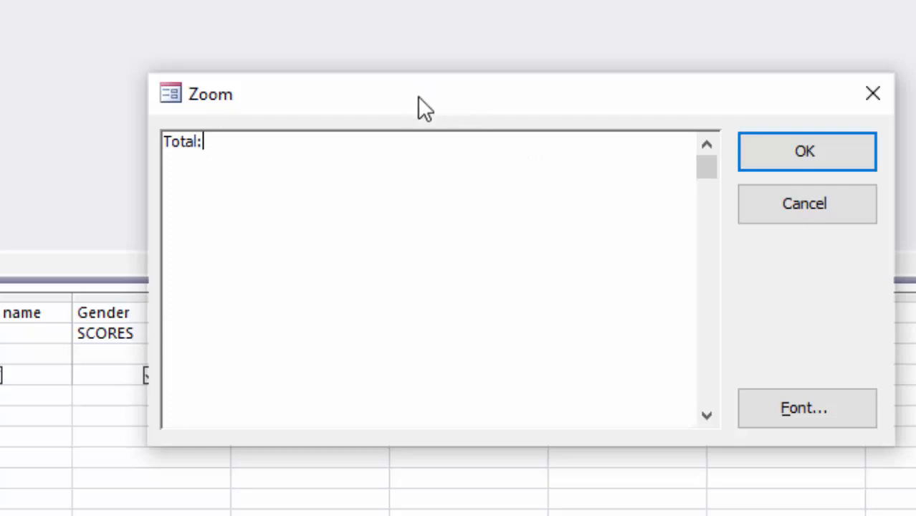
{"action": "left_click_drag", "start_coordinate": [412, 92], "coordinate": [515, 105]}
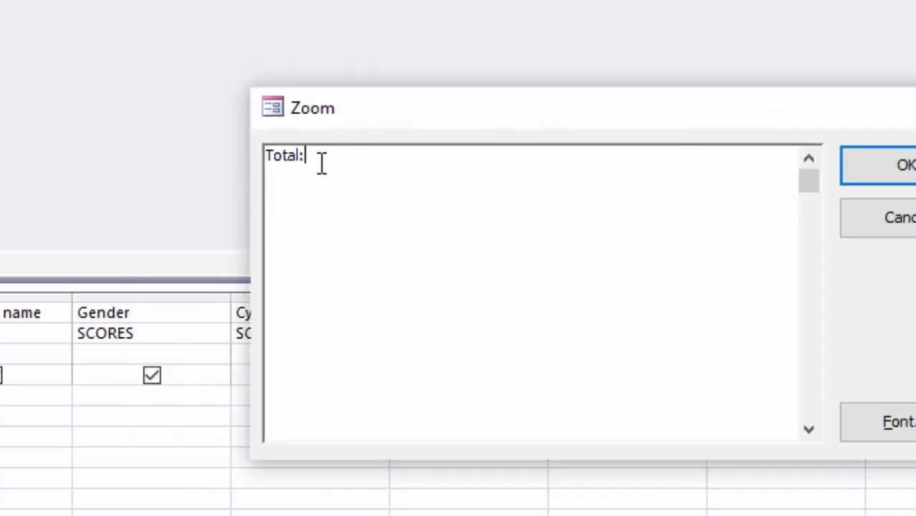
{"action": "left_click_drag", "start_coordinate": [440, 95], "coordinate": [325, 370]}
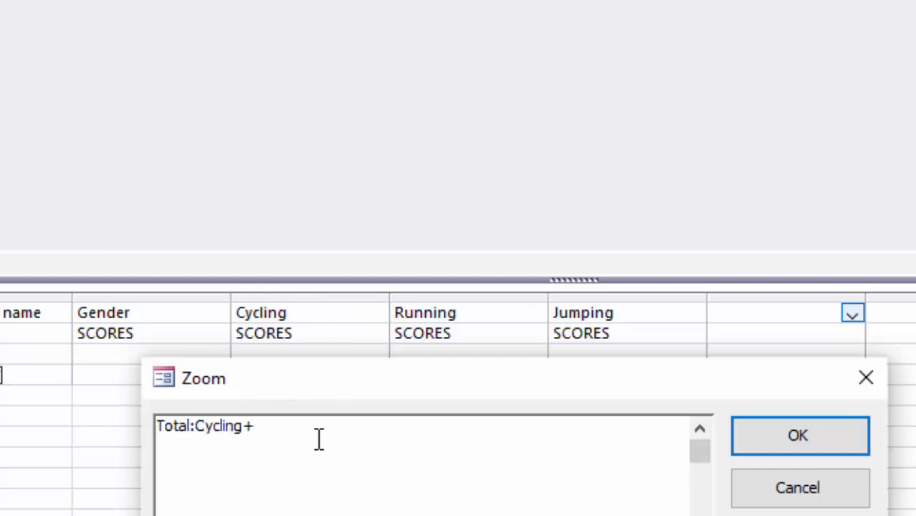
{"action": "type", "text": "Running+Jum"}
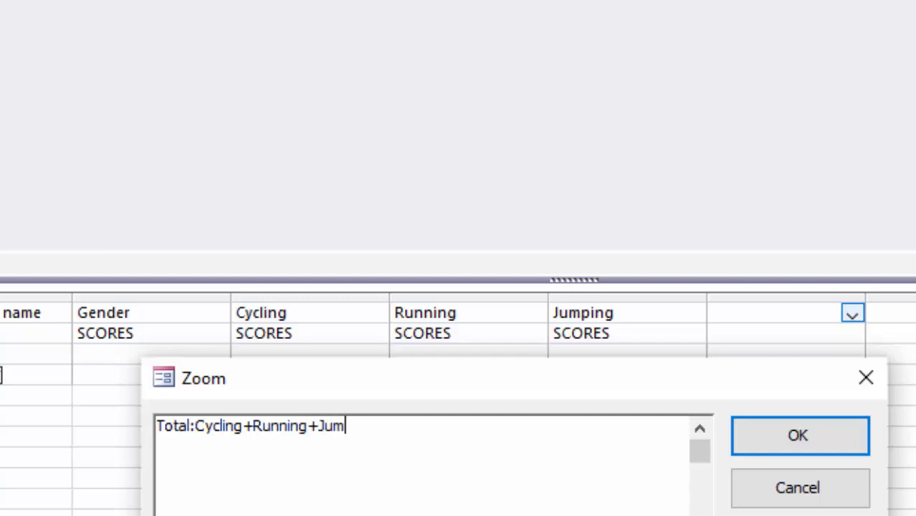
{"action": "type", "text": "ping"}
{"action": "left_click", "coordinate": [777, 437]}
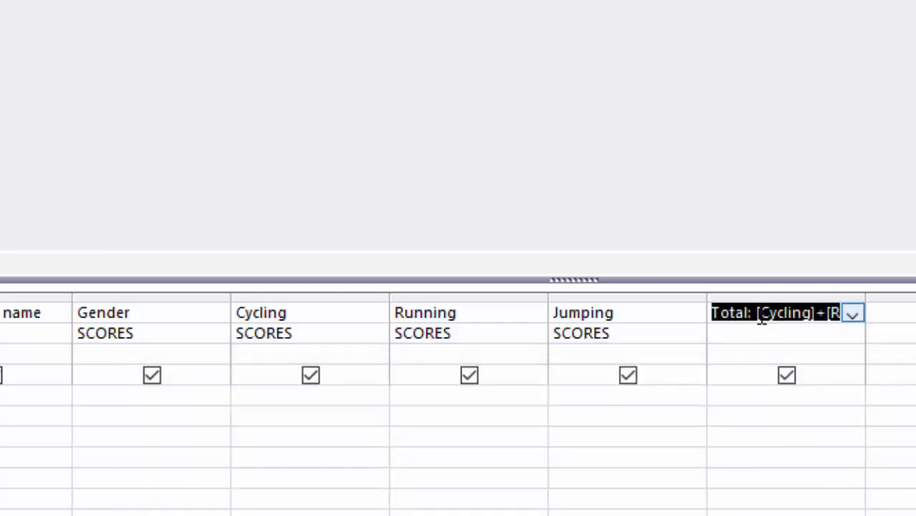
Add the calculated field Average:Total/3 in the empty column after Total, using the Zoom editor
{"action": "left_click", "coordinate": [905, 315]}
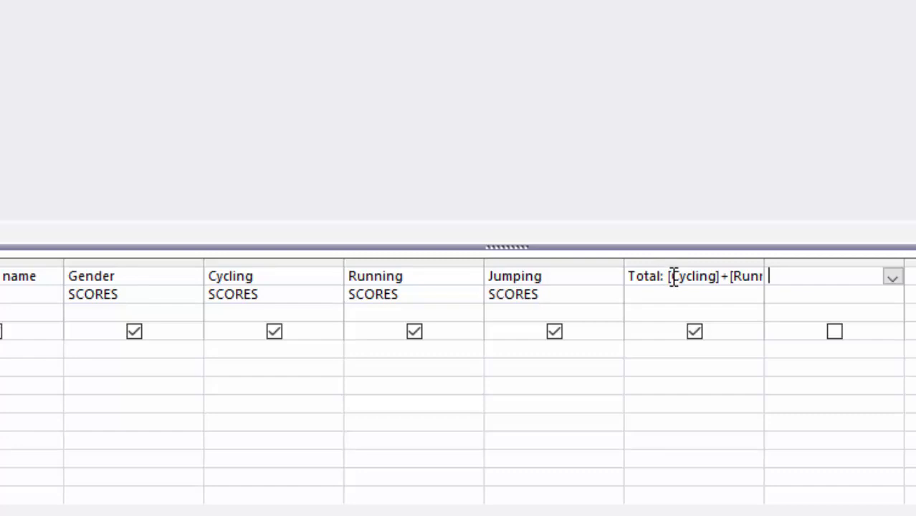
{"action": "right_click", "coordinate": [790, 276]}
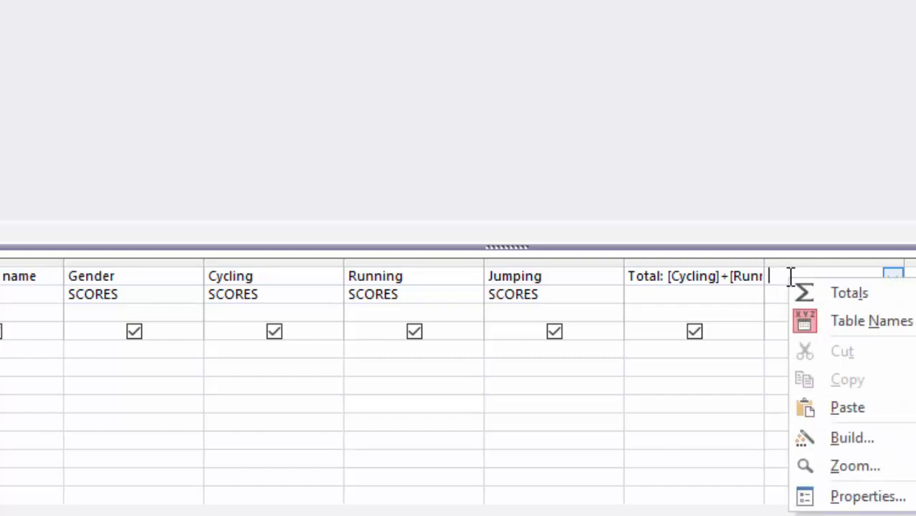
{"action": "left_click", "coordinate": [853, 467]}
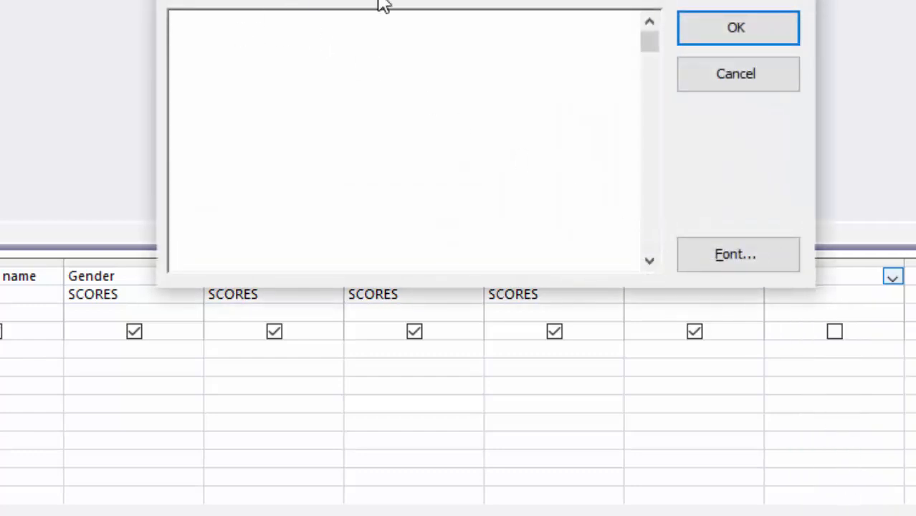
{"action": "left_click_drag", "start_coordinate": [384, 4], "coordinate": [590, 319]}
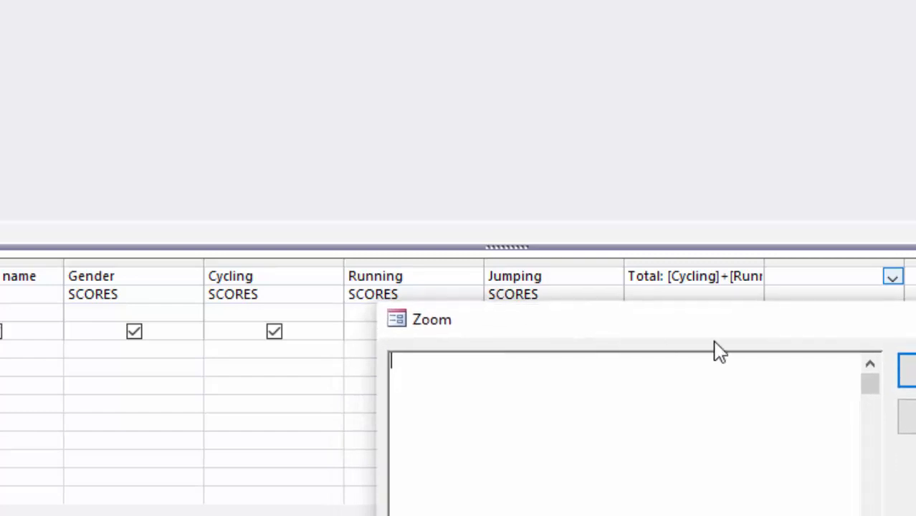
{"action": "type", "text": "Av"}
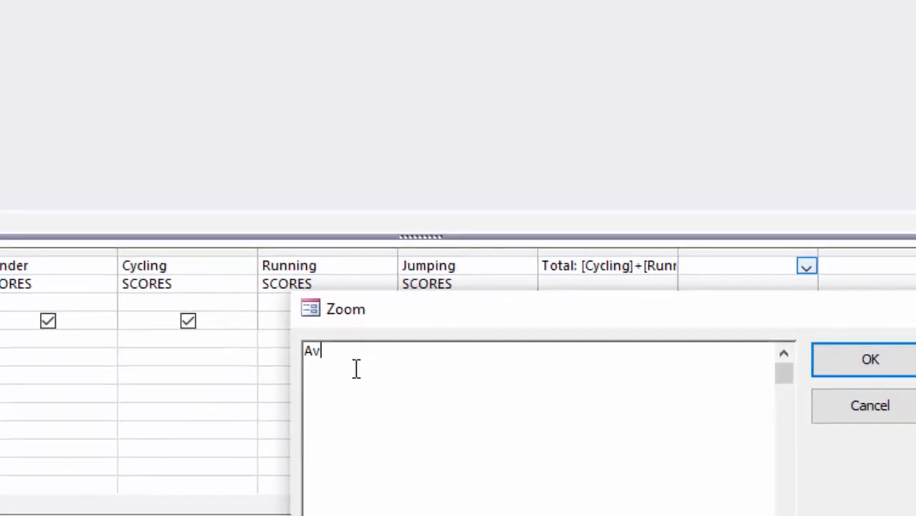
{"action": "type", "text": "erage:"}
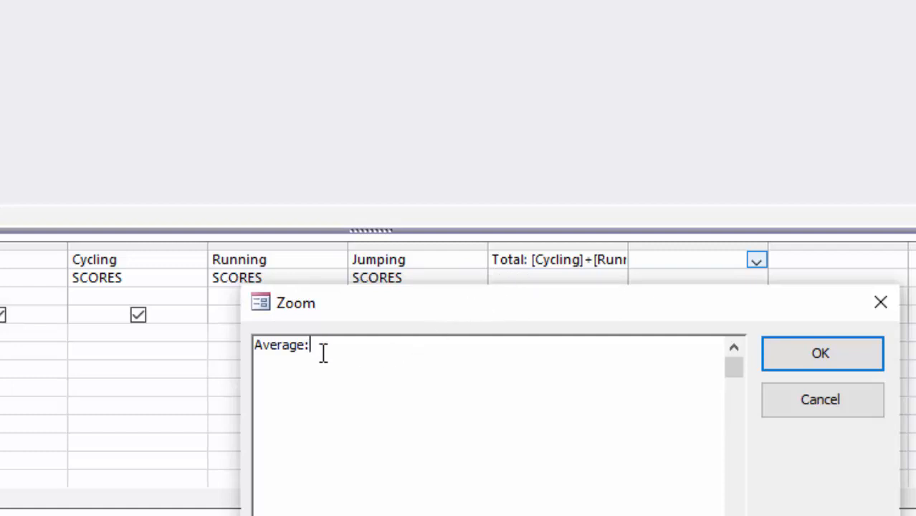
{"action": "double_click", "coordinate": [283, 348]}
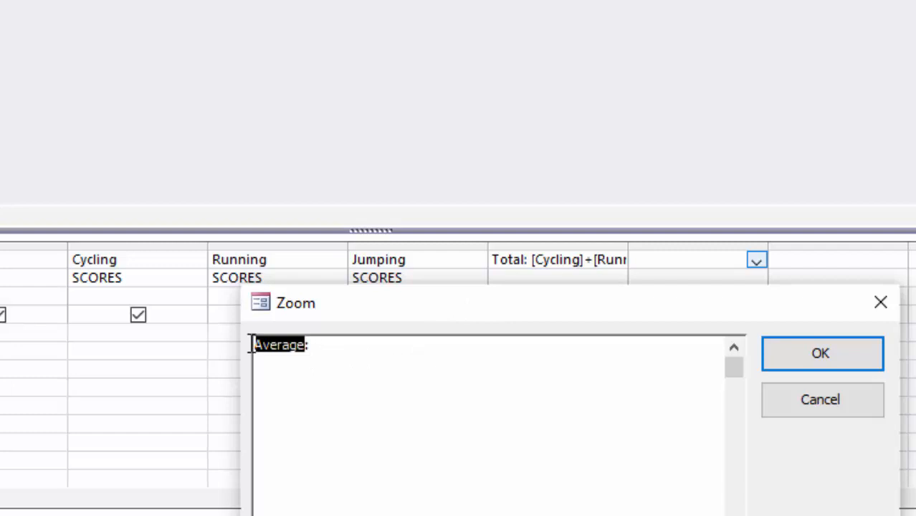
{"action": "left_click", "coordinate": [316, 347]}
{"action": "left_click_drag", "start_coordinate": [317, 346], "coordinate": [306, 349]}
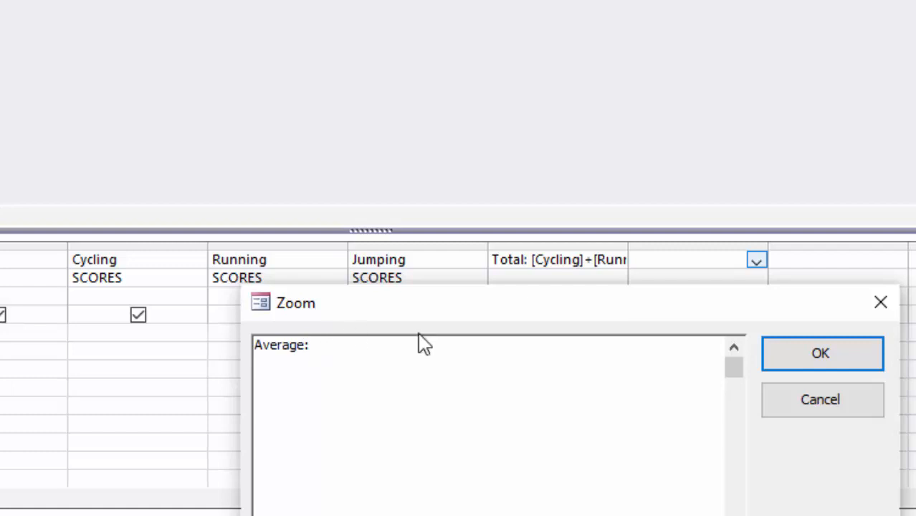
{"action": "type", "text": "Tot"}
{"action": "type", "text": "3"}
{"action": "left_click", "coordinate": [802, 362]}
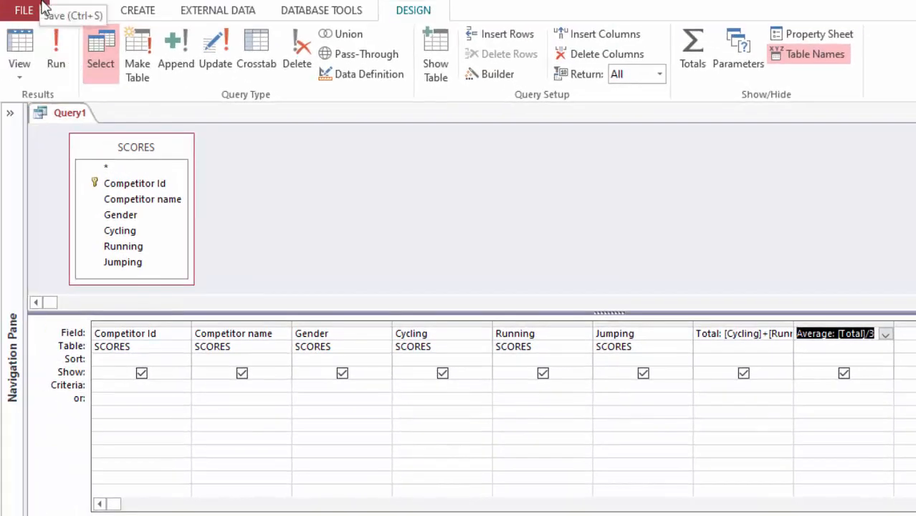
Run the query and widen the Average column until its values are fully displayed
{"action": "left_click", "coordinate": [56, 62]}
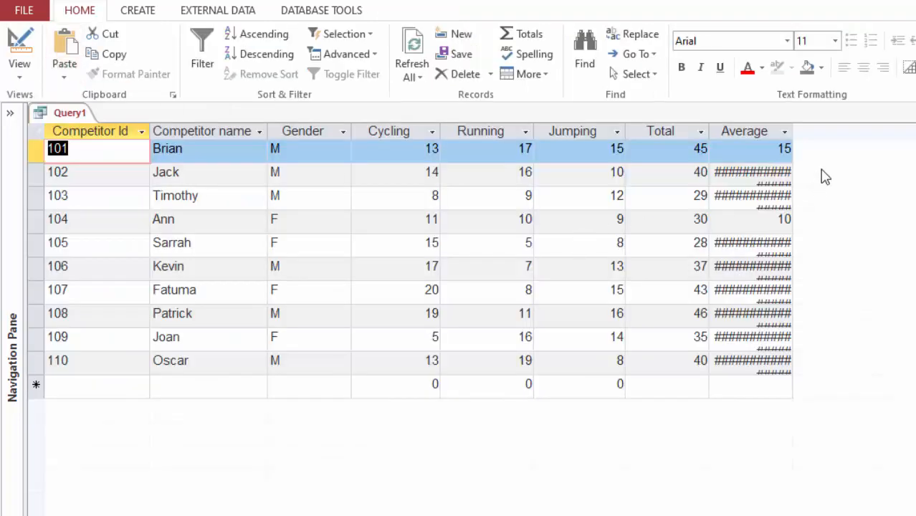
{"action": "left_click_drag", "start_coordinate": [794, 131], "coordinate": [882, 131]}
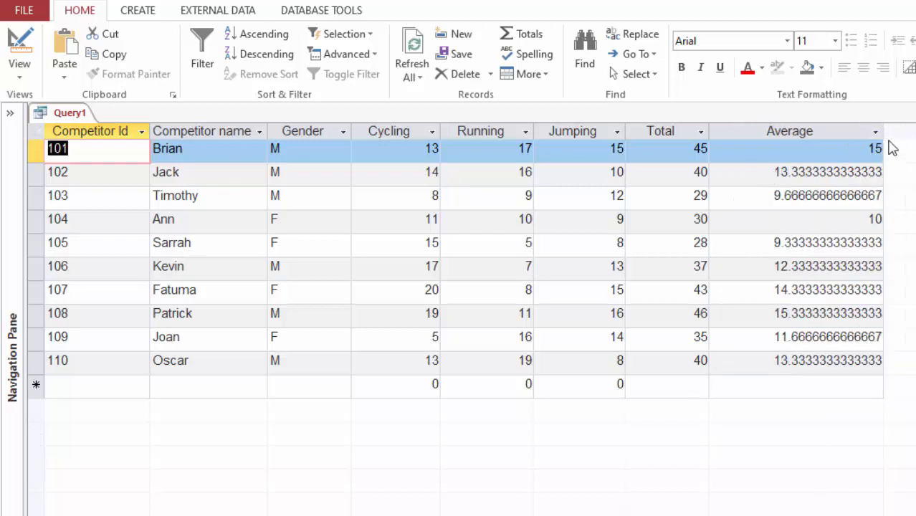
{"action": "left_click_drag", "start_coordinate": [885, 133], "coordinate": [897, 132]}
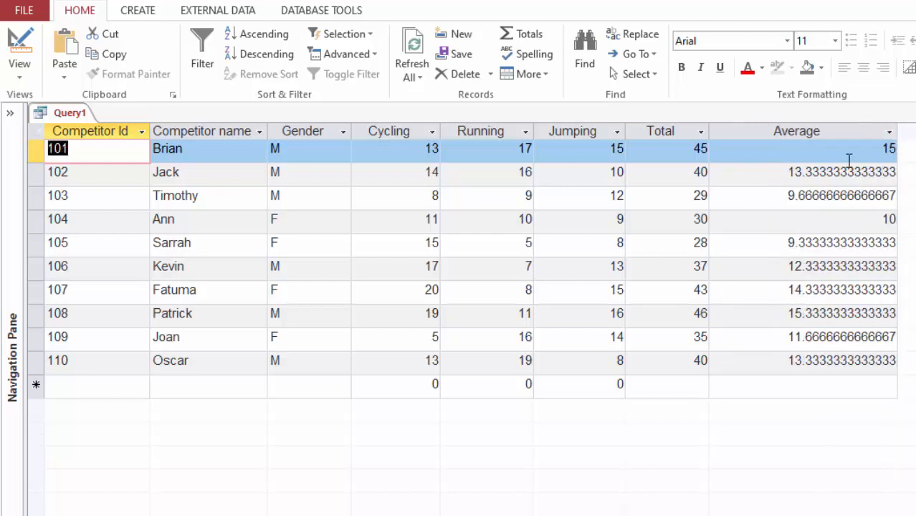
Examine the Total and Average results, comparing the first competitor's Cycling, Running and Jumping scores with the calculated values
{"action": "left_click", "coordinate": [567, 213]}
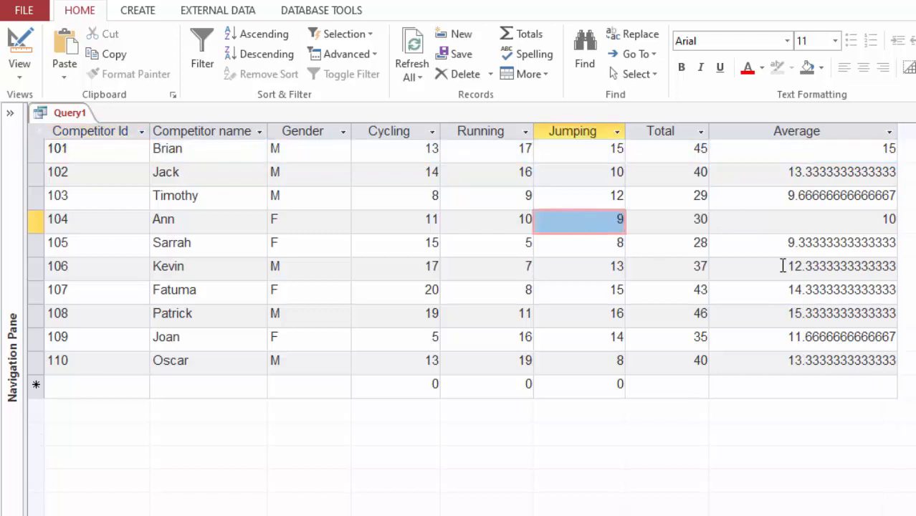
{"action": "left_click", "coordinate": [664, 312]}
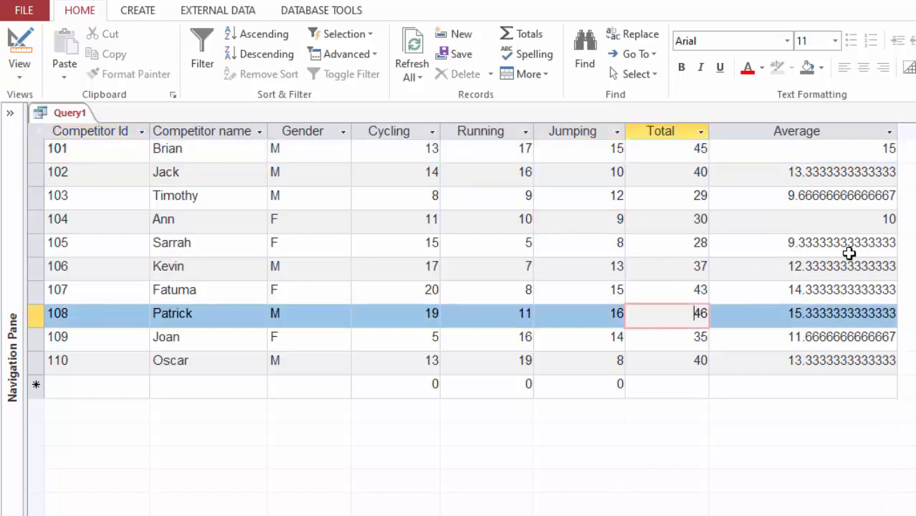
{"action": "left_click", "coordinate": [836, 361]}
{"action": "left_click", "coordinate": [829, 289]}
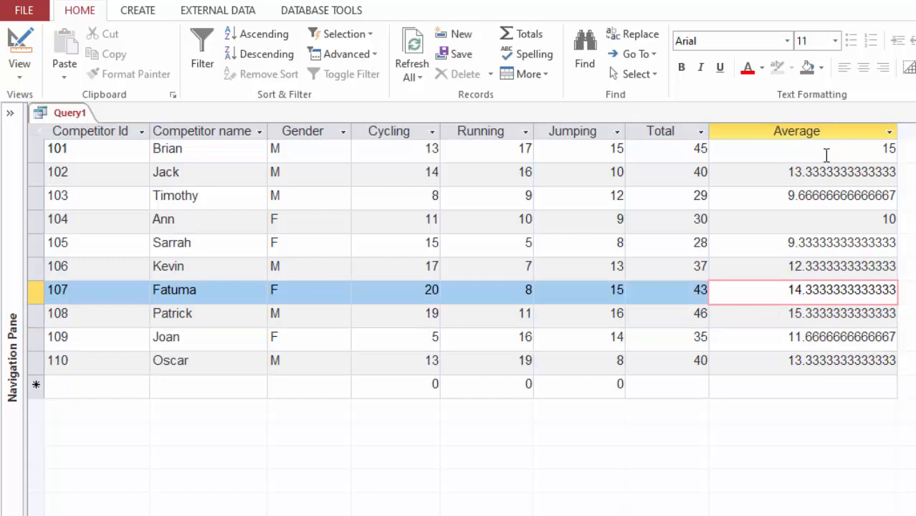
{"action": "left_click", "coordinate": [819, 177]}
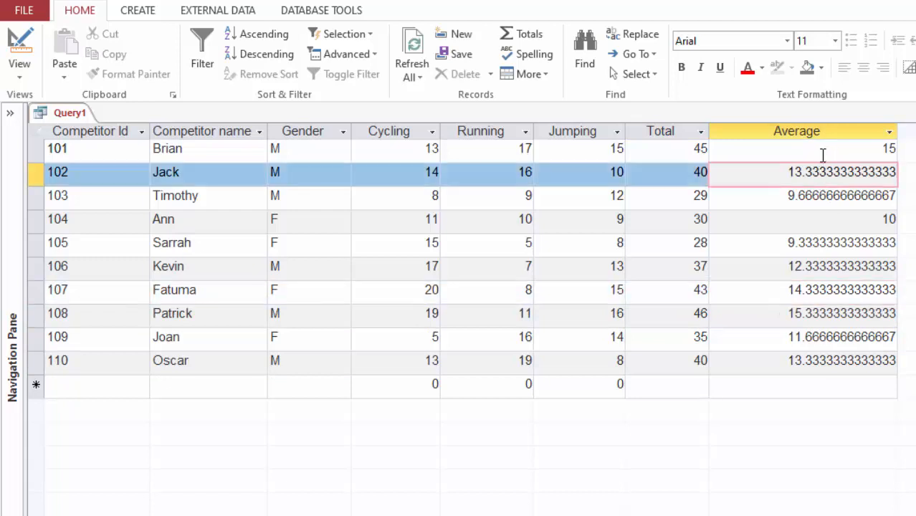
{"action": "left_click", "coordinate": [823, 154]}
{"action": "left_click", "coordinate": [818, 274]}
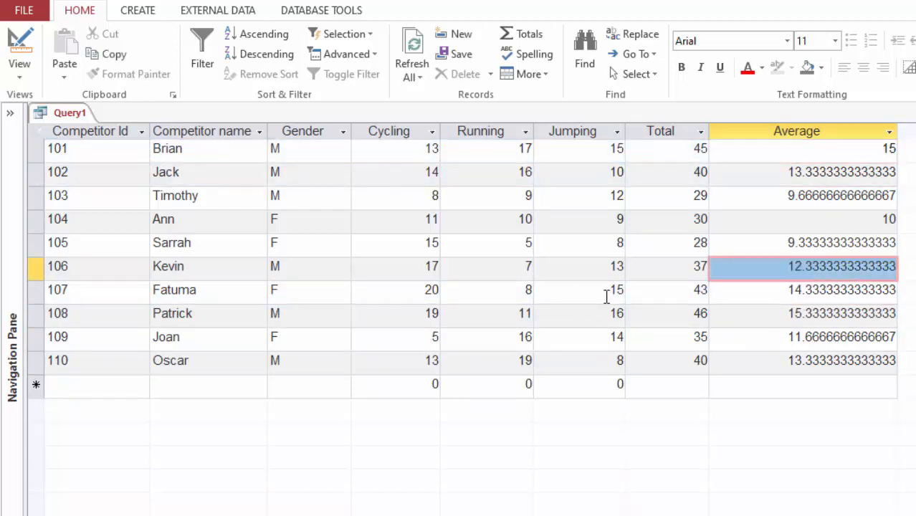
{"action": "left_click", "coordinate": [674, 129]}
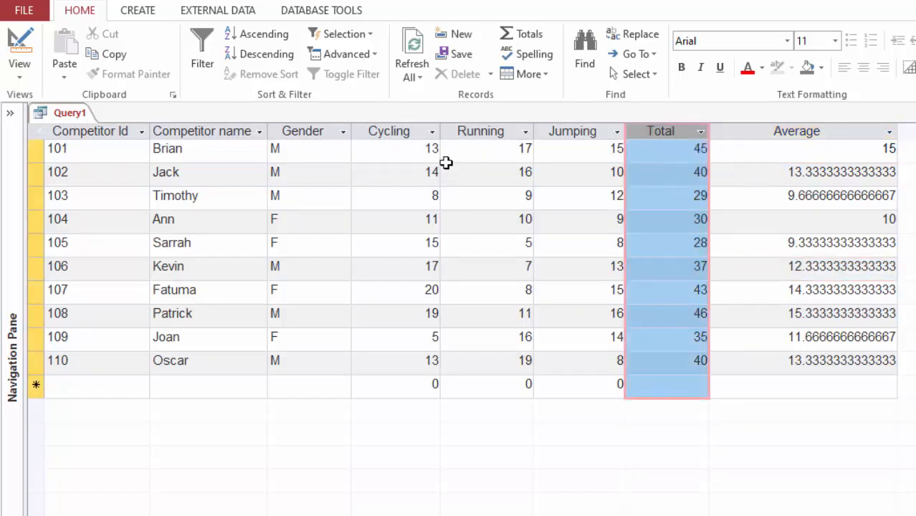
{"action": "left_click_drag", "start_coordinate": [432, 149], "coordinate": [608, 149]}
{"action": "left_click_drag", "start_coordinate": [696, 148], "coordinate": [702, 148]}
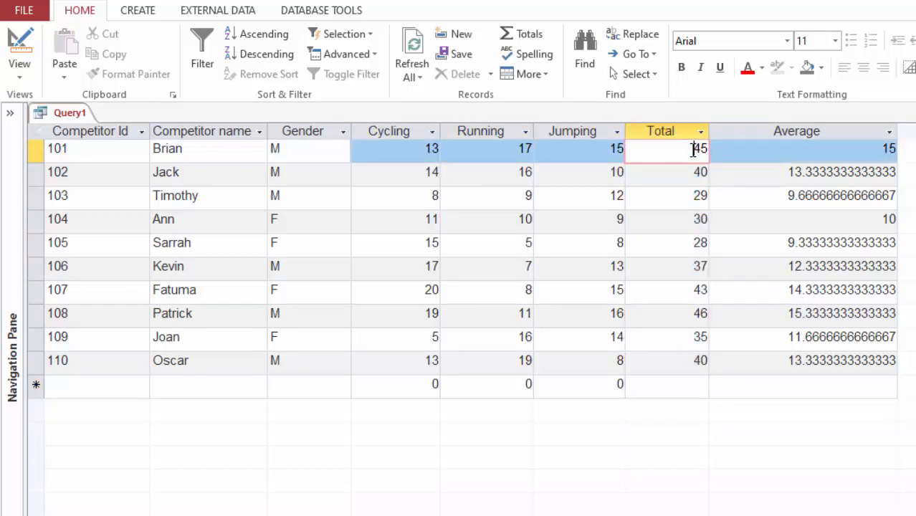
{"action": "left_click", "coordinate": [878, 150]}
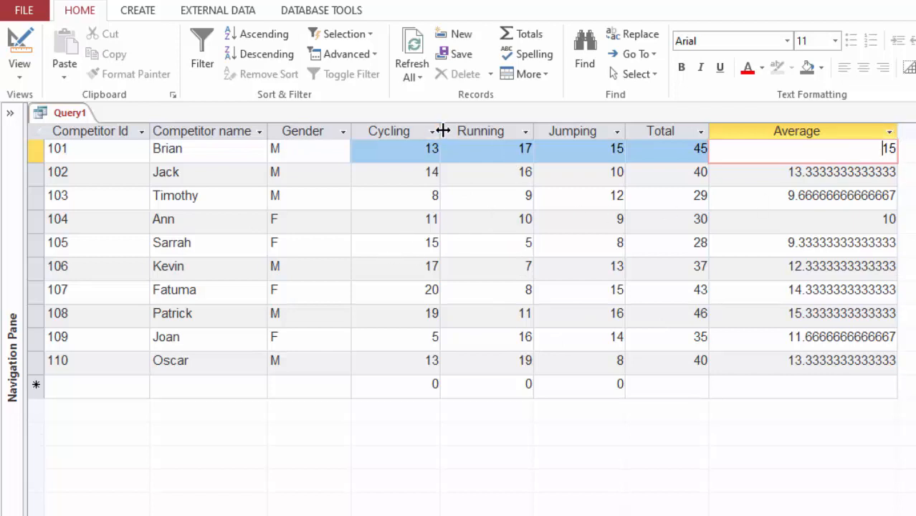
Narrow the Cycling column slightly and save the query as Scores Analysis Q
{"action": "left_click_drag", "start_coordinate": [443, 130], "coordinate": [431, 131]}
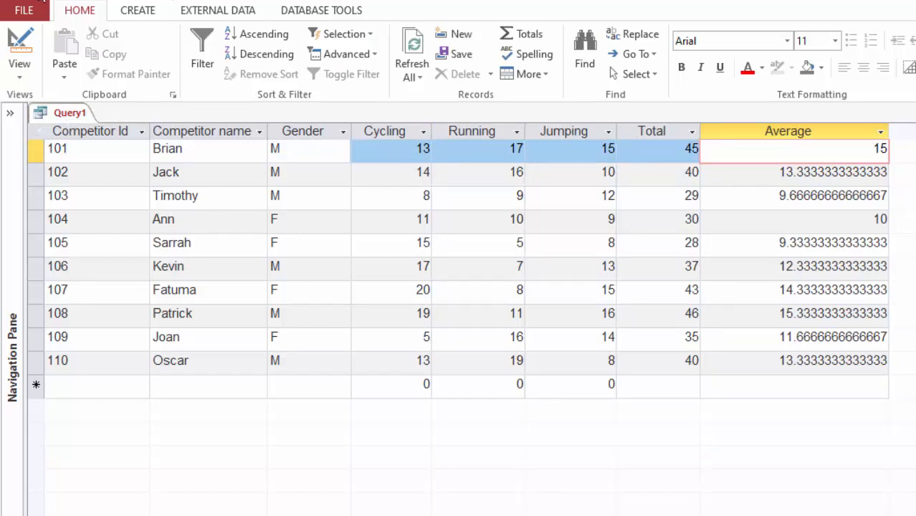
{"action": "key", "text": "ctrl+s"}
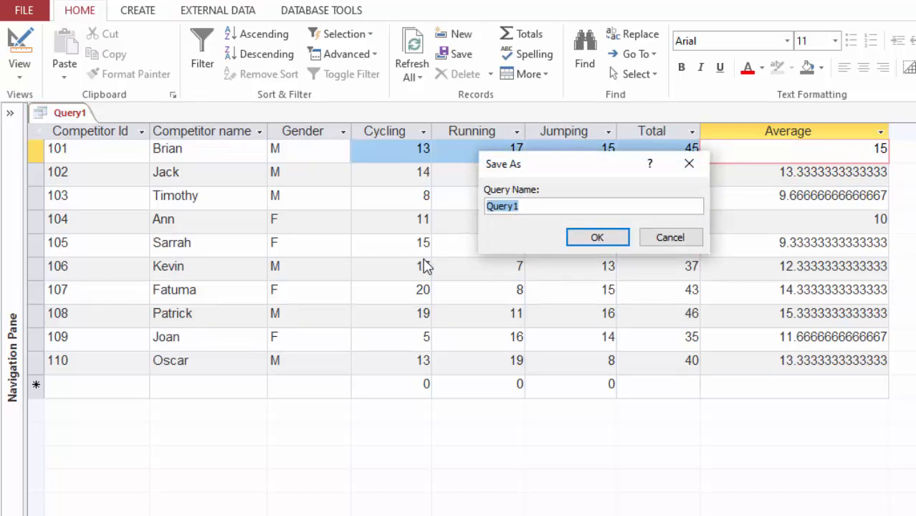
{"action": "type", "text": "Scores"}
{"action": "type", "text": " Analysis Q"}
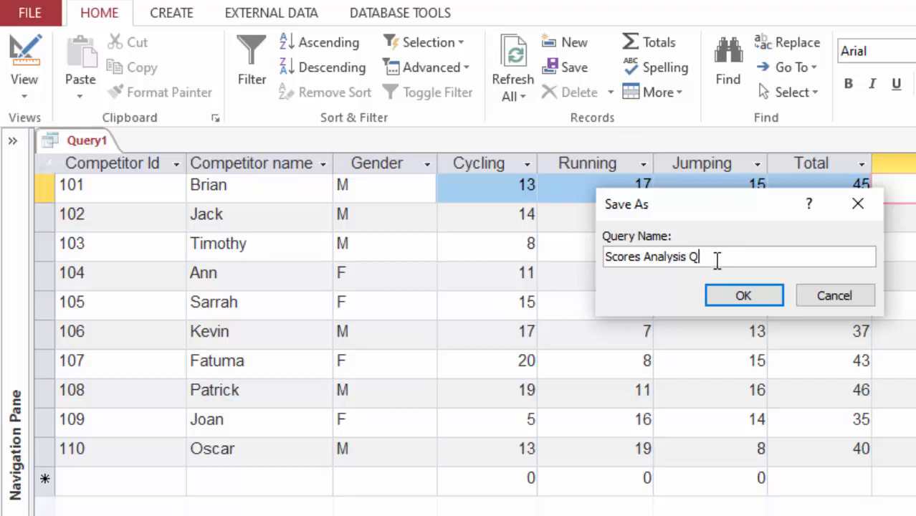
{"action": "left_click", "coordinate": [717, 296]}
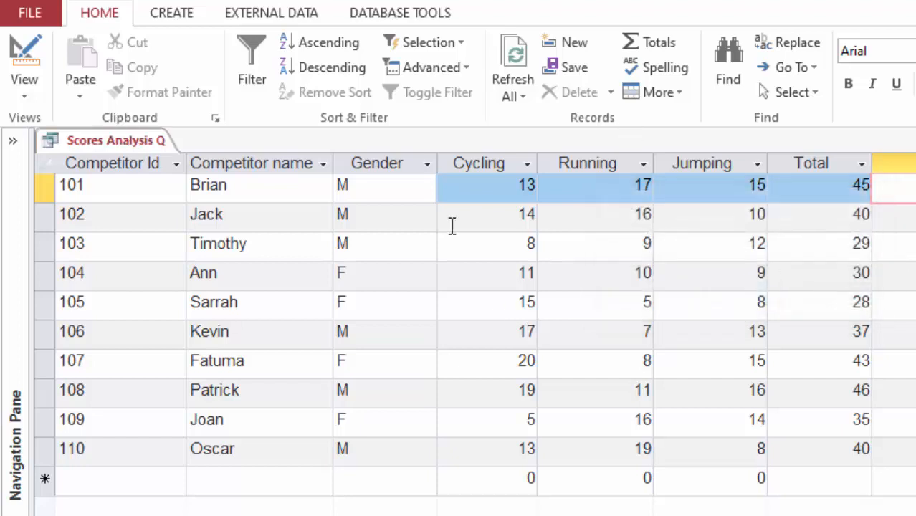
Expand the navigation pane and close the Scores Analysis Q query
{"action": "left_click", "coordinate": [13, 140]}
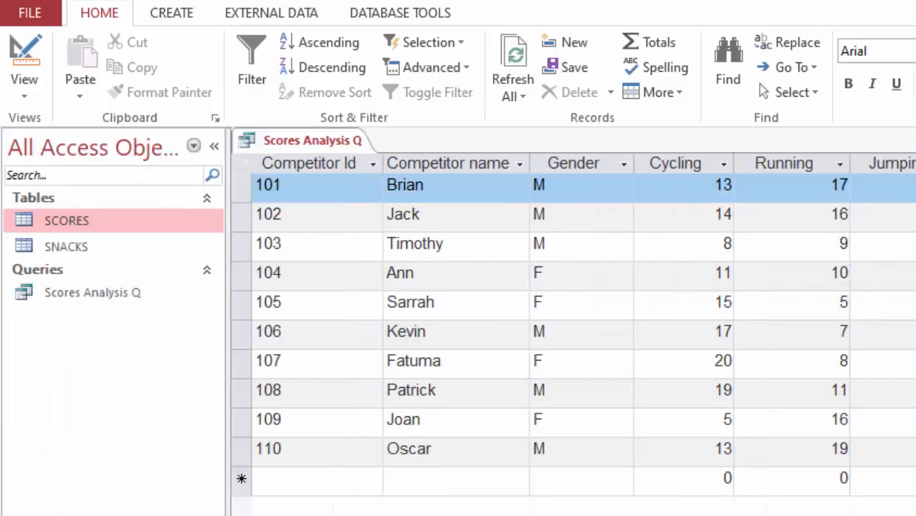
{"action": "key", "text": "ctrl+w"}
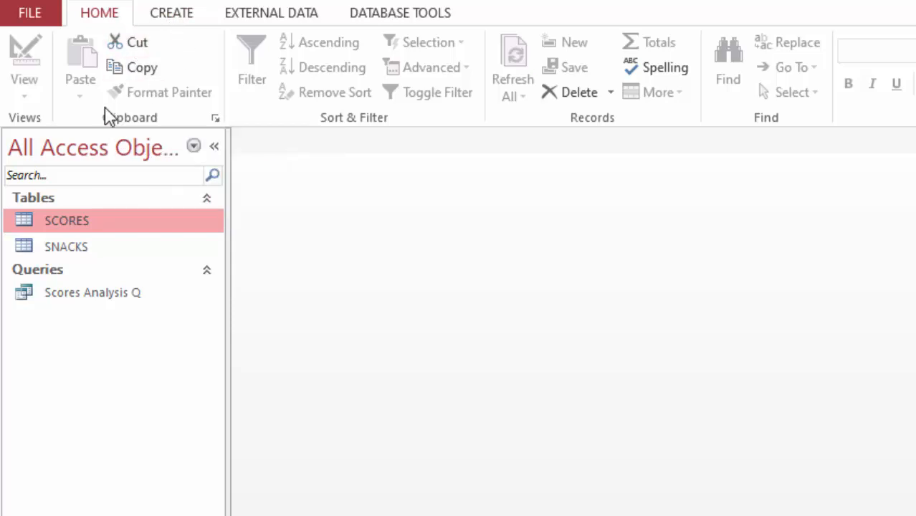
Create a new query in Design view based on the SCORES and SNACKS tables
{"action": "left_click", "coordinate": [171, 16]}
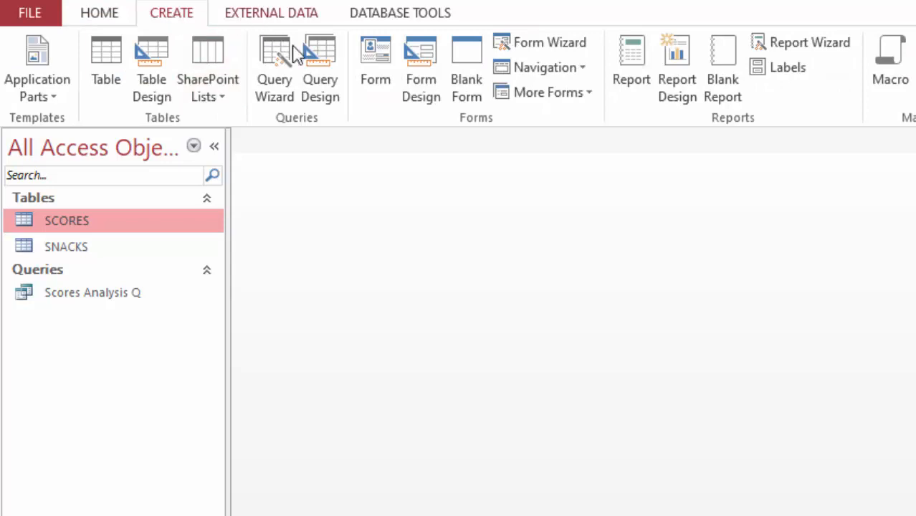
{"action": "left_click", "coordinate": [323, 93]}
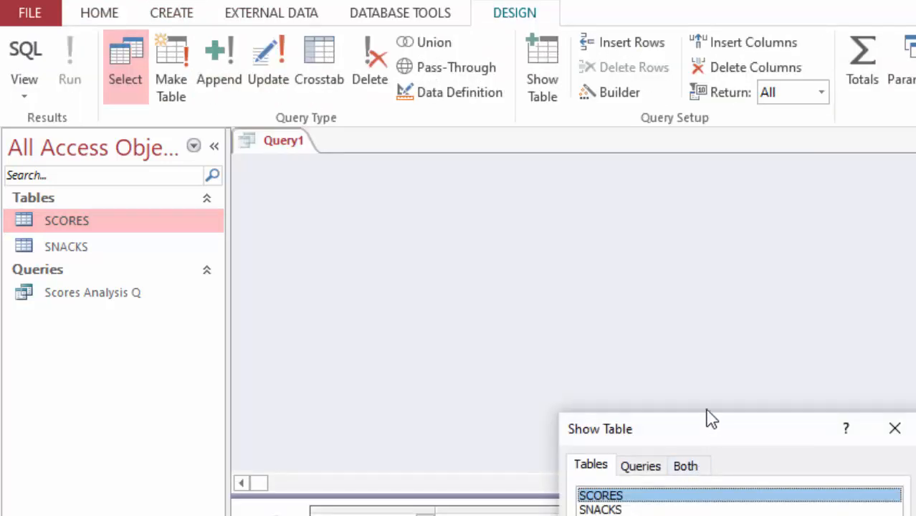
{"action": "left_click_drag", "start_coordinate": [710, 429], "coordinate": [689, 187]}
{"action": "left_click", "coordinate": [758, 493]}
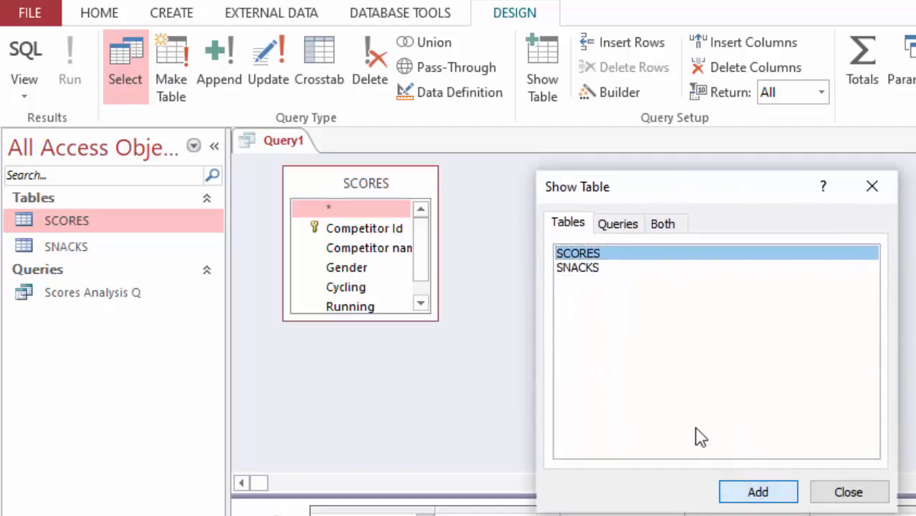
{"action": "left_click", "coordinate": [580, 270]}
{"action": "left_click", "coordinate": [766, 492]}
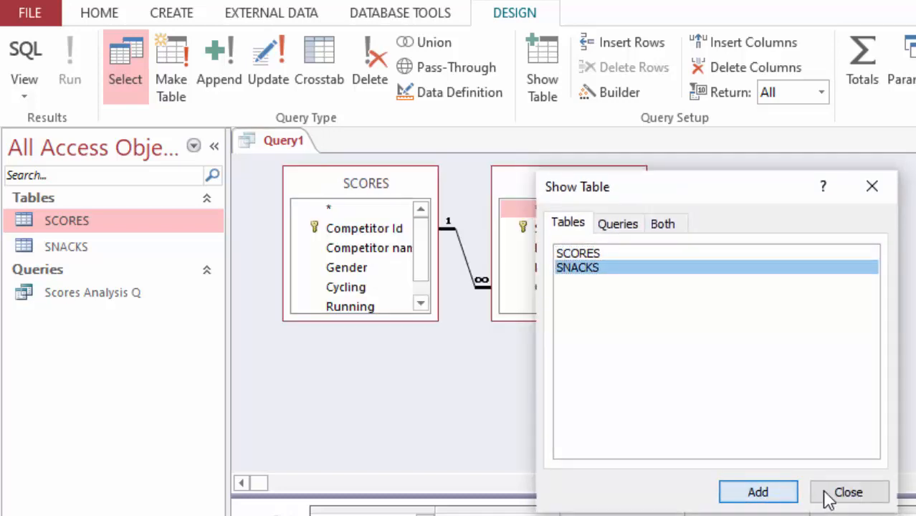
{"action": "left_click", "coordinate": [823, 495]}
Enlarge the SCORES field list to show all its fields and add Competitor Id and Competitor name to the query
{"action": "left_click_drag", "start_coordinate": [354, 320], "coordinate": [358, 353]}
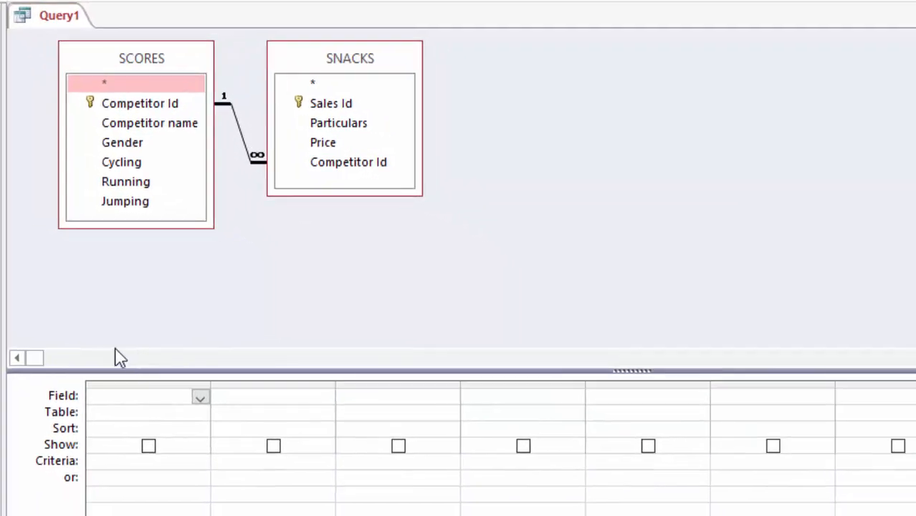
{"action": "double_click", "coordinate": [165, 106]}
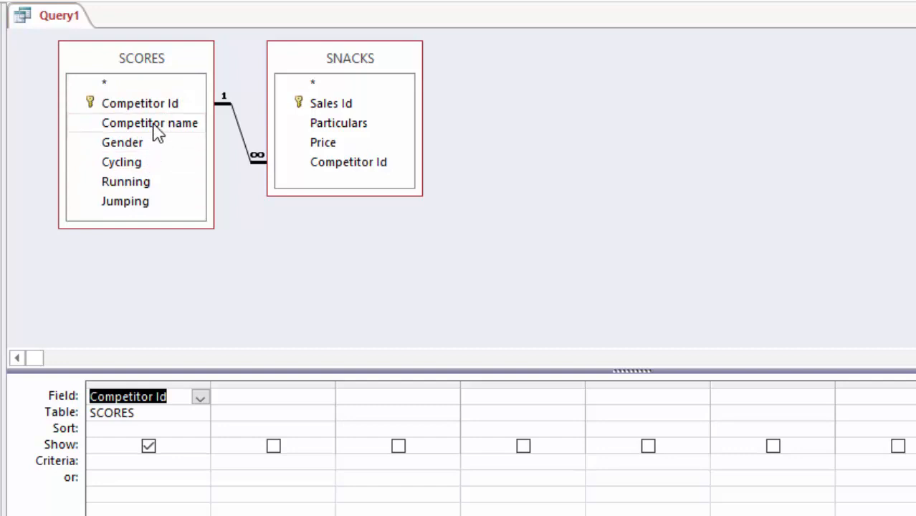
{"action": "double_click", "coordinate": [153, 124]}
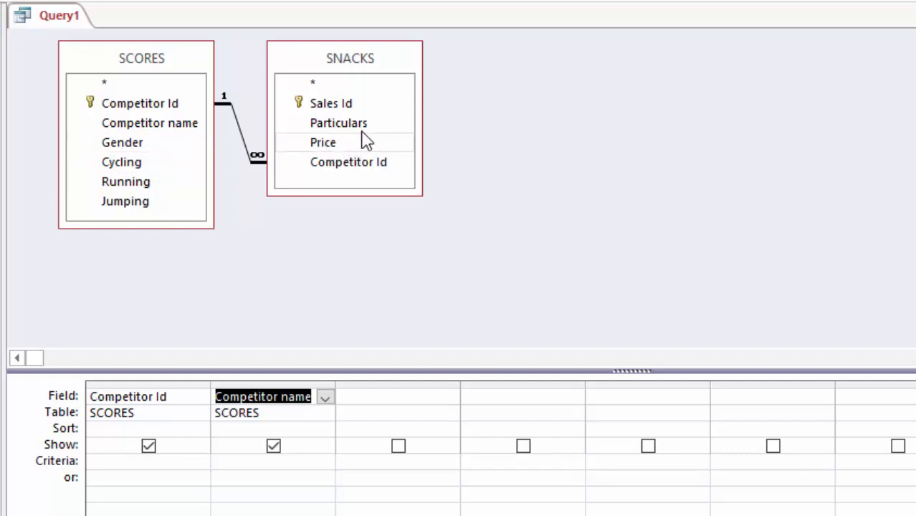
Add the Sales Id, Particulars and Price fields from the SNACKS table to the query
{"action": "double_click", "coordinate": [350, 104]}
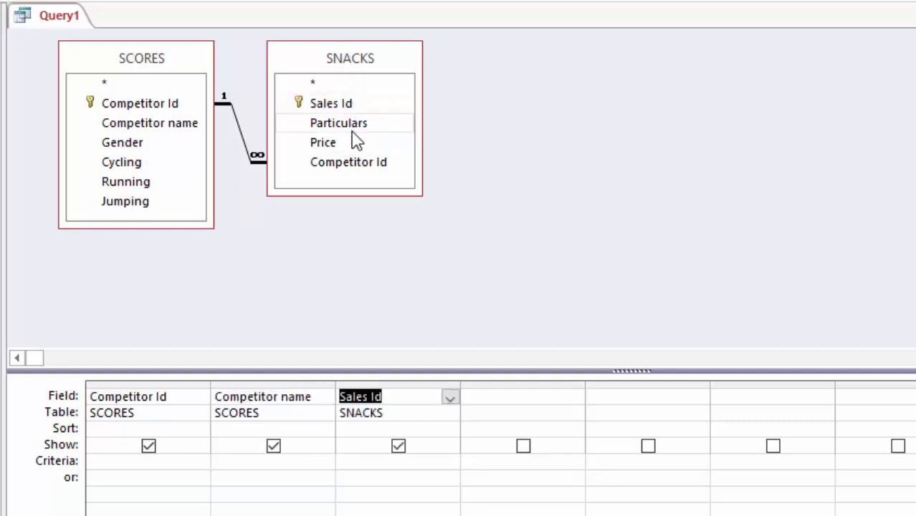
{"action": "left_click", "coordinate": [351, 129]}
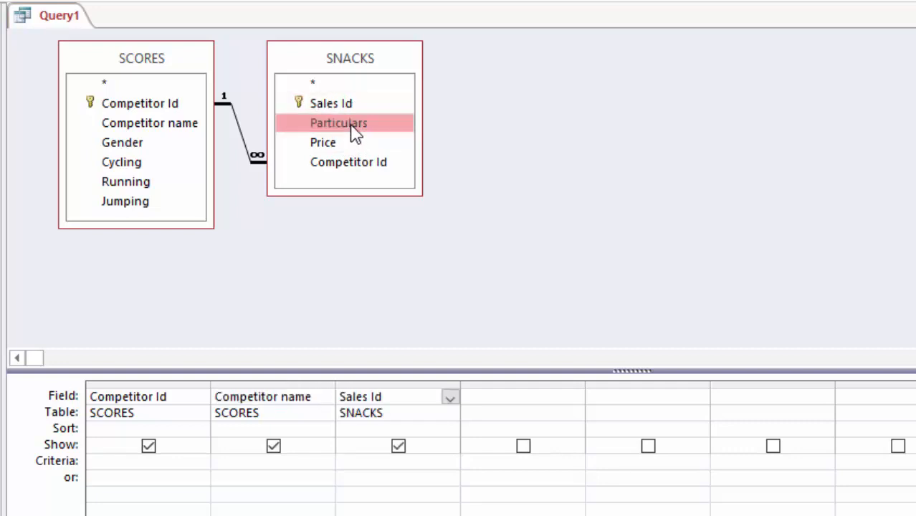
{"action": "double_click", "coordinate": [352, 130]}
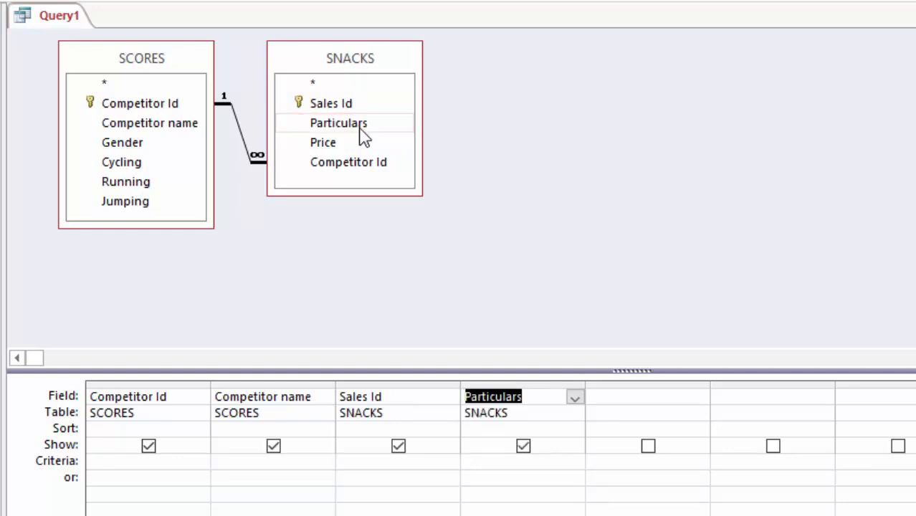
{"action": "left_click", "coordinate": [330, 146]}
{"action": "double_click", "coordinate": [330, 146]}
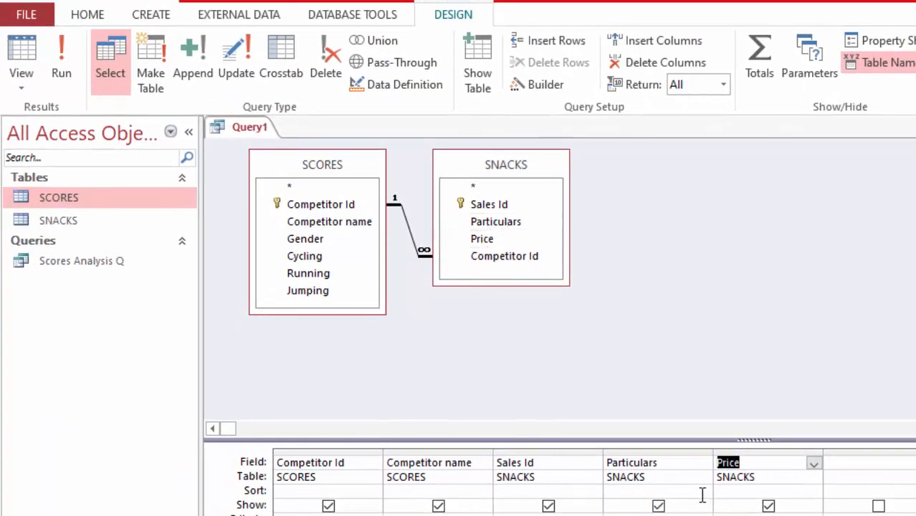
Run the query and adjust the column widths of the result datasheet, narrowing the Price column slightly
{"action": "left_click", "coordinate": [61, 59]}
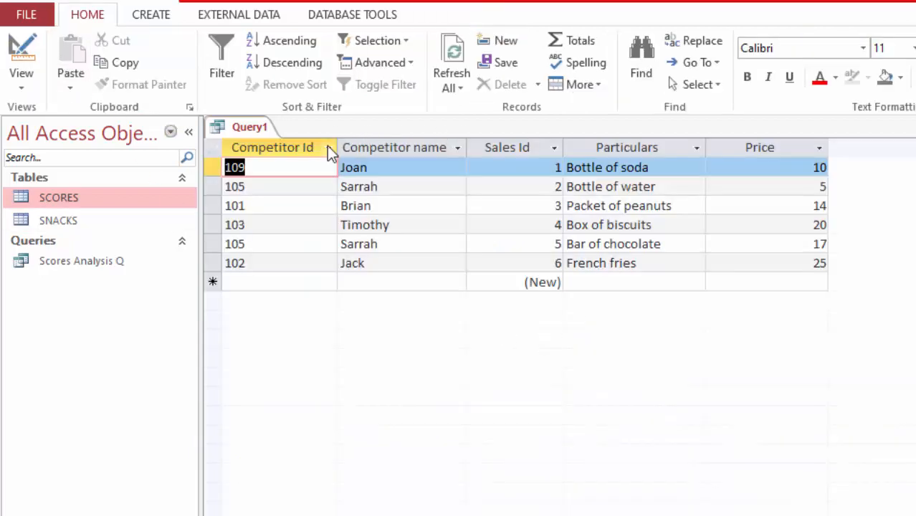
{"action": "left_click_drag", "start_coordinate": [338, 147], "coordinate": [345, 147]}
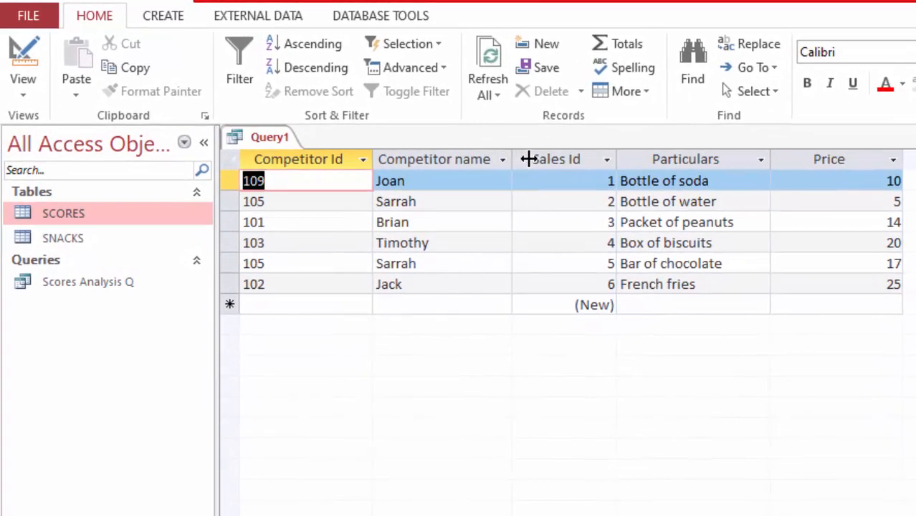
{"action": "left_click_drag", "start_coordinate": [529, 158], "coordinate": [540, 159]}
{"action": "left_click_drag", "start_coordinate": [628, 159], "coordinate": [627, 162]}
{"action": "left_click_drag", "start_coordinate": [781, 165], "coordinate": [739, 157]}
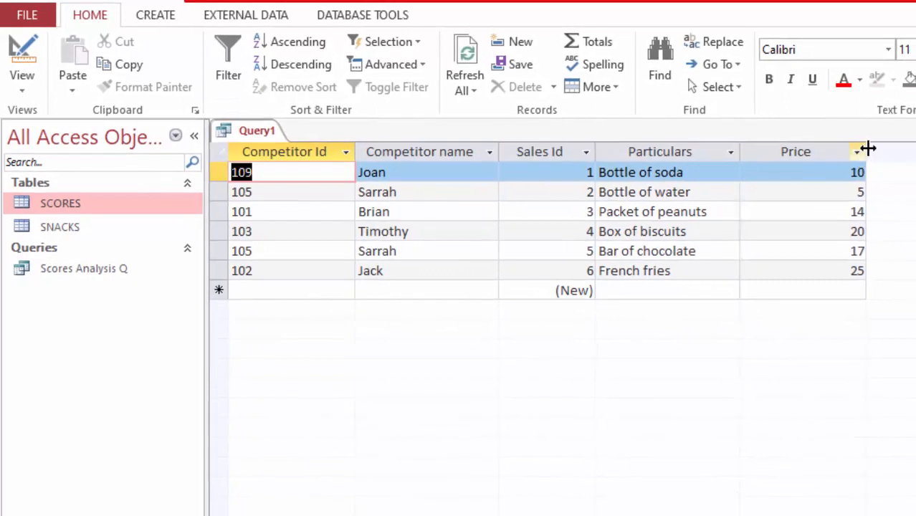
{"action": "left_click_drag", "start_coordinate": [868, 148], "coordinate": [850, 148]}
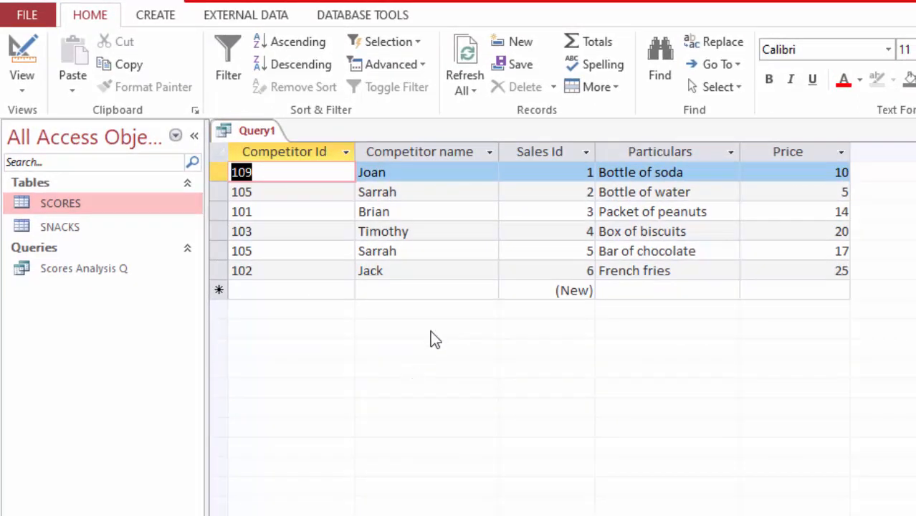
Examine which competitor took which snack in the query results, going through the Competitor name column
{"action": "left_click", "coordinate": [442, 192]}
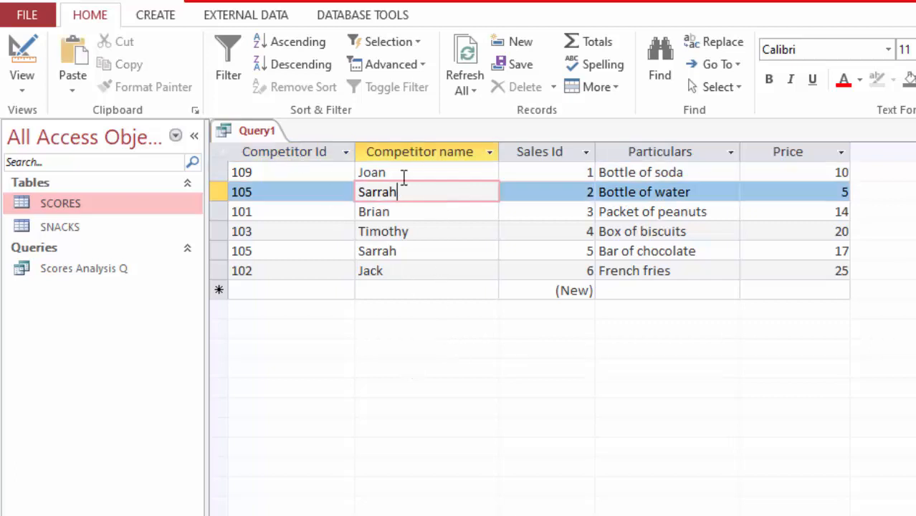
{"action": "left_click", "coordinate": [438, 224]}
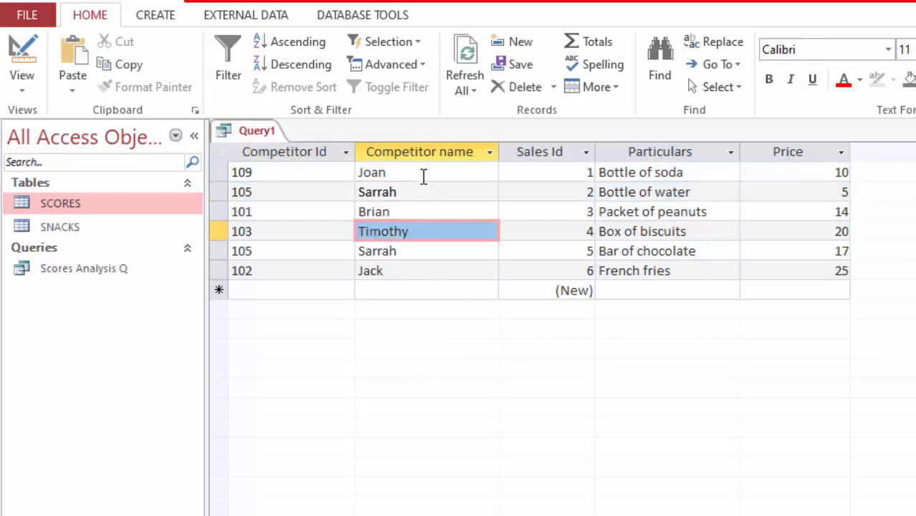
{"action": "left_click", "coordinate": [424, 175]}
{"action": "left_click", "coordinate": [443, 239]}
{"action": "left_click", "coordinate": [420, 265]}
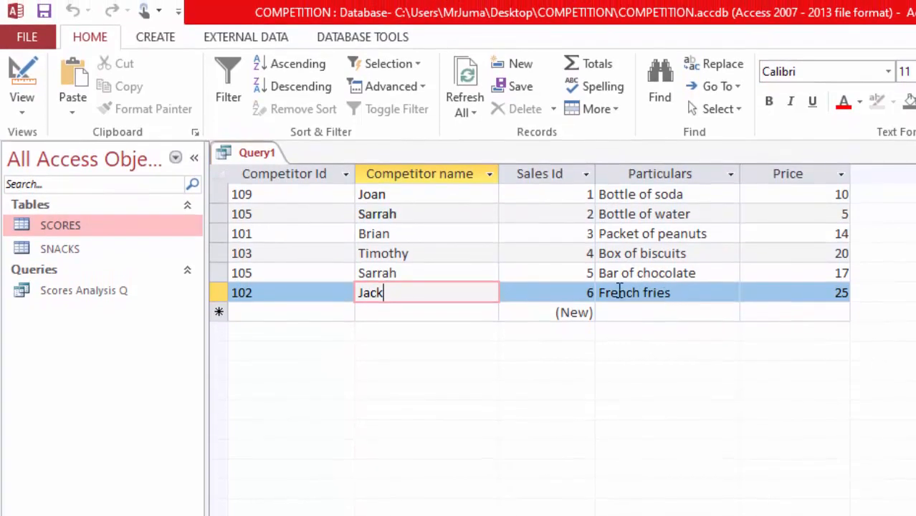
Save the query as SNACKS TAKEN Q and close it
{"action": "left_click", "coordinate": [44, 10]}
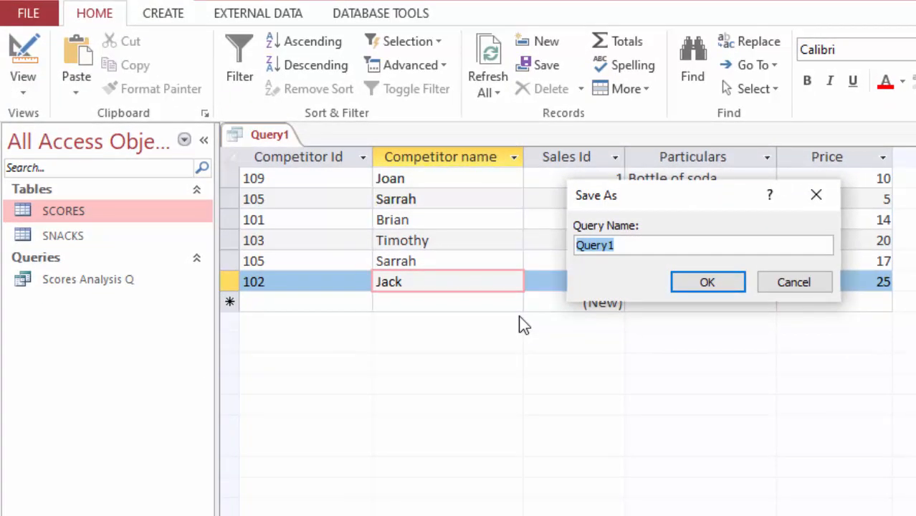
{"action": "type", "text": "s"}
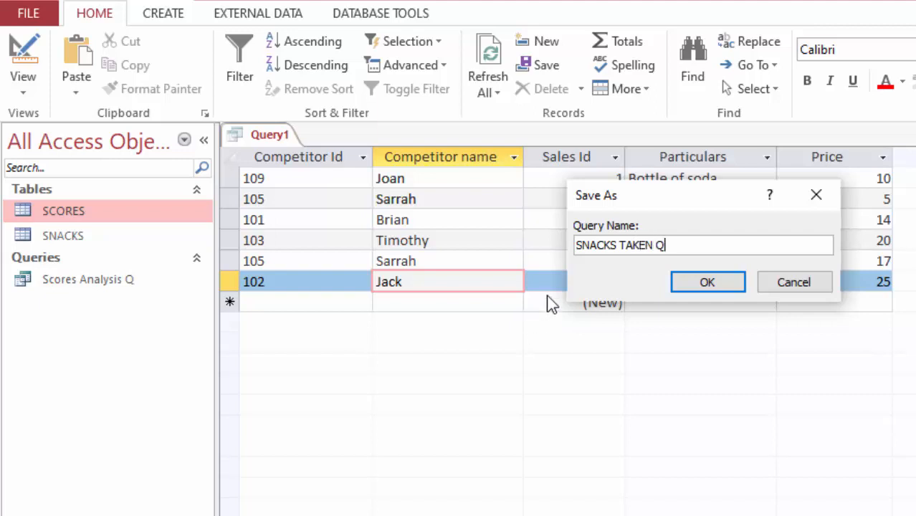
{"action": "left_click", "coordinate": [712, 285]}
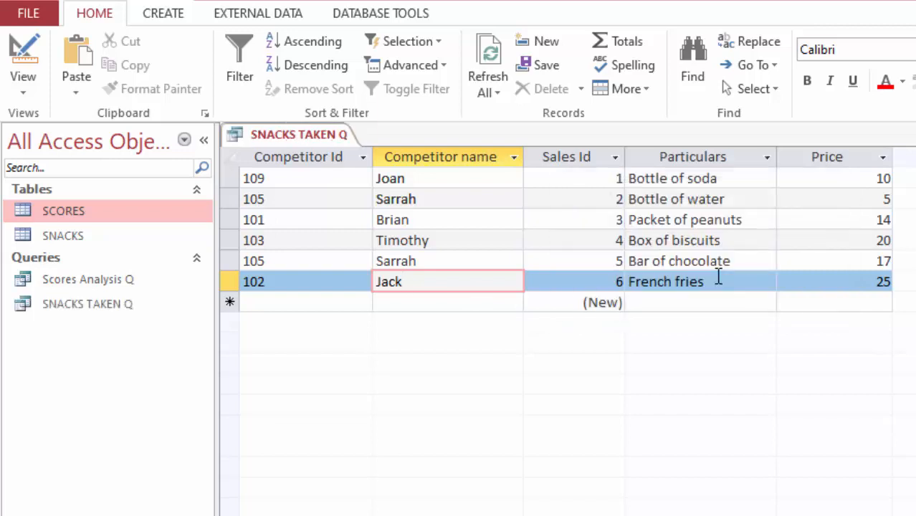
{"action": "key", "text": "ctrl+w"}
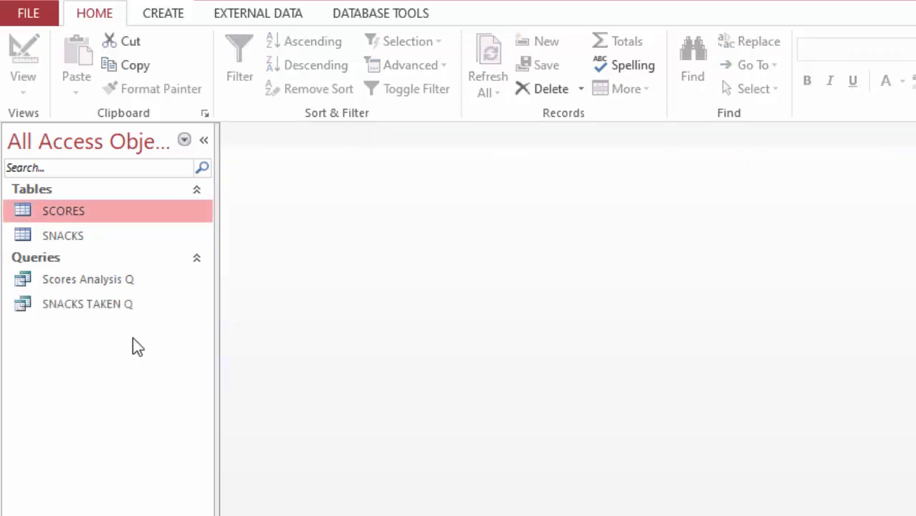
Review the saved Scores Analysis Q and SNACKS TAKEN Q queries one after the other, closing each
{"action": "double_click", "coordinate": [81, 278]}
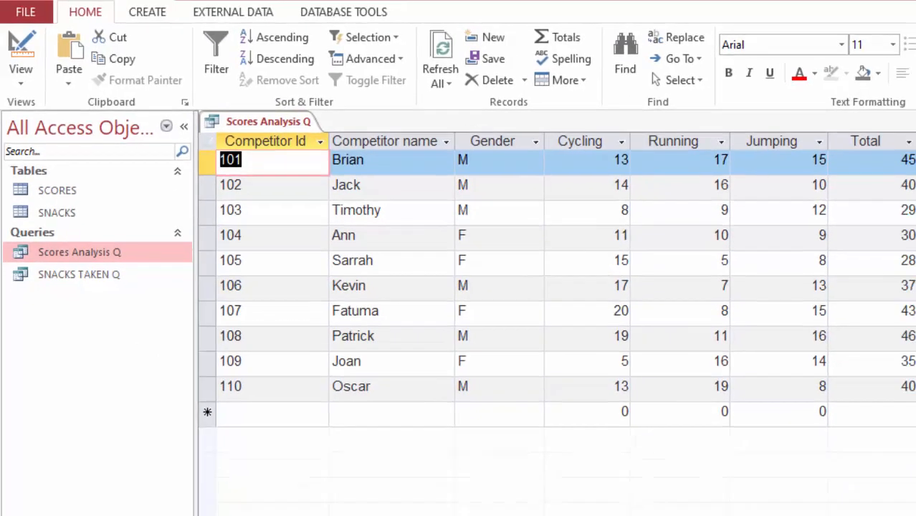
{"action": "key", "text": "ctrl+w"}
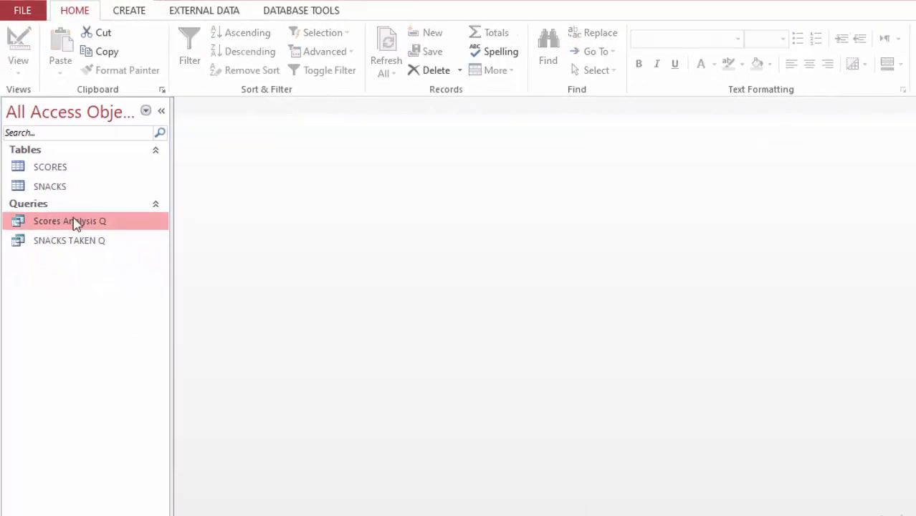
{"action": "double_click", "coordinate": [65, 242]}
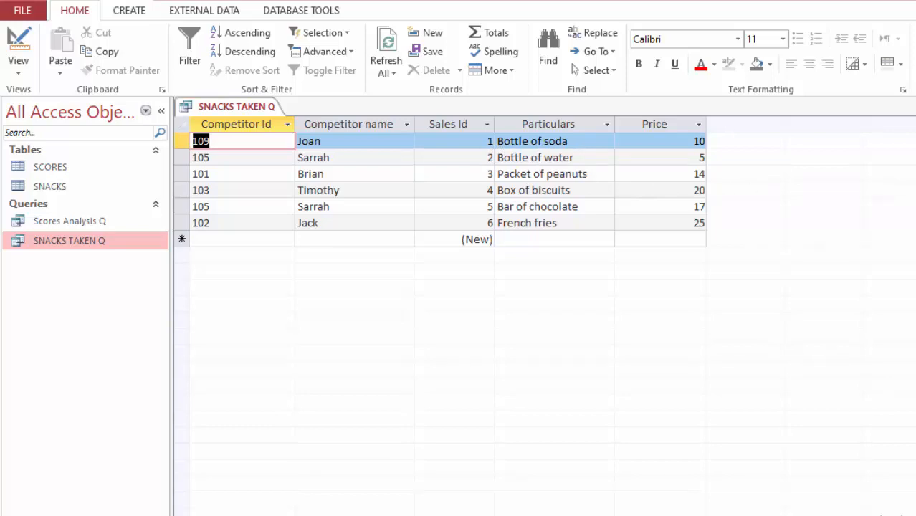
{"action": "left_click", "coordinate": [915, 107]}
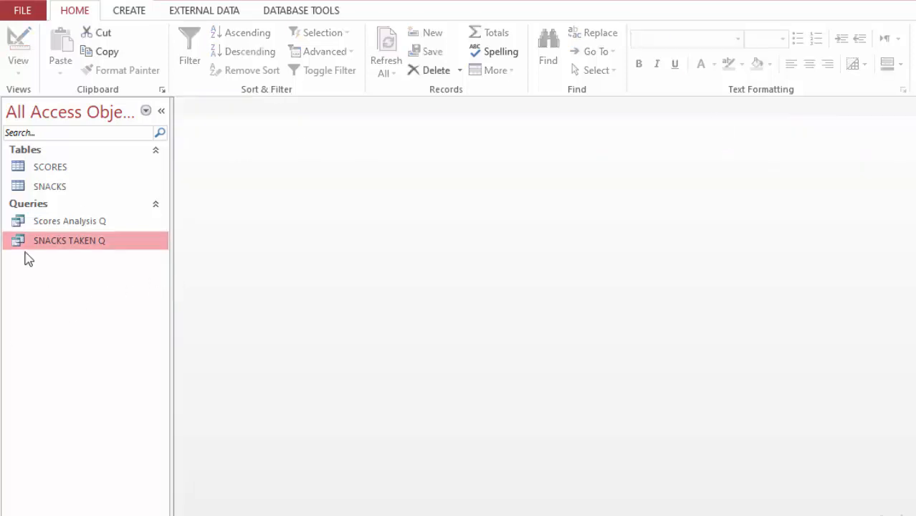
{"action": "left_click", "coordinate": [81, 222]}
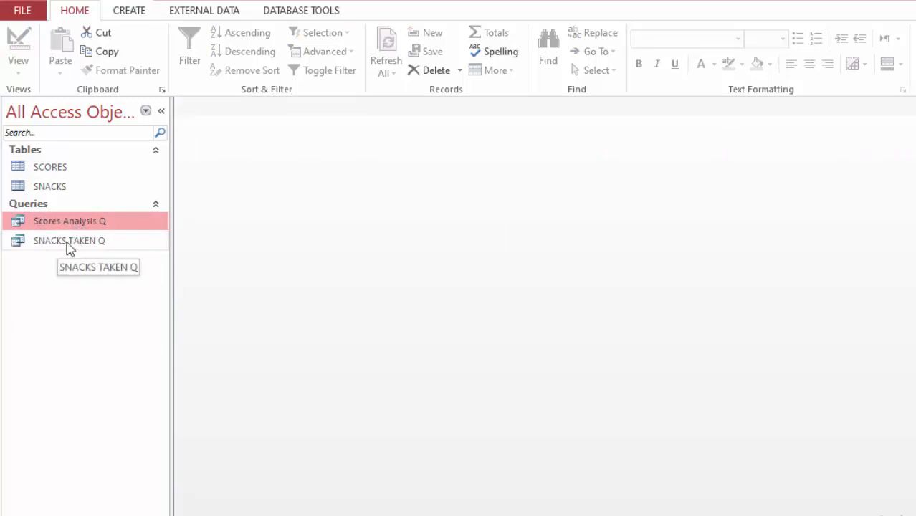
{"action": "left_click", "coordinate": [67, 243]}
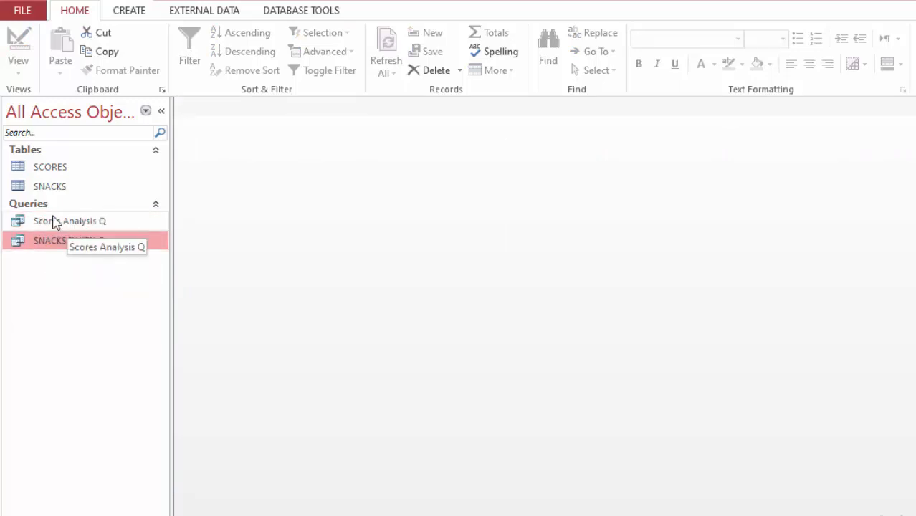
Open the Scores Analysis Q query and create a basic report from it
{"action": "double_click", "coordinate": [63, 223]}
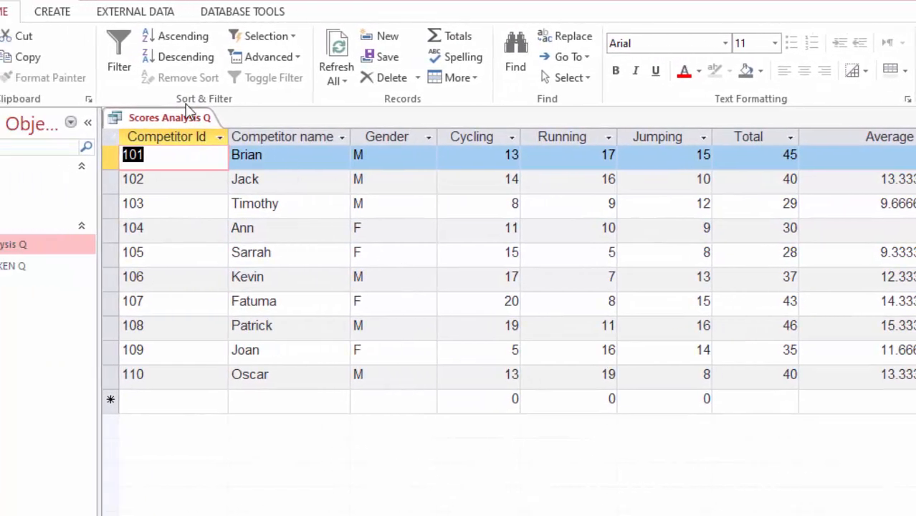
{"action": "left_click", "coordinate": [53, 15]}
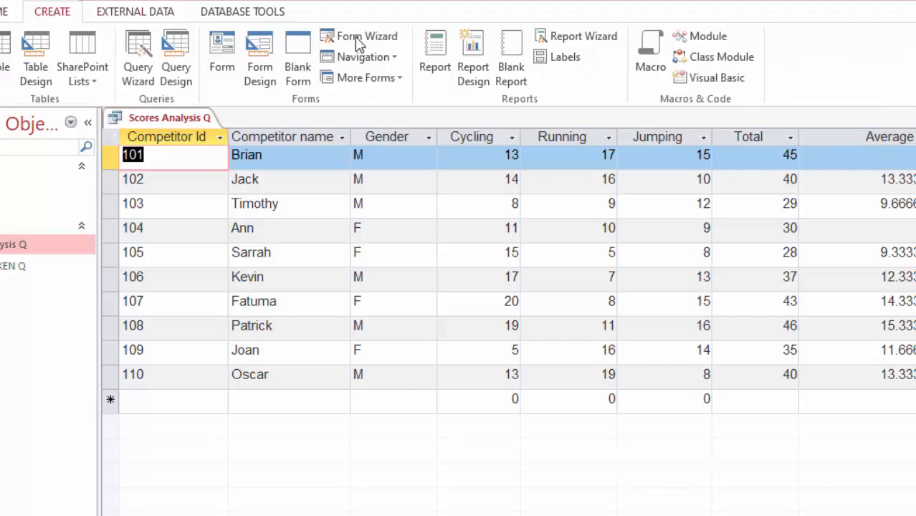
{"action": "left_click", "coordinate": [433, 60]}
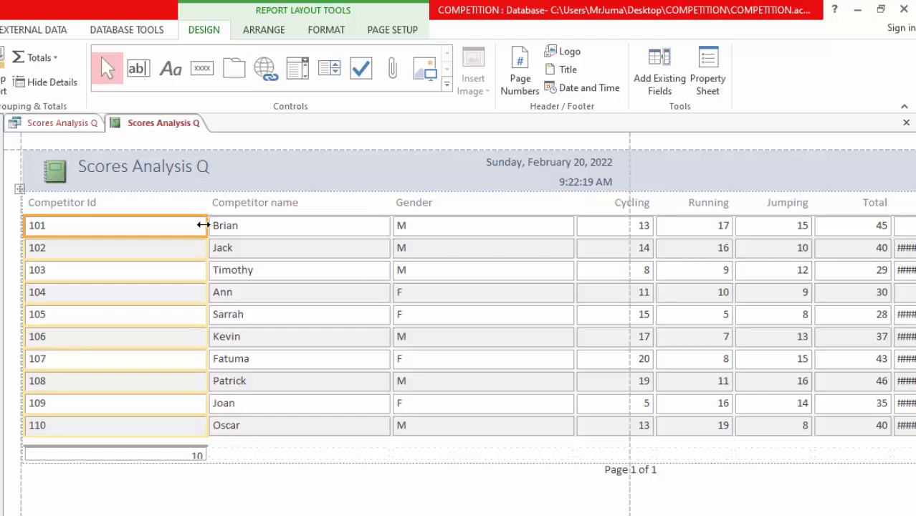
Narrow the report's Competitor Id, Competitor name and Gender columns to fit their headings
{"action": "left_click_drag", "start_coordinate": [206, 225], "coordinate": [105, 225]}
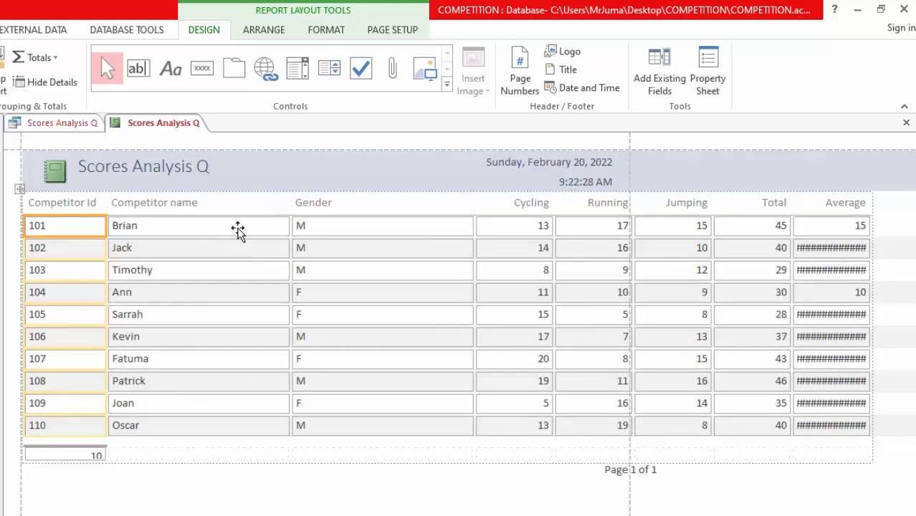
{"action": "left_click", "coordinate": [241, 230]}
{"action": "left_click_drag", "start_coordinate": [288, 226], "coordinate": [210, 227]}
{"action": "left_click", "coordinate": [311, 228]}
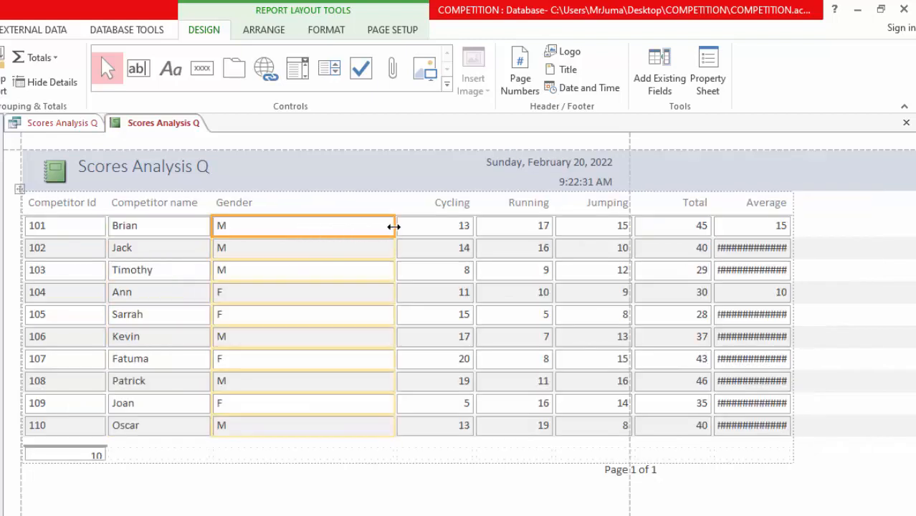
{"action": "left_click_drag", "start_coordinate": [391, 227], "coordinate": [261, 227]}
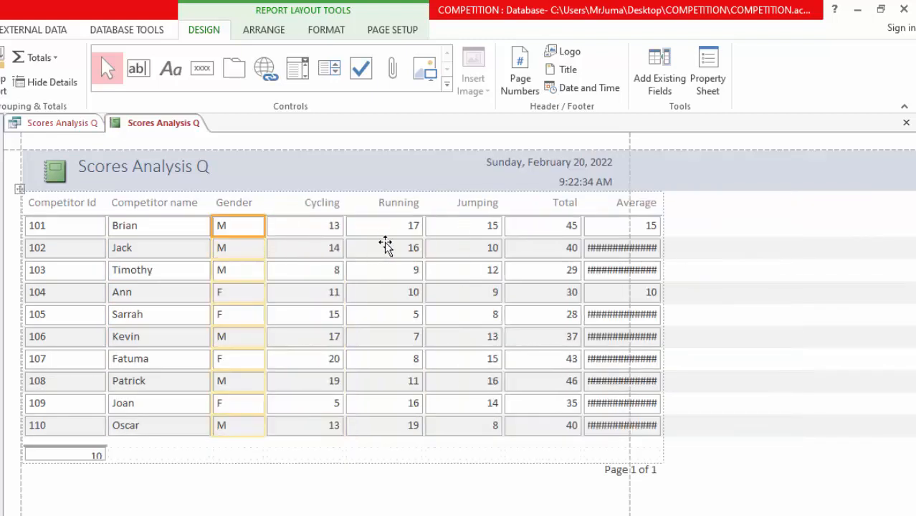
Narrow the report's Cycling, Running and Jumping columns so the table fits within the page width
{"action": "left_click", "coordinate": [315, 226]}
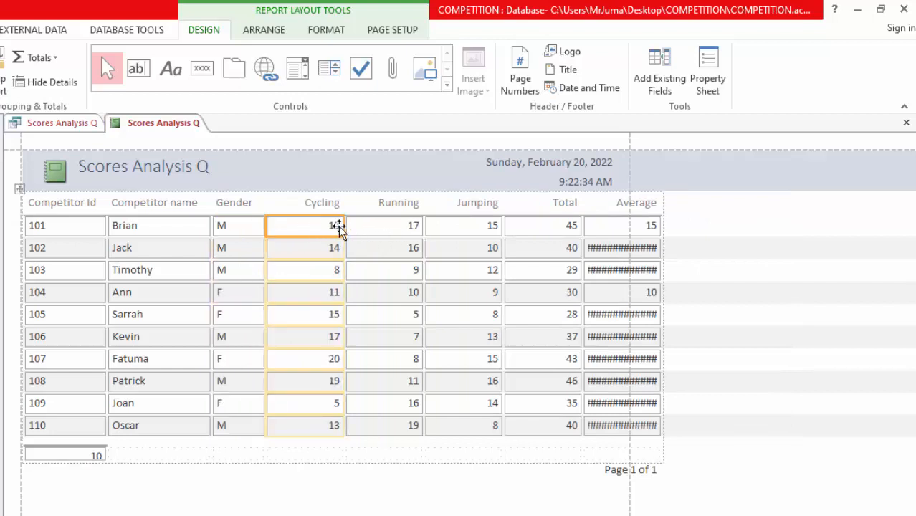
{"action": "left_click_drag", "start_coordinate": [342, 226], "coordinate": [330, 226]}
{"action": "left_click", "coordinate": [376, 227]}
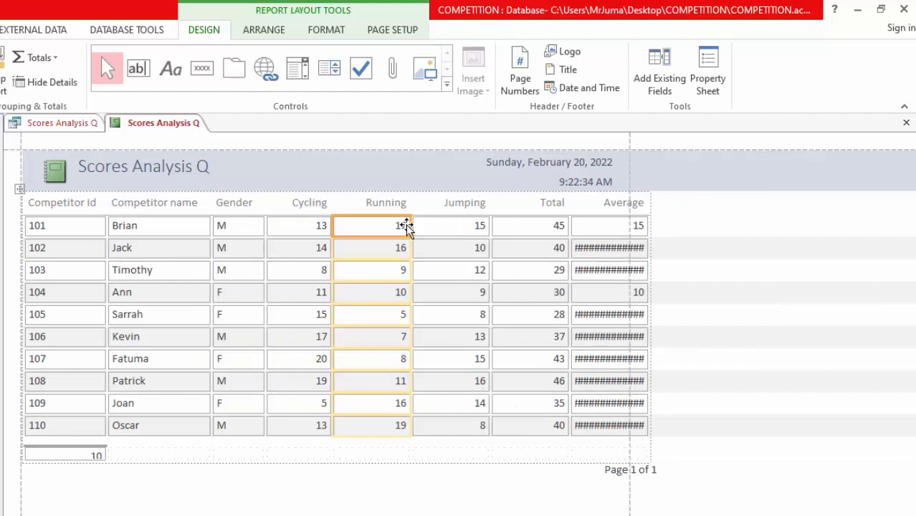
{"action": "left_click_drag", "start_coordinate": [411, 223], "coordinate": [391, 223]}
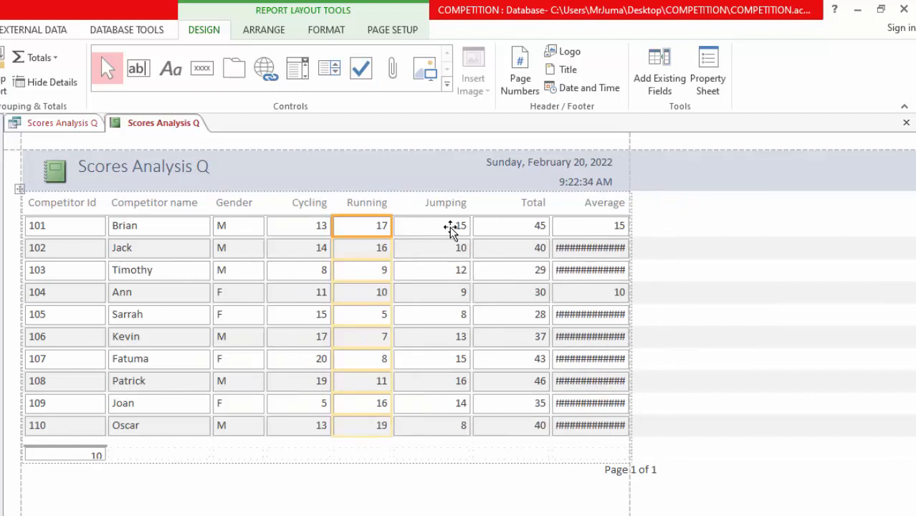
{"action": "left_click", "coordinate": [454, 225]}
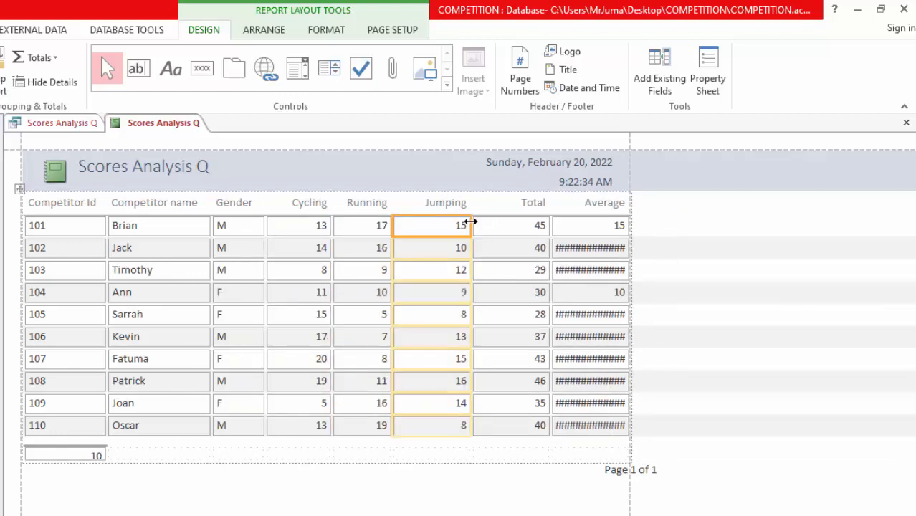
{"action": "left_click_drag", "start_coordinate": [471, 222], "coordinate": [459, 224]}
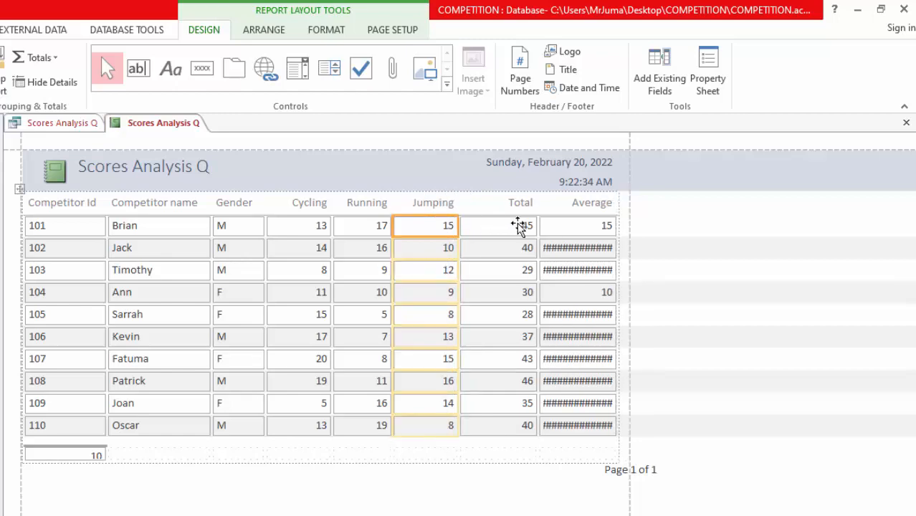
Narrow the report's Total column and slightly widen the Average column within the page width
{"action": "left_click", "coordinate": [518, 225]}
{"action": "left_click_drag", "start_coordinate": [538, 225], "coordinate": [526, 225]}
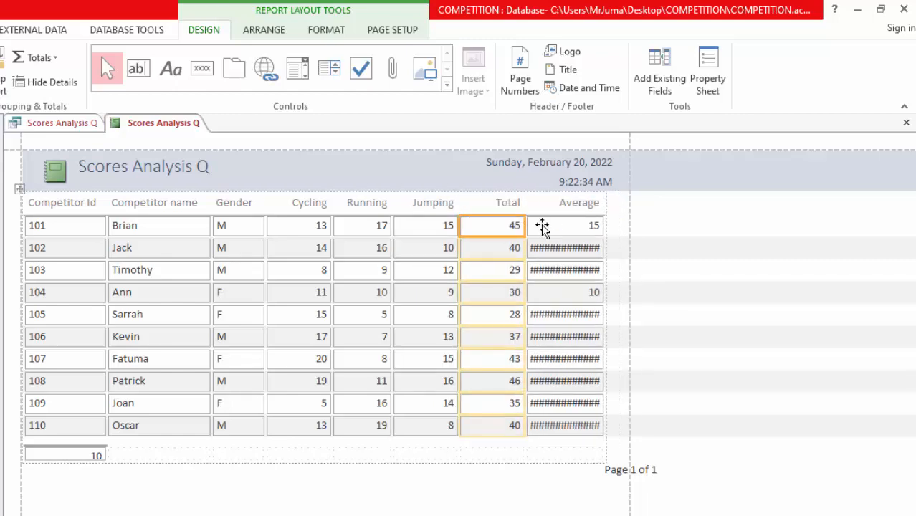
{"action": "left_click", "coordinate": [569, 225]}
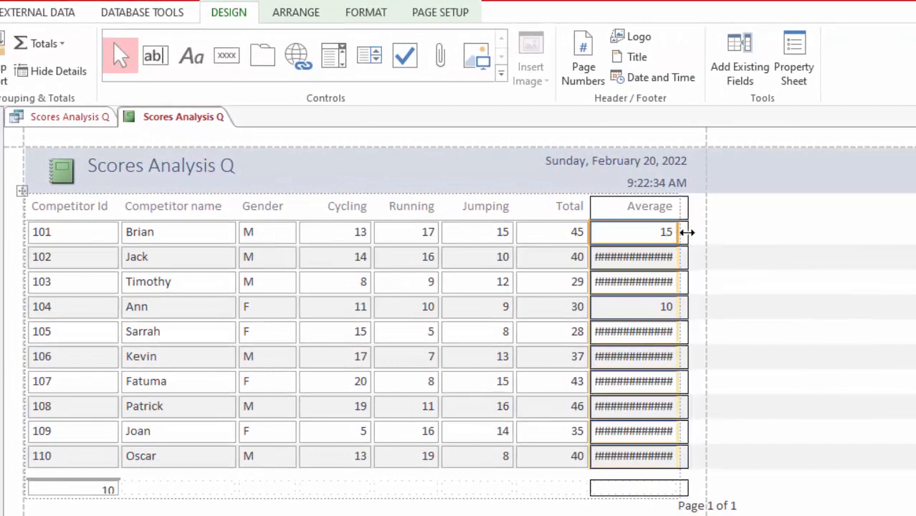
{"action": "left_click_drag", "start_coordinate": [687, 231], "coordinate": [693, 232]}
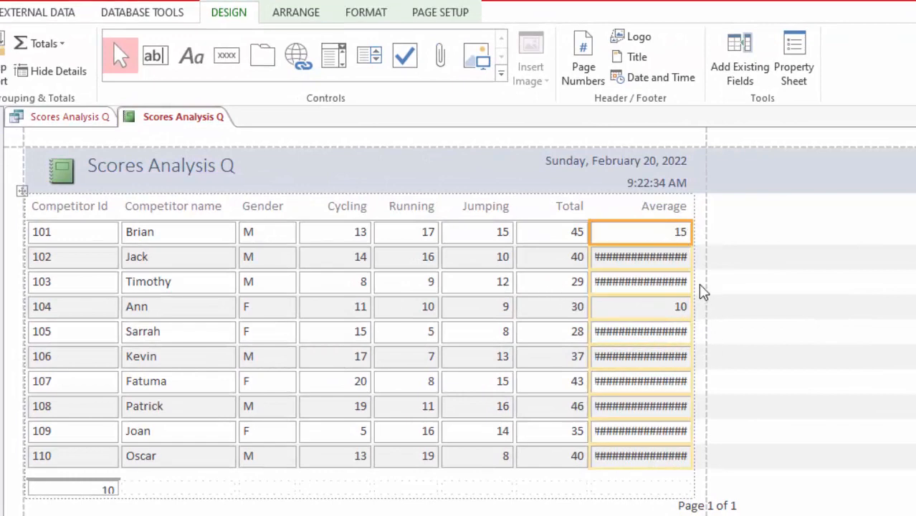
Open the properties of the Average field and set its decimal places to 0
{"action": "left_click", "coordinate": [617, 256]}
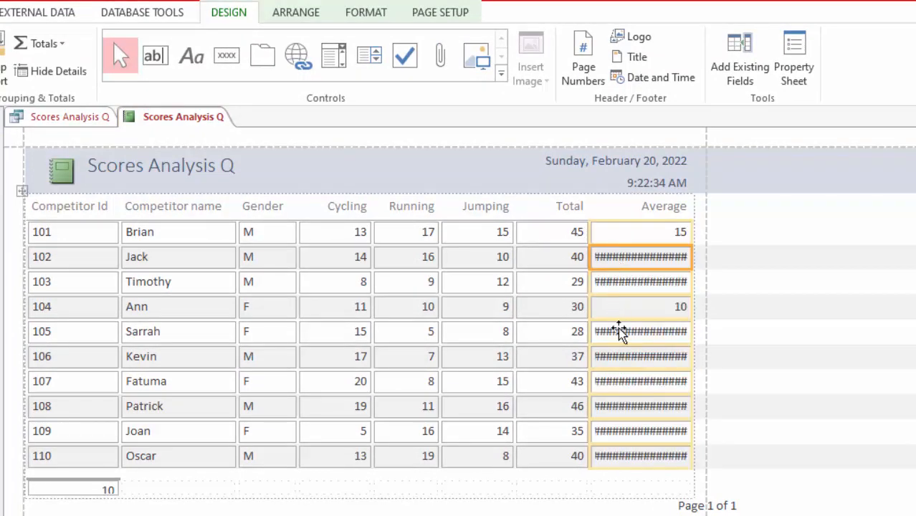
{"action": "left_click", "coordinate": [639, 357]}
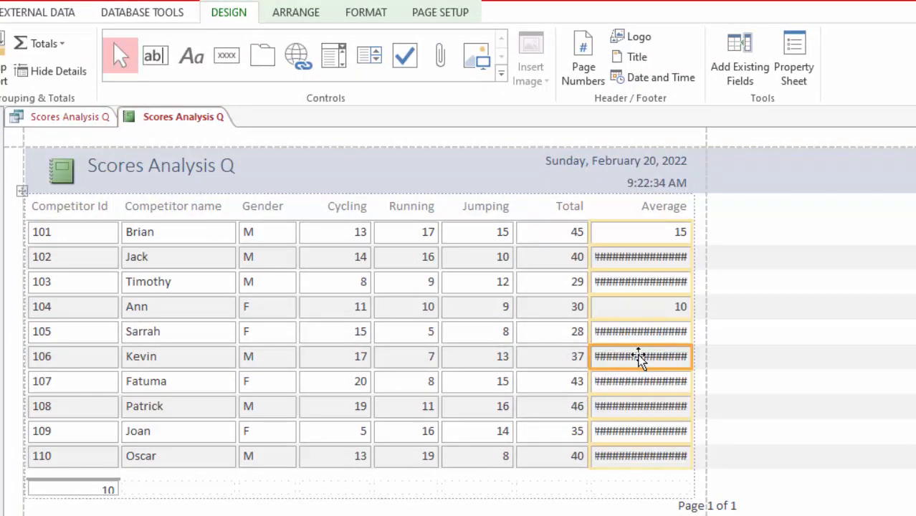
{"action": "left_click", "coordinate": [624, 239]}
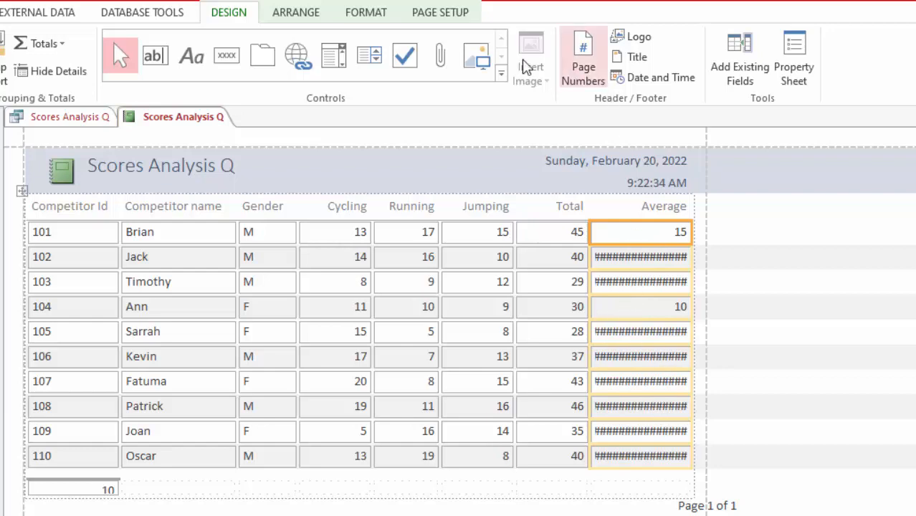
{"action": "left_click", "coordinate": [796, 64]}
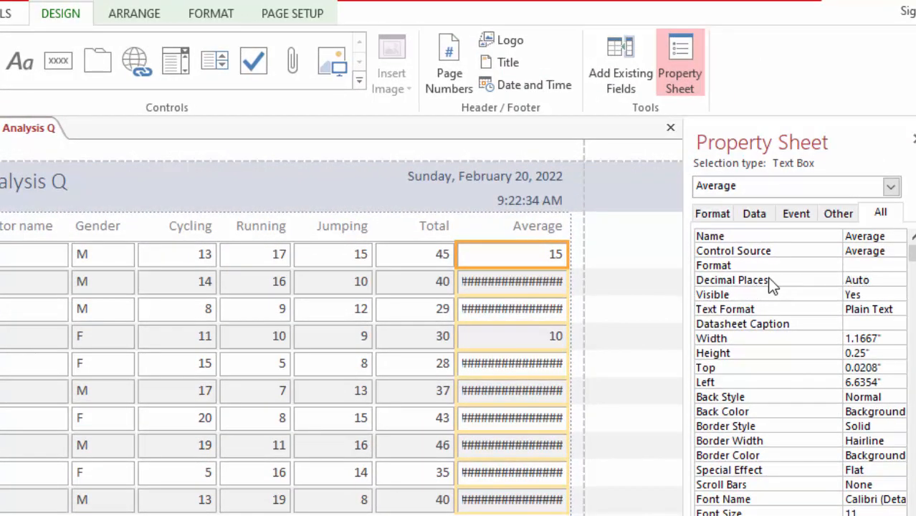
{"action": "left_click", "coordinate": [873, 280]}
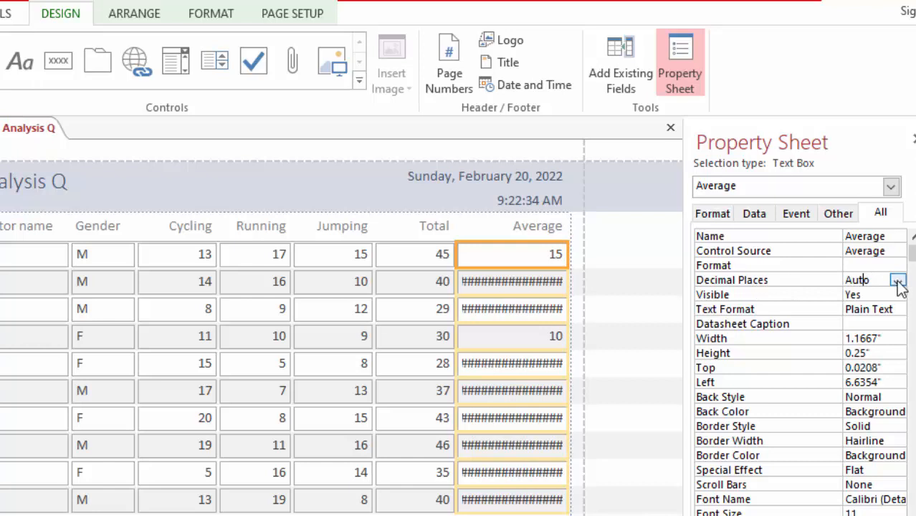
{"action": "left_click", "coordinate": [898, 282]}
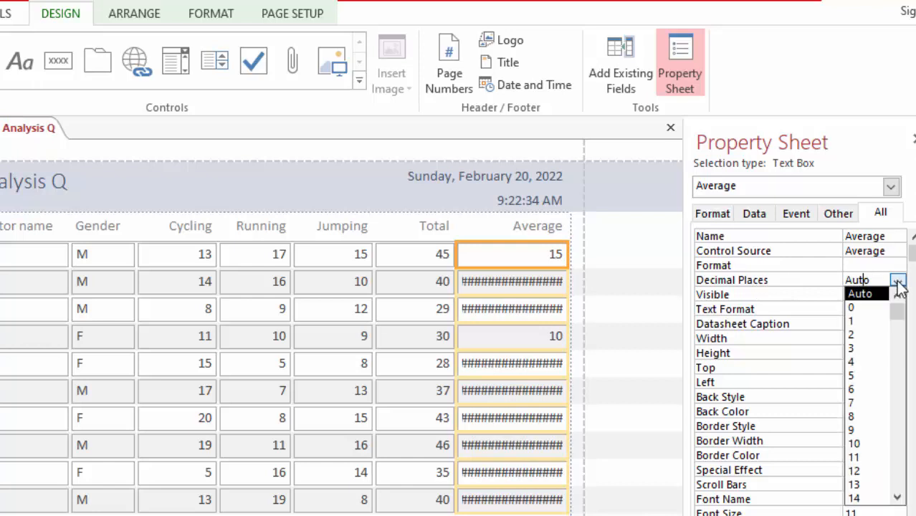
{"action": "left_click", "coordinate": [860, 309]}
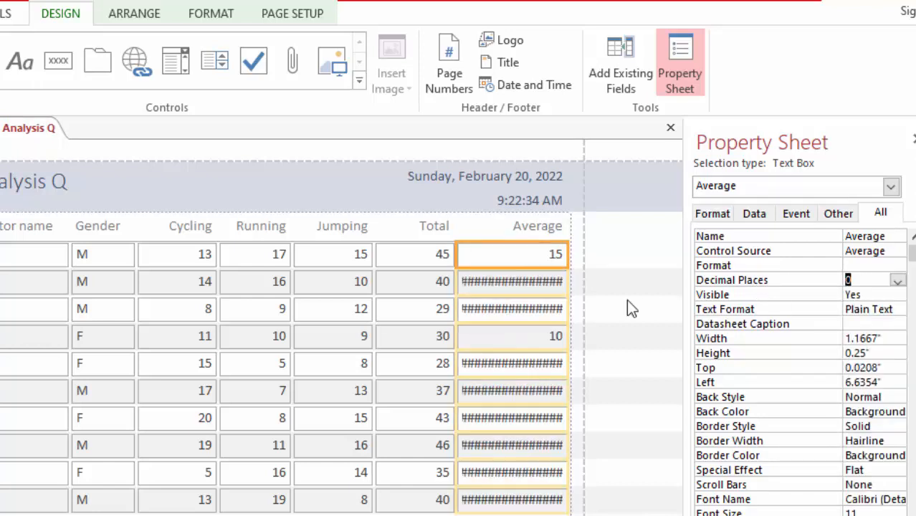
Widen the Average column to about 1.58 inches and set its number format to Standard
{"action": "left_click", "coordinate": [568, 230]}
{"action": "left_click_drag", "start_coordinate": [569, 231], "coordinate": [608, 231]}
{"action": "left_click", "coordinate": [532, 282]}
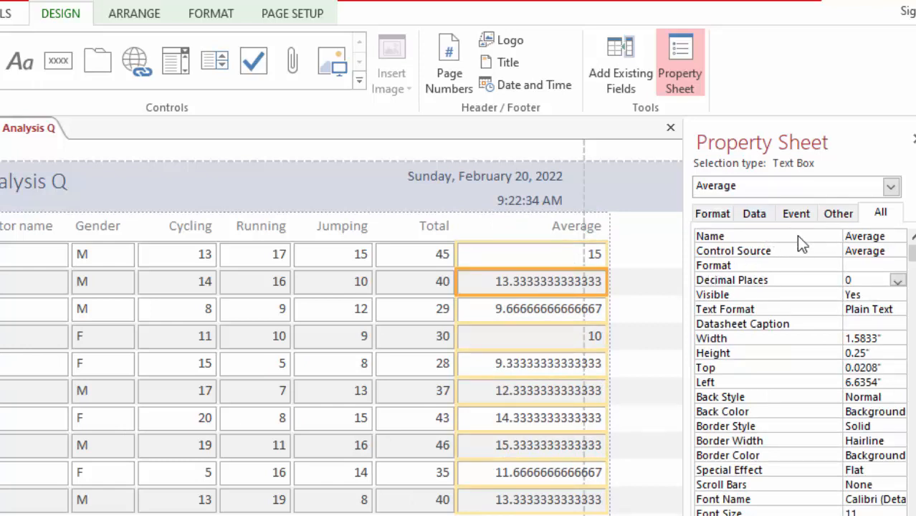
{"action": "left_click", "coordinate": [867, 266]}
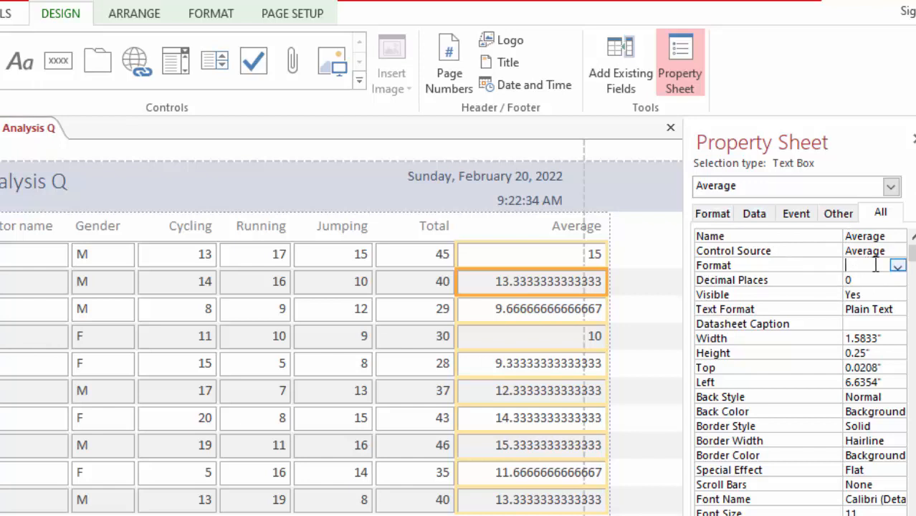
{"action": "left_click", "coordinate": [897, 266]}
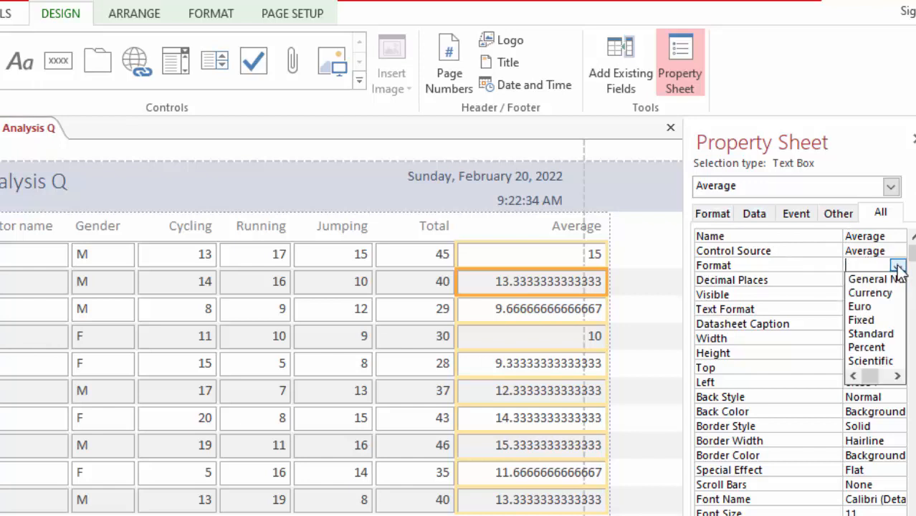
{"action": "left_click", "coordinate": [872, 333]}
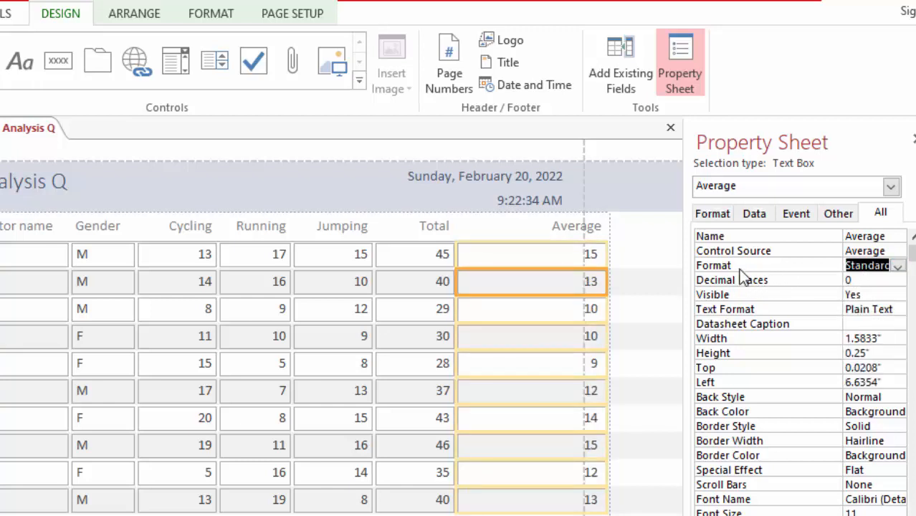
{"action": "left_click", "coordinate": [855, 280]}
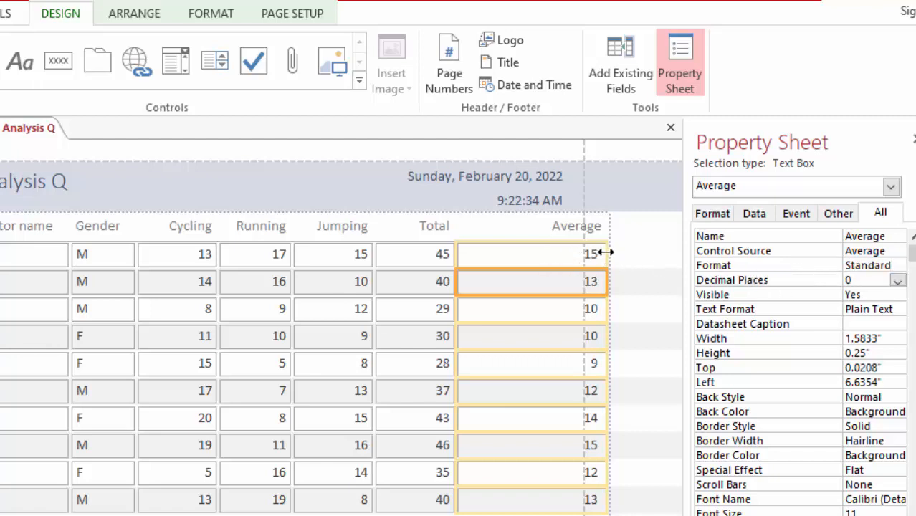
Narrow the Average column to about 1.21 inches so it fits within the page, and close its properties
{"action": "left_click_drag", "start_coordinate": [606, 253], "coordinate": [570, 255]}
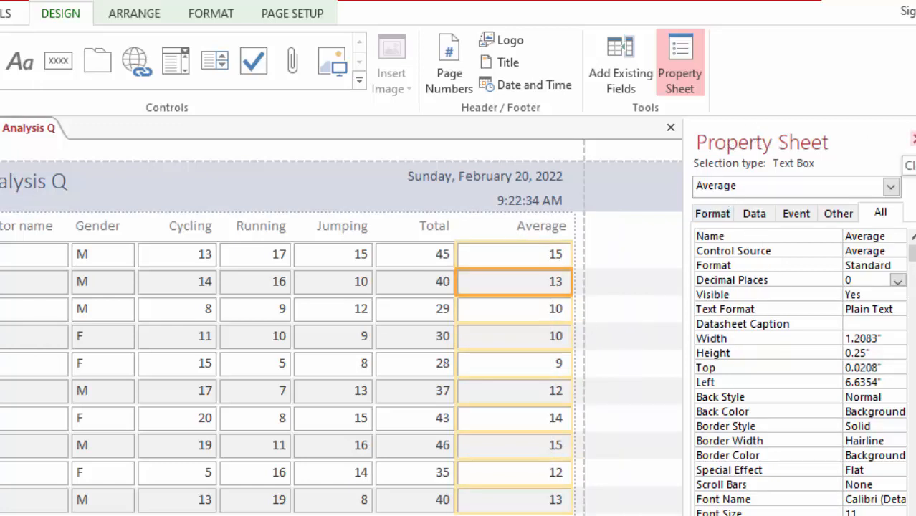
{"action": "left_click", "coordinate": [912, 138]}
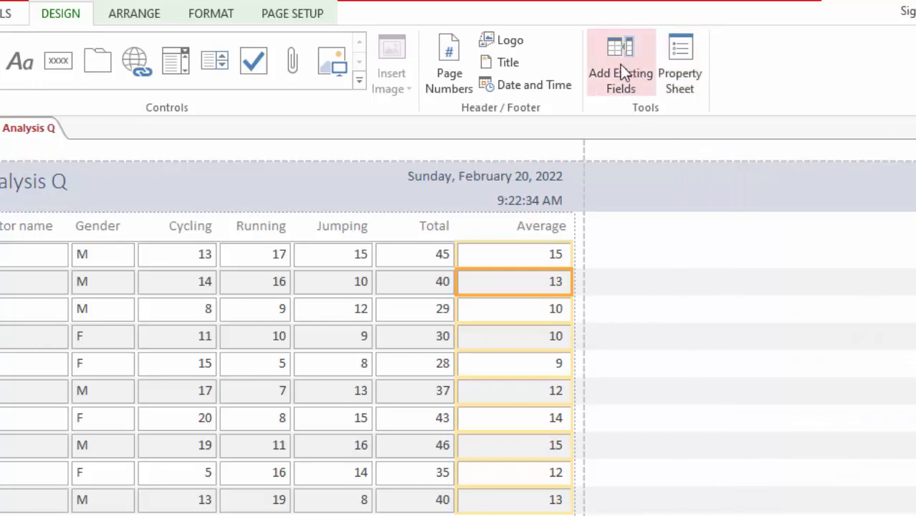
{"action": "left_click", "coordinate": [678, 64]}
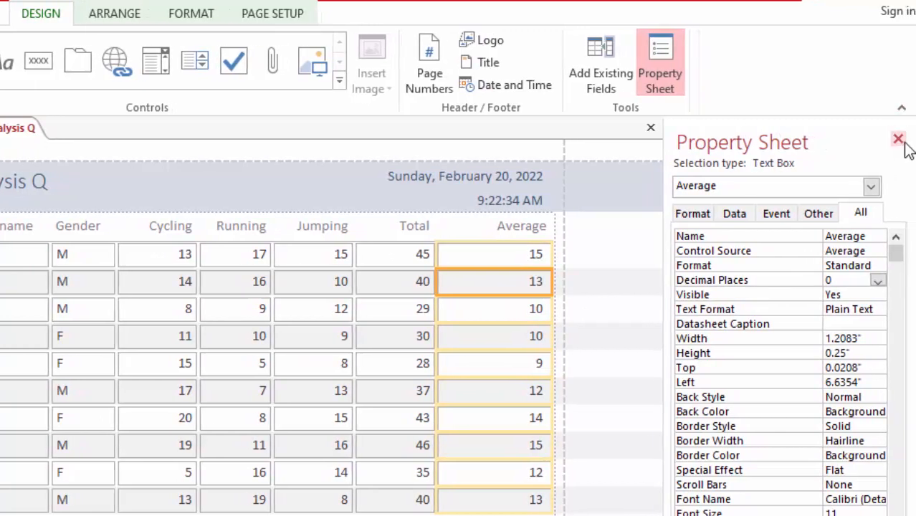
{"action": "left_click", "coordinate": [899, 140]}
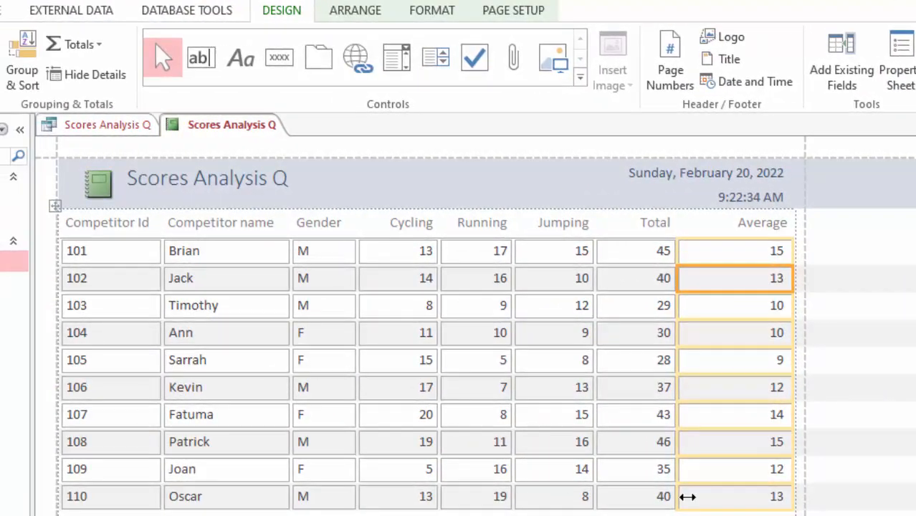
Increase the height of the record count box beneath the Competitor Id column
{"action": "left_click", "coordinate": [522, 514]}
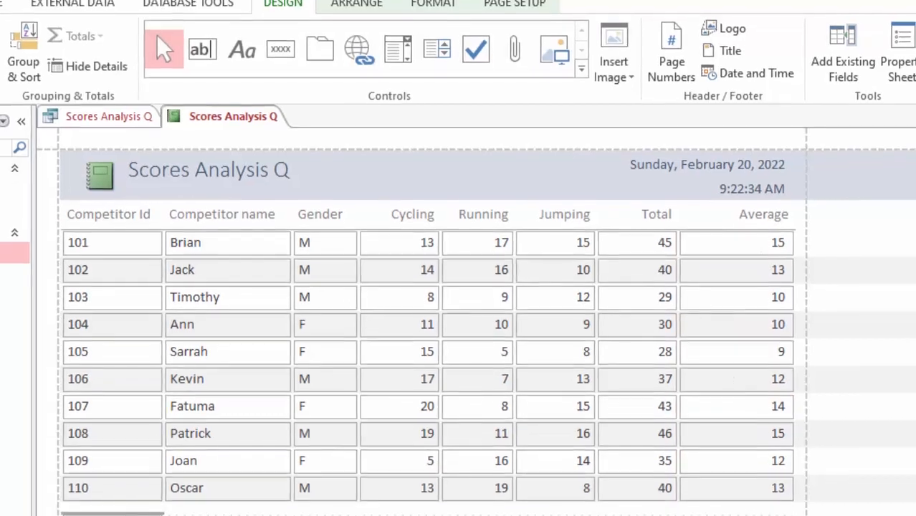
{"action": "left_click", "coordinate": [153, 508]}
{"action": "left_click_drag", "start_coordinate": [149, 476], "coordinate": [149, 487]}
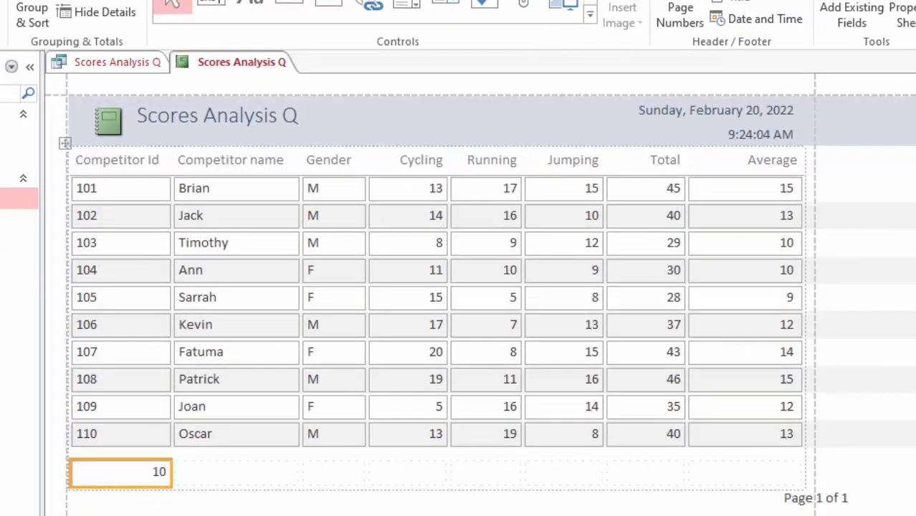
Change the report title to "Scores Obtained by Competitors"
{"action": "left_click", "coordinate": [244, 115]}
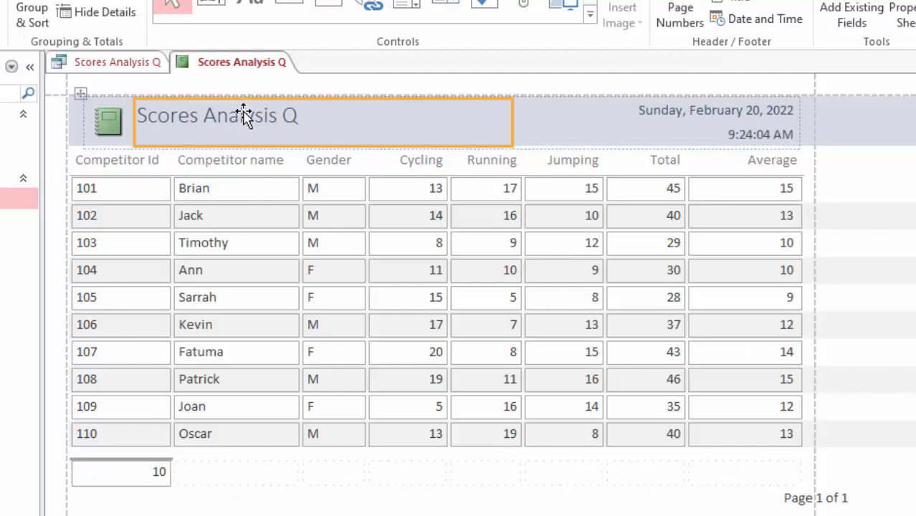
{"action": "left_click", "coordinate": [289, 117]}
{"action": "key", "text": "ctrl+a"}
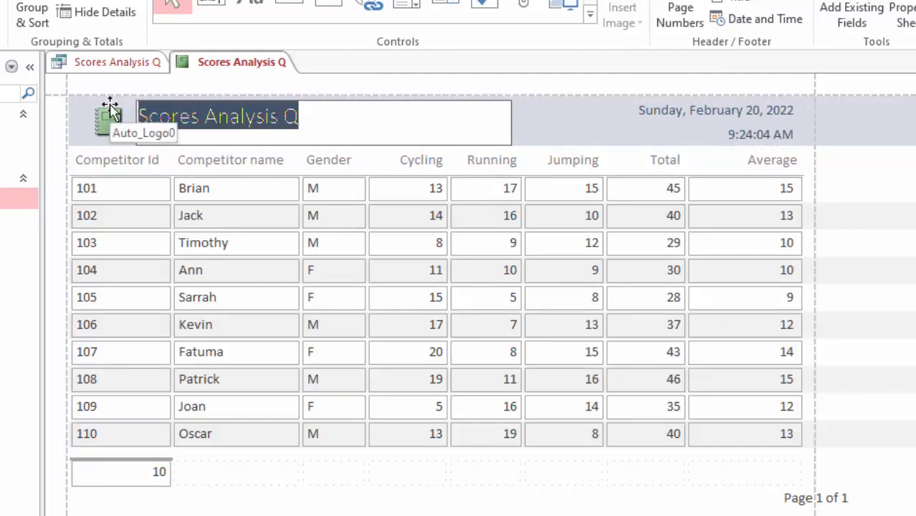
{"action": "type", "text": "sCORE"}
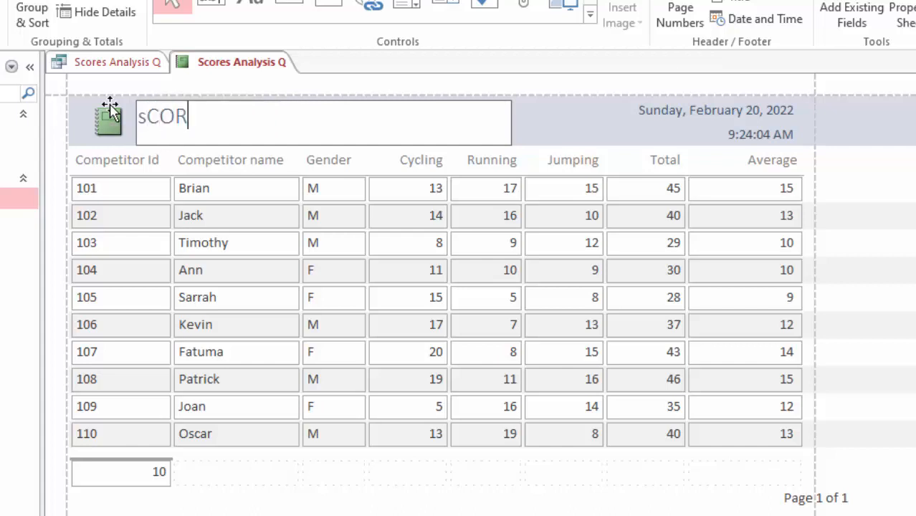
{"action": "key", "text": "BackSpace"}
{"action": "key", "text": "BackSpace"}
{"action": "key", "text": "BackSpace"}
{"action": "key", "text": "BackSpace"}
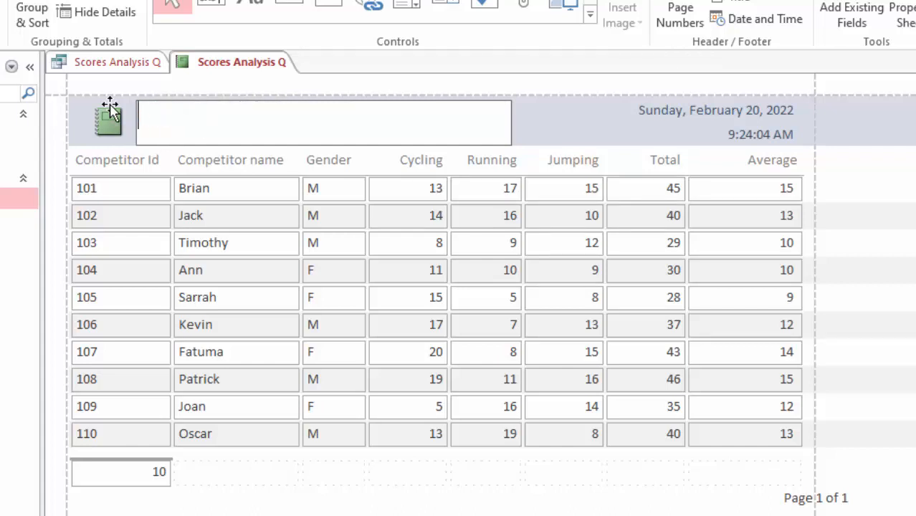
{"action": "type", "text": "Scores O"}
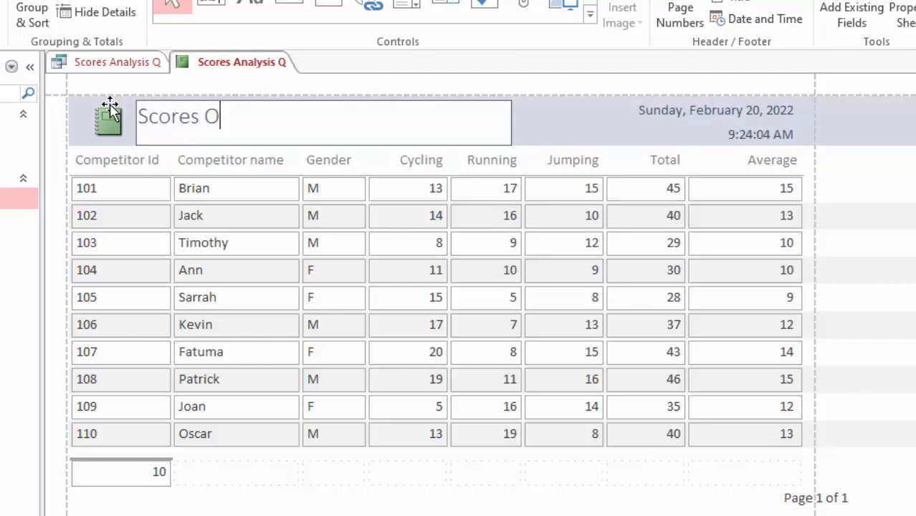
{"action": "type", "text": "btained by"}
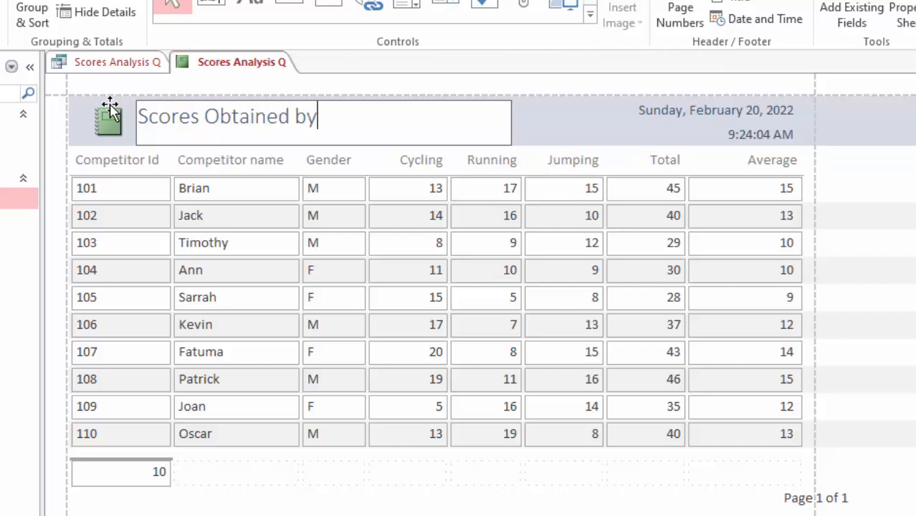
{"action": "type", "text": " Competitors"}
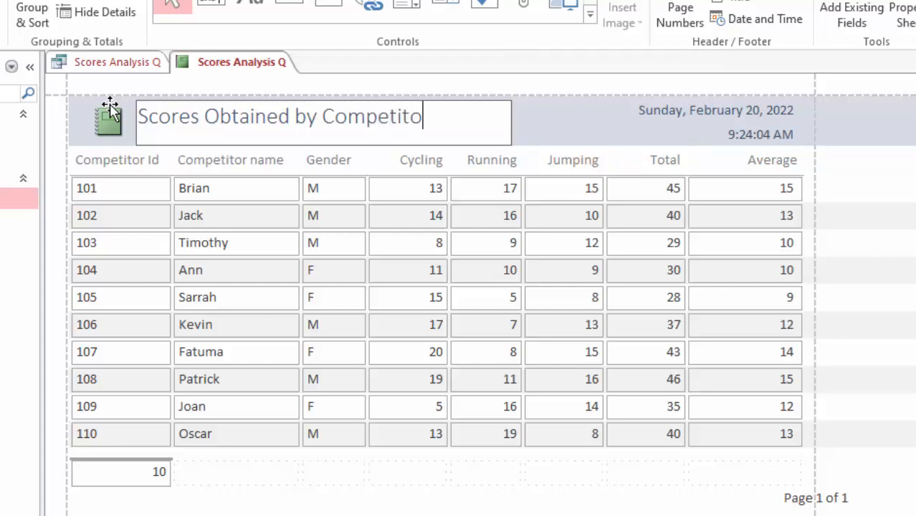
{"action": "left_click", "coordinate": [562, 113]}
Make the report title bold
{"action": "left_click", "coordinate": [180, 116]}
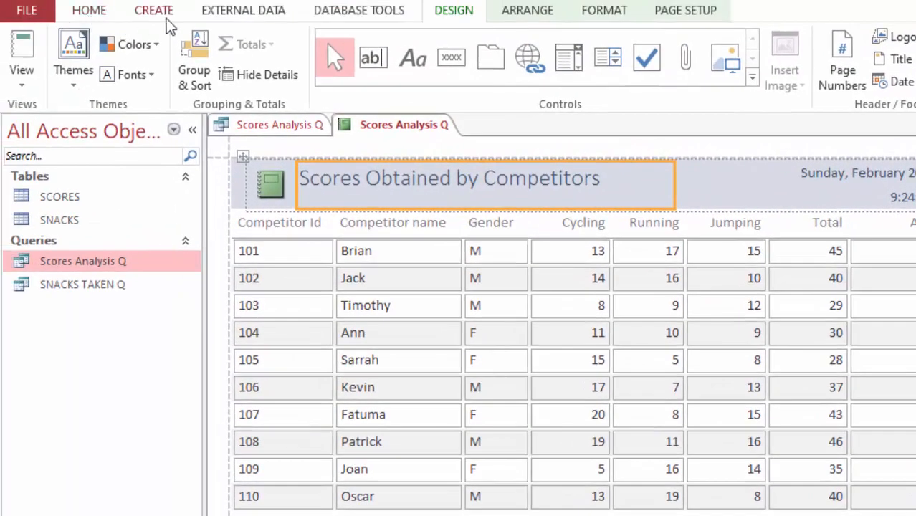
{"action": "left_click", "coordinate": [55, 7]}
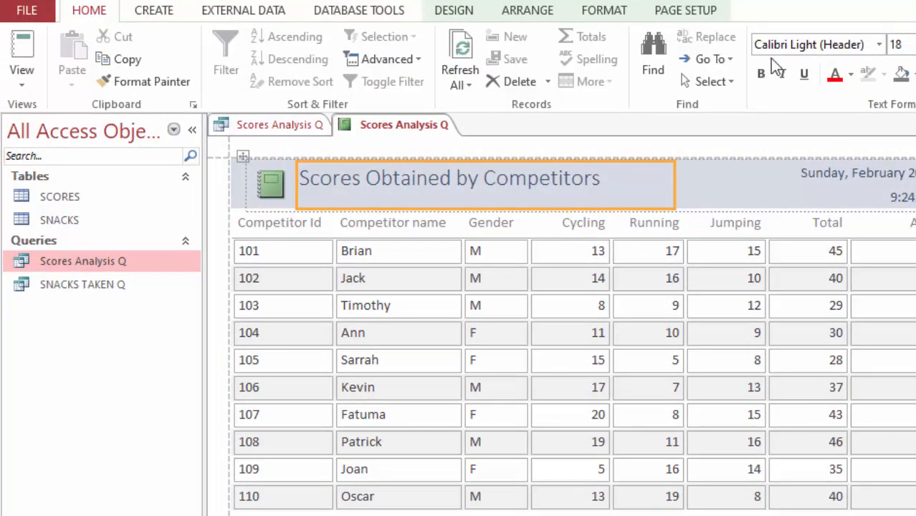
{"action": "left_click", "coordinate": [762, 75]}
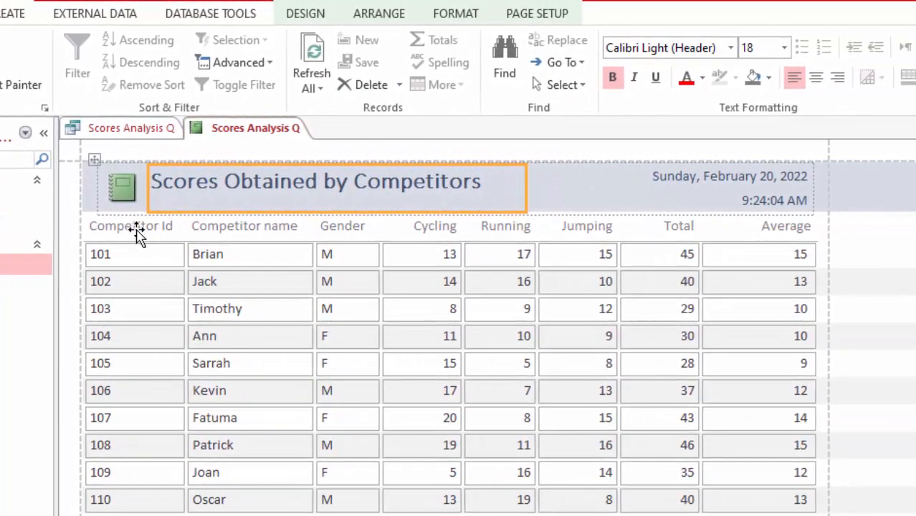
Make all the column headings bold, from Competitor Id through Average
{"action": "left_click", "coordinate": [220, 228]}
{"action": "left_click", "coordinate": [136, 231]}
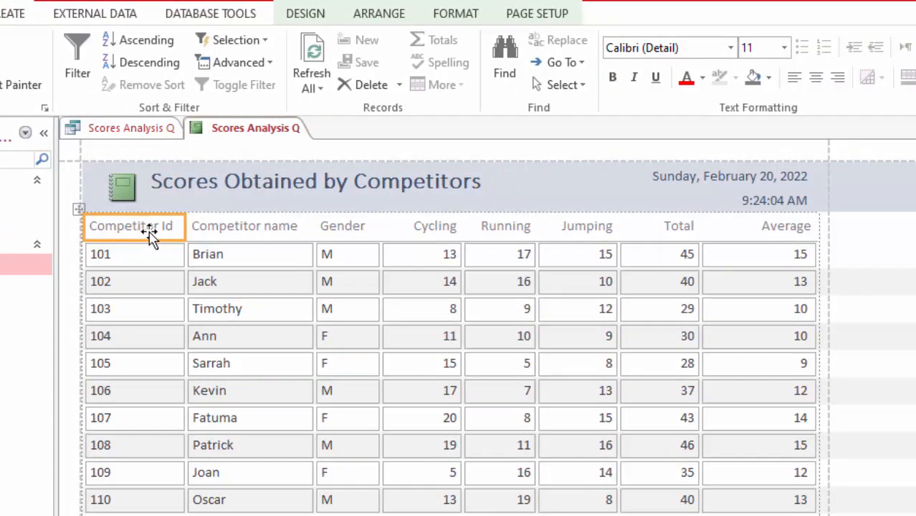
{"action": "left_click", "coordinate": [220, 231], "text": "shift"}
{"action": "left_click", "coordinate": [352, 231], "text": "shift"}
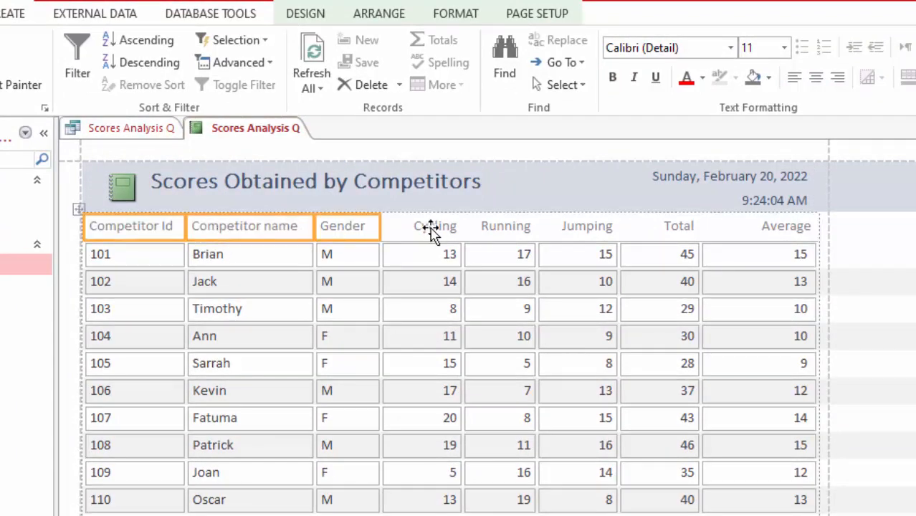
{"action": "left_click", "coordinate": [443, 230], "text": "shift"}
{"action": "left_click", "coordinate": [519, 231], "text": "shift"}
{"action": "left_click", "coordinate": [577, 230], "text": "shift"}
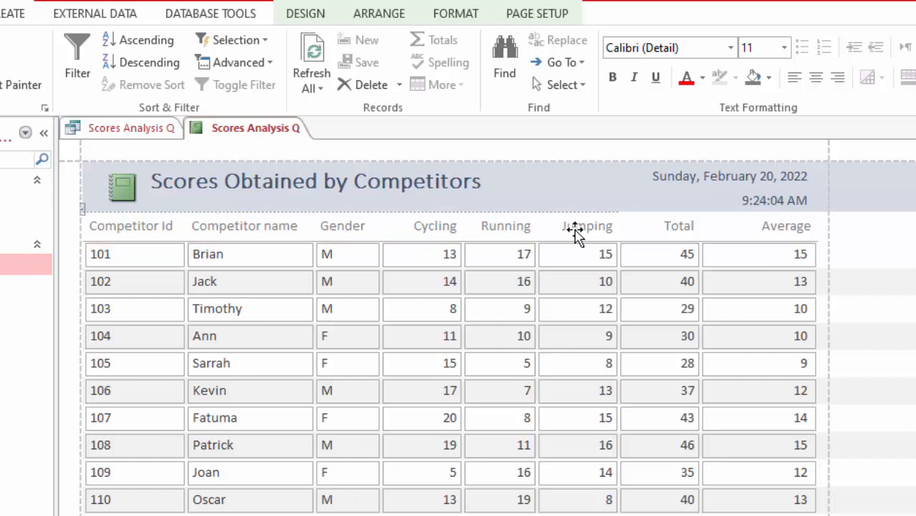
{"action": "left_click", "coordinate": [659, 230], "text": "shift"}
{"action": "left_click", "coordinate": [779, 231], "text": "shift"}
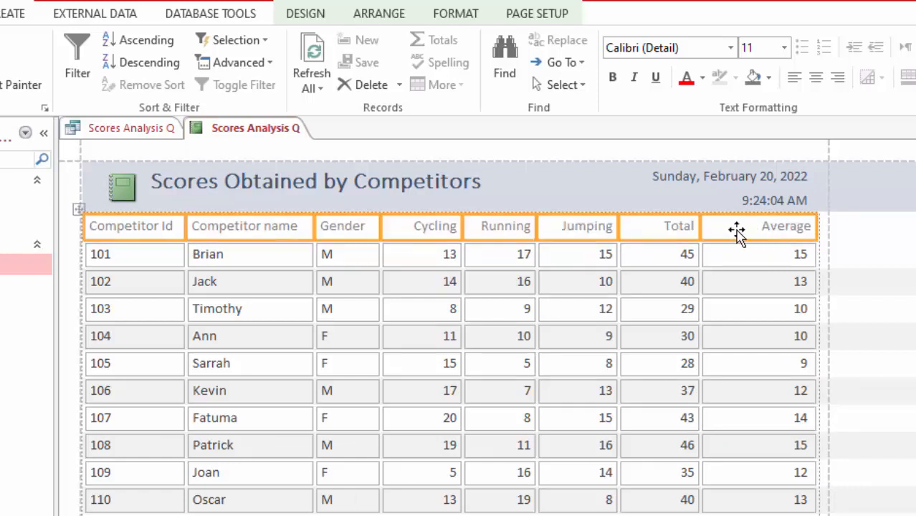
{"action": "left_click", "coordinate": [611, 78]}
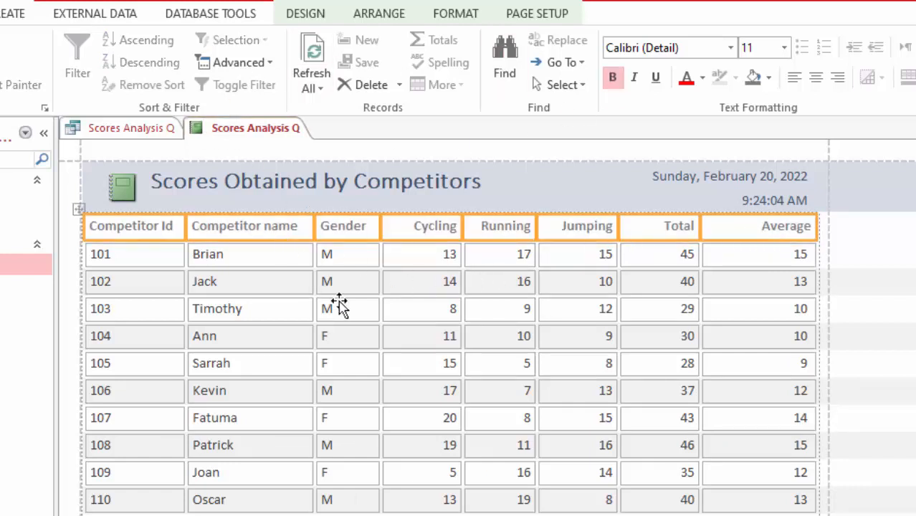
{"action": "left_click", "coordinate": [877, 316]}
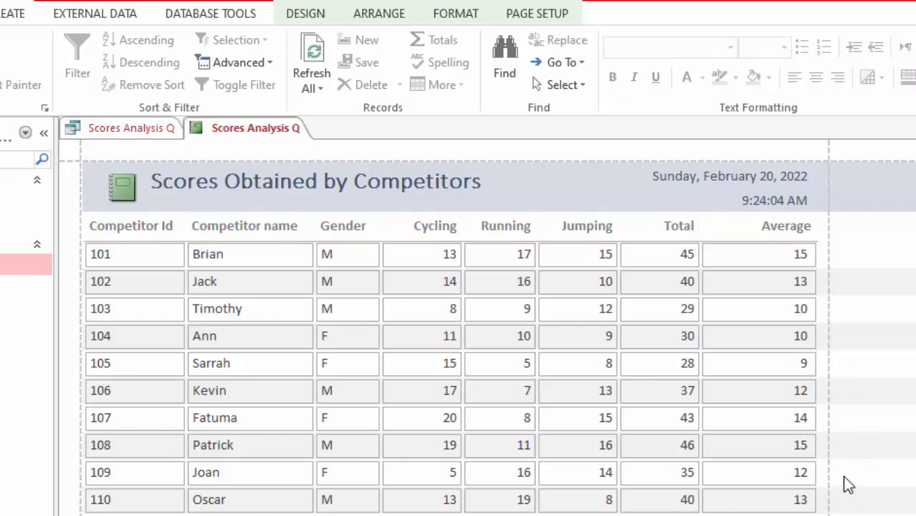
Narrow the page number box in the report footer so it fits inside the page's right margin
{"action": "left_click", "coordinate": [810, 465]}
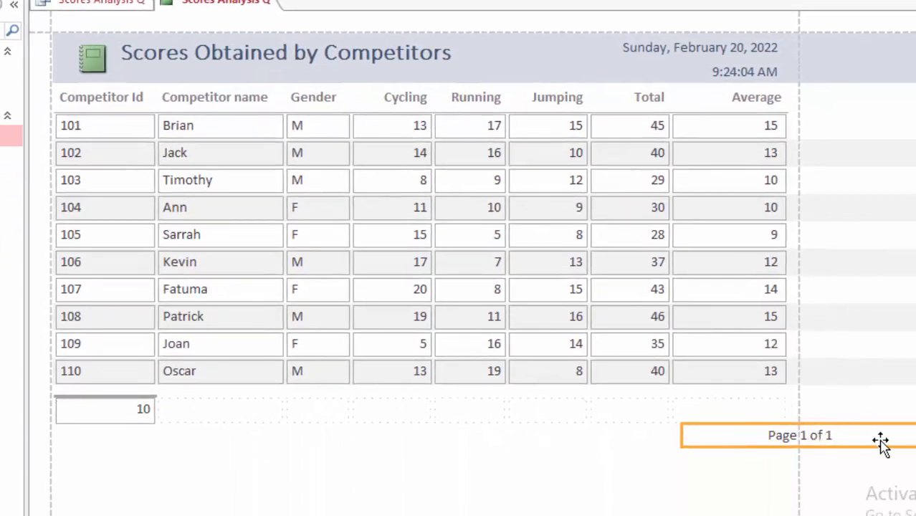
{"action": "left_click_drag", "start_coordinate": [912, 435], "coordinate": [793, 436]}
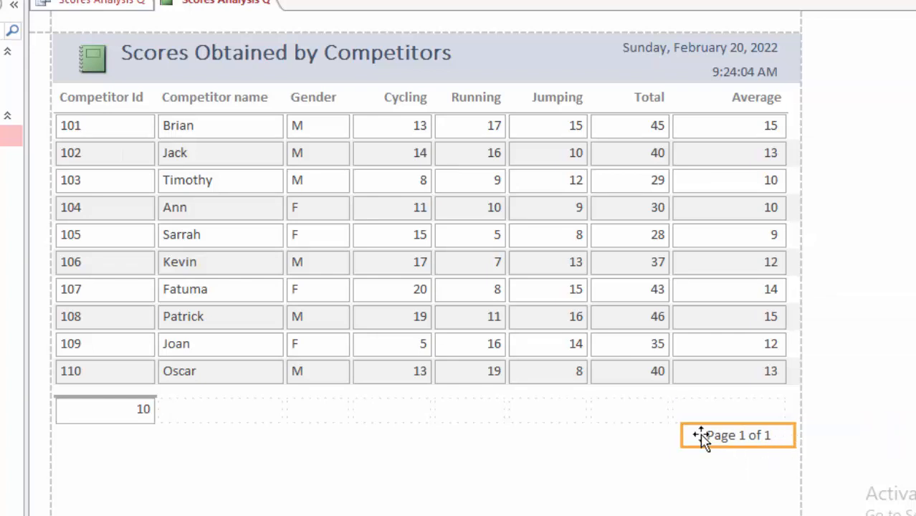
{"action": "left_click", "coordinate": [525, 454]}
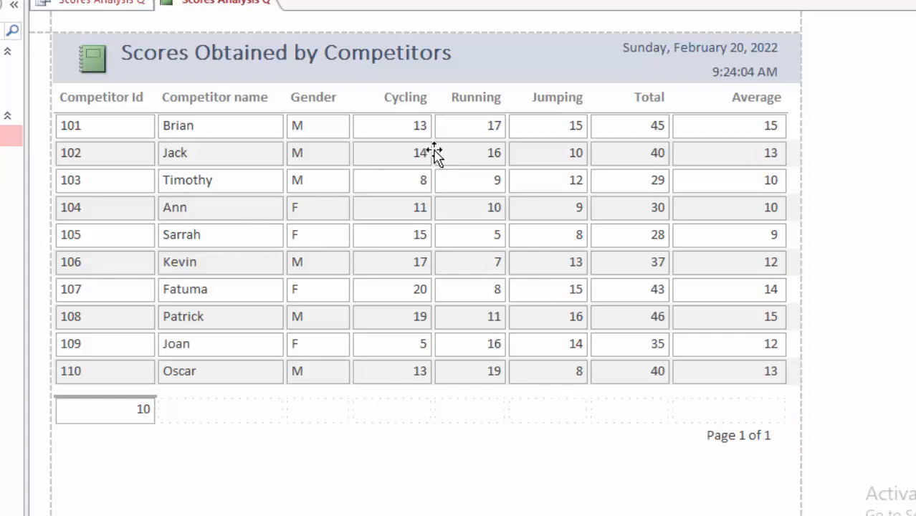
Save the report under the name "Scores Report"
{"action": "left_click", "coordinate": [686, 55]}
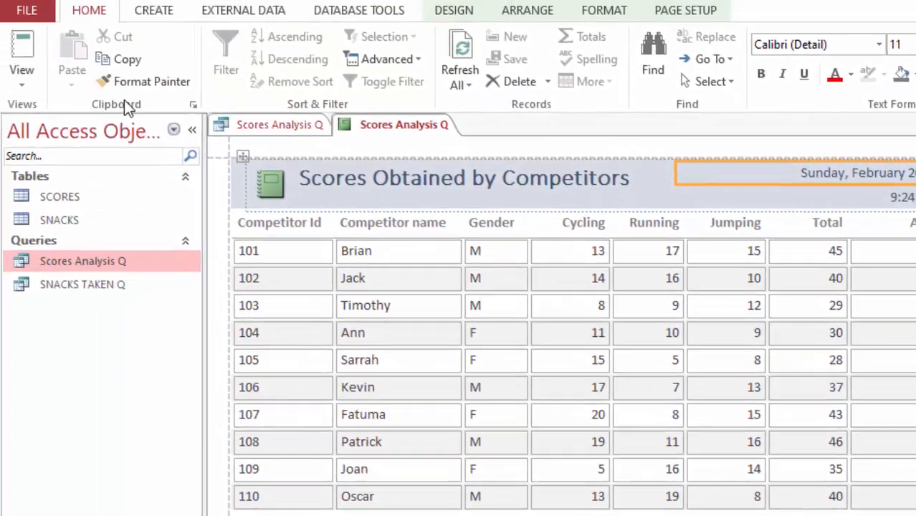
{"action": "key", "text": "ctrl+s"}
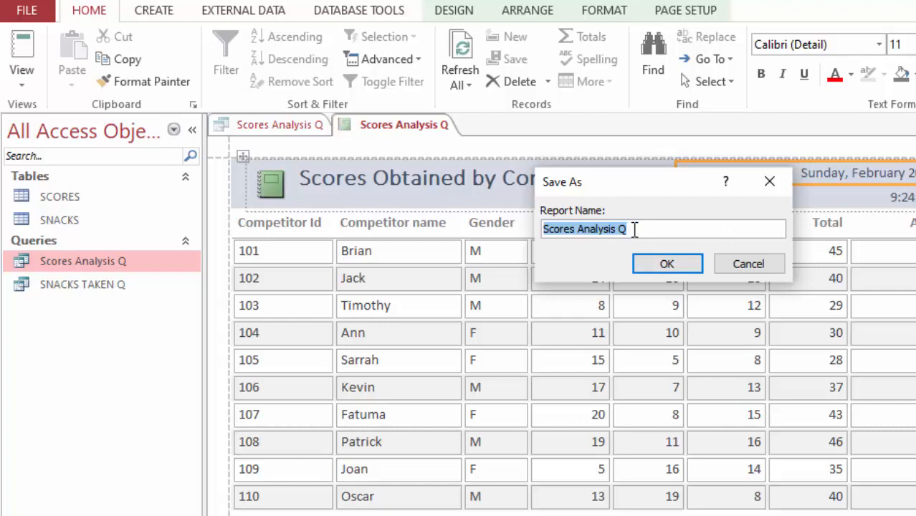
{"action": "type", "text": "Report"}
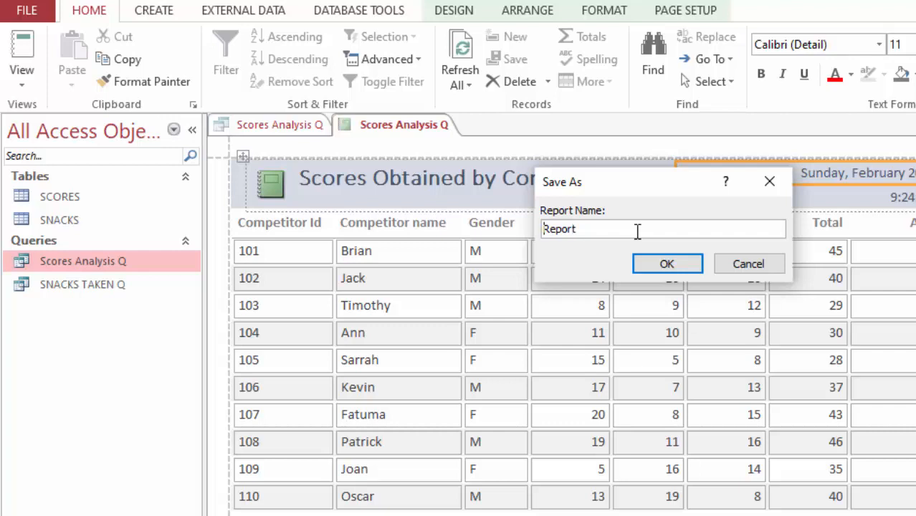
{"action": "type", "text": "Scores"}
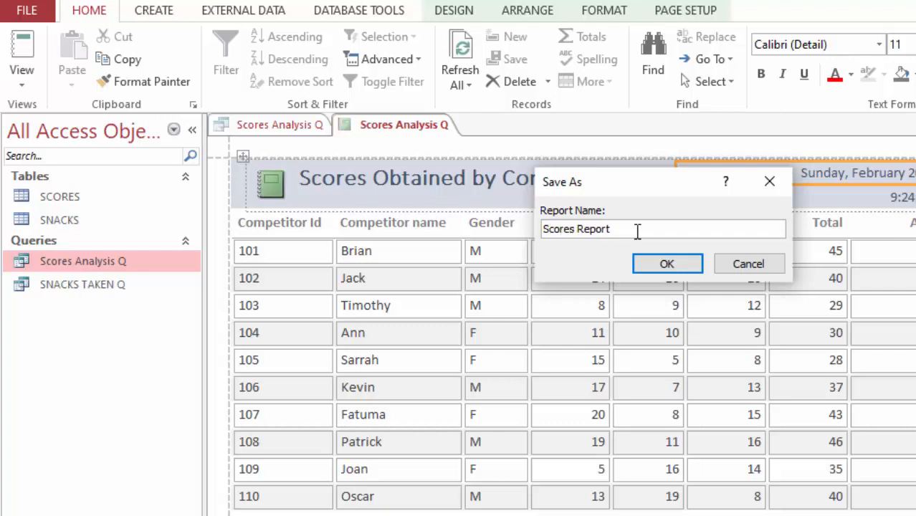
{"action": "left_click", "coordinate": [637, 267]}
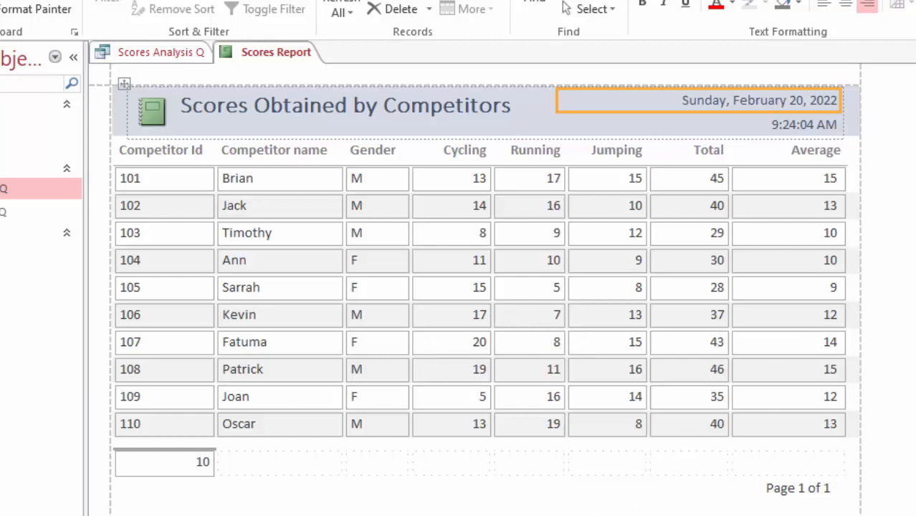
Close the report and the Scores Analysis Q query, and reopen Scores Report
{"action": "key", "text": "ctrl+w"}
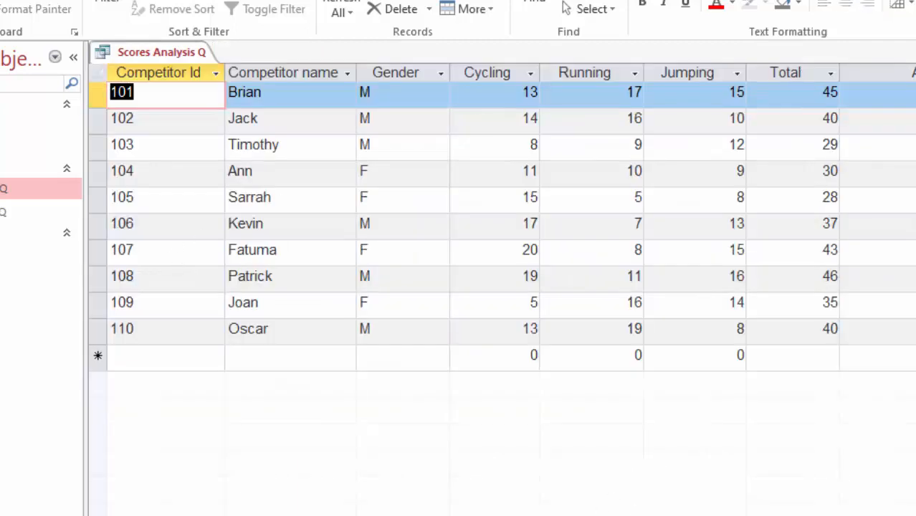
{"action": "key", "text": "ctrl+w"}
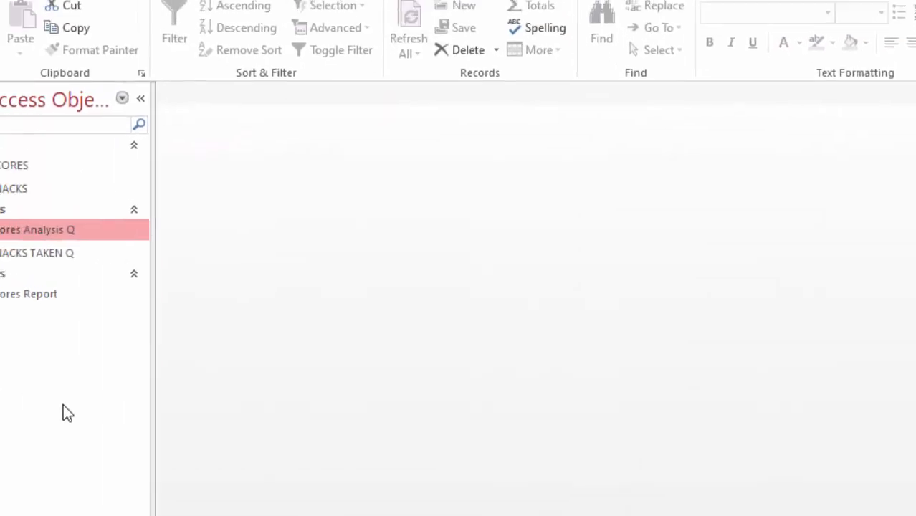
{"action": "double_click", "coordinate": [76, 327]}
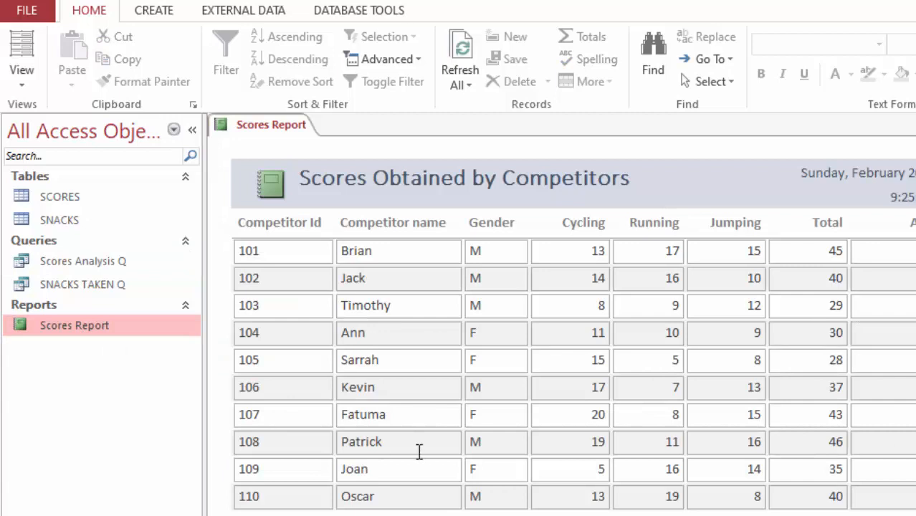
Preview Scores Report as it prints and check its whole page from header to page number
{"action": "left_click", "coordinate": [26, 13]}
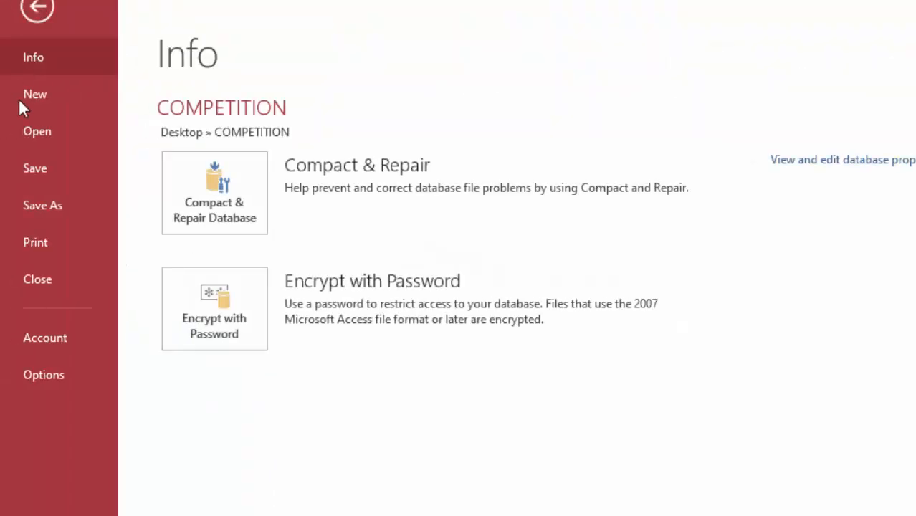
{"action": "left_click", "coordinate": [36, 244]}
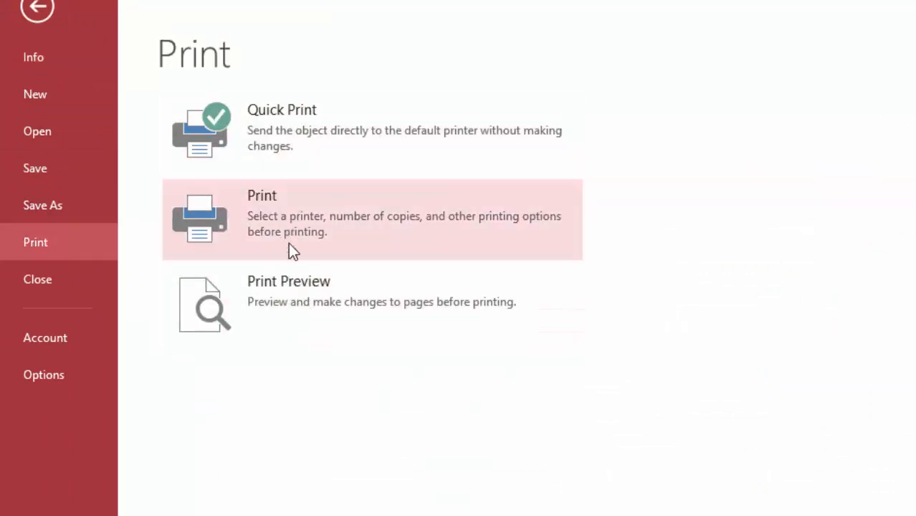
{"action": "left_click", "coordinate": [282, 294]}
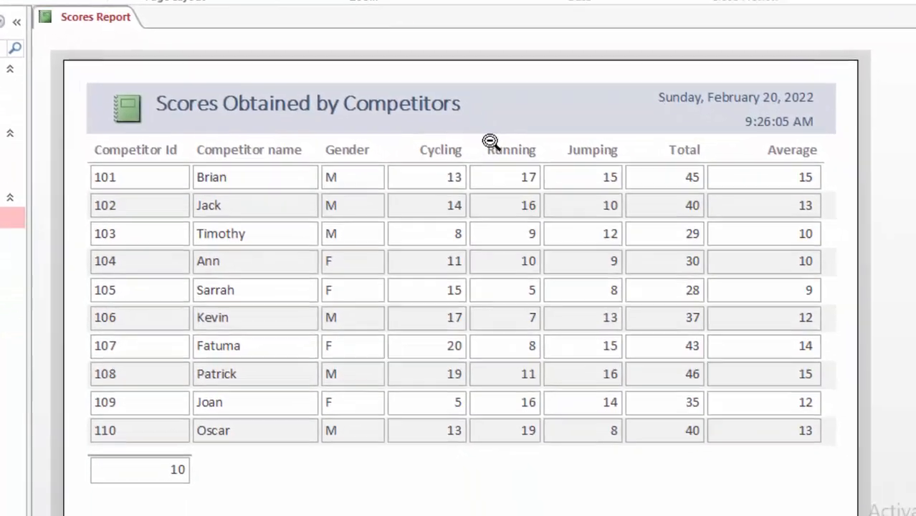
{"action": "scroll", "coordinate": [590, 201], "scroll_direction": "down", "scroll_amount": 3}
{"action": "scroll", "coordinate": [588, 195], "scroll_direction": "up", "scroll_amount": 5}
{"action": "scroll", "coordinate": [479, 131], "scroll_direction": "down", "scroll_amount": 10}
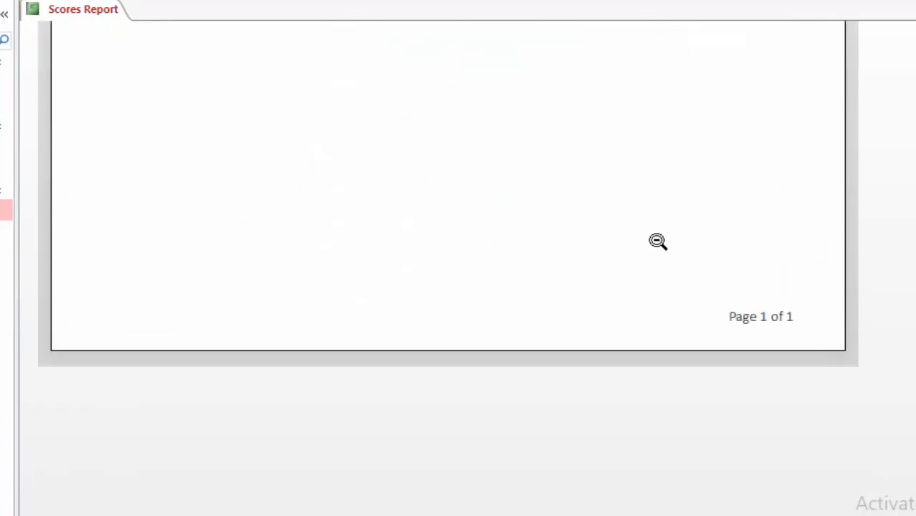
{"action": "scroll", "coordinate": [652, 244], "scroll_direction": "up", "scroll_amount": 8}
{"action": "scroll", "coordinate": [449, 193], "scroll_direction": "up", "scroll_amount": 5}
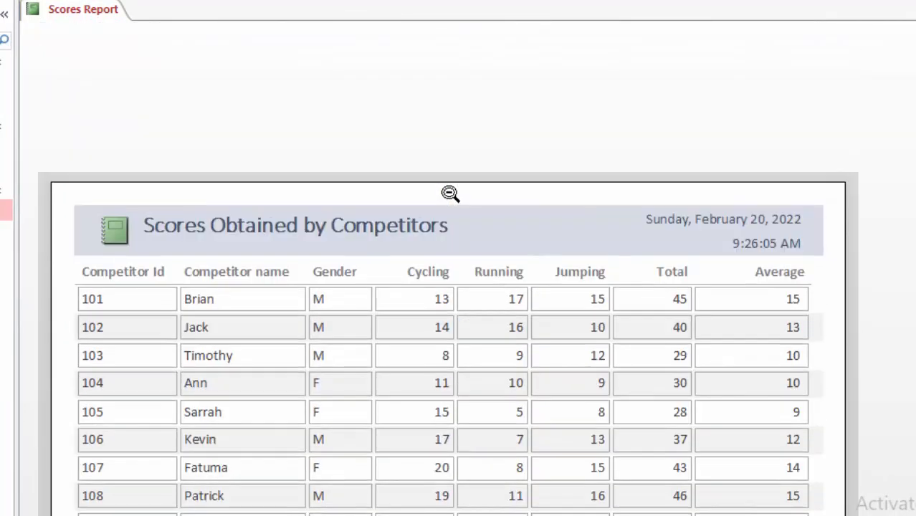
{"action": "scroll", "coordinate": [447, 191], "scroll_direction": "down", "scroll_amount": 2}
{"action": "scroll", "coordinate": [447, 179], "scroll_direction": "up", "scroll_amount": 1}
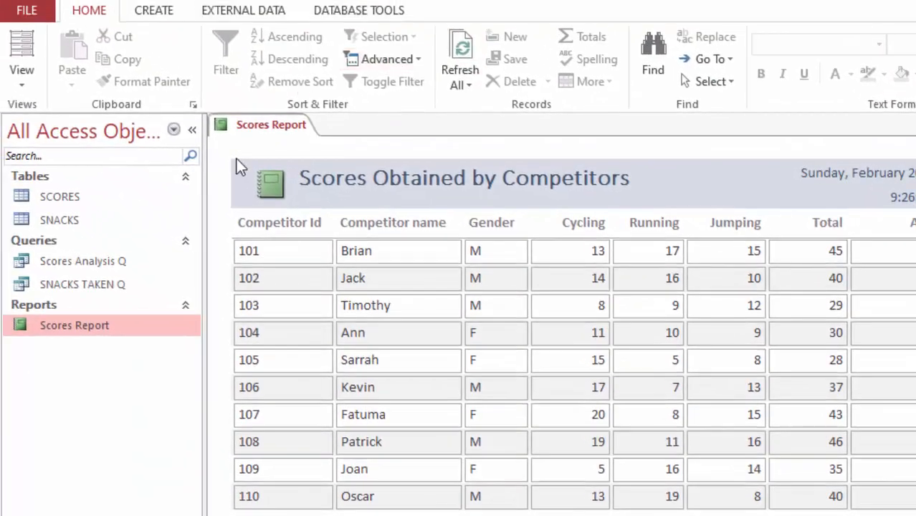
Close Scores Report, open the SNACKS TAKEN Q query and create a report from it
{"action": "key", "text": "ctrl+w"}
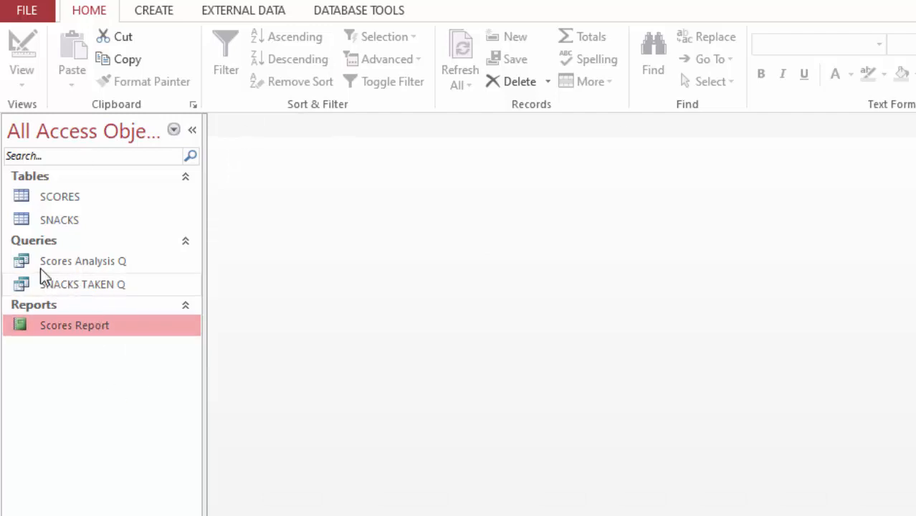
{"action": "double_click", "coordinate": [76, 286]}
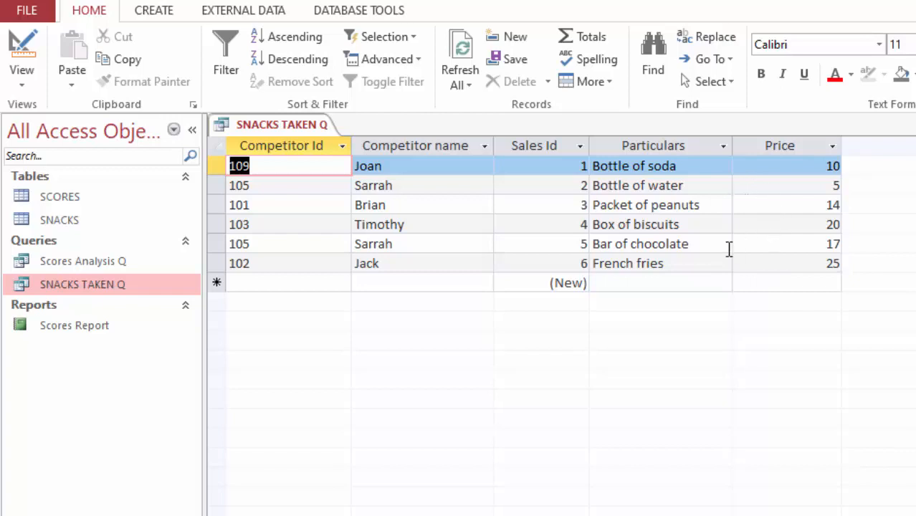
{"action": "left_click", "coordinate": [154, 13]}
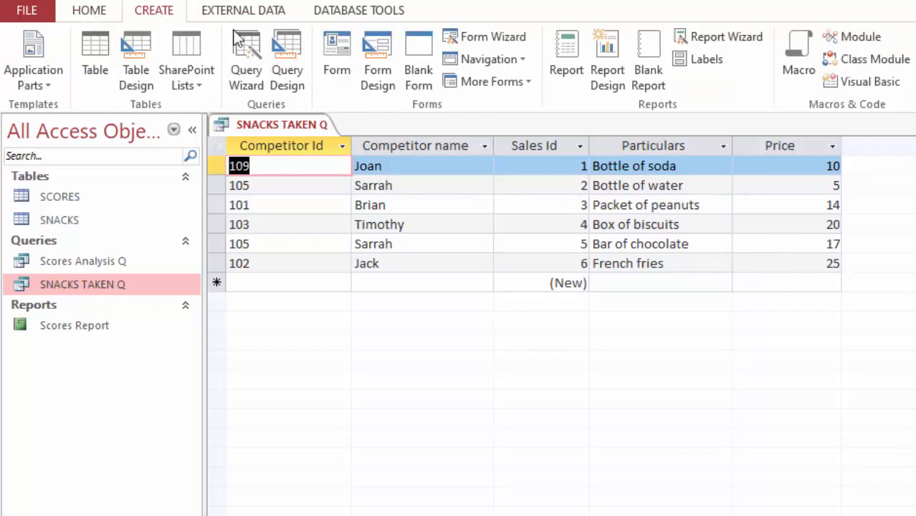
{"action": "left_click", "coordinate": [574, 66]}
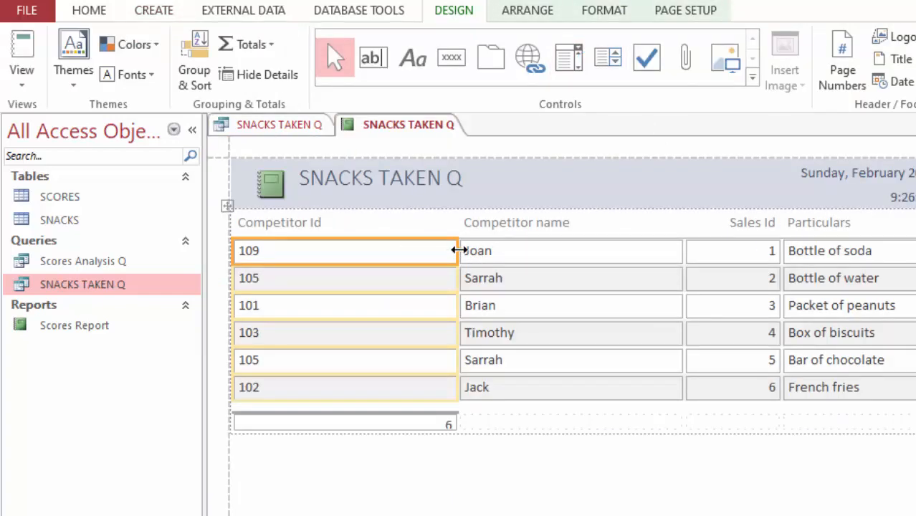
Narrow the Competitor Id and Competitor name columns so they closely fit their contents and headings
{"action": "left_click", "coordinate": [459, 249]}
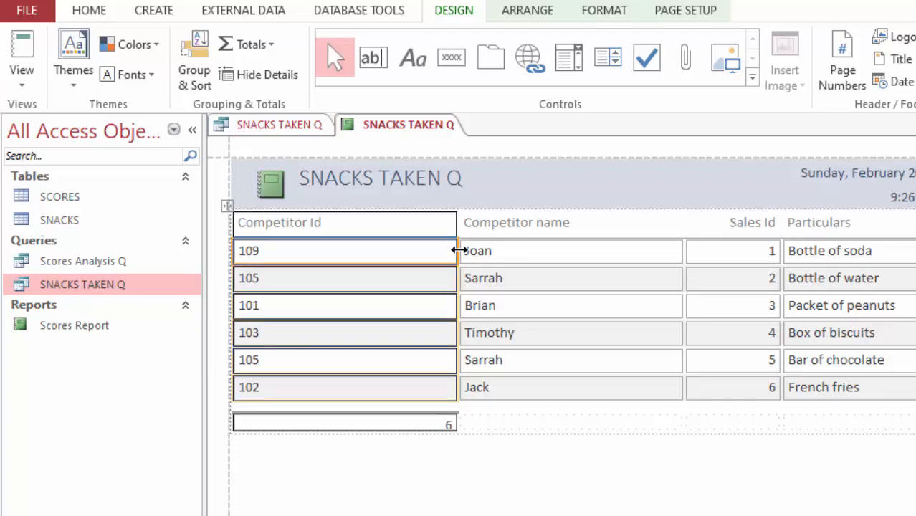
{"action": "left_click_drag", "start_coordinate": [459, 250], "coordinate": [327, 250]}
{"action": "left_click", "coordinate": [510, 251]}
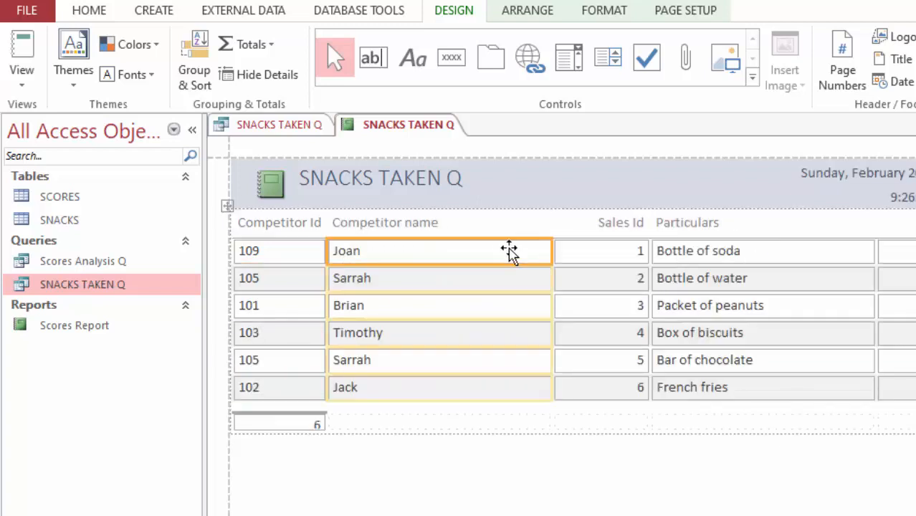
{"action": "left_click_drag", "start_coordinate": [552, 248], "coordinate": [455, 248]}
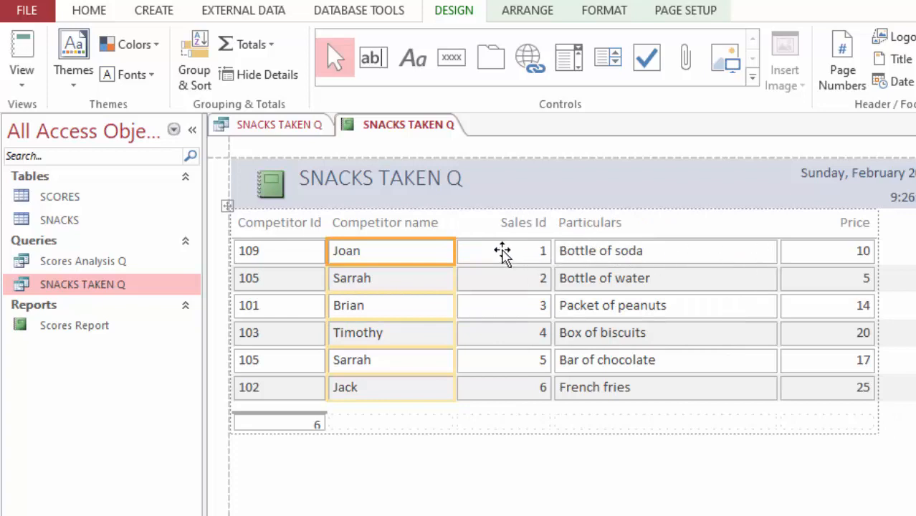
{"action": "left_click", "coordinate": [503, 252]}
{"action": "left_click", "coordinate": [608, 255]}
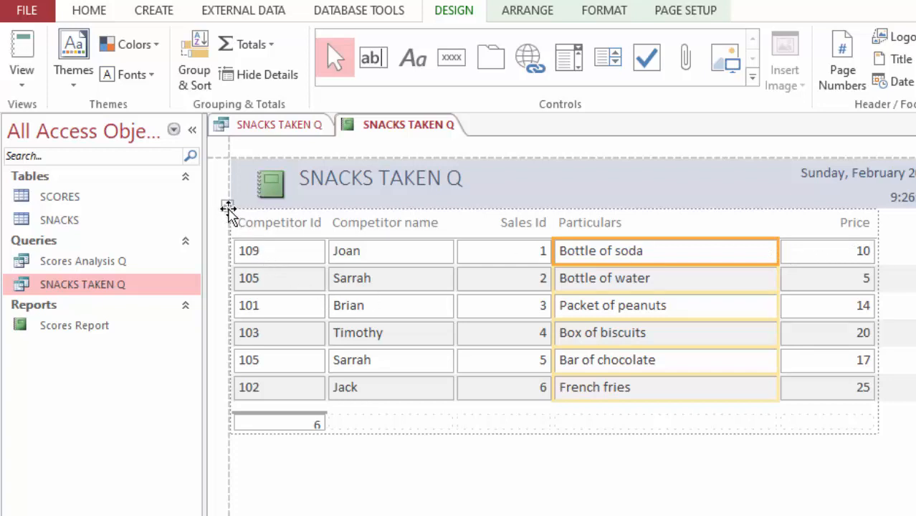
Select the whole report table, including its headings and record count, and look through the available fonts
{"action": "left_click", "coordinate": [228, 207]}
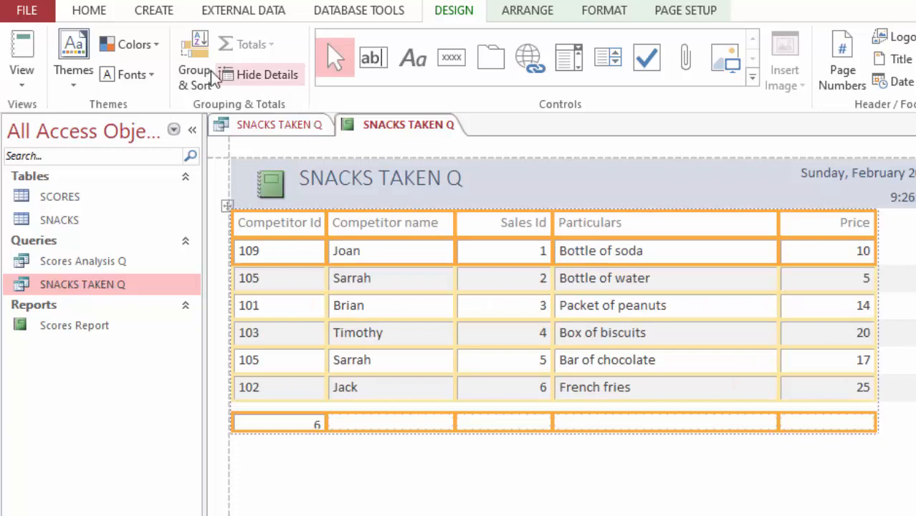
{"action": "left_click", "coordinate": [89, 10]}
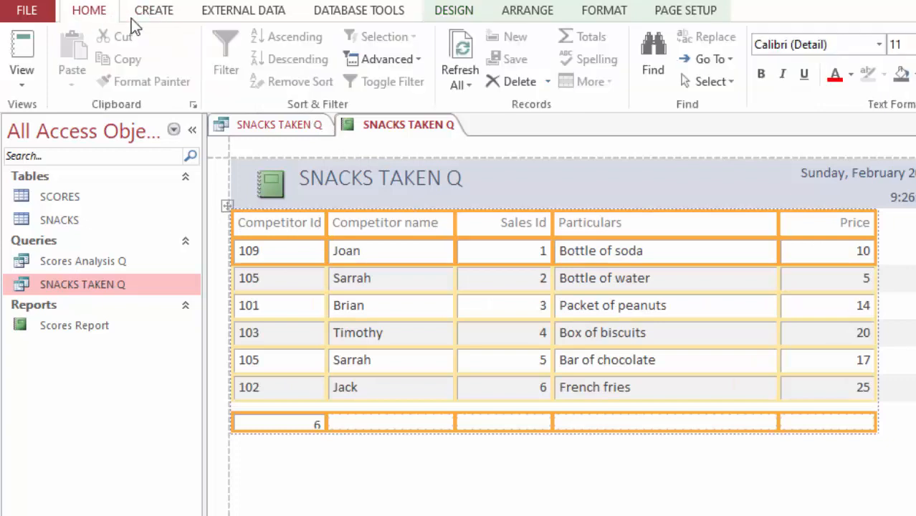
{"action": "left_click", "coordinate": [878, 45]}
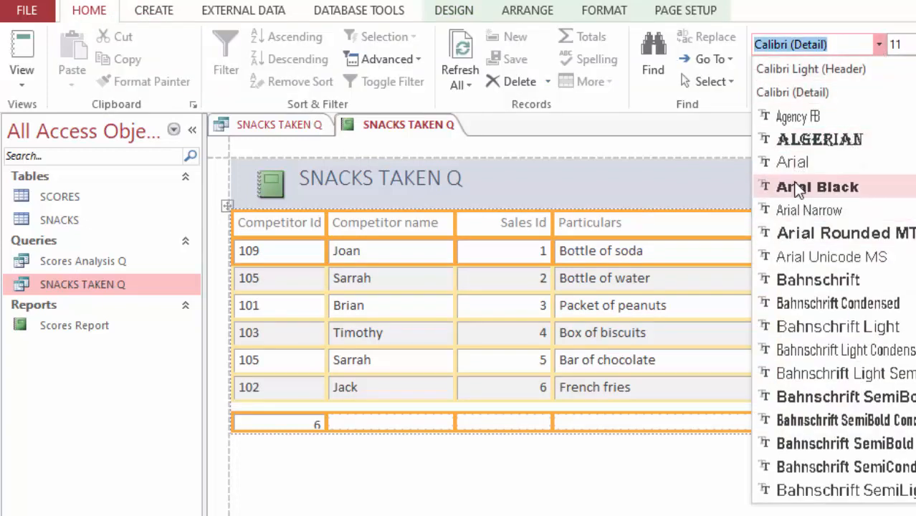
{"action": "key", "text": "Escape"}
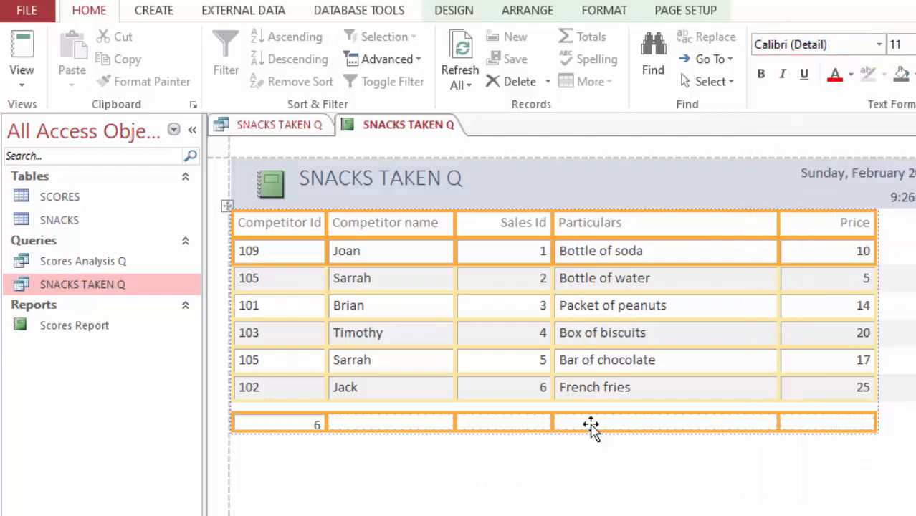
Widen the Particulars column slightly so the table fills more of the page width
{"action": "left_click", "coordinate": [907, 313]}
{"action": "left_click", "coordinate": [838, 252]}
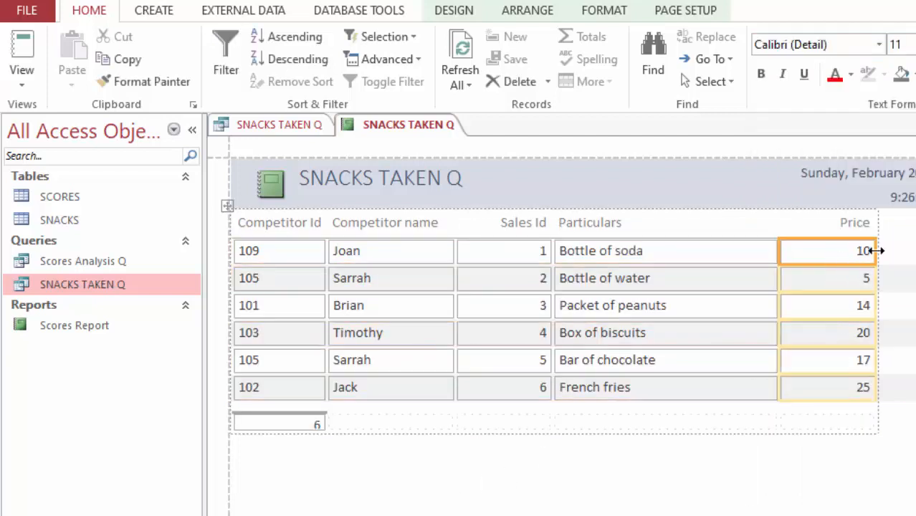
{"action": "left_click", "coordinate": [690, 274]}
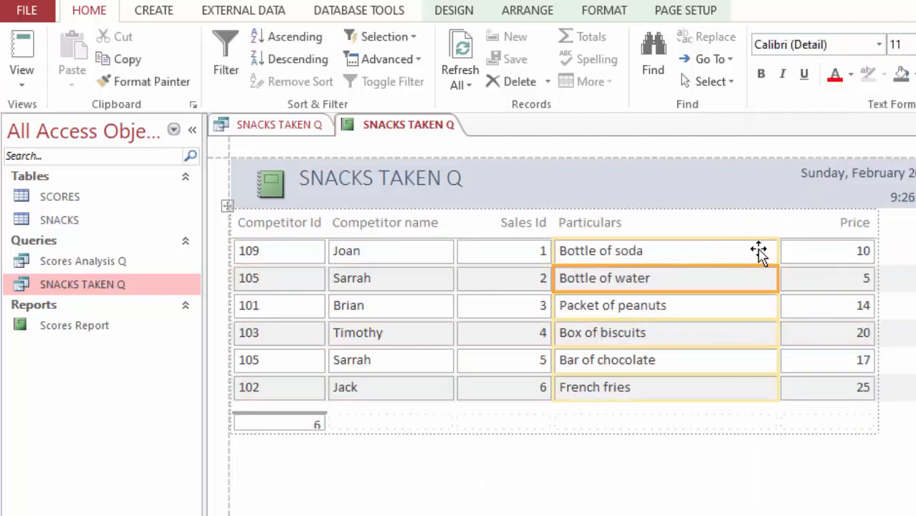
{"action": "left_click_drag", "start_coordinate": [780, 251], "coordinate": [825, 252]}
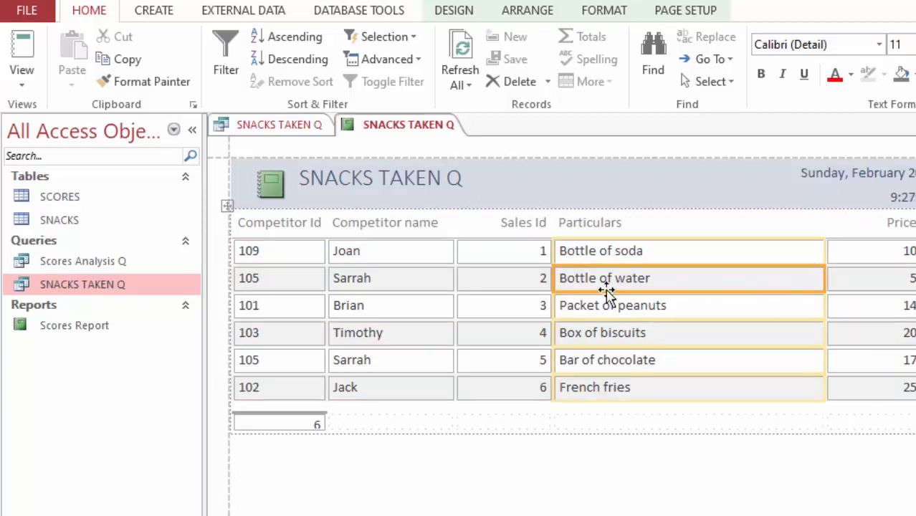
Centre the Sales Id values and the Sales Id heading
{"action": "left_click", "coordinate": [506, 261]}
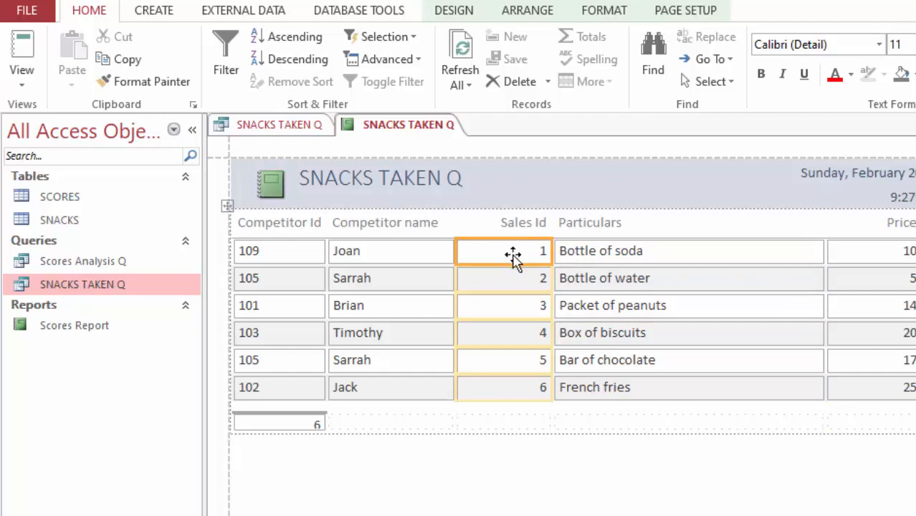
{"action": "left_click", "coordinate": [773, 77]}
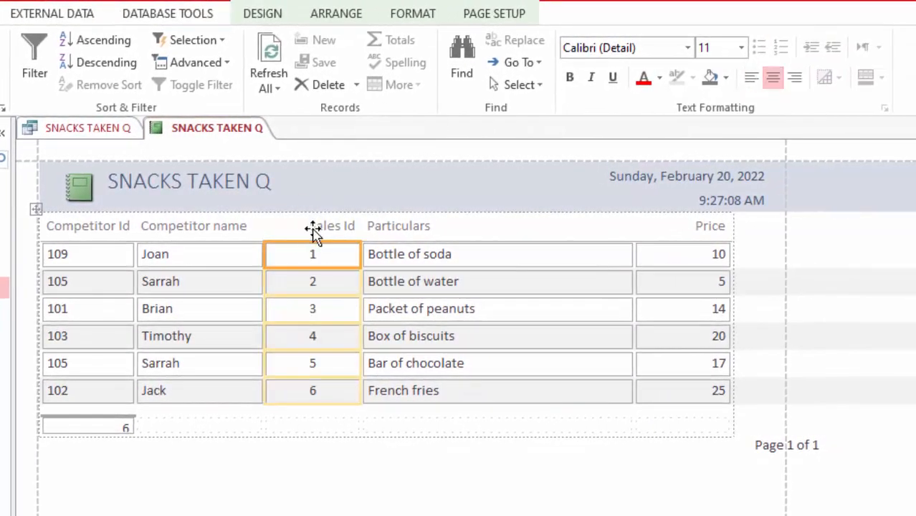
{"action": "left_click", "coordinate": [314, 227]}
{"action": "left_click", "coordinate": [773, 78]}
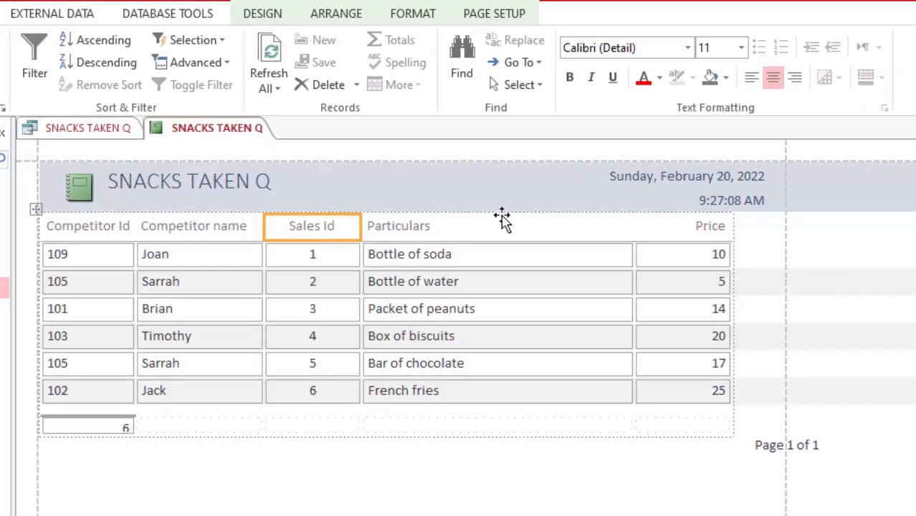
{"action": "left_click", "coordinate": [393, 290]}
Replace the report title with "Competitors Who Took Snacks"
{"action": "left_click", "coordinate": [215, 183]}
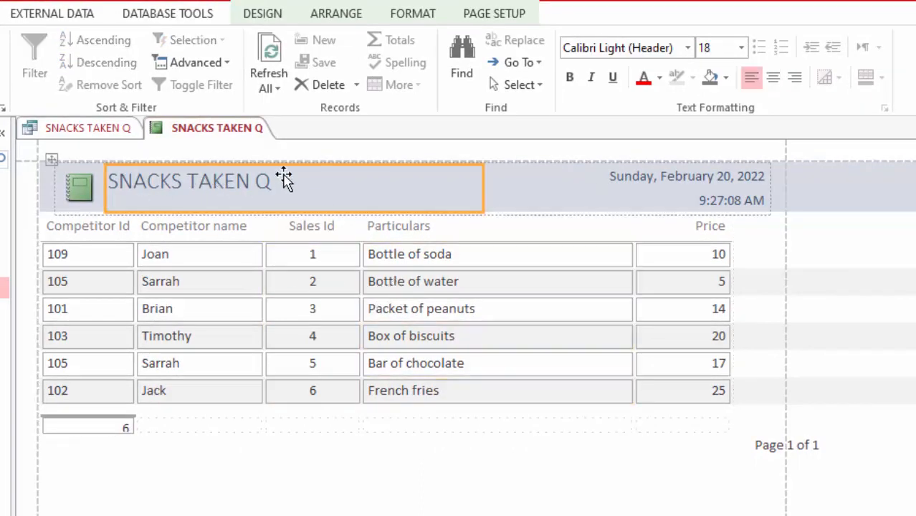
{"action": "left_click", "coordinate": [269, 184]}
{"action": "left_click_drag", "start_coordinate": [274, 183], "coordinate": [32, 206]}
{"action": "type", "text": "Competitors Who Took Snacks"}
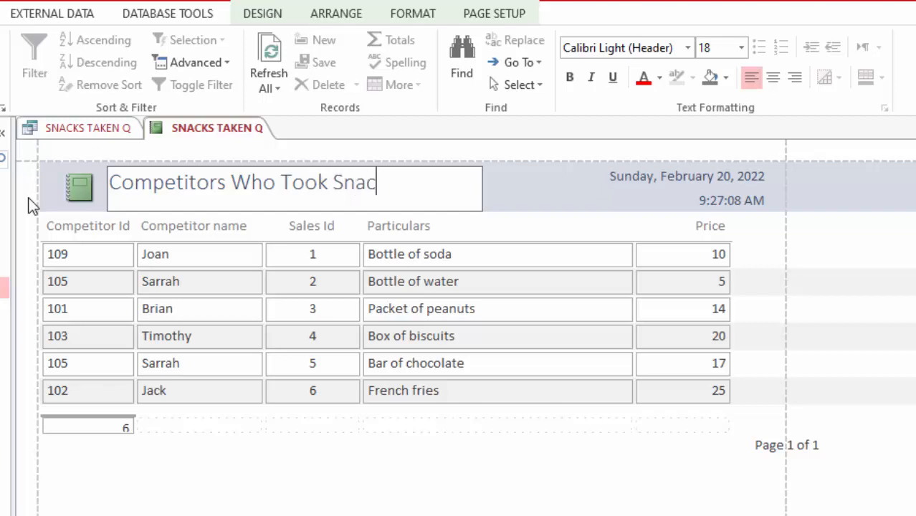
{"action": "left_click", "coordinate": [327, 486]}
Make the record count box slightly taller and narrow the page number box so it fits within the page edge
{"action": "left_click", "coordinate": [107, 429]}
{"action": "left_click_drag", "start_coordinate": [96, 430], "coordinate": [98, 433]}
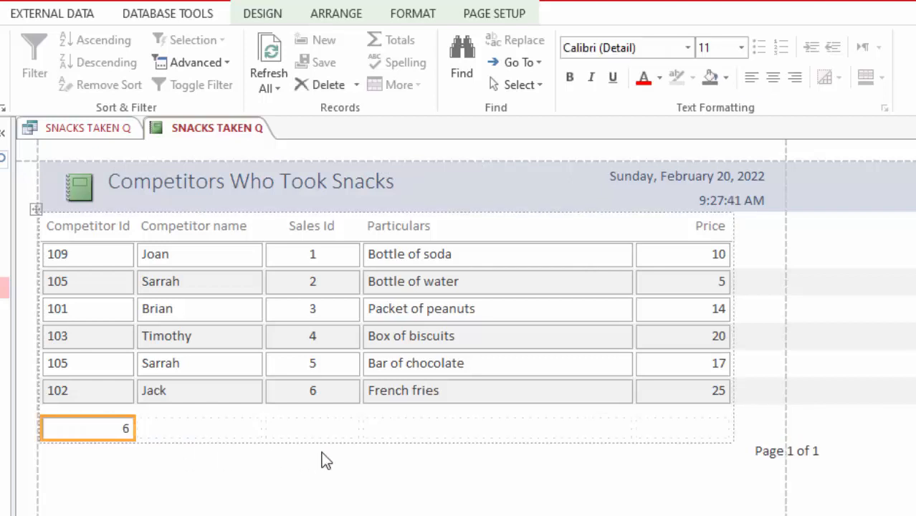
{"action": "left_click", "coordinate": [794, 449]}
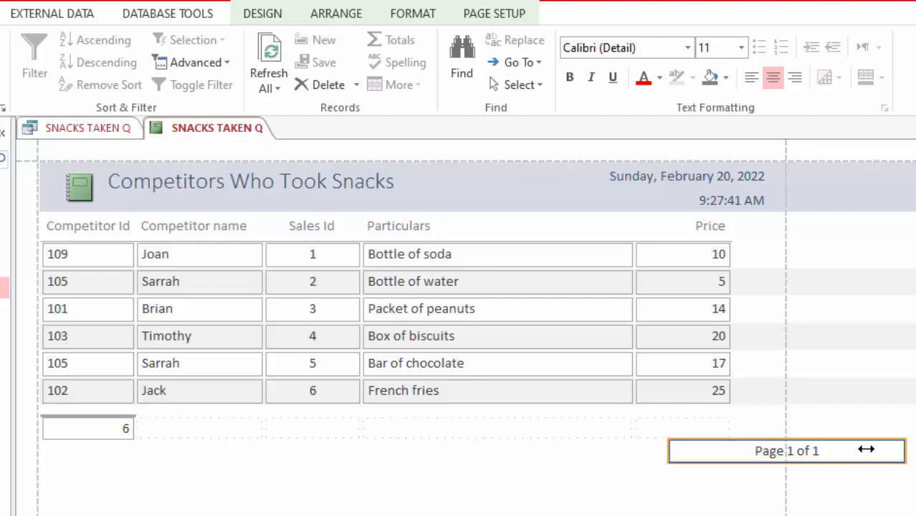
{"action": "left_click_drag", "start_coordinate": [866, 450], "coordinate": [771, 449]}
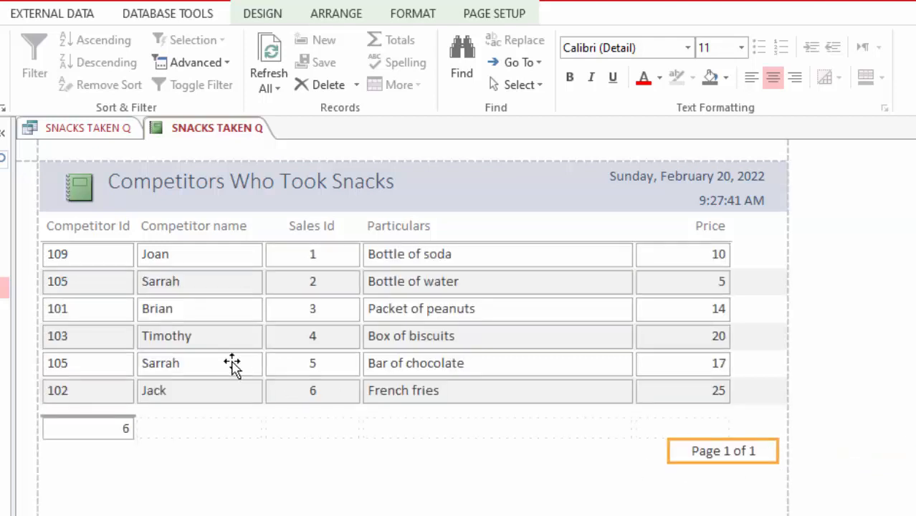
Make all five column headings bold, from Competitor Id to Price
{"action": "left_click", "coordinate": [87, 226]}
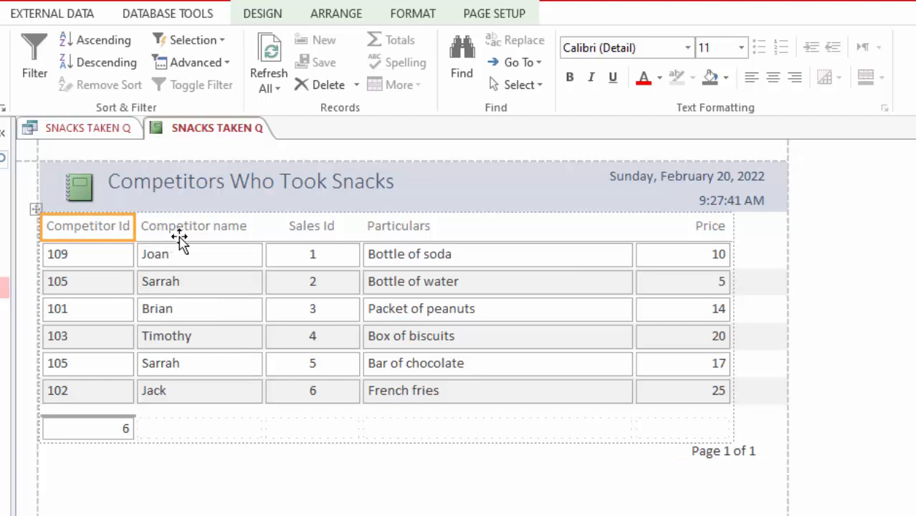
{"action": "left_click", "coordinate": [175, 226]}
{"action": "left_click_drag", "start_coordinate": [176, 227], "coordinate": [709, 227]}
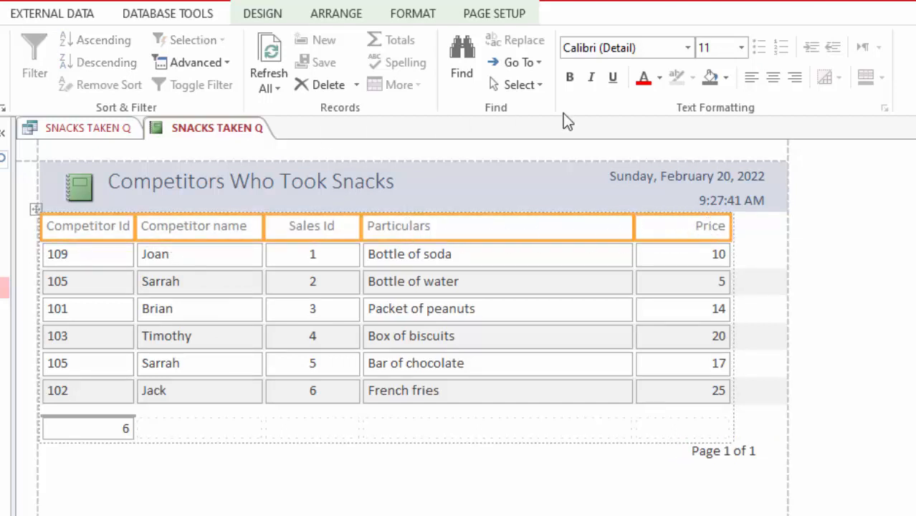
{"action": "left_click", "coordinate": [570, 77]}
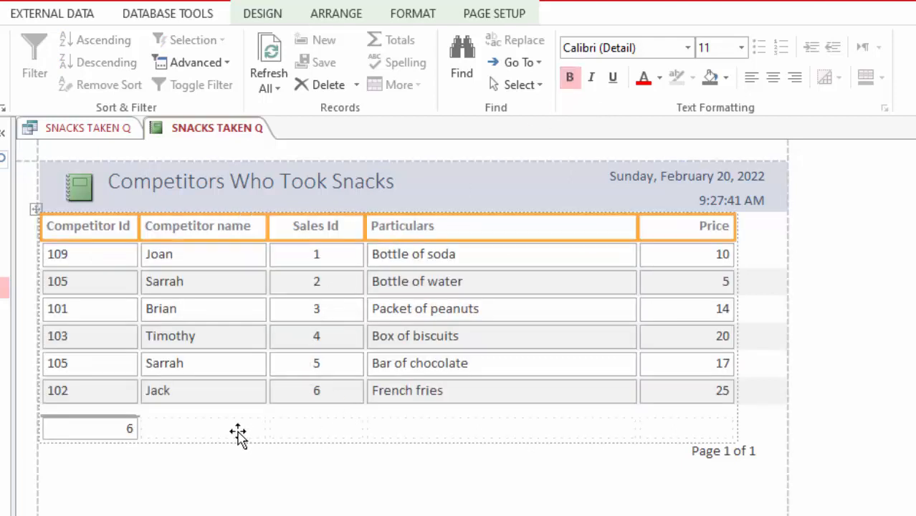
{"action": "left_click", "coordinate": [507, 505]}
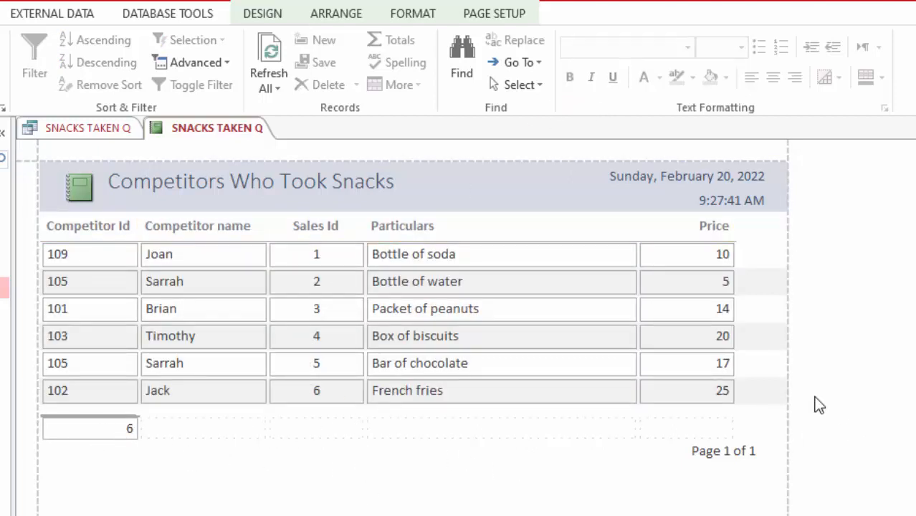
{"action": "left_click", "coordinate": [701, 252]}
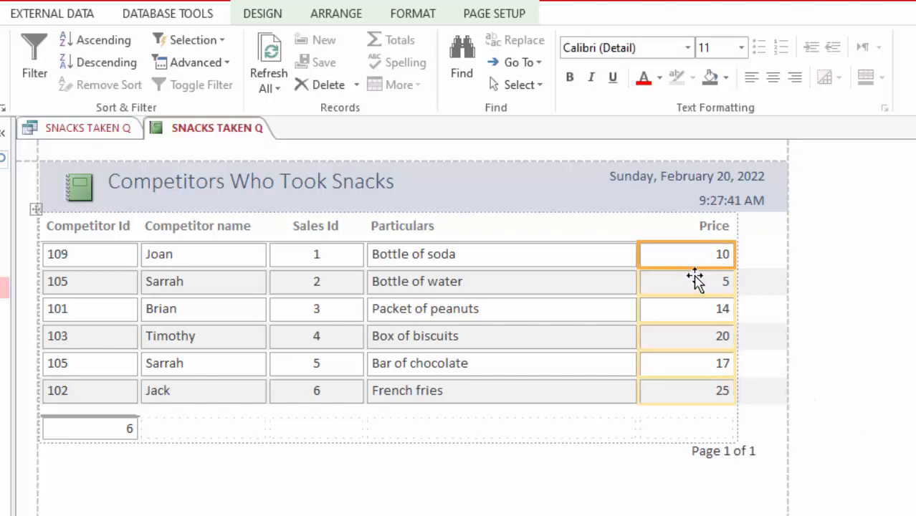
{"action": "left_click", "coordinate": [694, 285]}
{"action": "left_click", "coordinate": [689, 310]}
{"action": "left_click", "coordinate": [692, 360]}
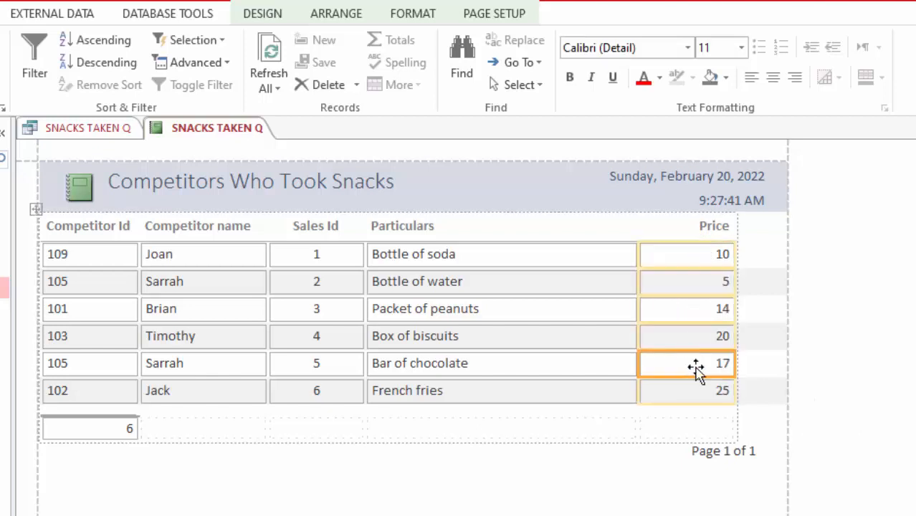
{"action": "key", "text": "Delete"}
{"action": "key", "text": "ctrl+z"}
{"action": "left_click", "coordinate": [700, 334]}
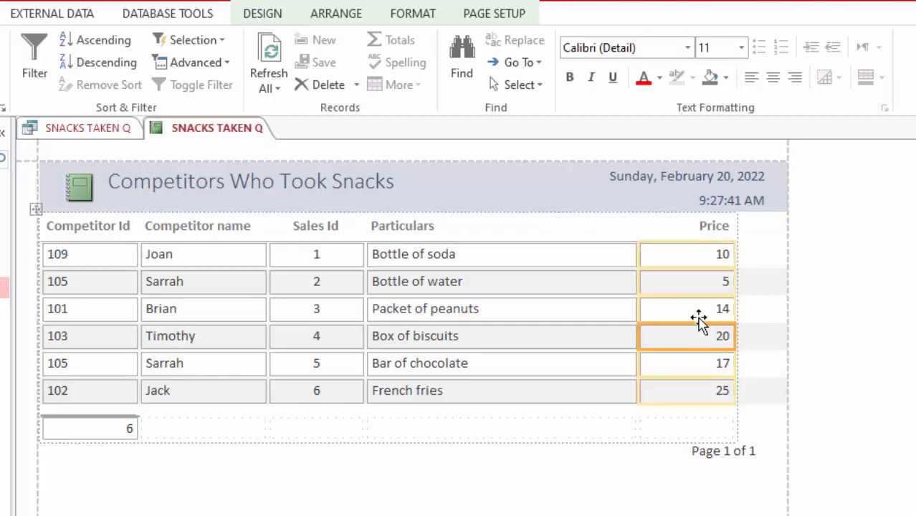
Add a Sum total beneath the Price column
{"action": "left_click", "coordinate": [681, 283]}
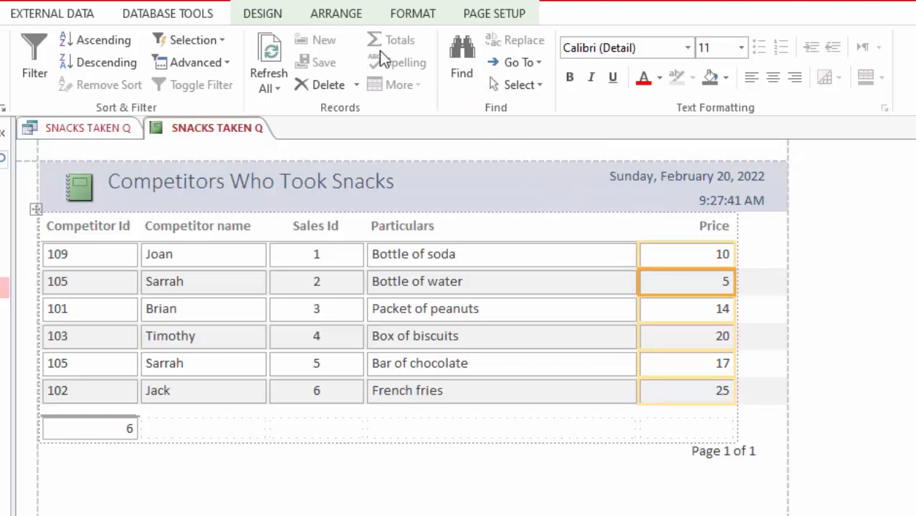
{"action": "left_click", "coordinate": [262, 14]}
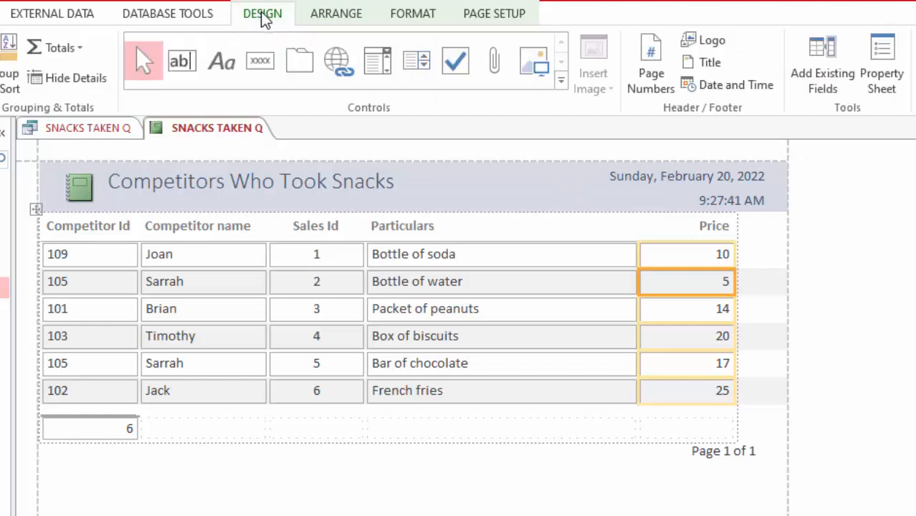
{"action": "left_click", "coordinate": [76, 47]}
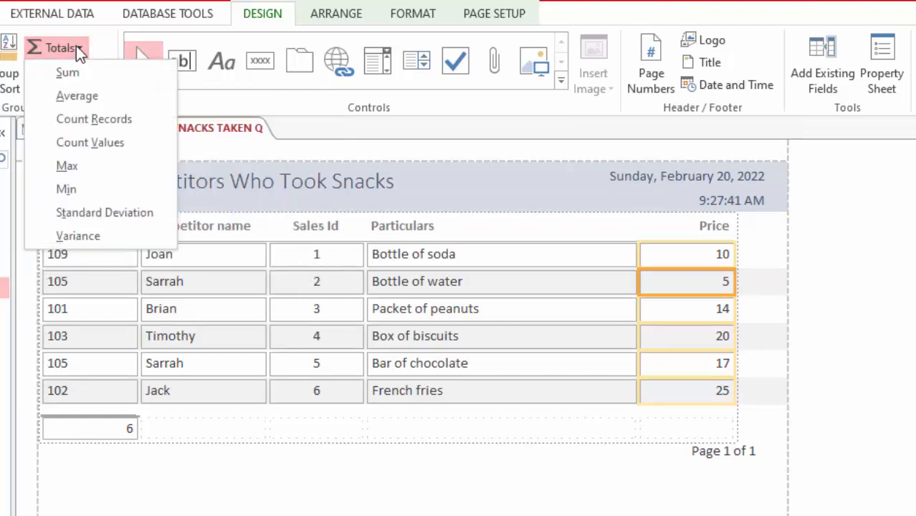
{"action": "left_click", "coordinate": [68, 74]}
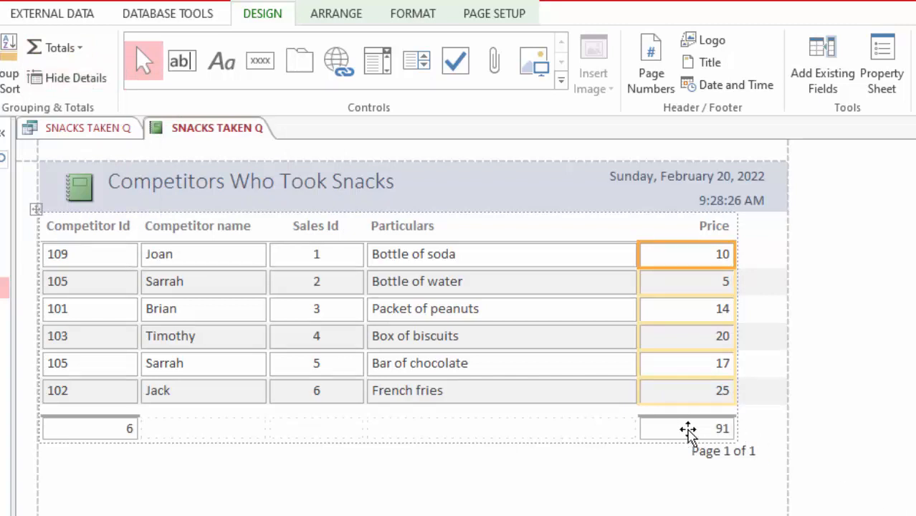
Make the total beneath the Price column bold
{"action": "left_click", "coordinate": [678, 428]}
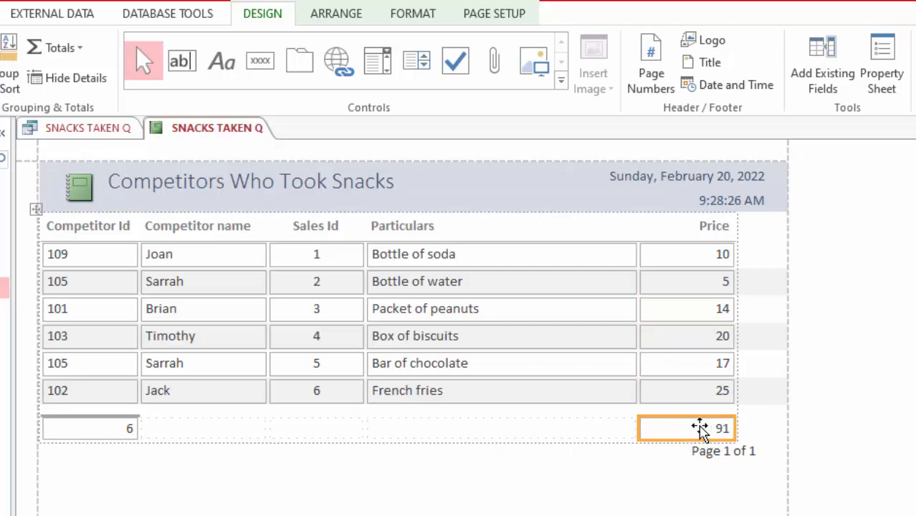
{"action": "scroll", "coordinate": [136, 47], "scroll_direction": "up", "scroll_amount": 4}
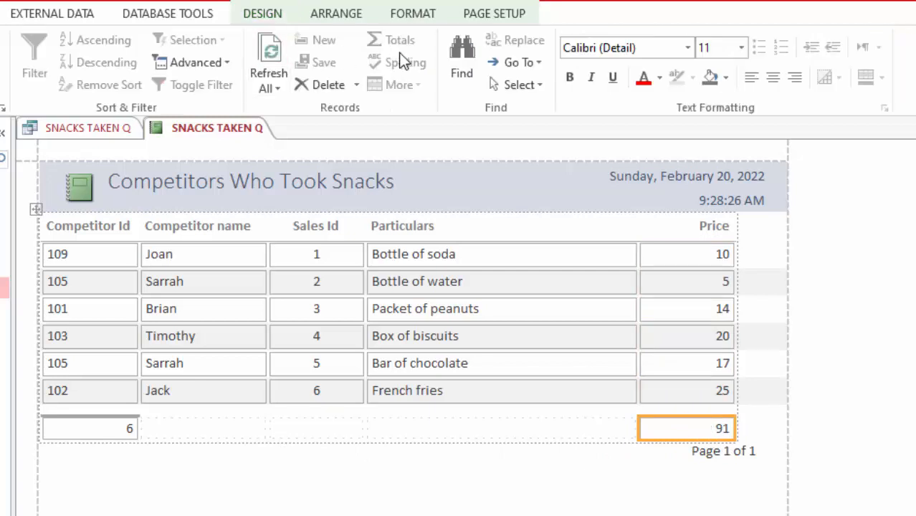
{"action": "left_click", "coordinate": [570, 76]}
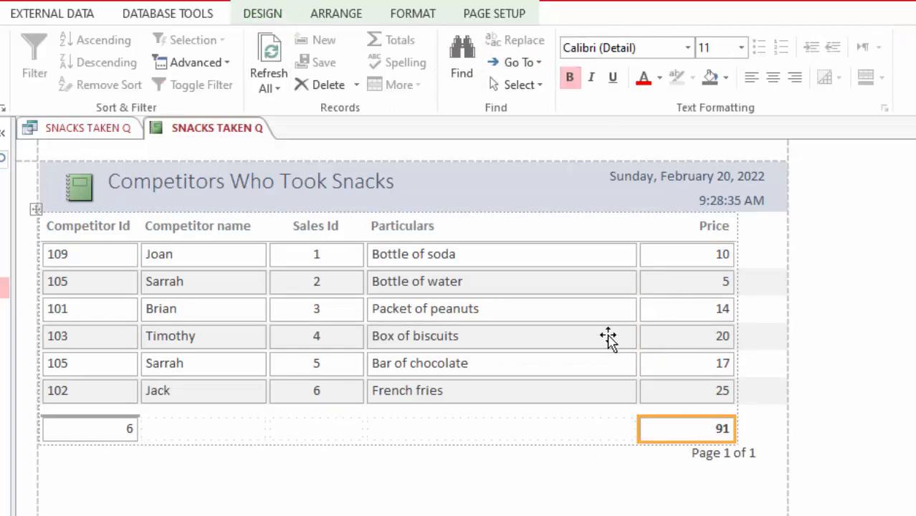
{"action": "left_click", "coordinate": [563, 511]}
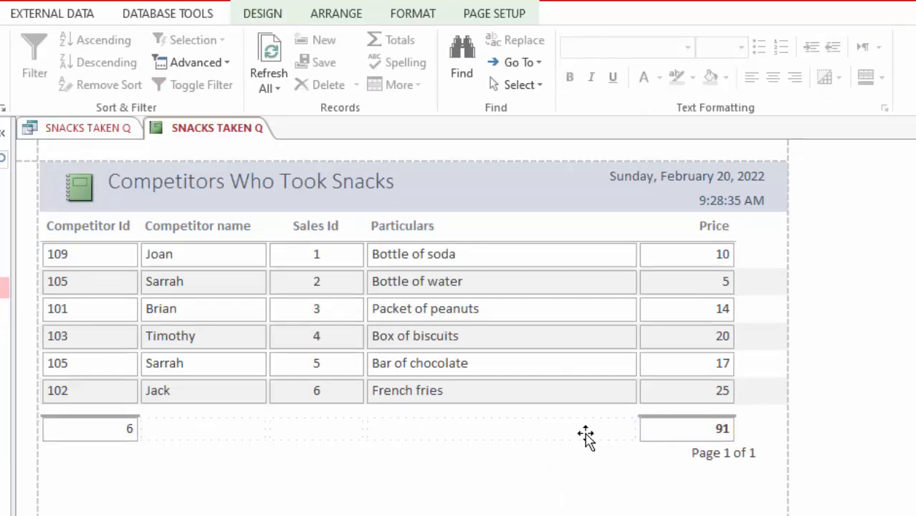
Add a label reading "Total to pay" in the total row beneath the Particulars column
{"action": "left_click", "coordinate": [270, 15]}
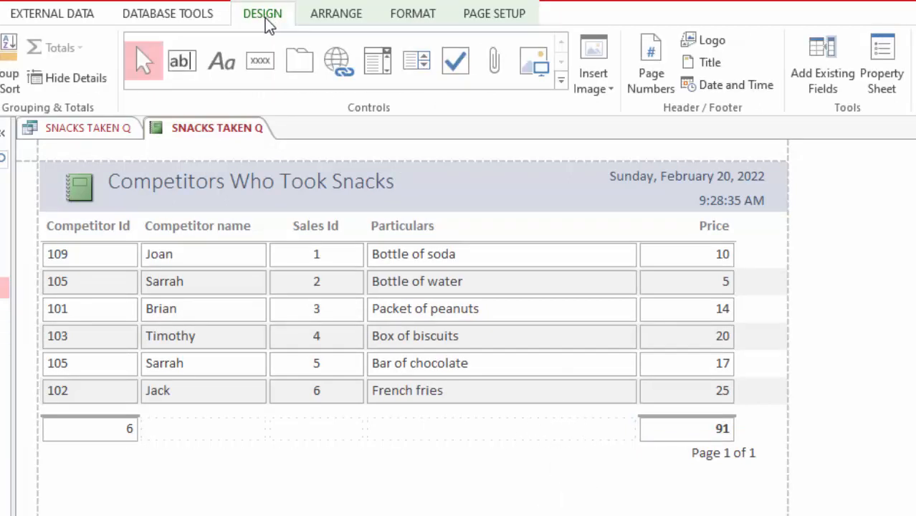
{"action": "left_click", "coordinate": [223, 66]}
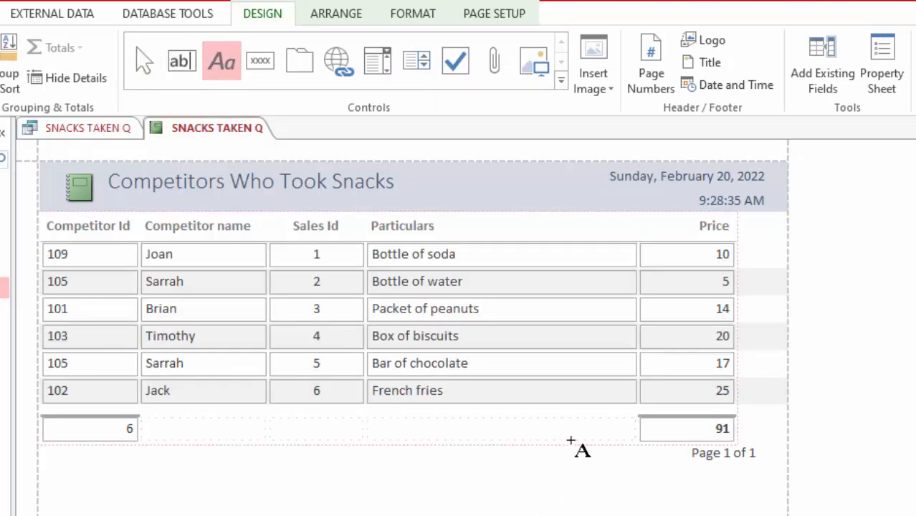
{"action": "left_click_drag", "start_coordinate": [549, 432], "coordinate": [548, 433]}
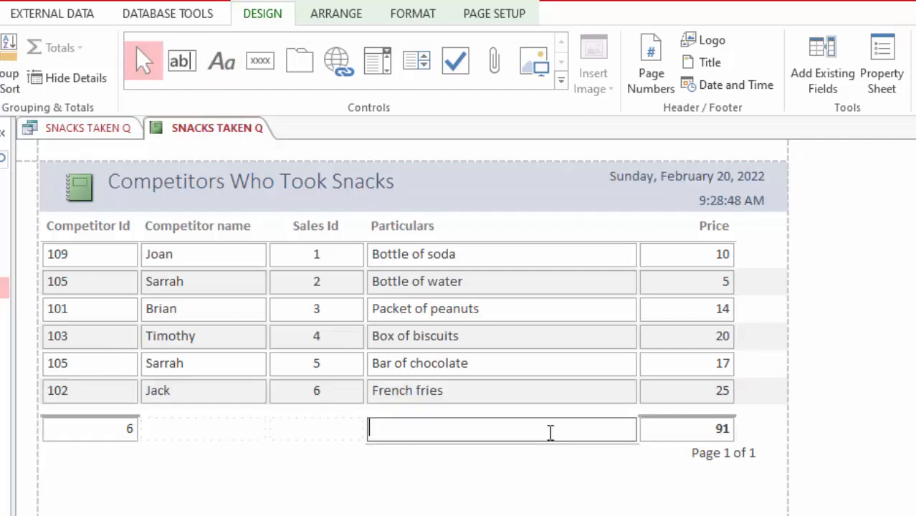
{"action": "type", "text": "Total Sp"}
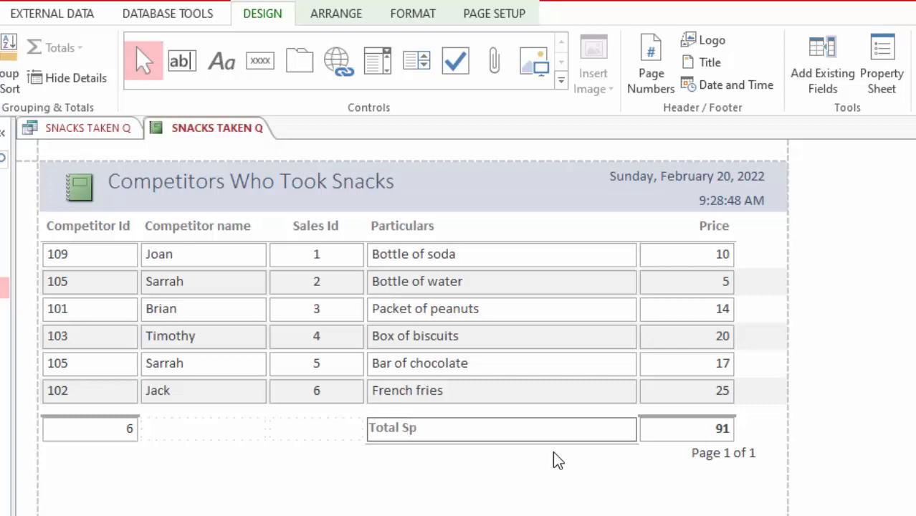
{"action": "key", "text": "BackSpace"}
{"action": "key", "text": "BackSpace"}
{"action": "left_click", "coordinate": [439, 502]}
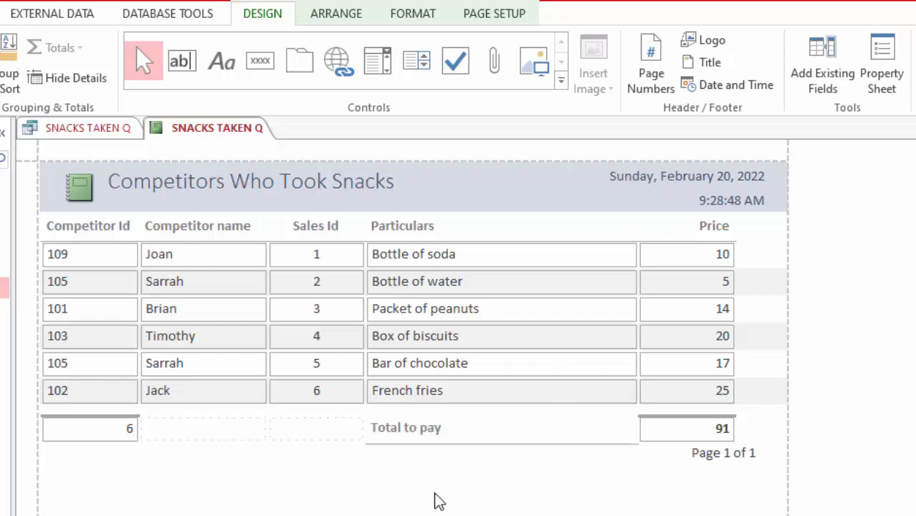
Shift the boundary between the Sales Id and Particulars columns slightly, widening Sales Id and narrowing Particulars
{"action": "left_click", "coordinate": [426, 430]}
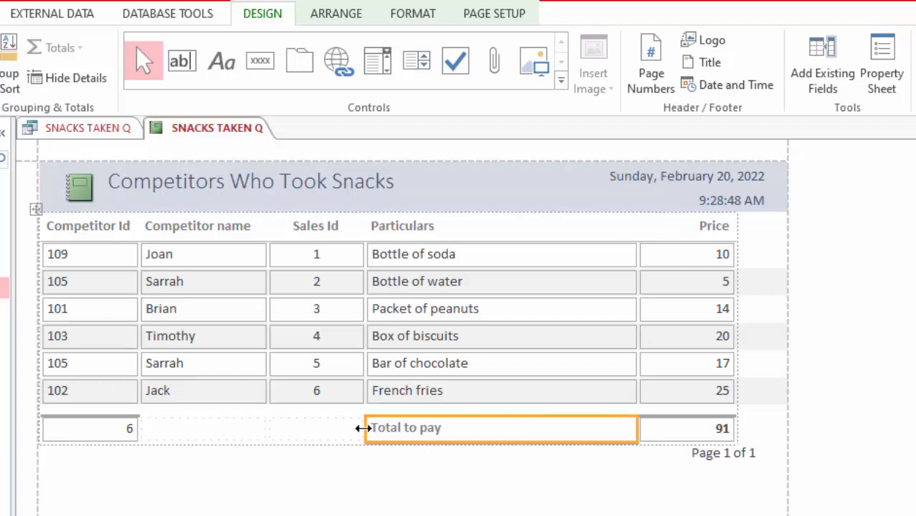
{"action": "mouse_move", "coordinate": [362, 428]}
{"action": "left_mouse_down"}
{"action": "mouse_move", "coordinate": [463, 430]}
{"action": "mouse_move", "coordinate": [371, 430]}
{"action": "left_mouse_up"}
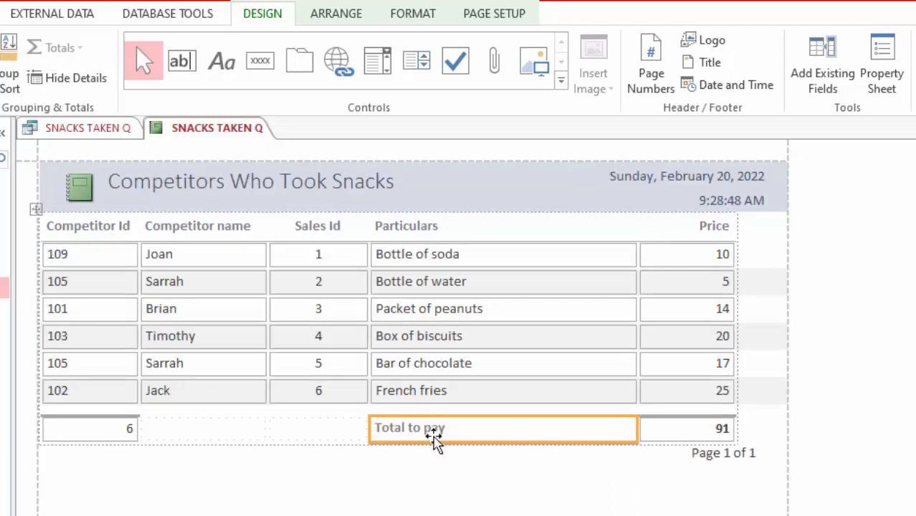
{"action": "left_click", "coordinate": [434, 429]}
{"action": "left_click", "coordinate": [478, 497]}
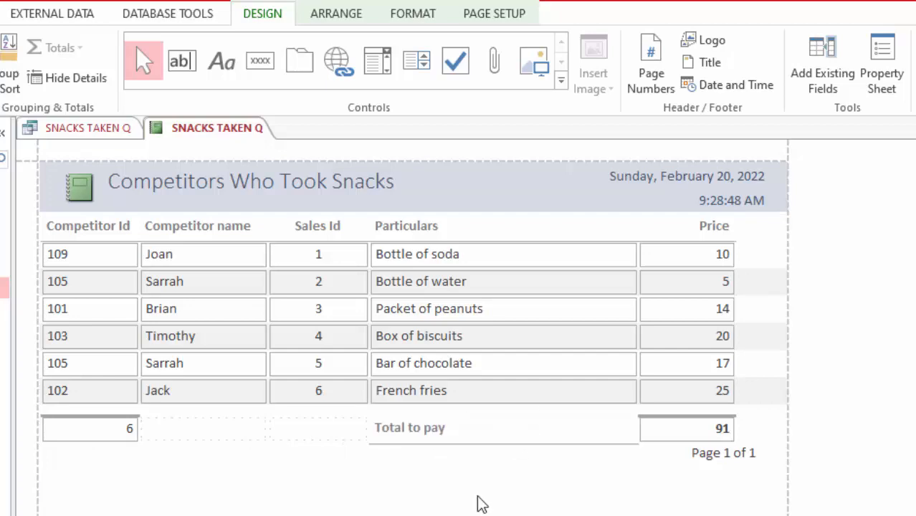
Right-align the "Total to pay" label in the total row
{"action": "left_click", "coordinate": [440, 430]}
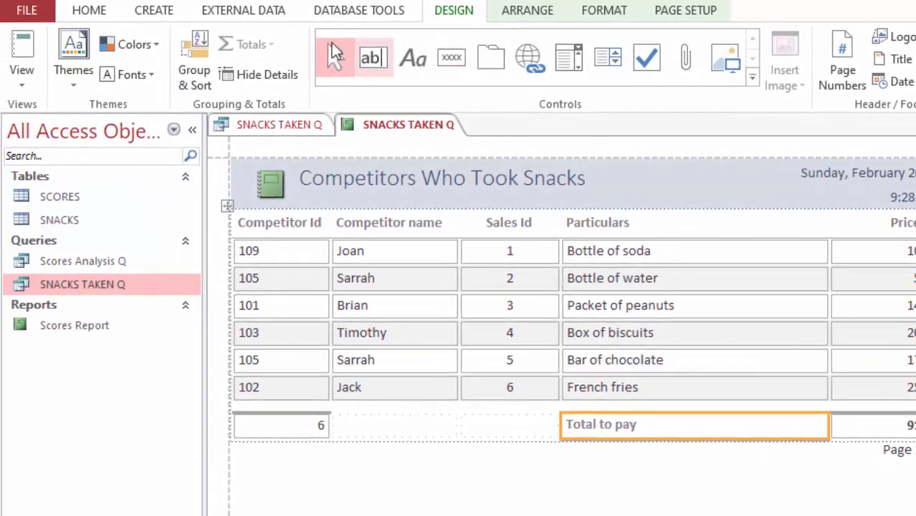
{"action": "left_click", "coordinate": [92, 11]}
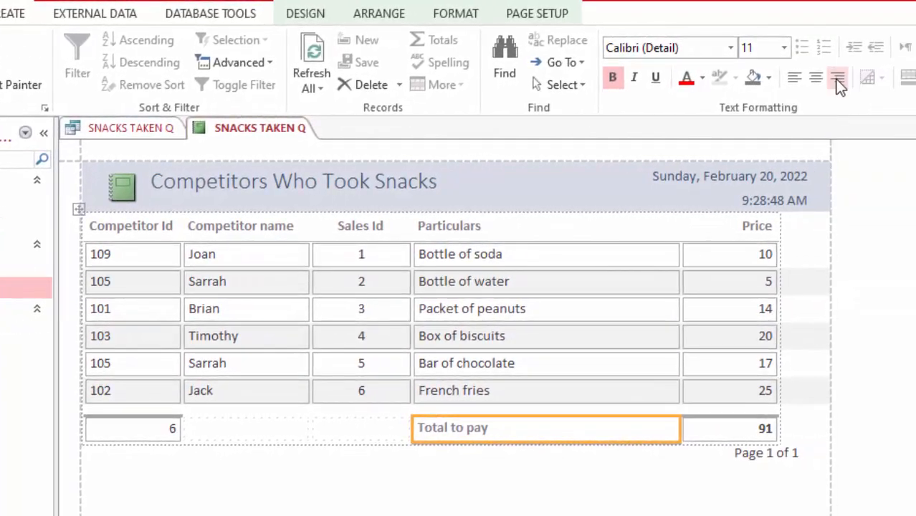
{"action": "left_click", "coordinate": [837, 81]}
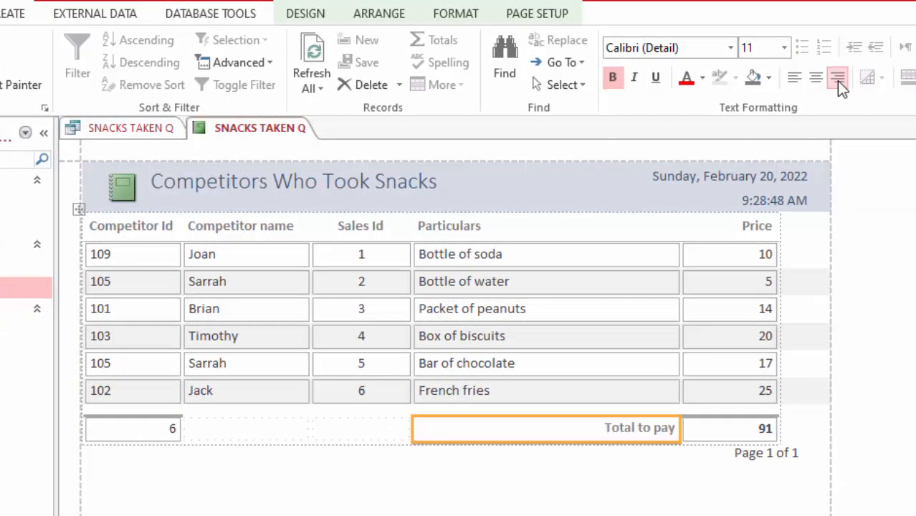
{"action": "left_click", "coordinate": [652, 494]}
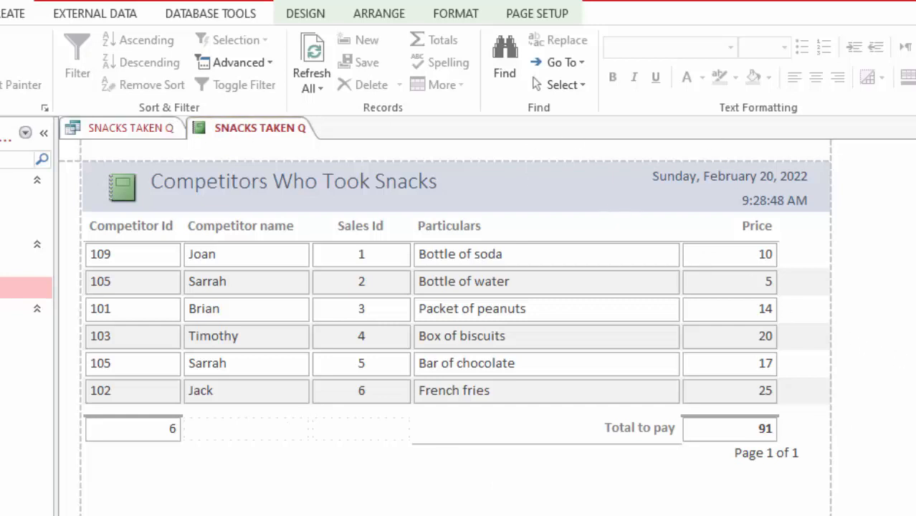
Save the report under the name "Snacks Report" and close it
{"action": "key", "text": "ctrl+s"}
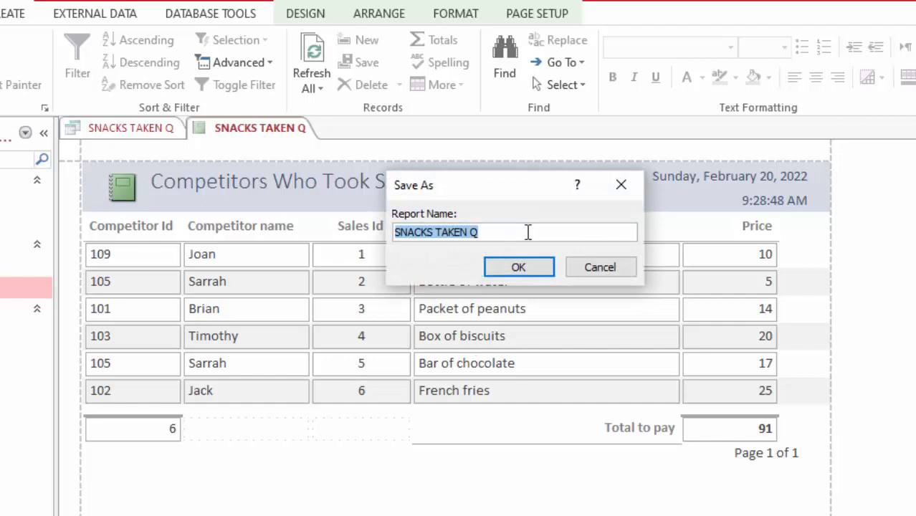
{"action": "type", "text": "Snac"}
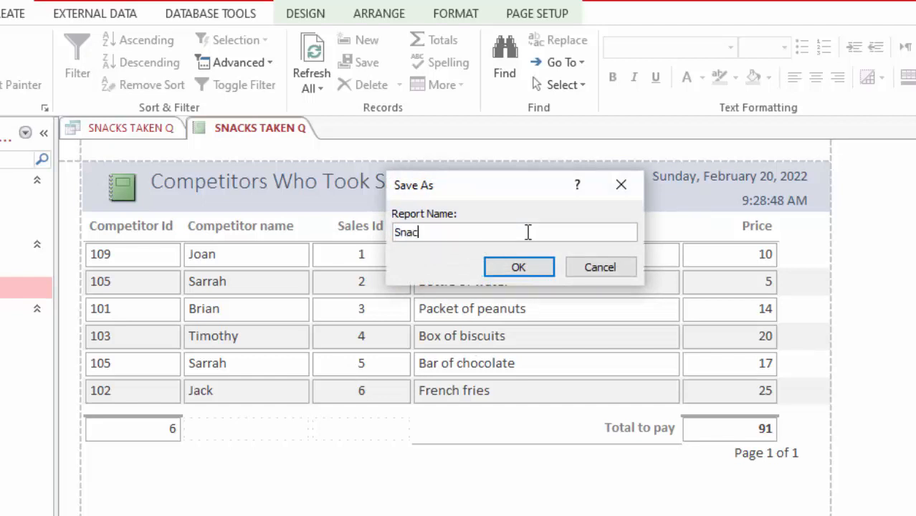
{"action": "type", "text": "ks Report"}
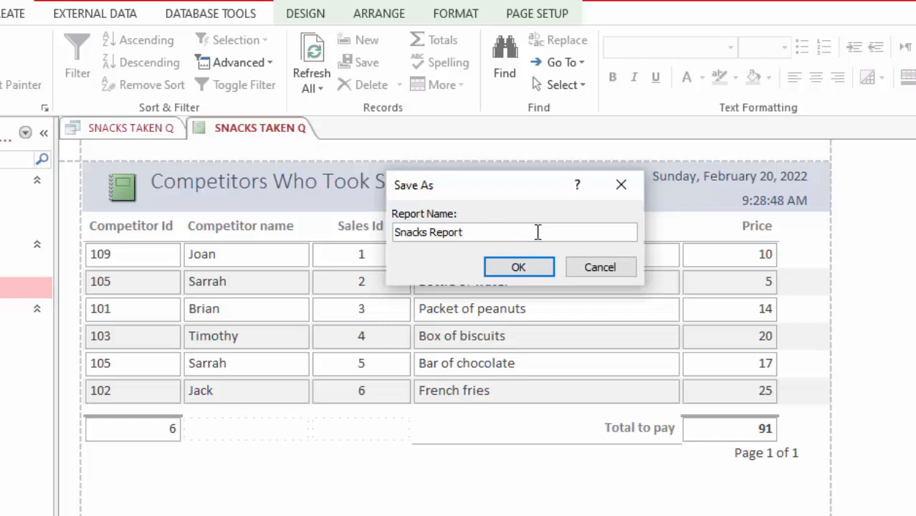
{"action": "left_click", "coordinate": [516, 266]}
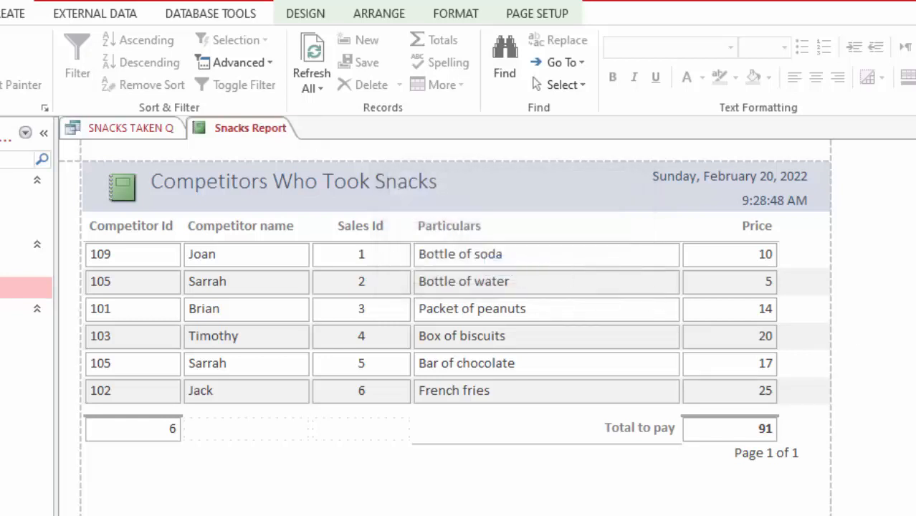
{"action": "key", "text": "ctrl+w"}
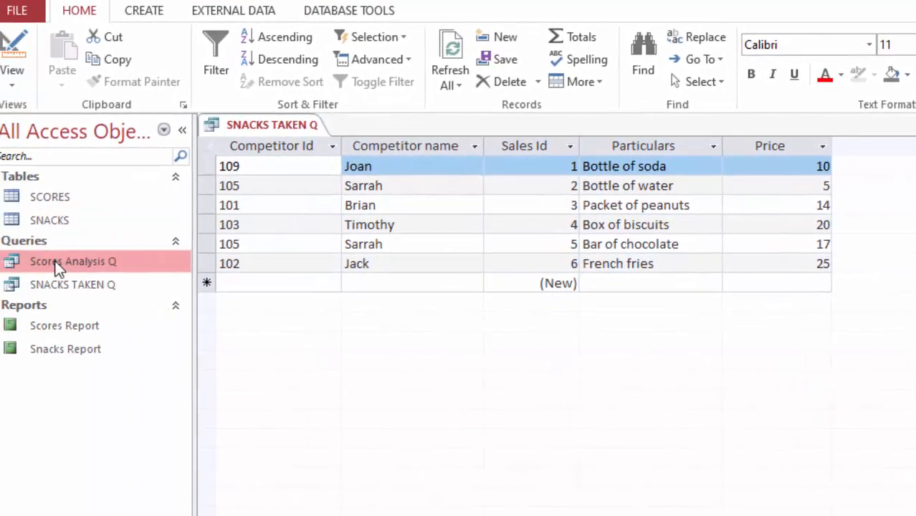
Open the saved Snacks Report to review it, and close both the report and the SNACKS TAKEN Q query
{"action": "left_click", "coordinate": [58, 349]}
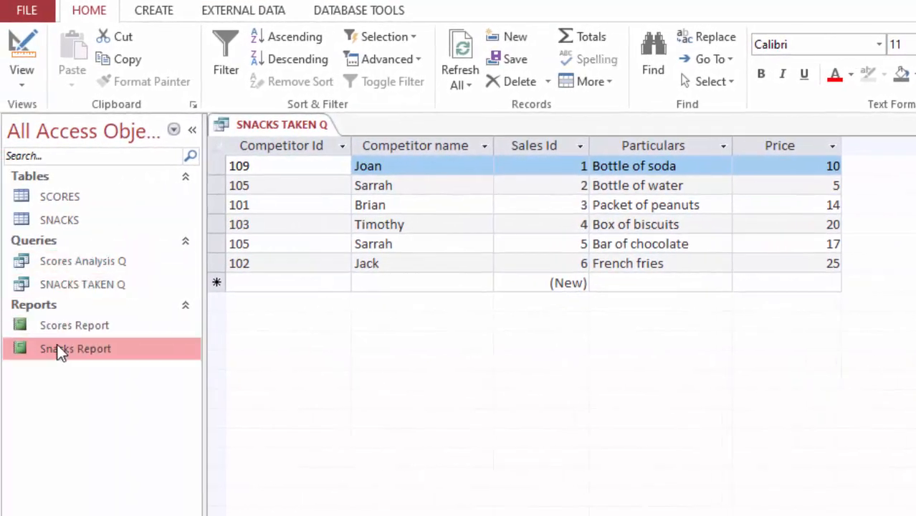
{"action": "double_click", "coordinate": [57, 345]}
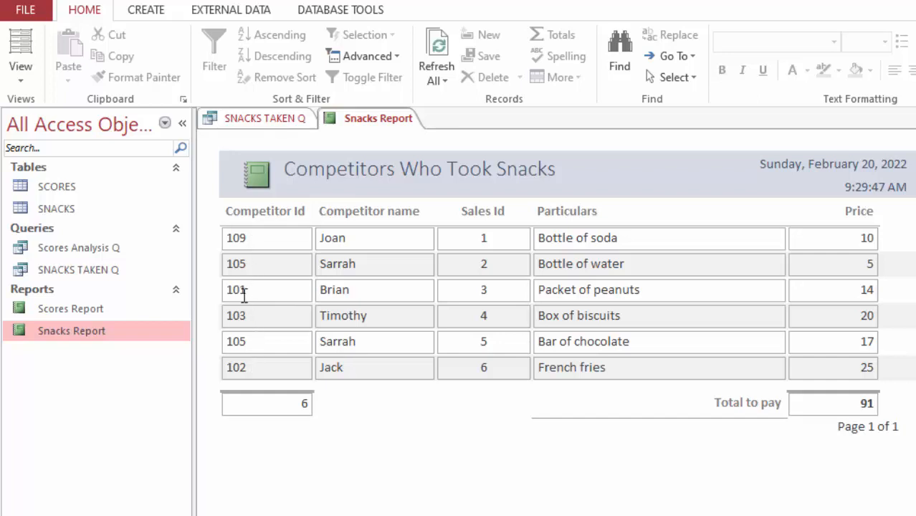
{"action": "key", "text": "ctrl+w"}
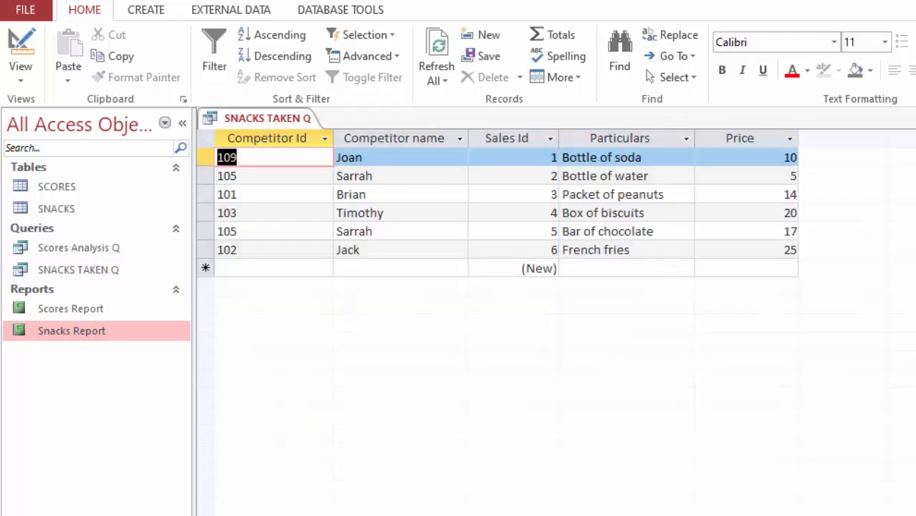
{"action": "key", "text": "ctrl+w"}
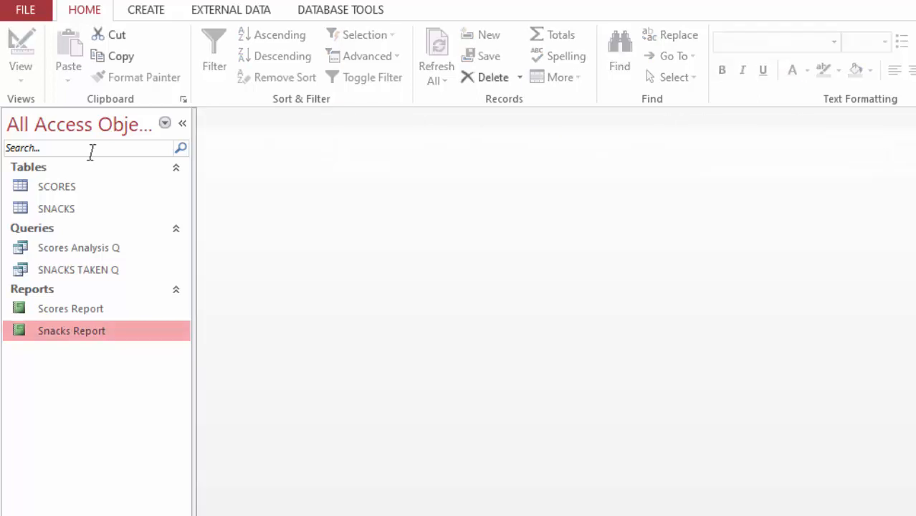
Open the SNACKS table and start a new record with the particulars "Bottle of Juice" and a price of 18
{"action": "left_click", "coordinate": [51, 210]}
{"action": "double_click", "coordinate": [51, 208]}
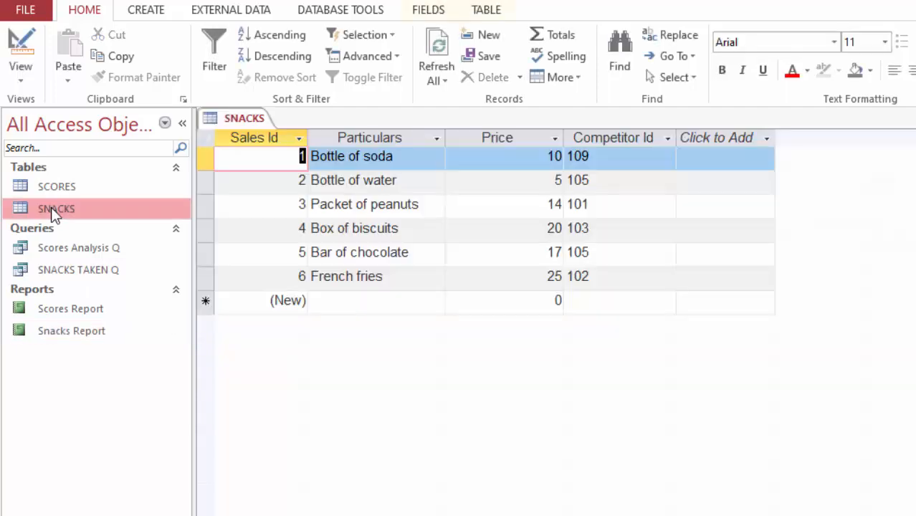
{"action": "left_click", "coordinate": [342, 299]}
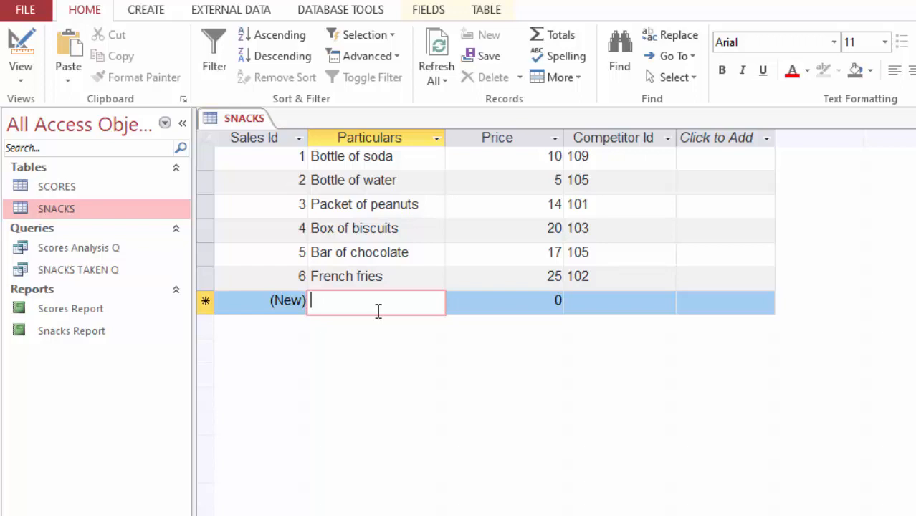
{"action": "type", "text": "Bottle of Ju"}
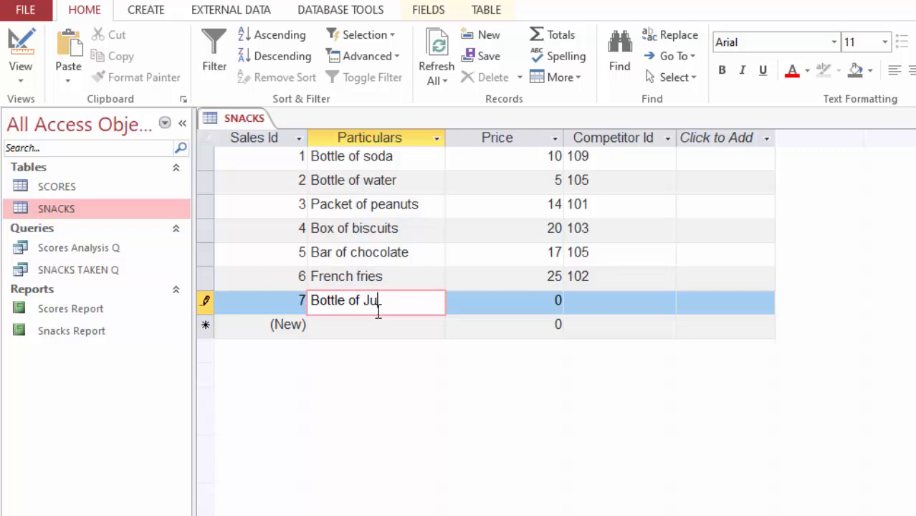
{"action": "type", "text": "ice"}
{"action": "key", "text": "Tab"}
{"action": "type", "text": "1"}
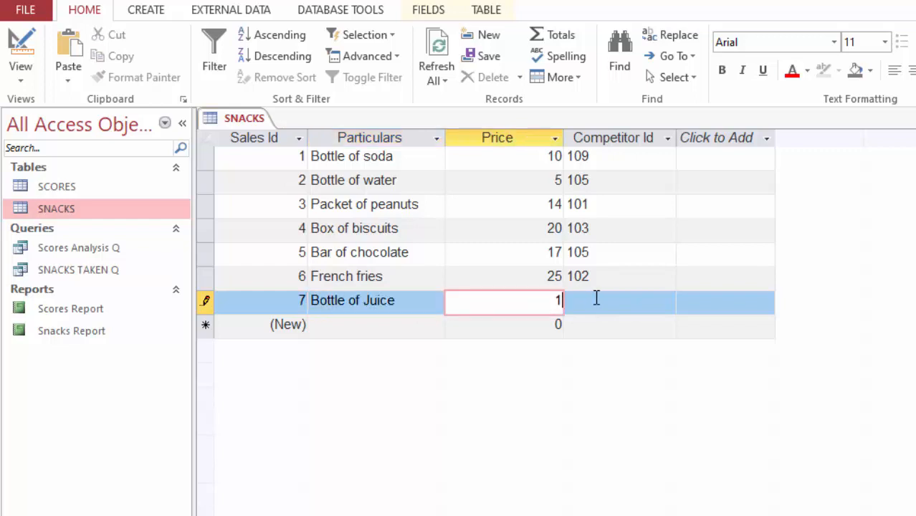
{"action": "type", "text": "8"}
Set the new Bottle of Juice record's Competitor Id to 107, commit the record and close the SNACKS table
{"action": "left_click", "coordinate": [589, 309]}
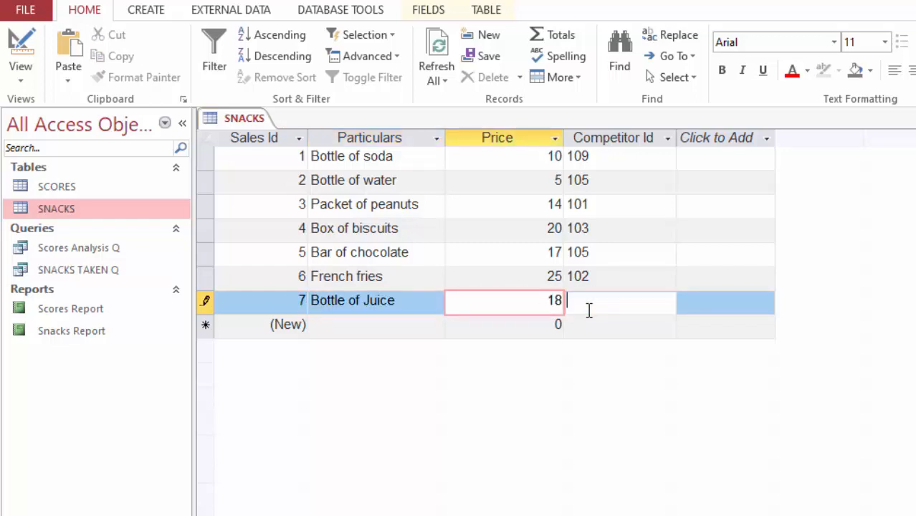
{"action": "type", "text": "107"}
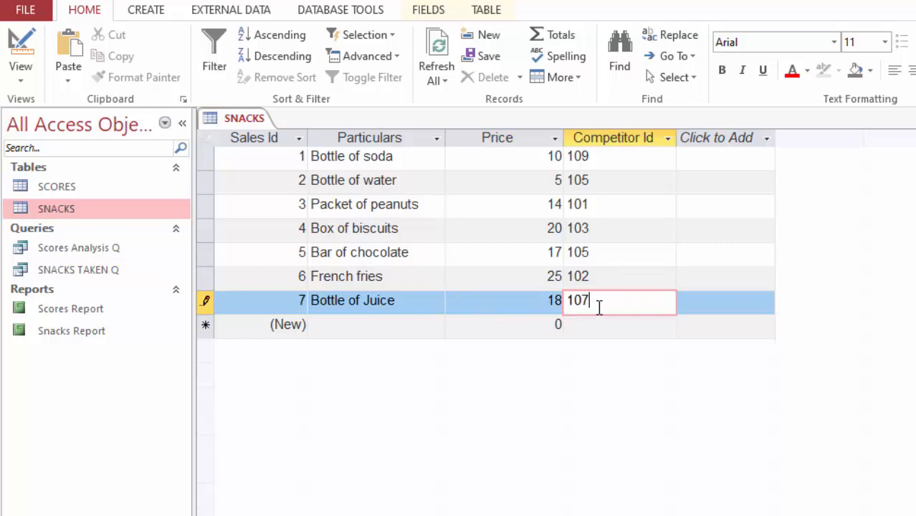
{"action": "left_click", "coordinate": [488, 245]}
{"action": "left_click", "coordinate": [519, 203]}
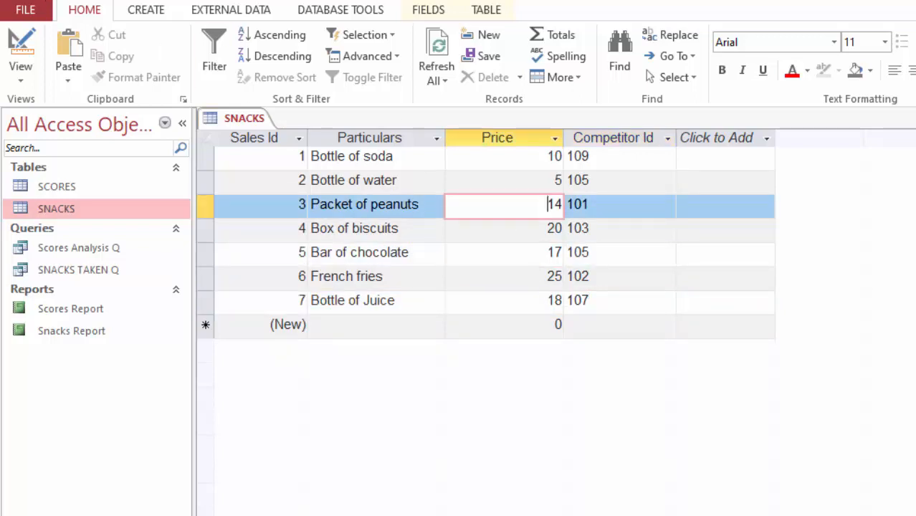
{"action": "key", "text": "ctrl+w"}
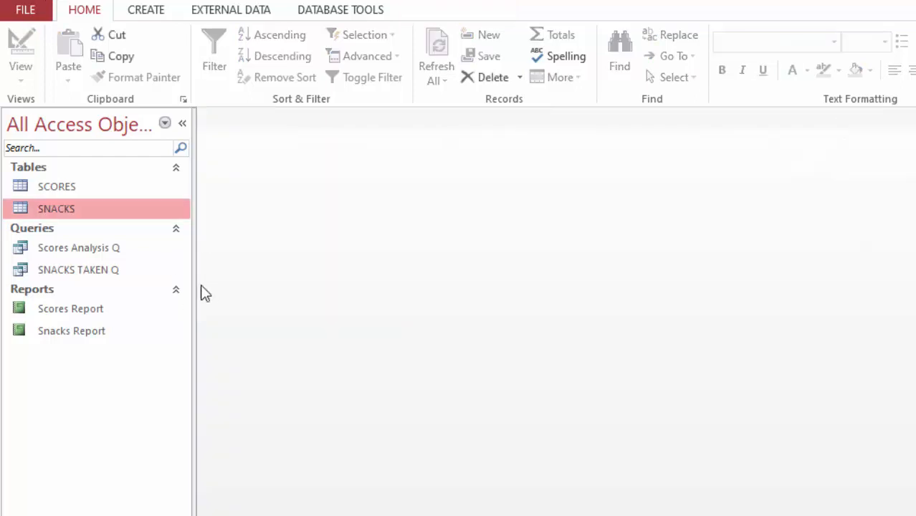
Reopen the Snacks Report and switch it to Layout View
{"action": "double_click", "coordinate": [71, 332]}
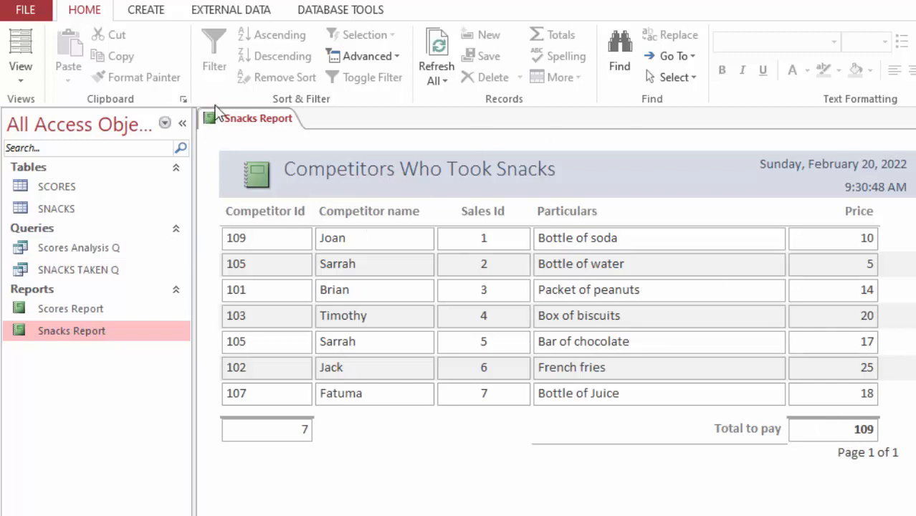
{"action": "left_click", "coordinate": [17, 73]}
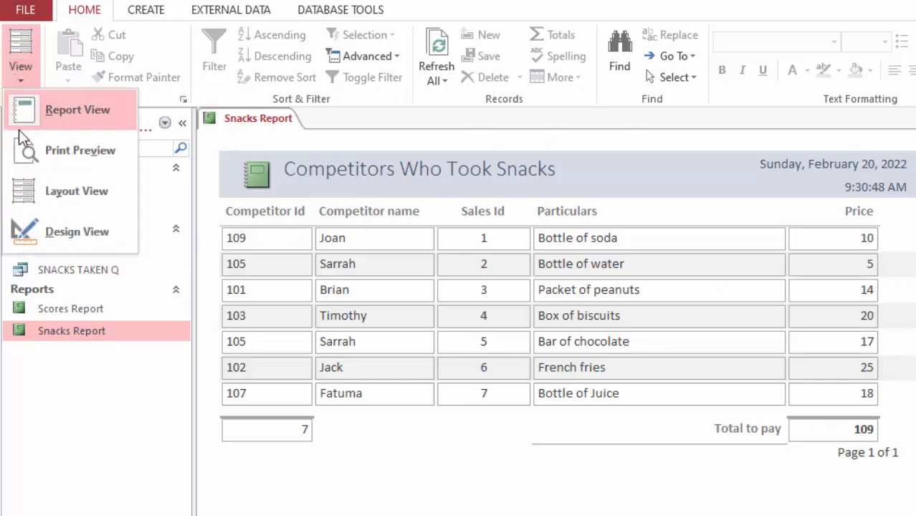
{"action": "left_click", "coordinate": [64, 204]}
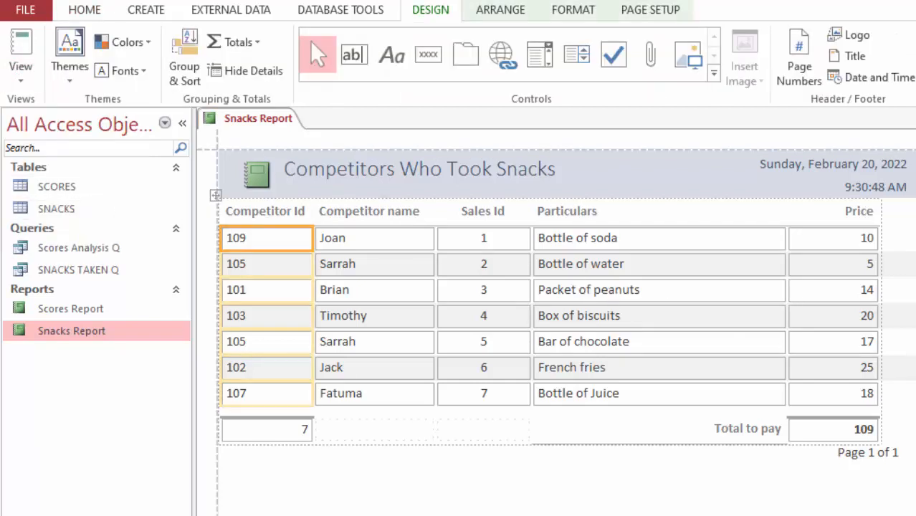
Narrow the page number box beneath the Price total by pulling in its outer edge
{"action": "left_click", "coordinate": [826, 429]}
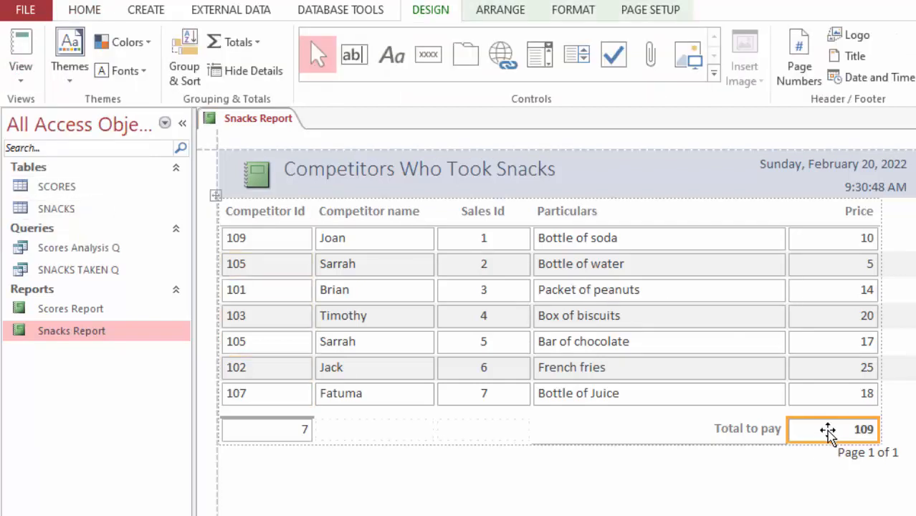
{"action": "left_click", "coordinate": [743, 433]}
{"action": "left_click", "coordinate": [866, 457]}
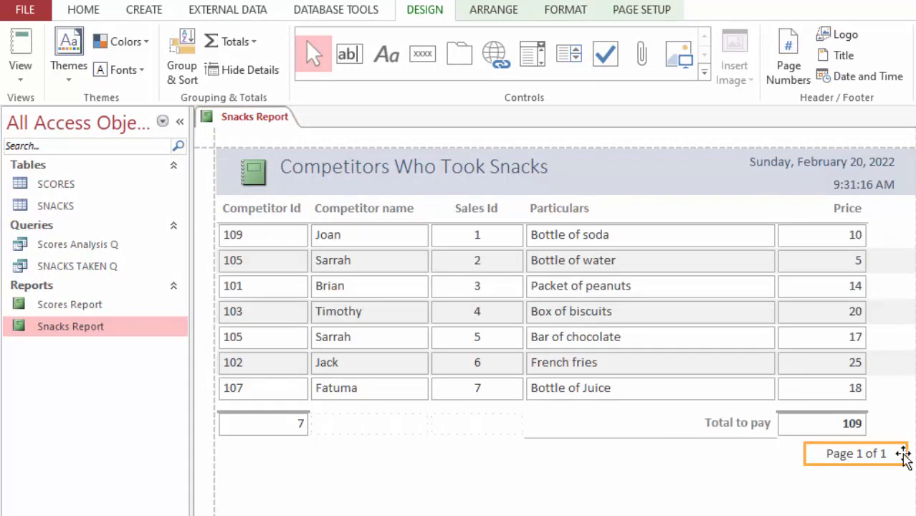
{"action": "left_click_drag", "start_coordinate": [905, 450], "coordinate": [883, 452]}
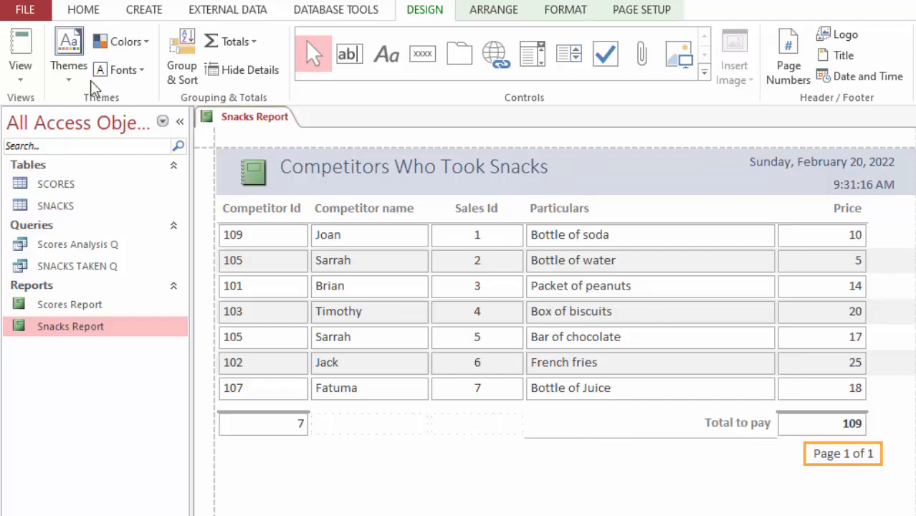
Show the Snacks Report in Print Preview and examine how its contents fit on the page
{"action": "left_click", "coordinate": [22, 80]}
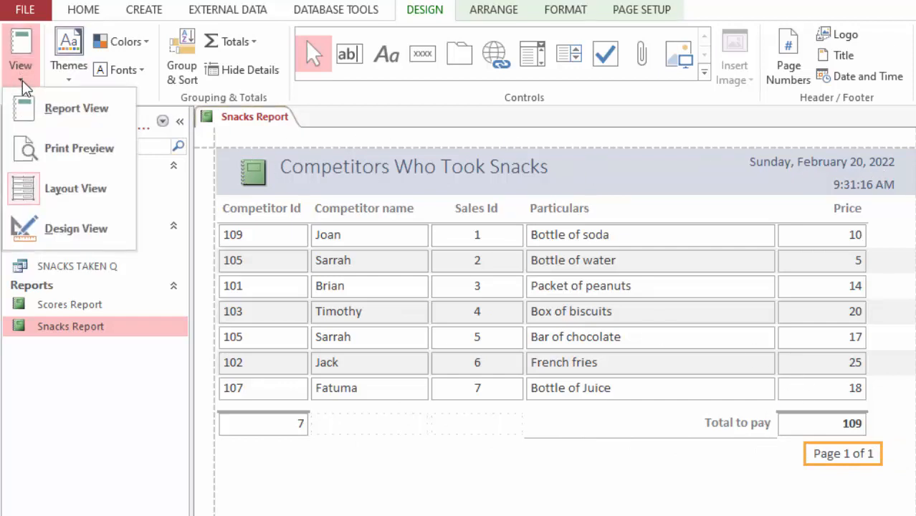
{"action": "left_click", "coordinate": [80, 150]}
{"action": "scroll", "coordinate": [683, 267], "scroll_direction": "down", "scroll_amount": 8}
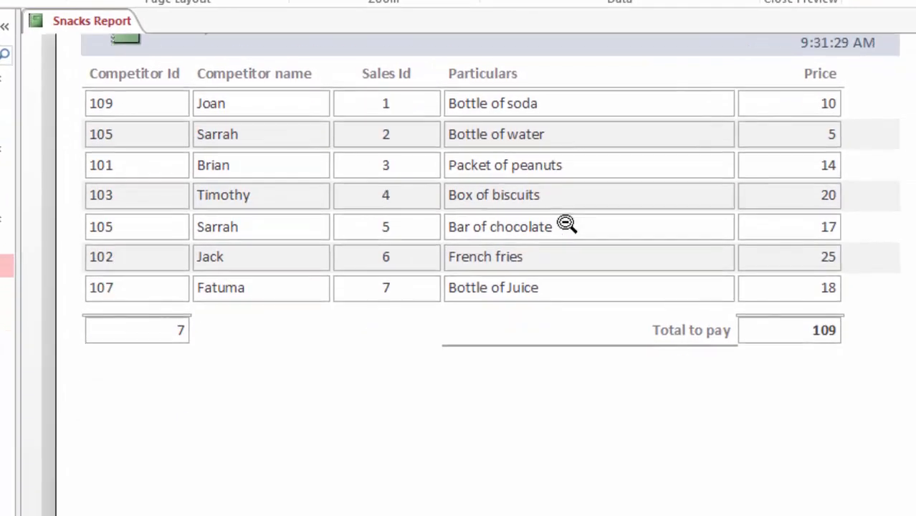
{"action": "scroll", "coordinate": [588, 241], "scroll_direction": "down", "scroll_amount": 3}
{"action": "scroll", "coordinate": [599, 235], "scroll_direction": "up", "scroll_amount": 10}
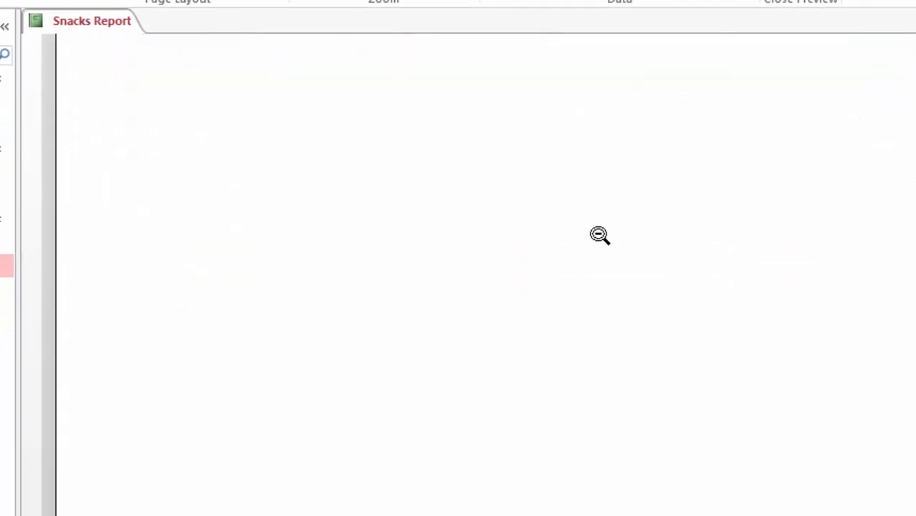
{"action": "scroll", "coordinate": [606, 231], "scroll_direction": "up", "scroll_amount": 3}
{"action": "scroll", "coordinate": [606, 231], "scroll_direction": "down", "scroll_amount": 2}
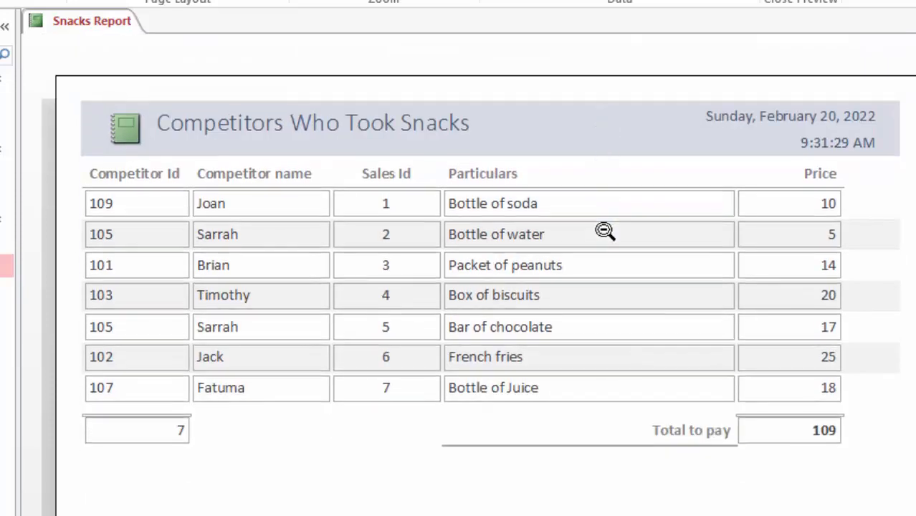